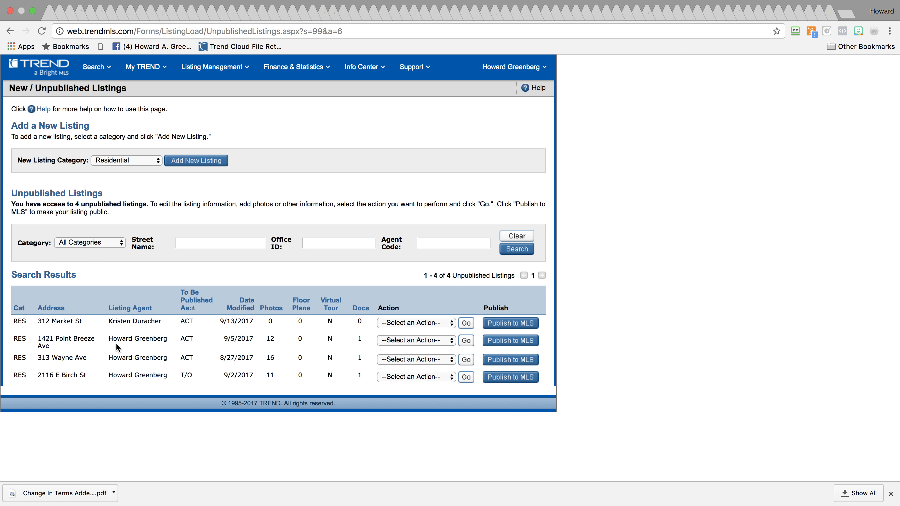
click(430, 340)
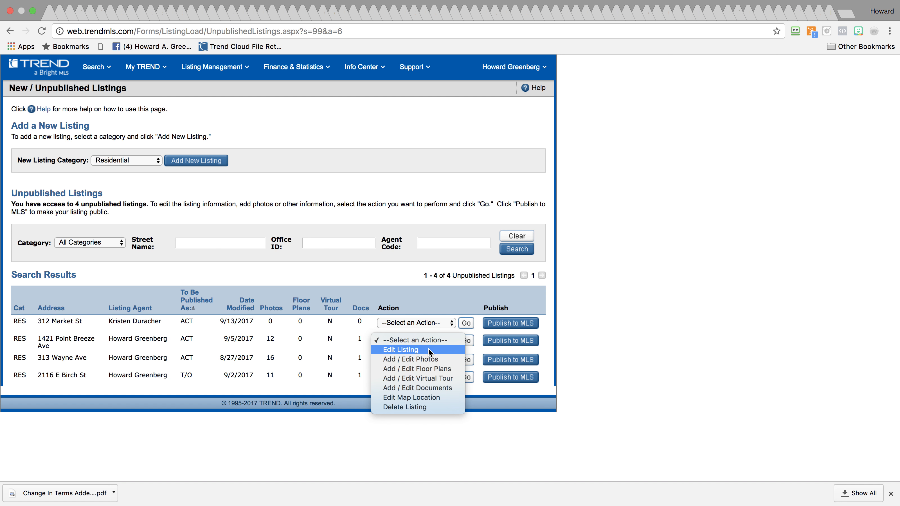
click(429, 348)
click(466, 342)
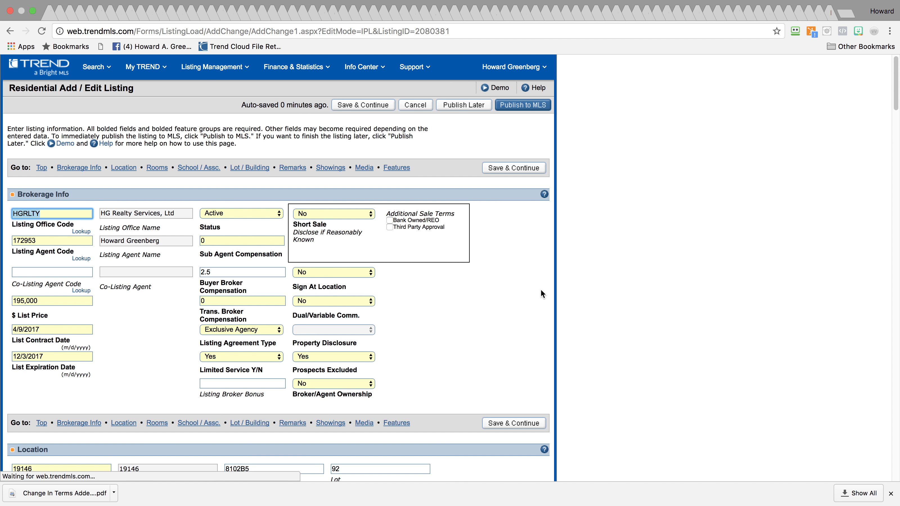
Let the residential edit form load, then scroll down to its Location section
mouse_move(899, 98)
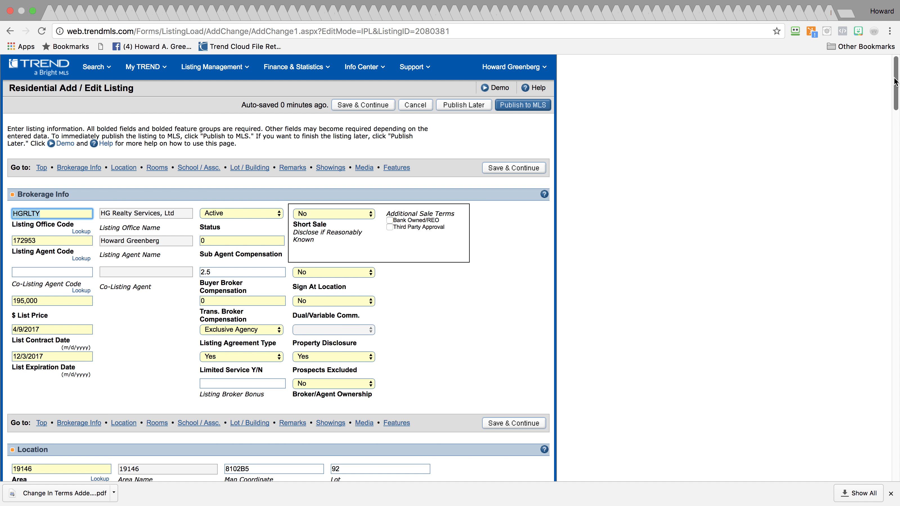
drag(895, 82, 842, 69)
drag(11, 90, 134, 87)
click(154, 88)
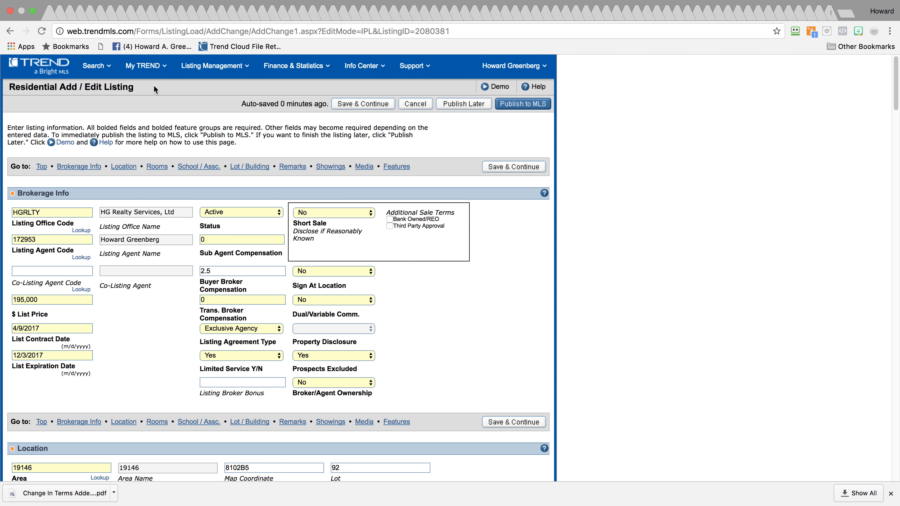
click(234, 66)
scroll(682, 234, down, 7)
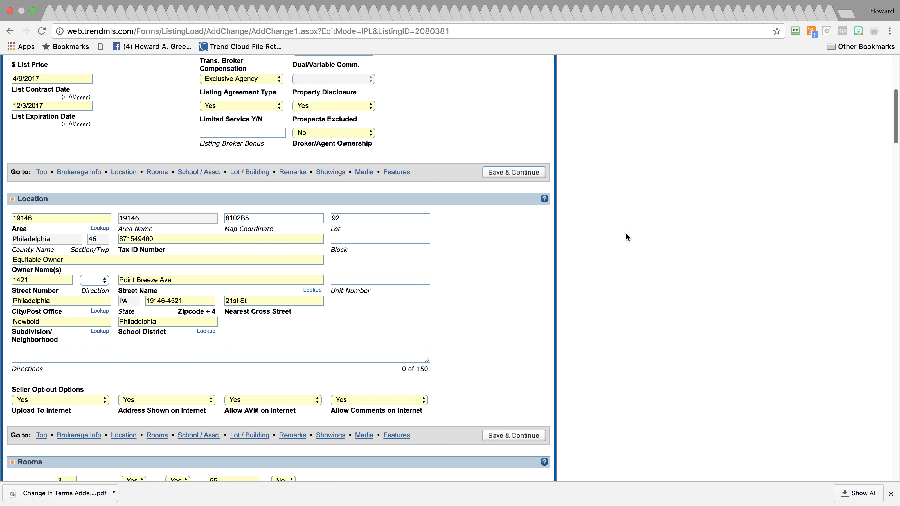
click(13, 280)
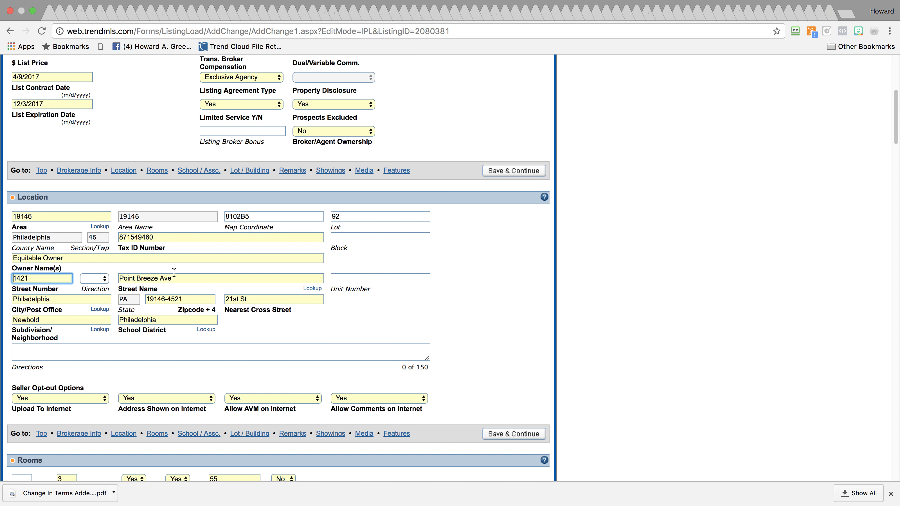
drag(193, 278, 116, 280)
key(super+c)
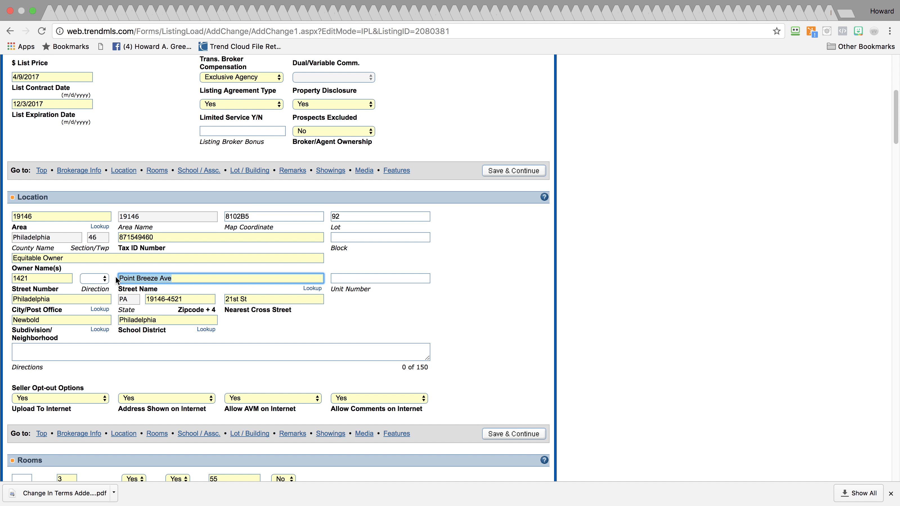
mouse_move(883, 21)
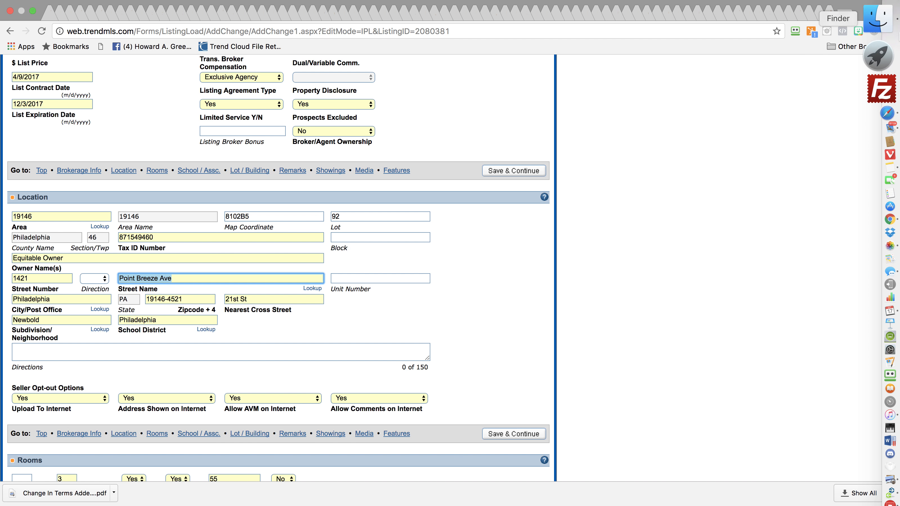
click(885, 120)
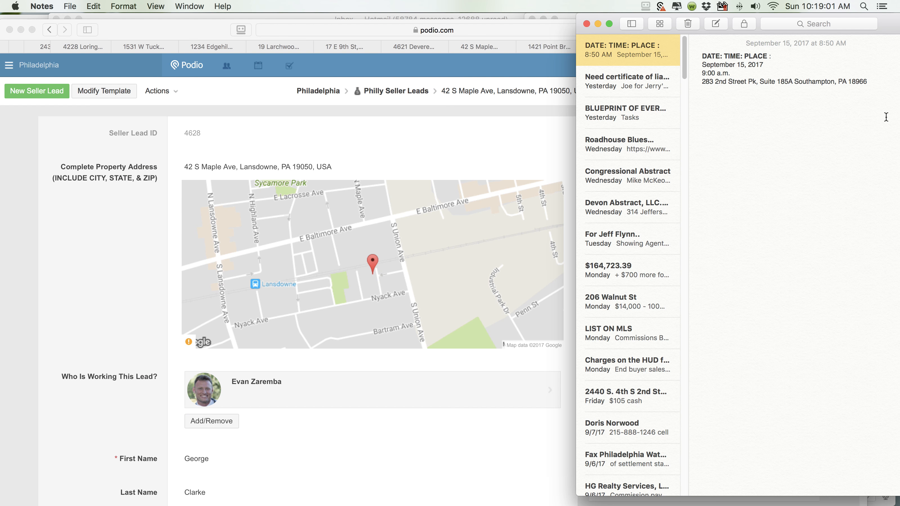
click(743, 132)
key(Return)
key(Return)
key(Return)
key(super+v)
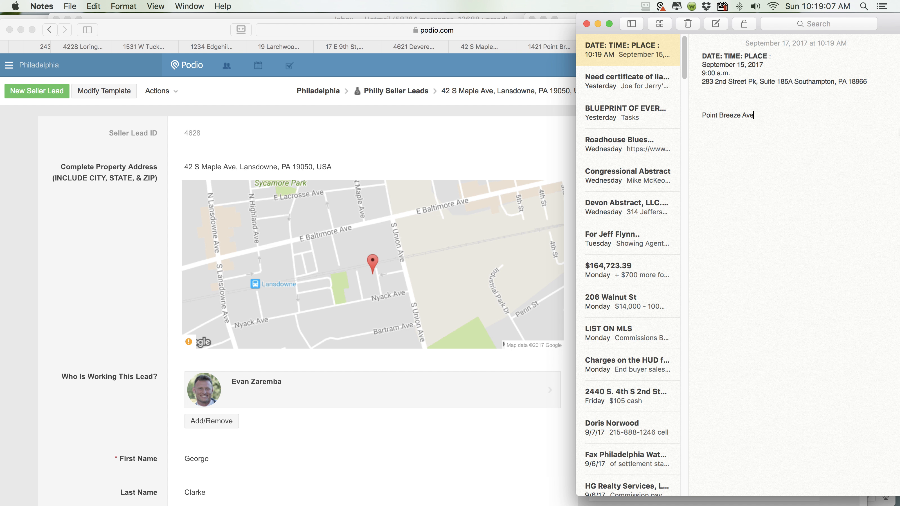
click(879, 174)
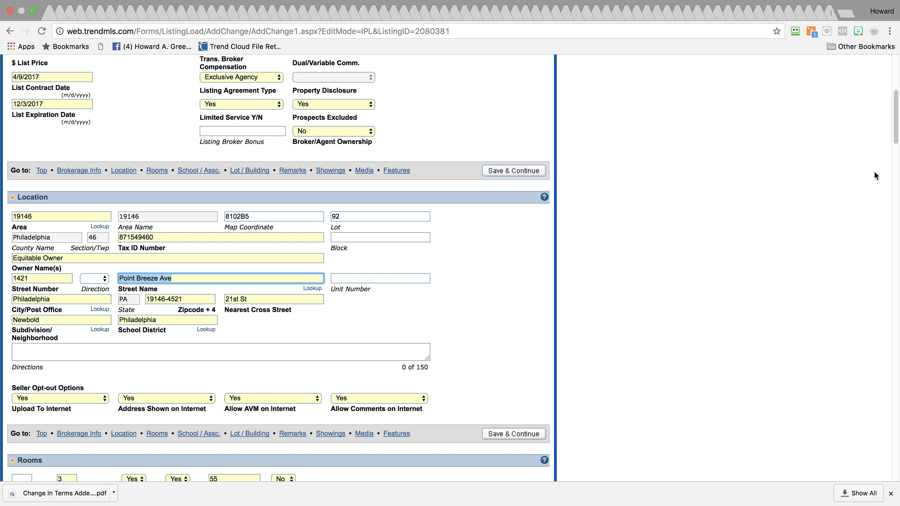
drag(34, 279, 9, 278)
key(super+c)
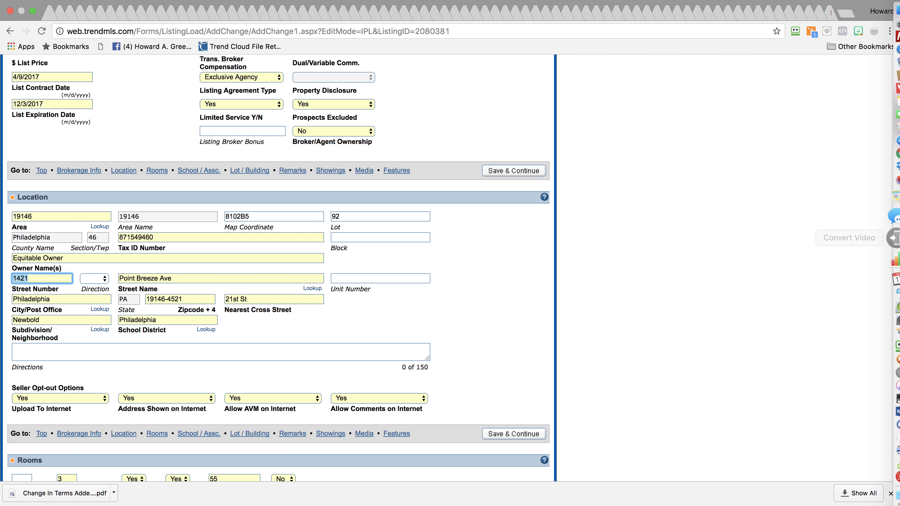
click(878, 127)
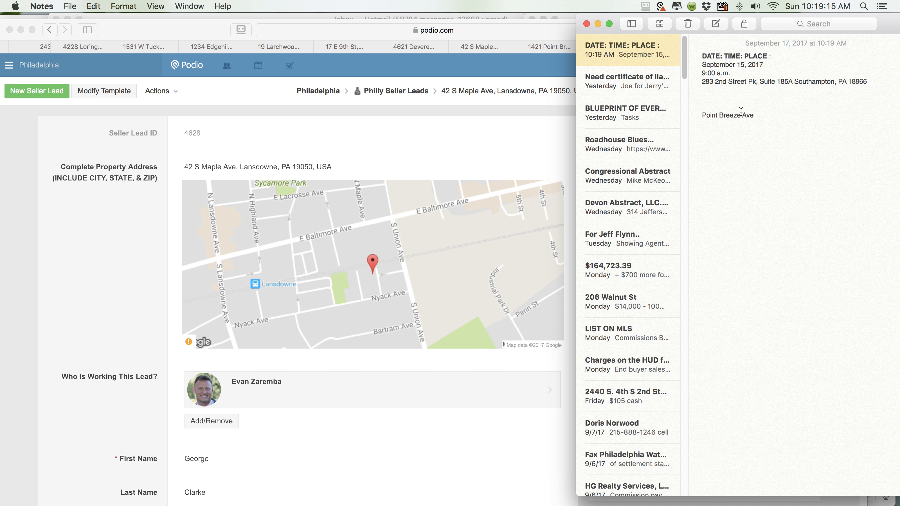
click(702, 116)
key(super+v)
text(Phila)
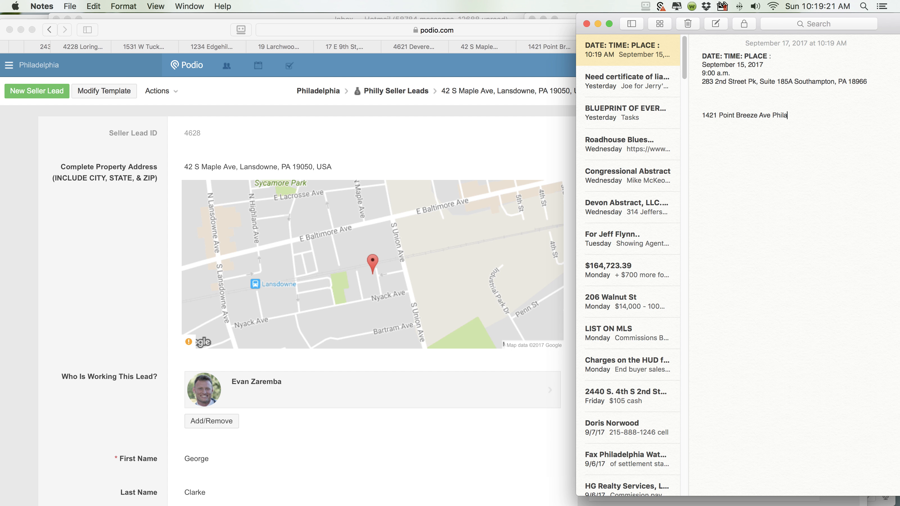
text(delpho)
text( pa)
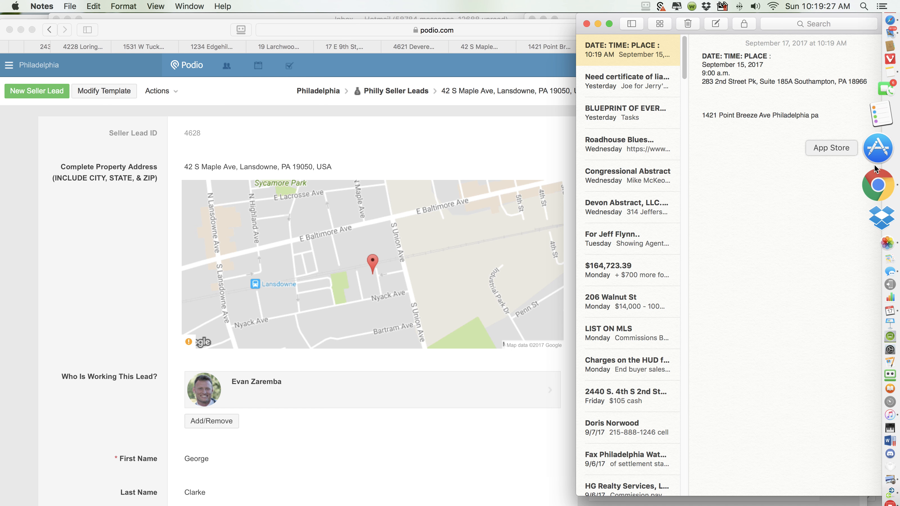
Append zip 19146-4521 to the note line and capitalise the state as PA
click(874, 172)
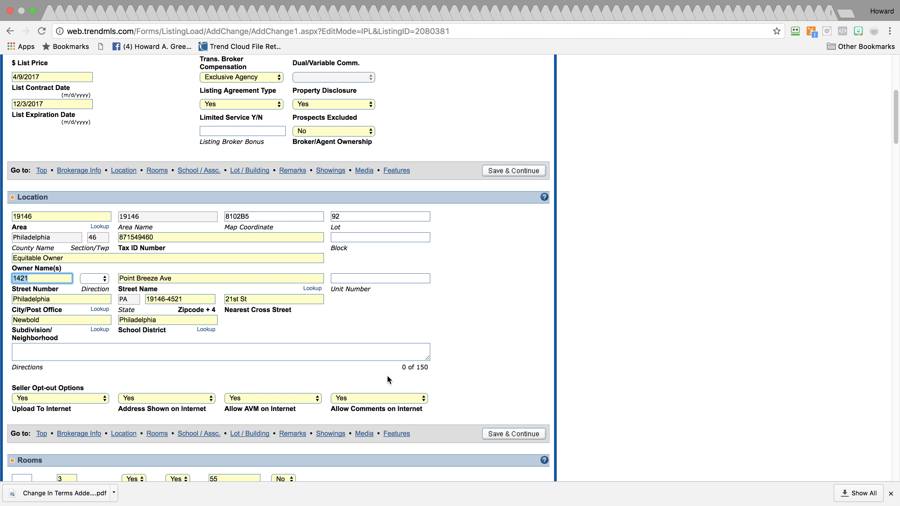
click(185, 299)
key(super+c)
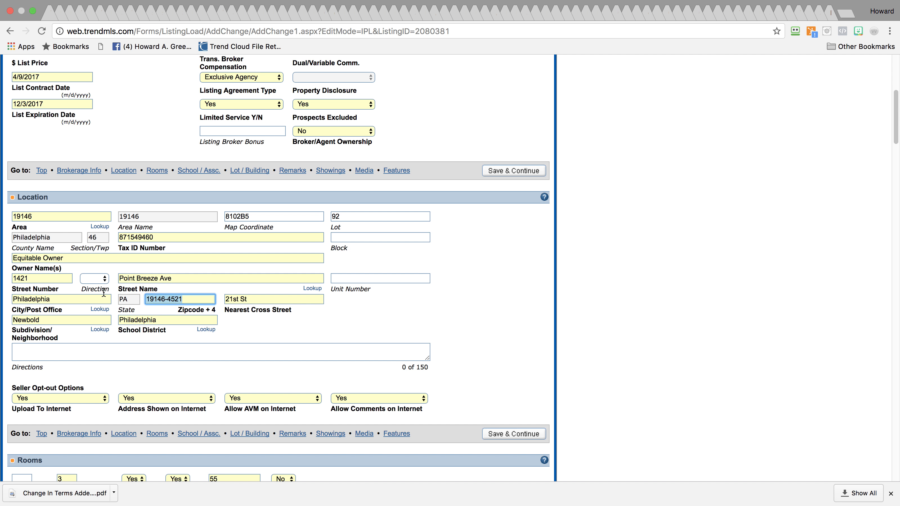
mouse_move(899, 117)
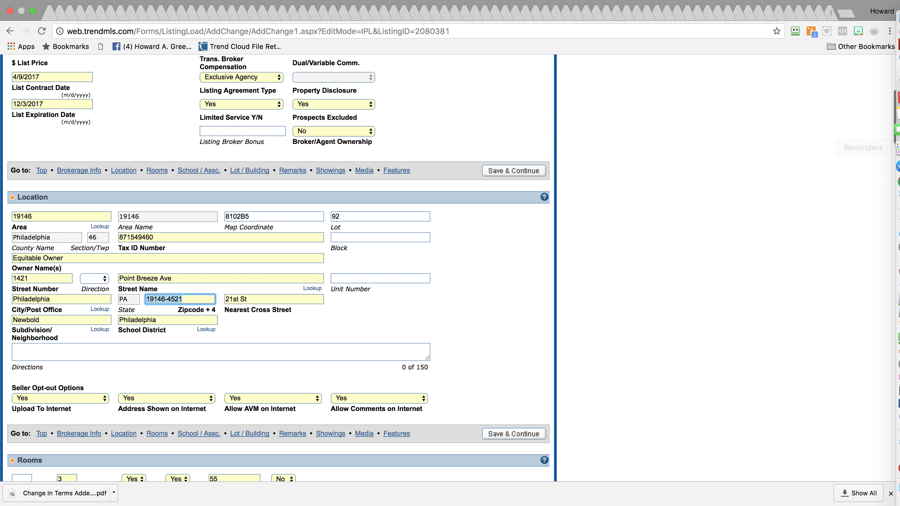
click(879, 139)
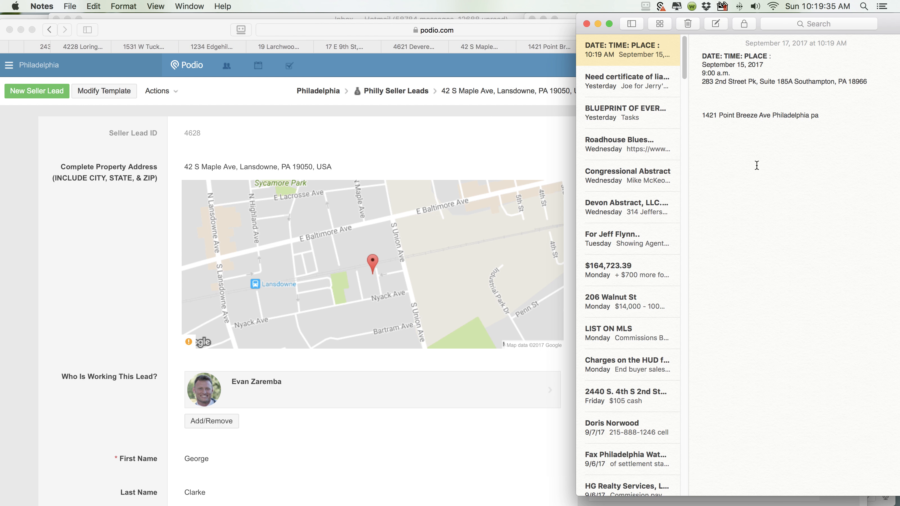
key(super+v)
drag(816, 115, 812, 116)
text(P)
click(820, 115)
key(BackSpace)
text(A)
click(769, 146)
mouse_move(886, 137)
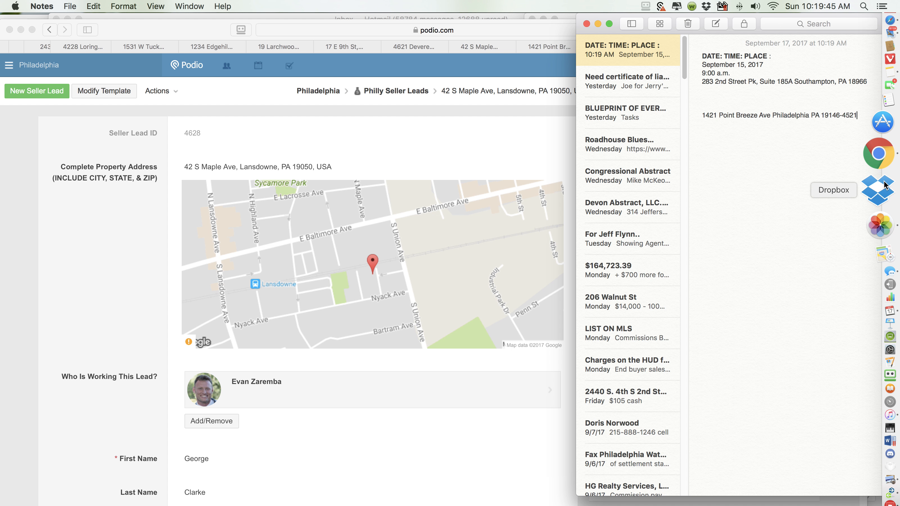
click(878, 166)
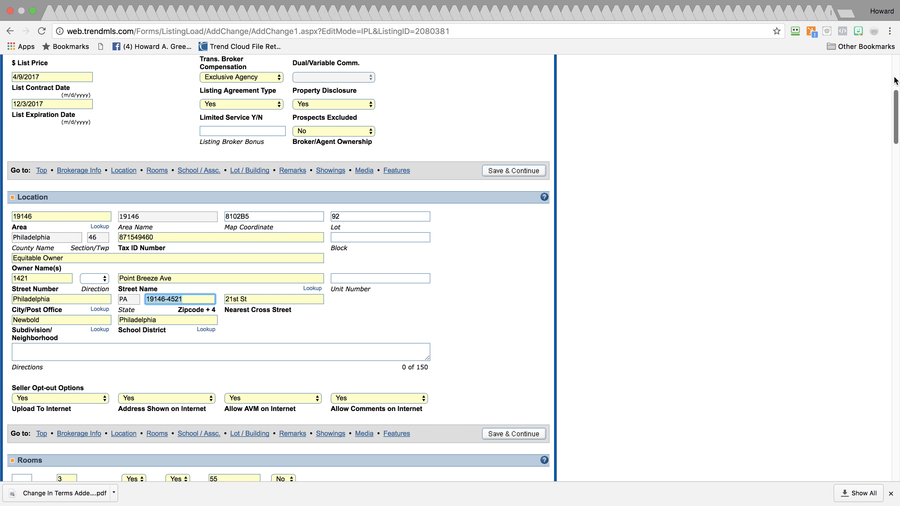
Go to Listing Management > New / Unpublished Listings and open the New Listing Category list
scroll(895, 80, up, 7)
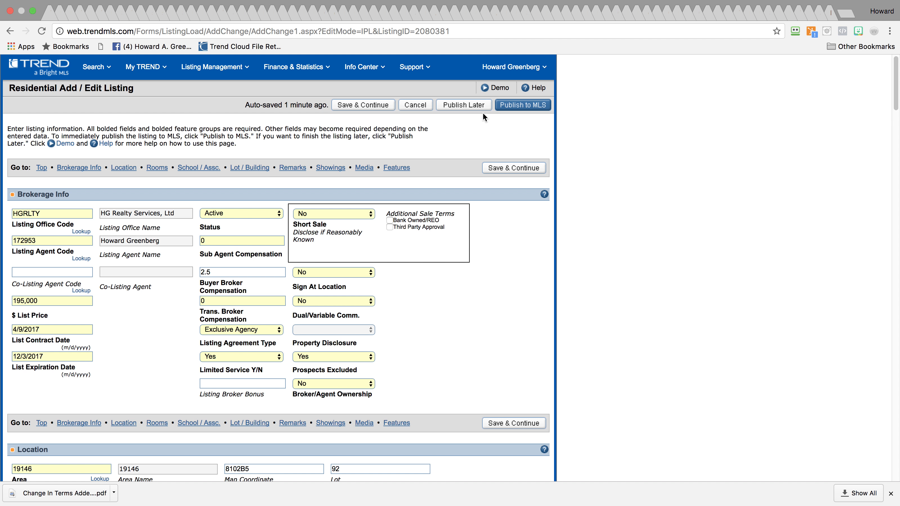
click(222, 69)
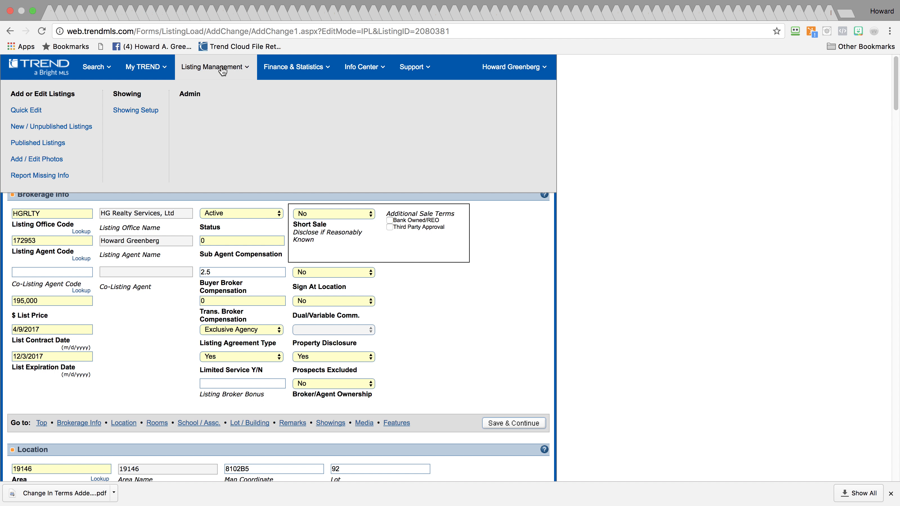
click(34, 128)
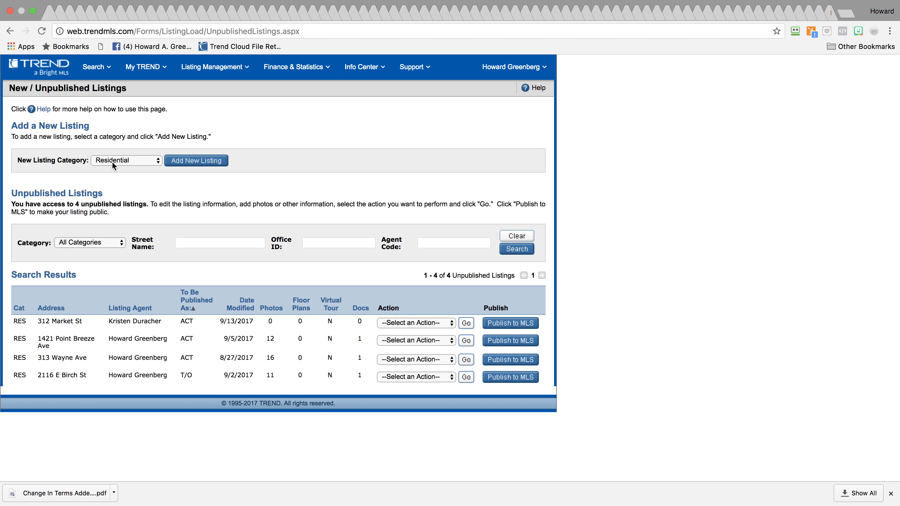
click(152, 157)
click(151, 158)
click(155, 162)
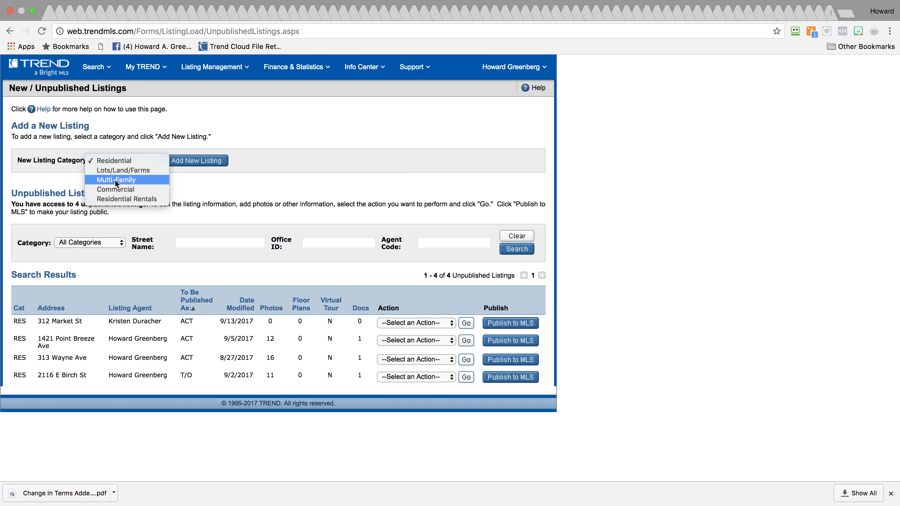
Pick Multi-Family as the new listing category and add the new listing
key(Escape)
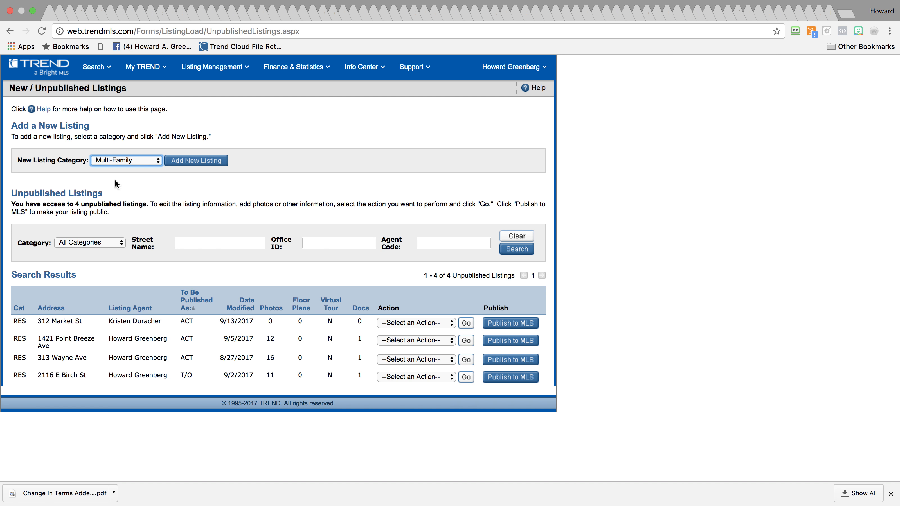
click(197, 161)
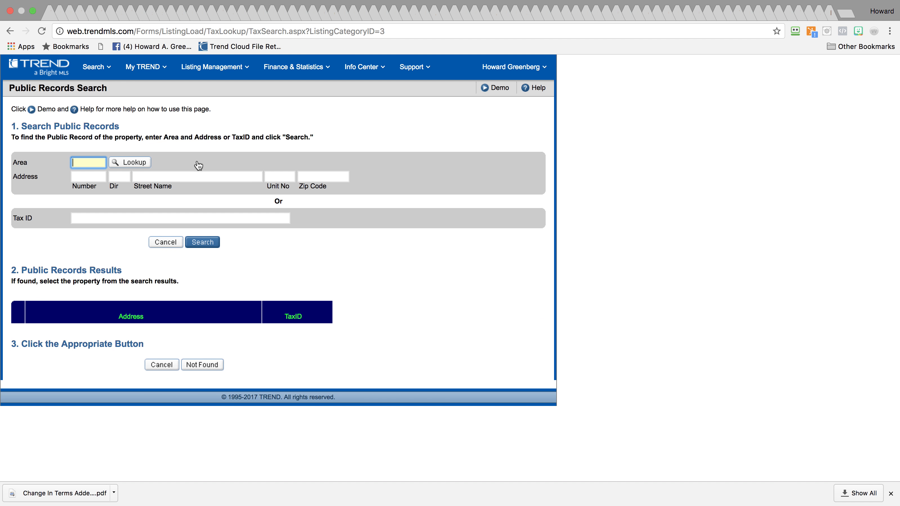
mouse_move(878, 106)
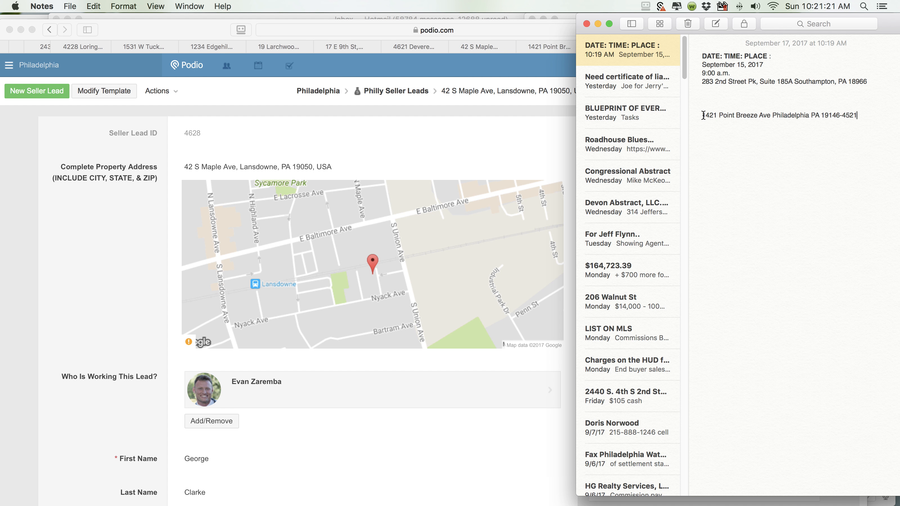
drag(703, 115, 867, 112)
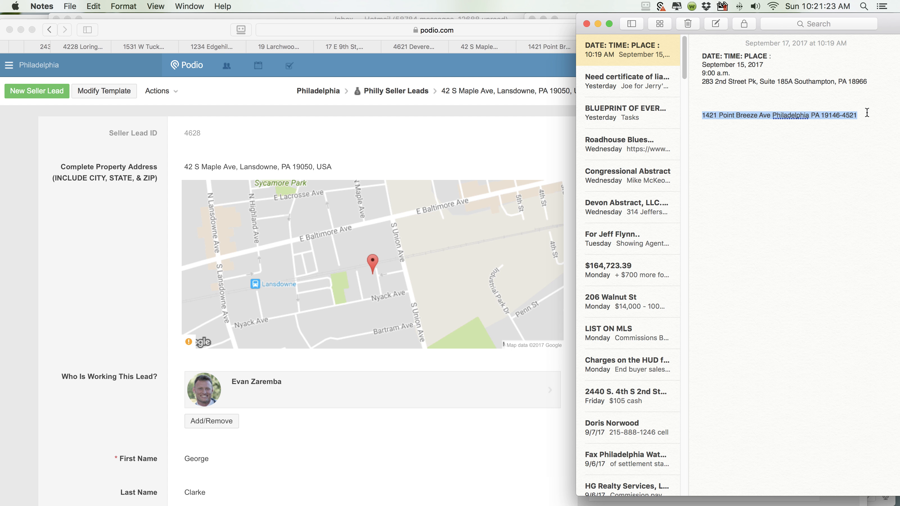
mouse_move(896, 92)
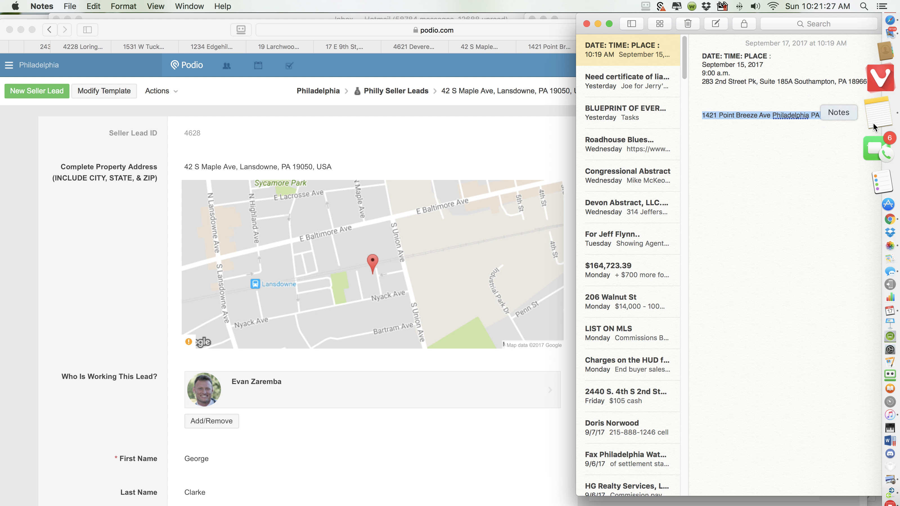
click(889, 173)
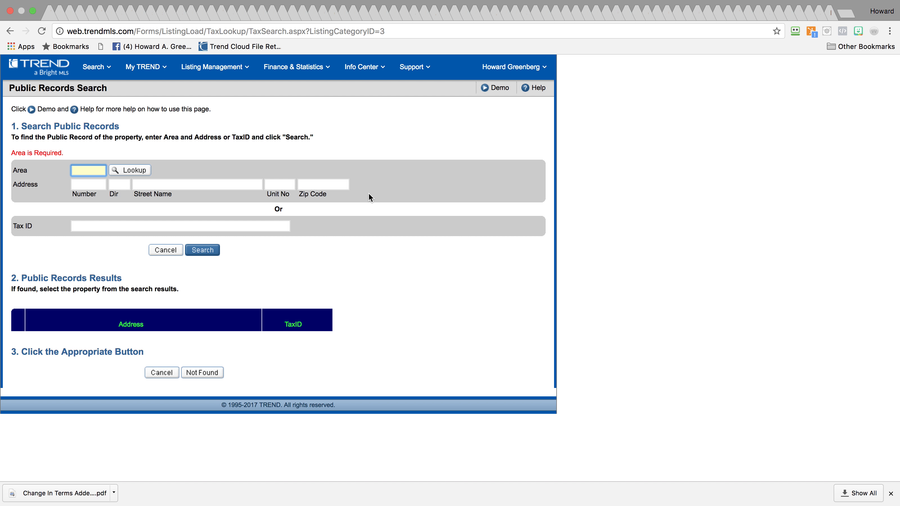
text(19146)
click(196, 183)
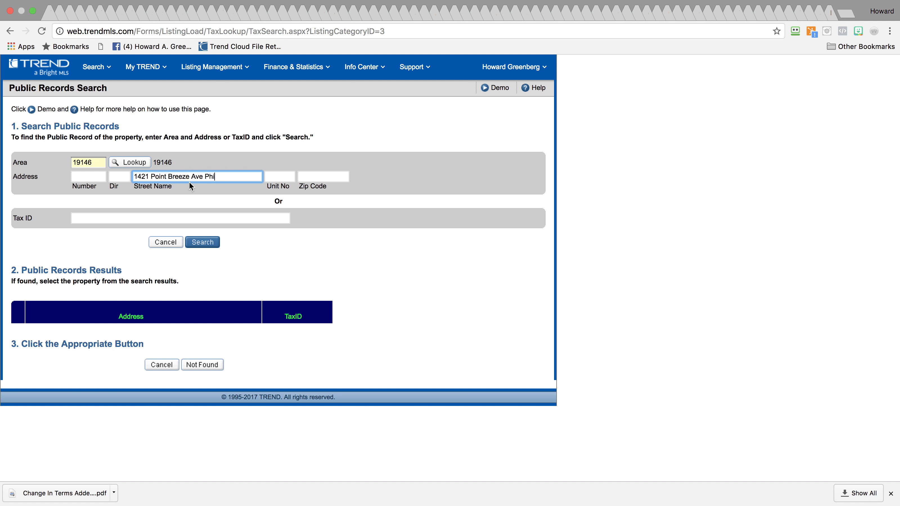
click(103, 178)
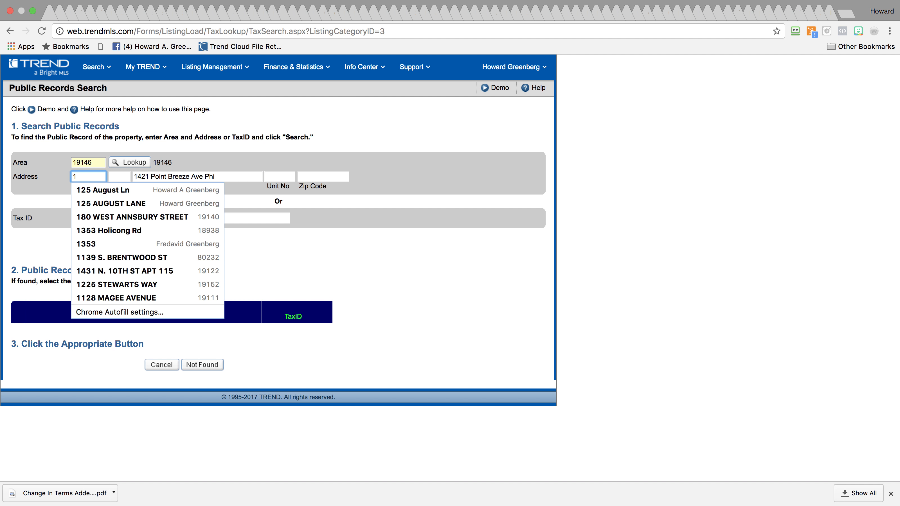
key(Tab)
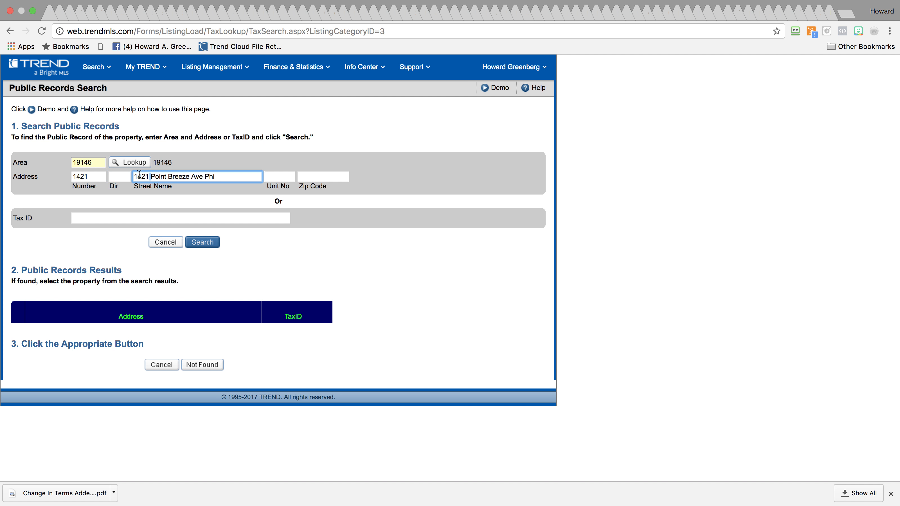
drag(151, 176, 133, 176)
key(BackSpace)
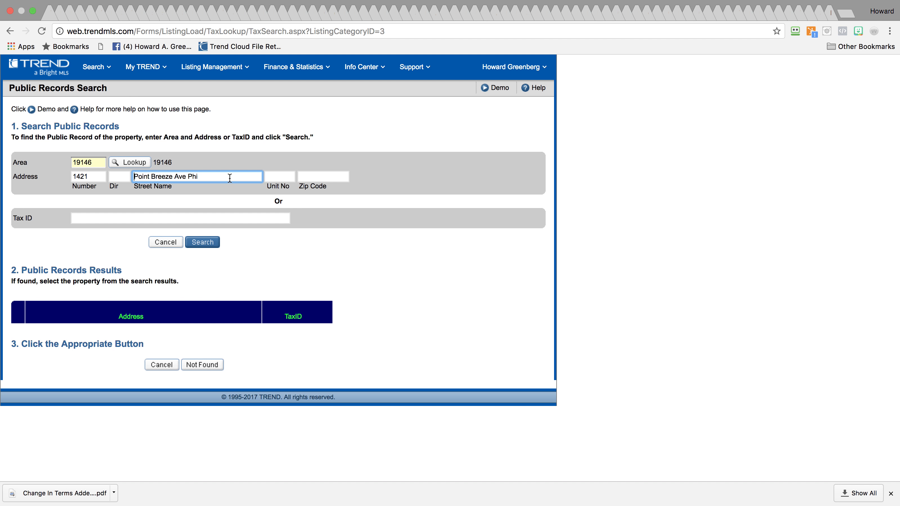
drag(229, 178, 173, 177)
key(BackSpace)
click(205, 245)
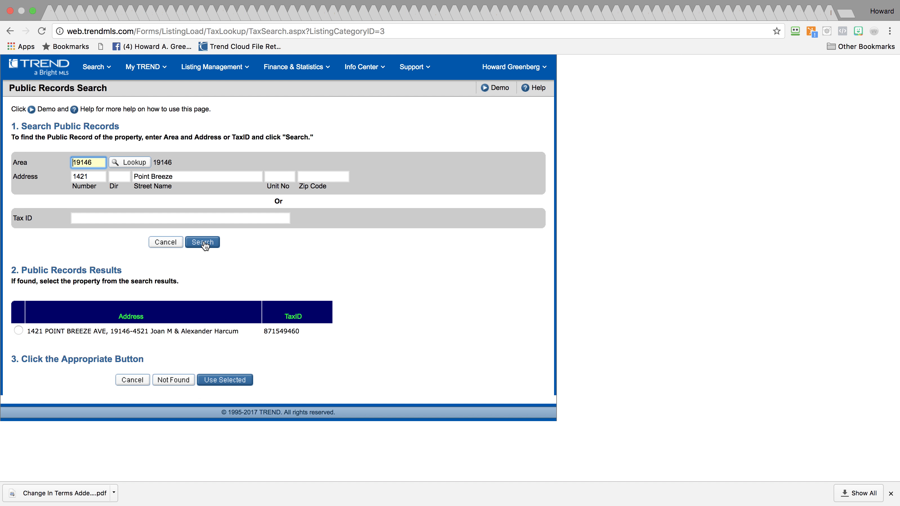
click(18, 331)
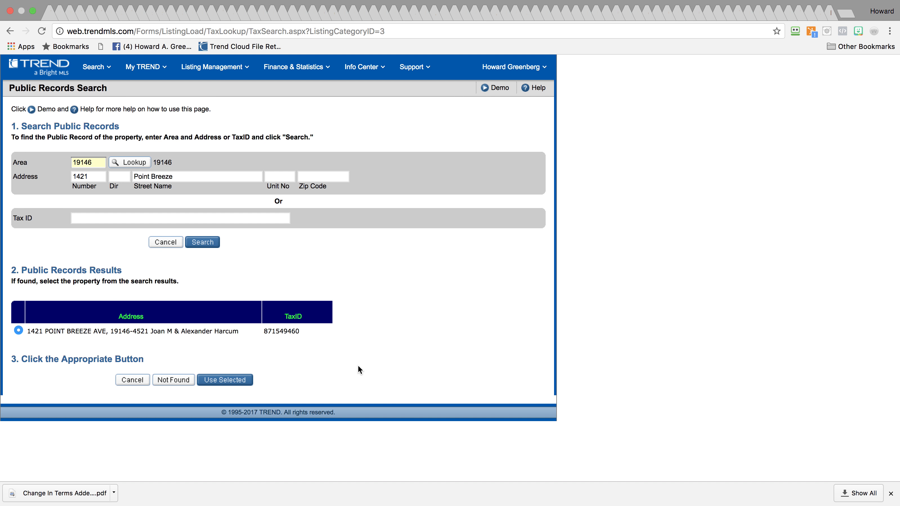
click(223, 380)
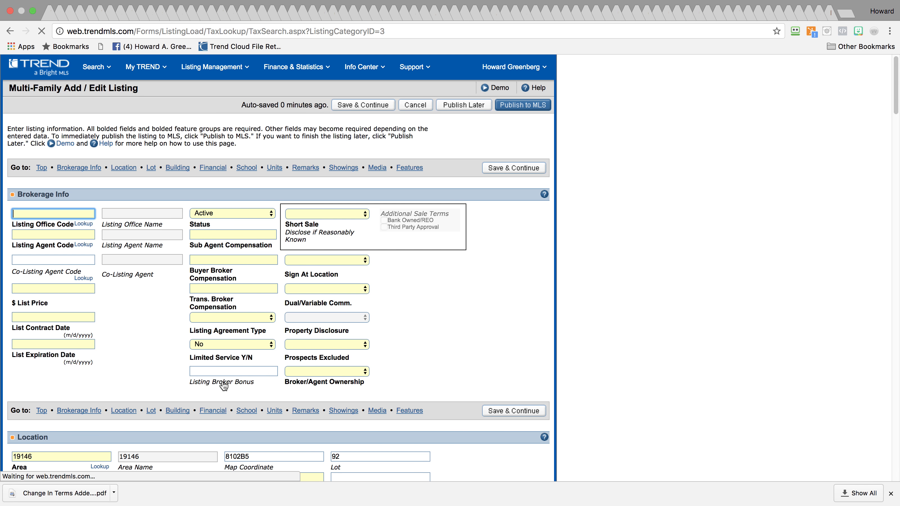
Scroll through the prefilled form to review 6 units and 1,904 sq ft, then return to the top
scroll(877, 158, down, 15)
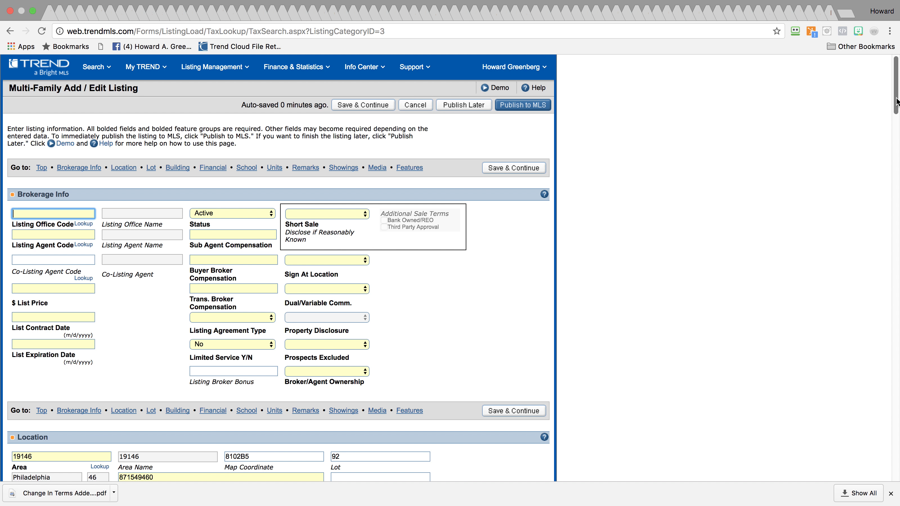
scroll(868, 204, down, 5)
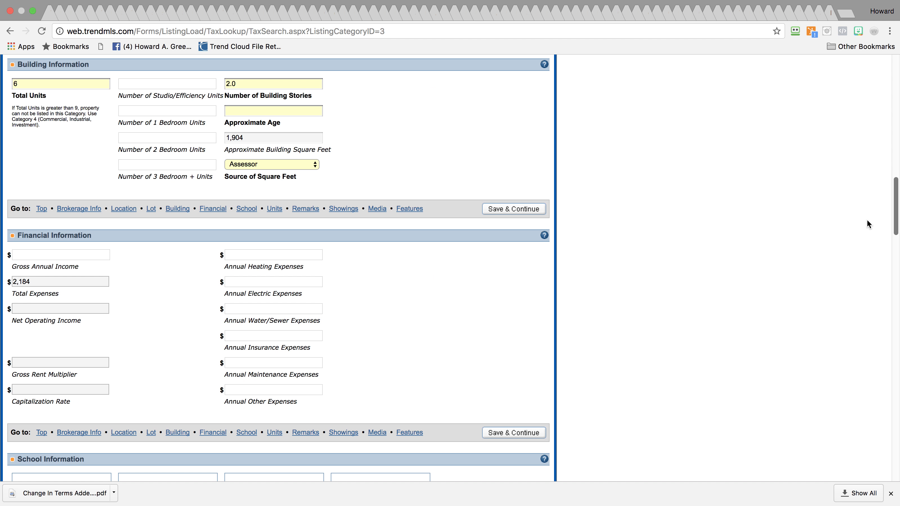
scroll(865, 221, down, 18)
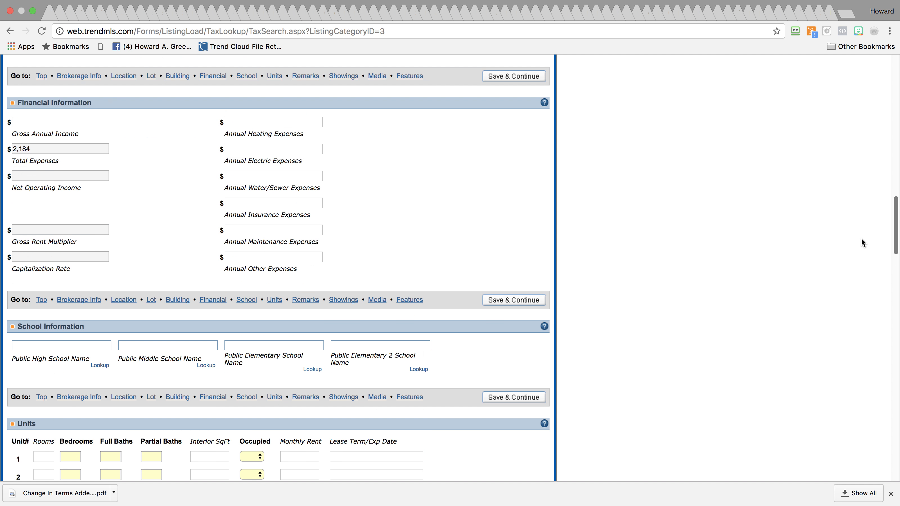
scroll(860, 248, up, 12)
scroll(857, 232, up, 10)
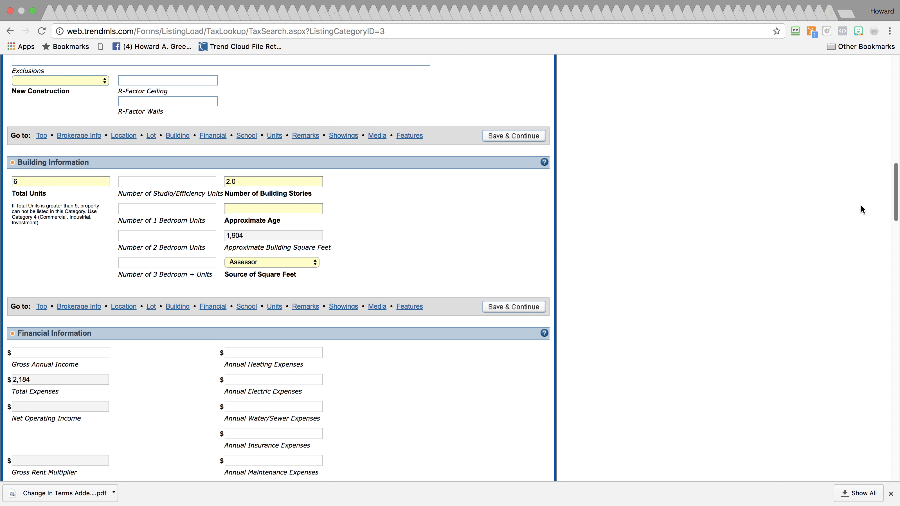
scroll(860, 206, up, 20)
scroll(859, 134, up, 17)
scroll(859, 97, down, 20)
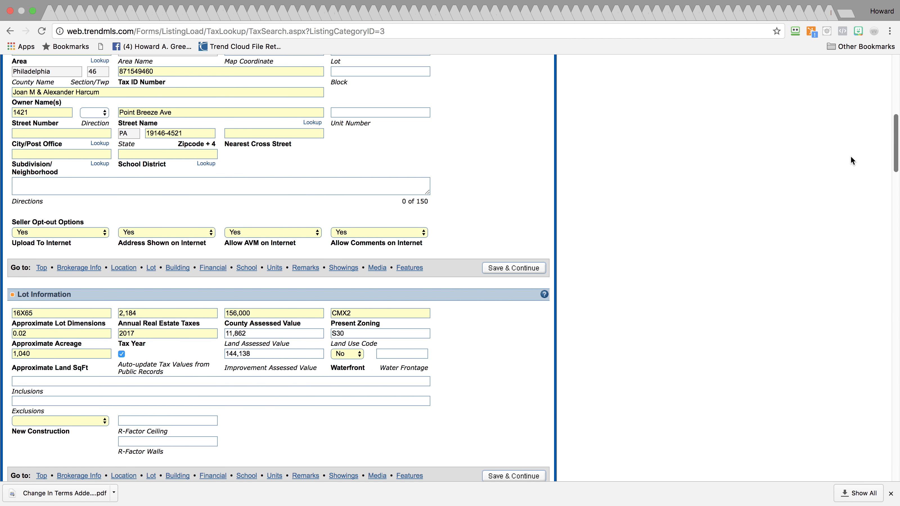
scroll(850, 157, down, 20)
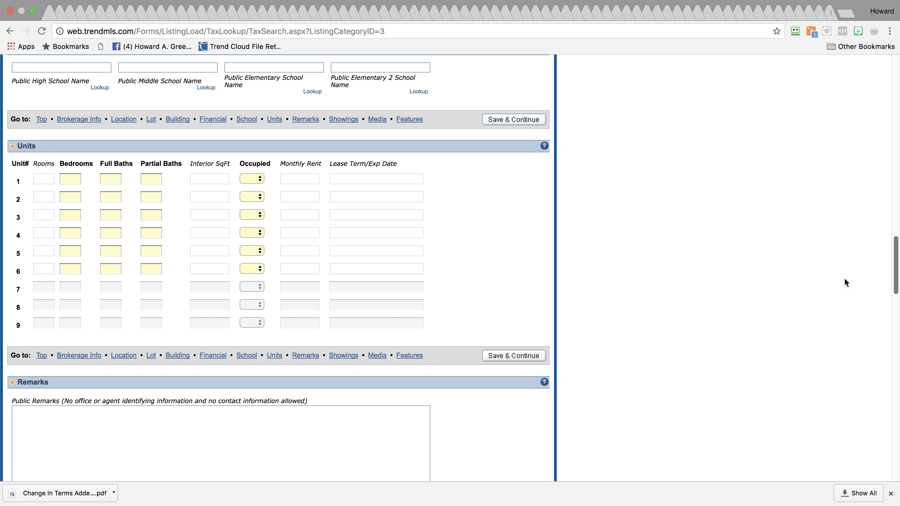
scroll(844, 279, down, 20)
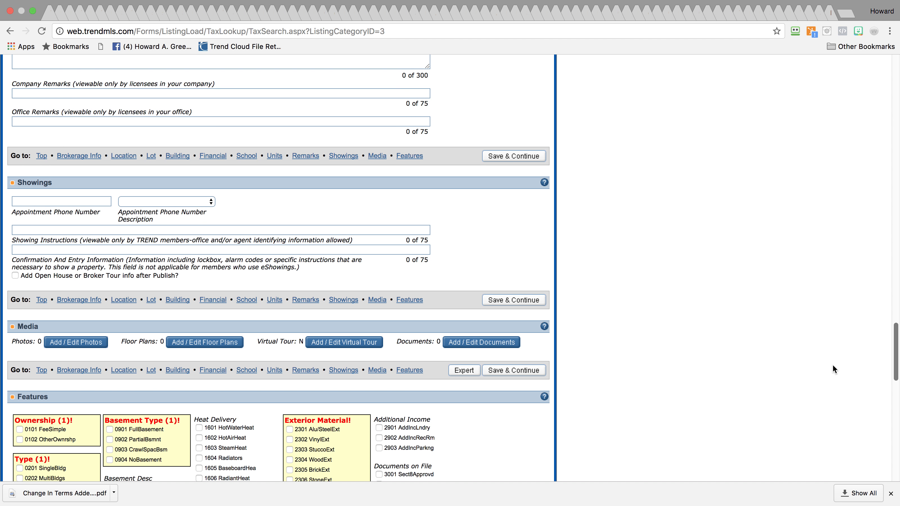
scroll(833, 369, down, 20)
drag(826, 448, 839, 63)
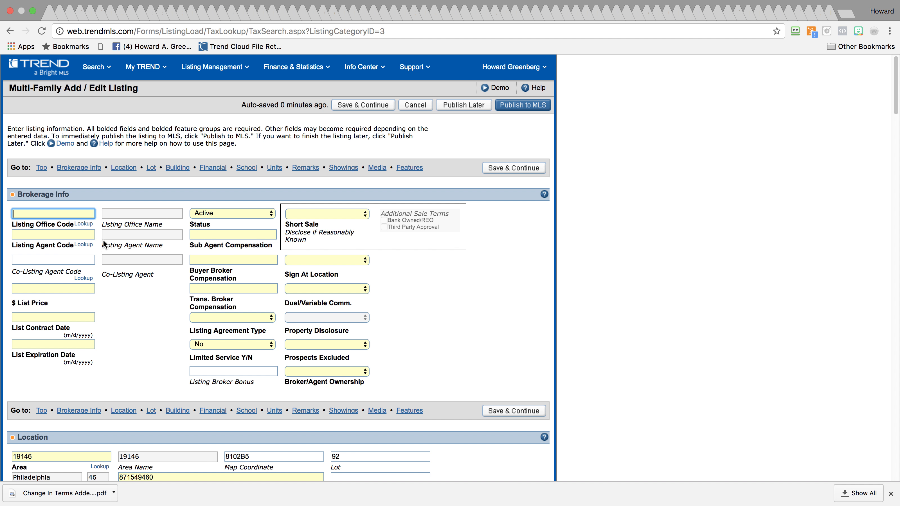
Set the listing office to HG Realty Services, Ltd (HGRLTY) through the office code lookup
click(79, 225)
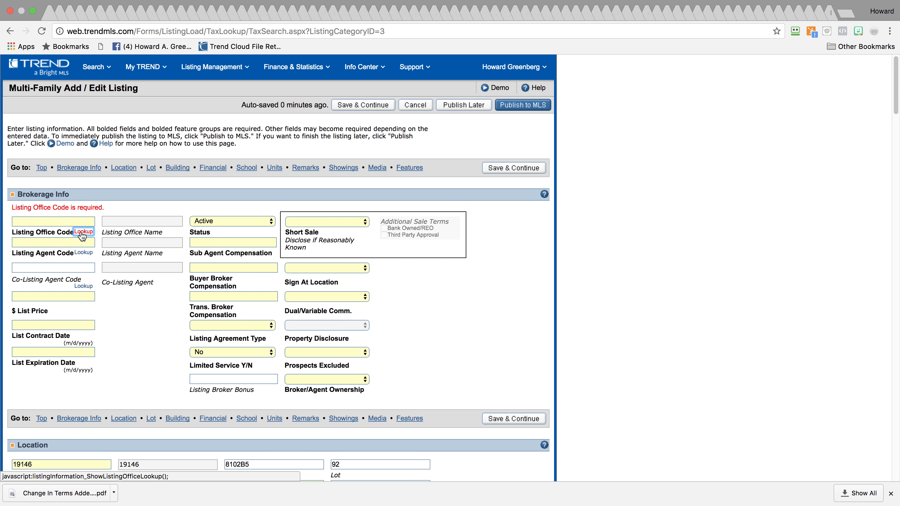
click(82, 231)
click(430, 203)
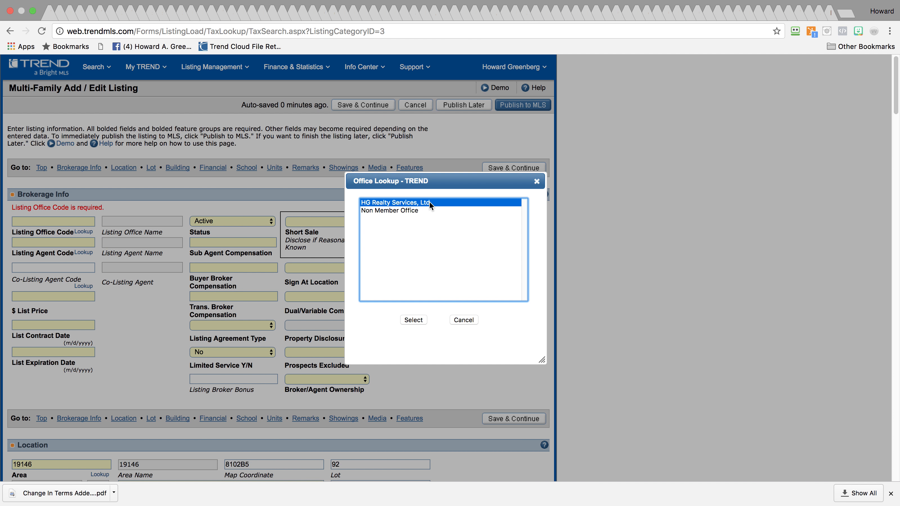
click(414, 320)
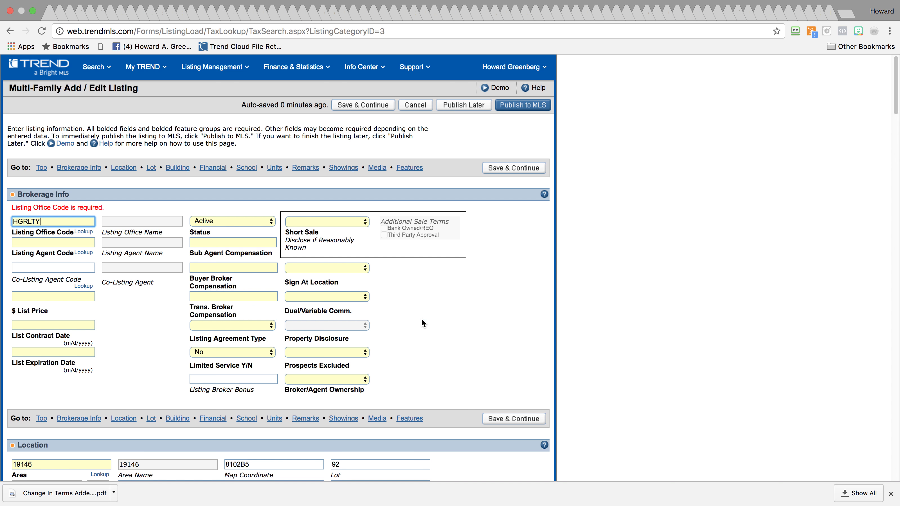
Choose the listing agent through the agent code lookup
click(79, 257)
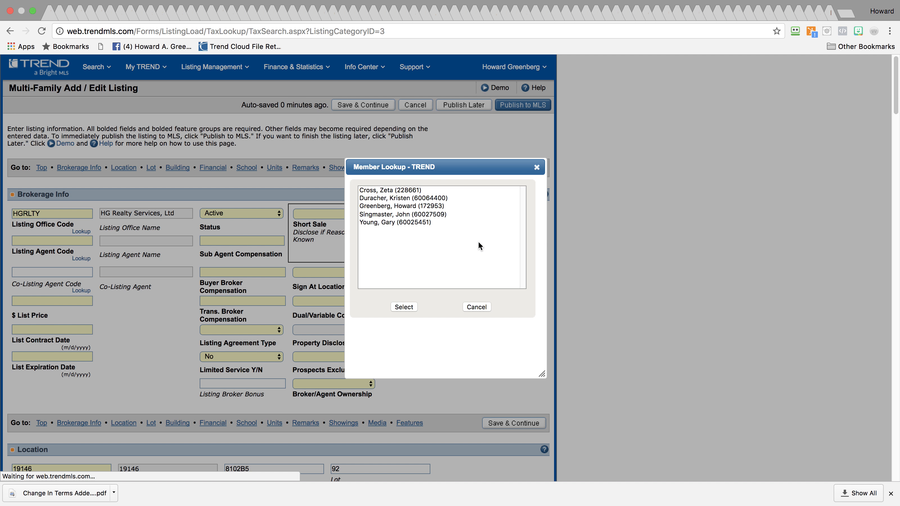
click(418, 206)
click(408, 309)
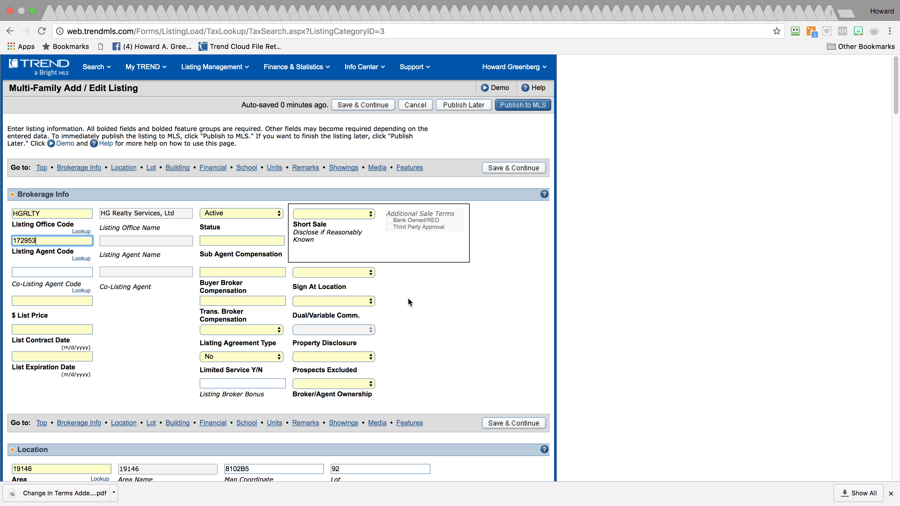
click(64, 298)
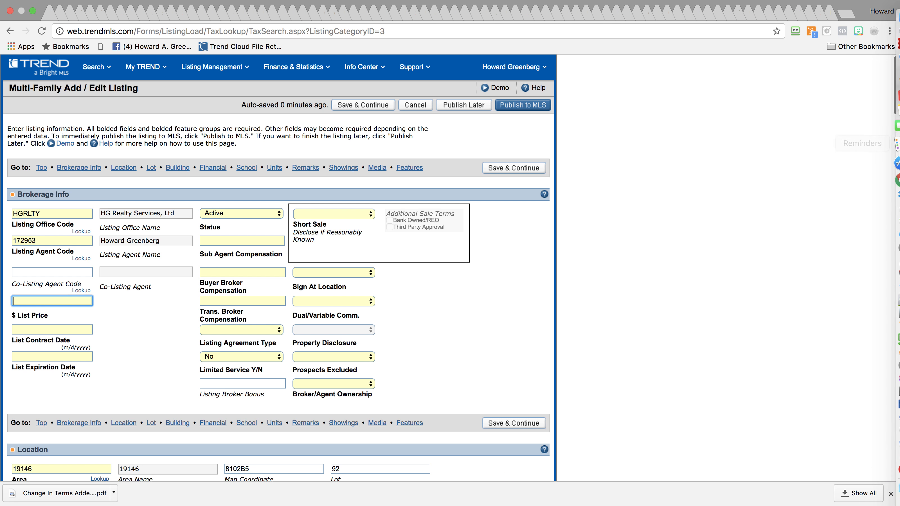
mouse_move(890, 180)
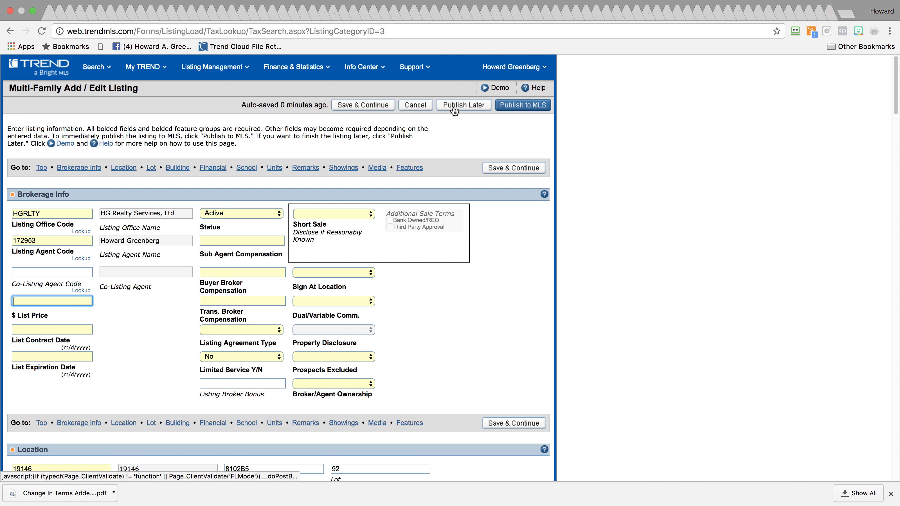
Save the multi-family listing with Publish Later and dismiss the confirmation
click(381, 106)
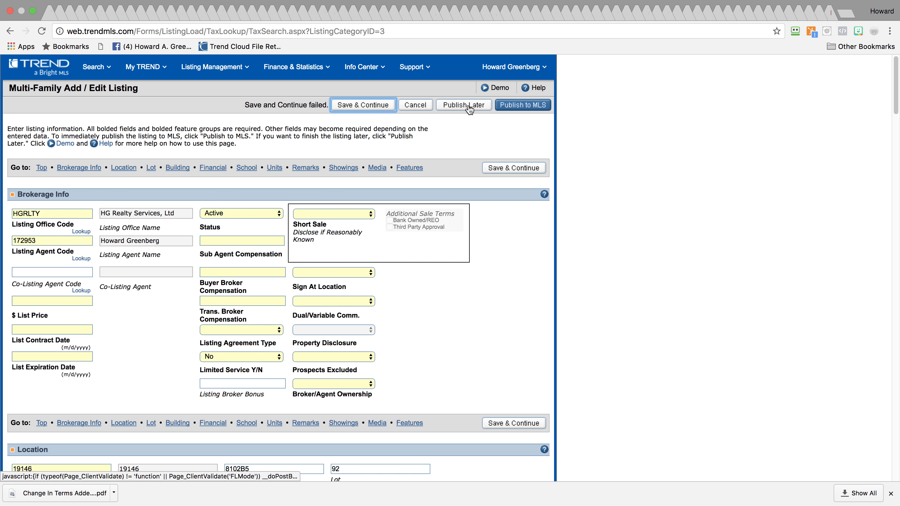
click(469, 107)
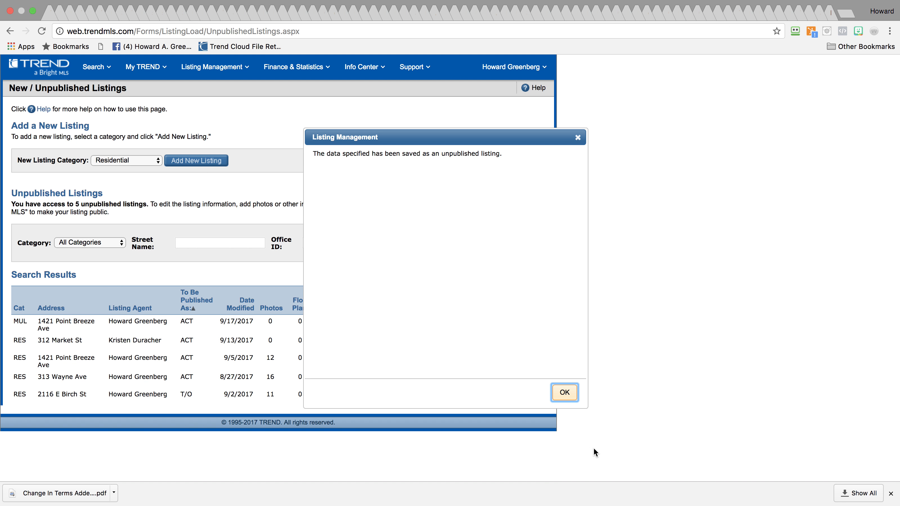
click(565, 392)
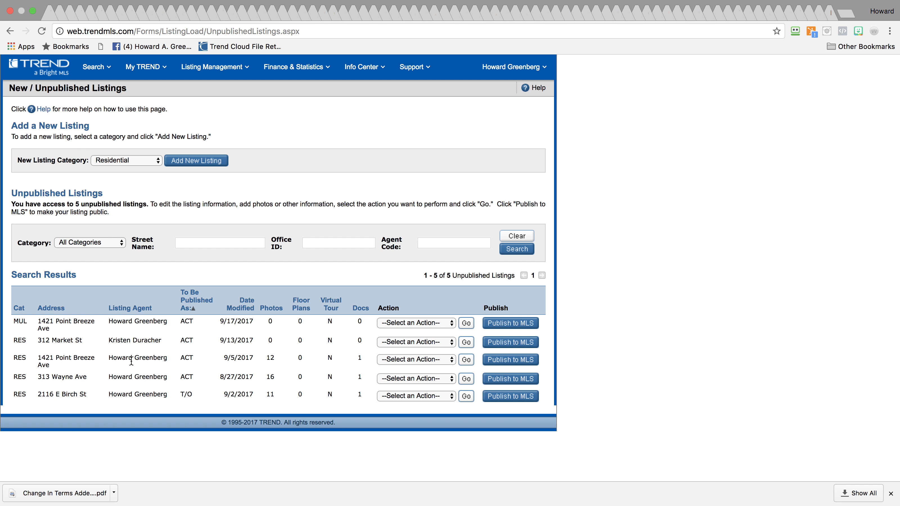
Open the residential Point Breeze listing via Edit Listing
click(411, 359)
click(412, 369)
click(465, 360)
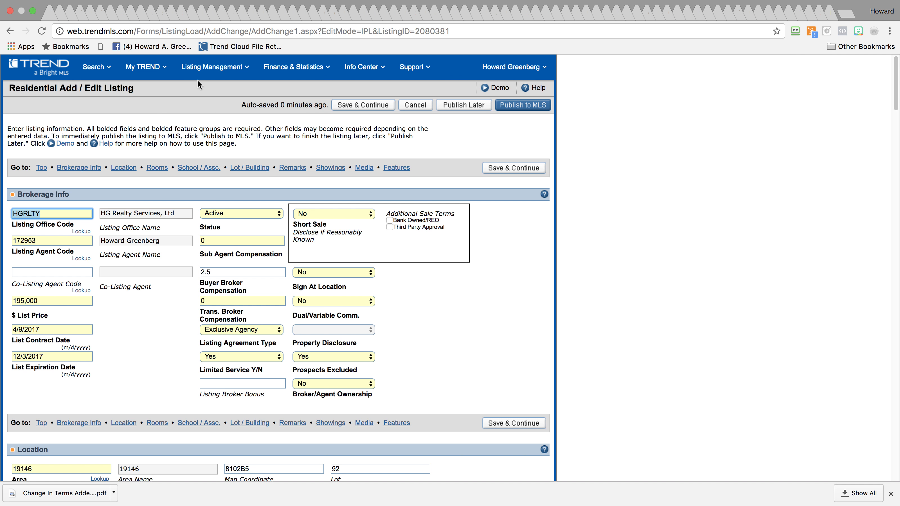
Go back to New / Unpublished Listings and open the MUL row's listing for editing
click(200, 71)
click(42, 131)
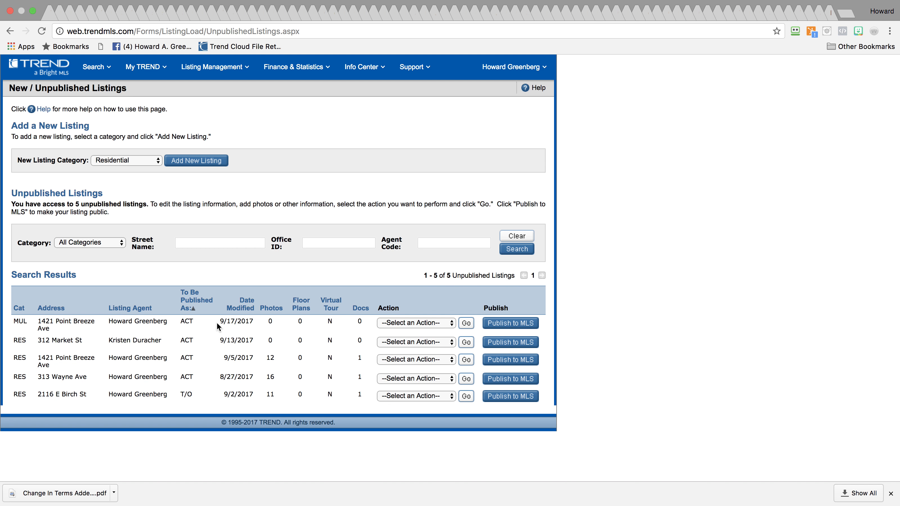
drag(26, 320, 9, 324)
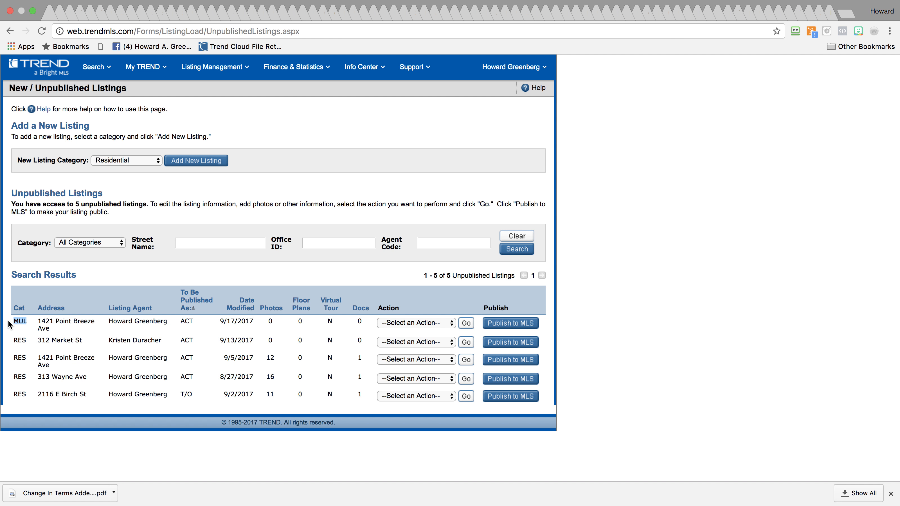
click(407, 323)
click(456, 324)
click(467, 322)
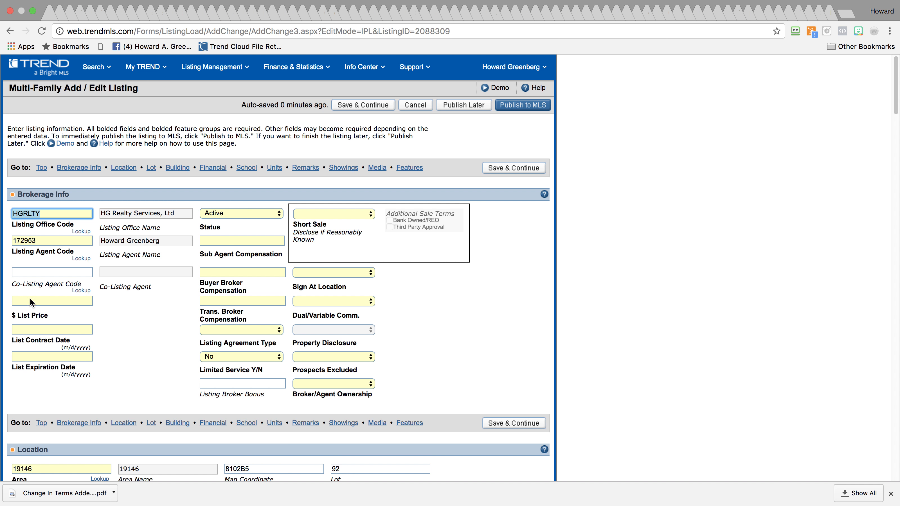
Enter a list price of 195,000 and a list contract date of 9/17/17
click(25, 301)
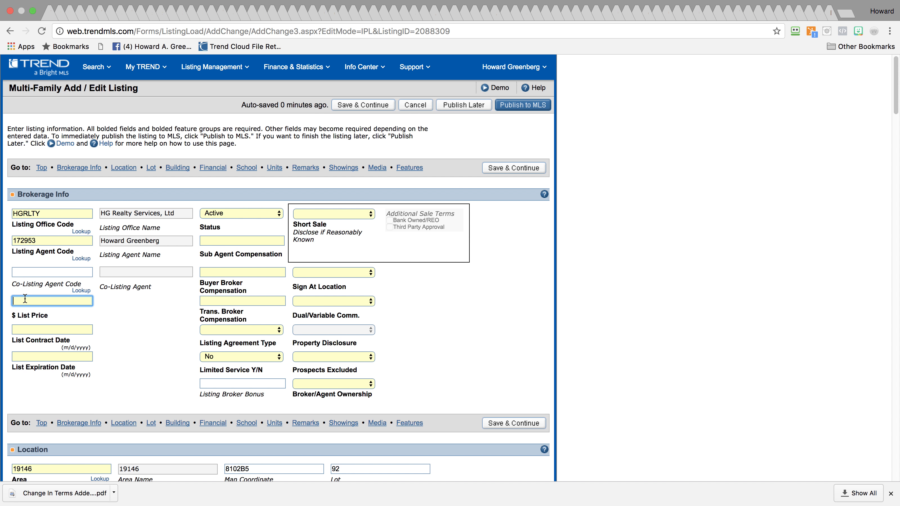
text(195,000)
key(Tab)
click(25, 333)
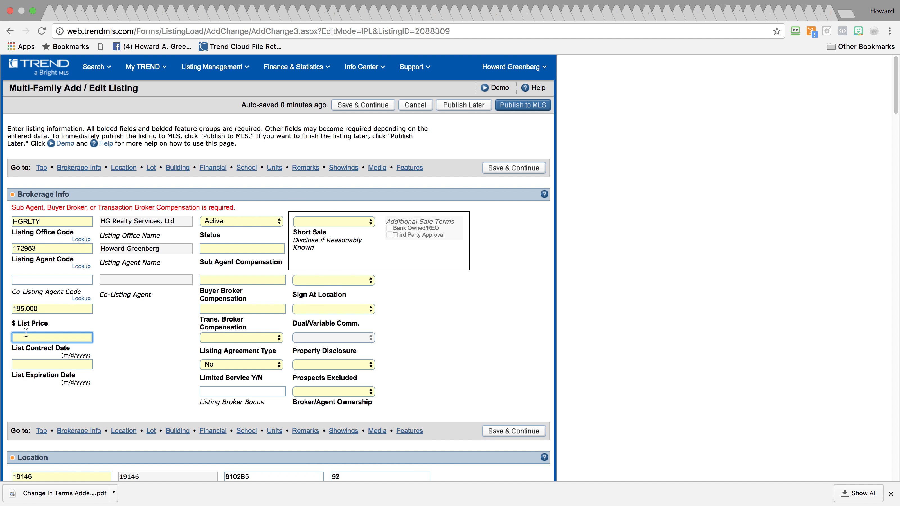
text(9/)
text(17/17)
key(Tab)
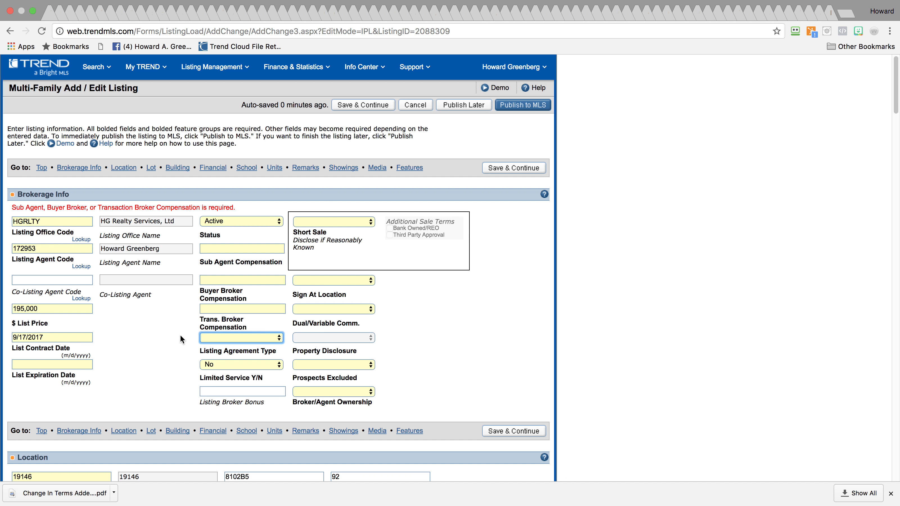
Set sub agent compensation 0, buyer broker compensation 2. and transaction broker compensation 0
click(239, 244)
text(0)
click(233, 277)
text(2.5)
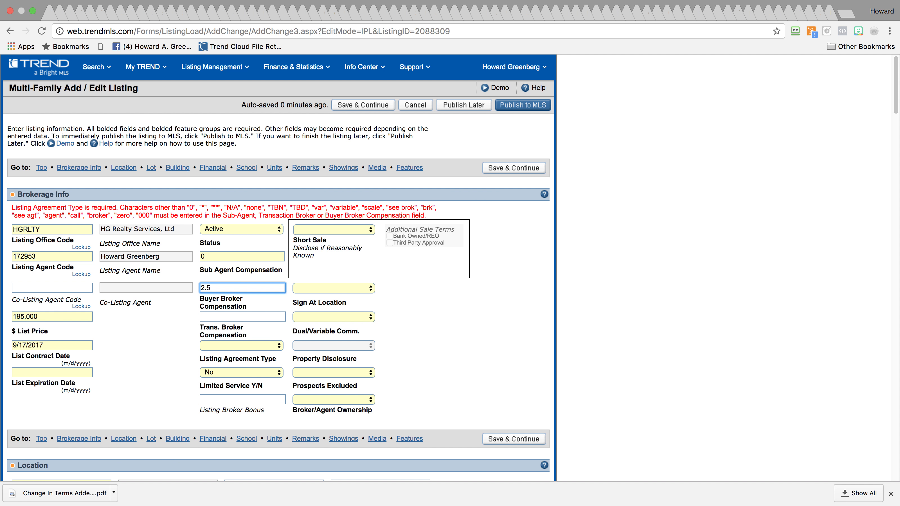
click(250, 316)
text(0)
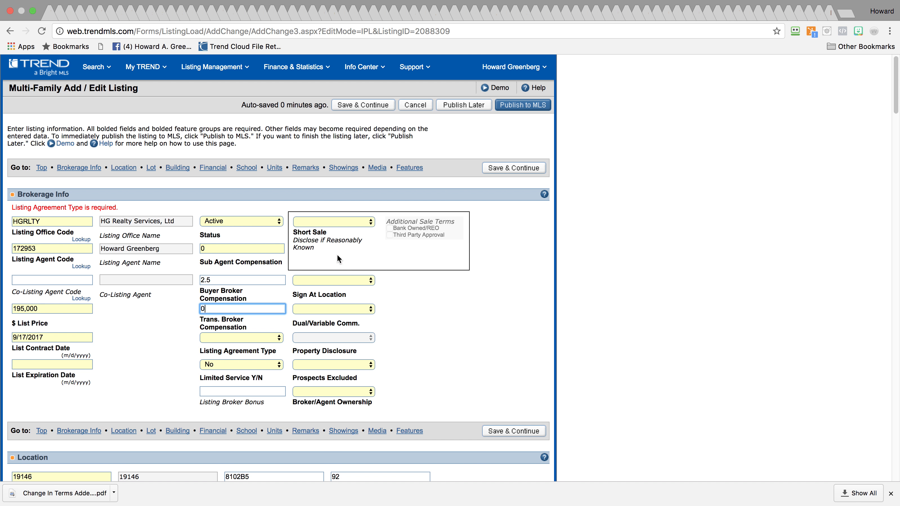
Set Short Sale, Sign At Location and Dual/Variable Comm. all to No
click(338, 222)
click(335, 280)
click(335, 280)
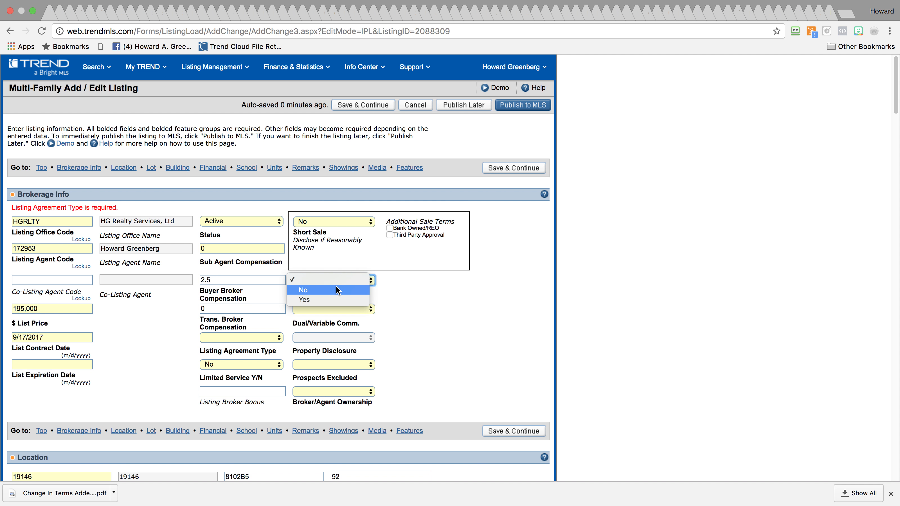
click(333, 291)
click(334, 309)
click(335, 320)
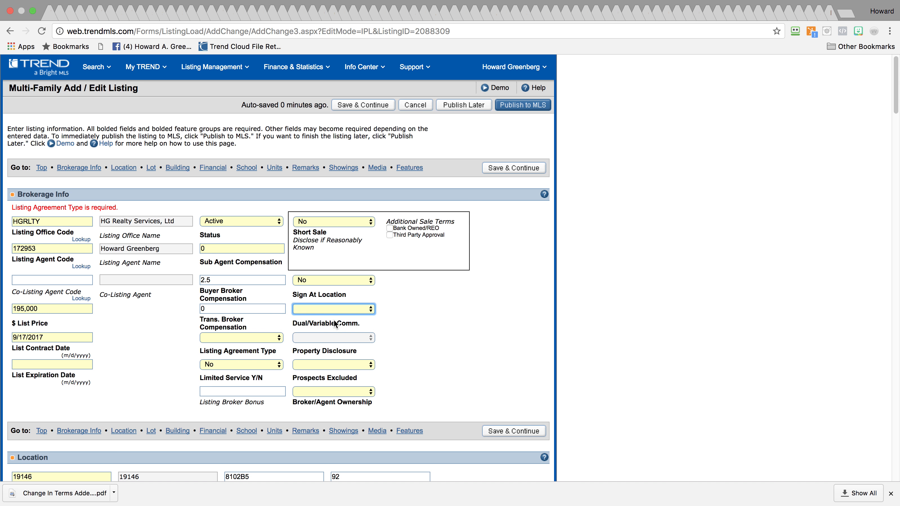
Choose Exclusive Agency, Limited Service Yes, Prospects Excluded Yes, Ownership No, expiration 12/30/2017
click(235, 339)
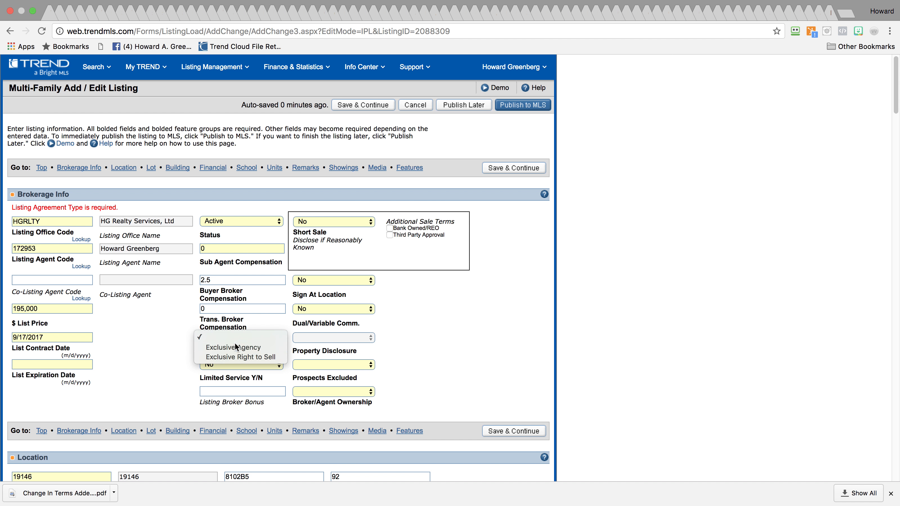
click(243, 347)
click(255, 363)
click(254, 369)
click(325, 356)
click(319, 376)
click(325, 382)
click(325, 393)
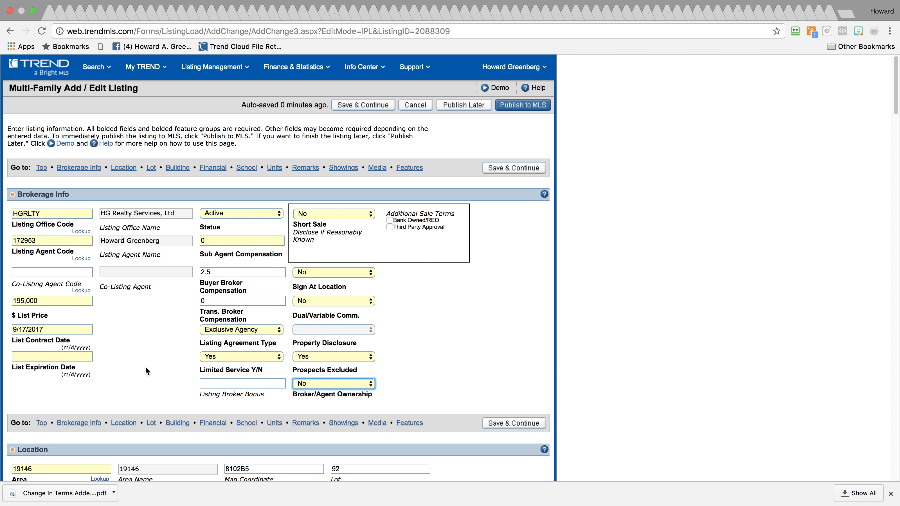
click(72, 356)
text(12/30/1)
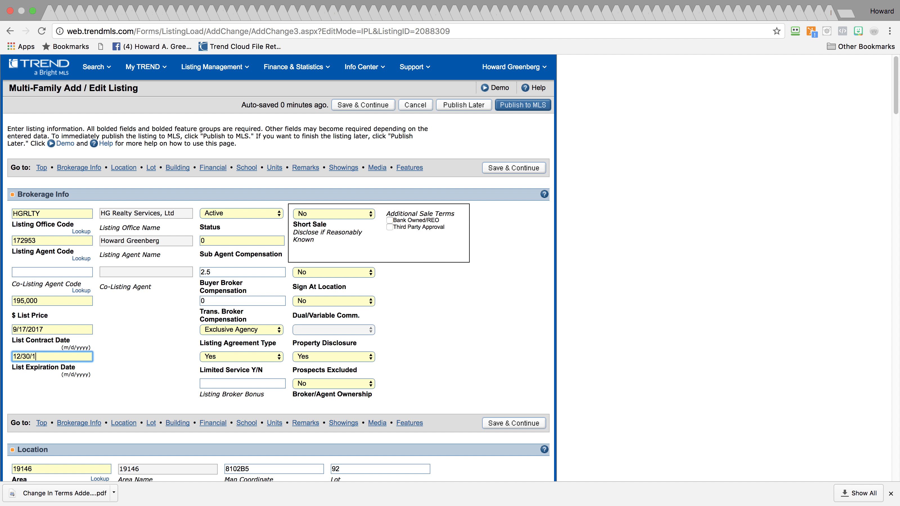
text(/2017)
key(Tab)
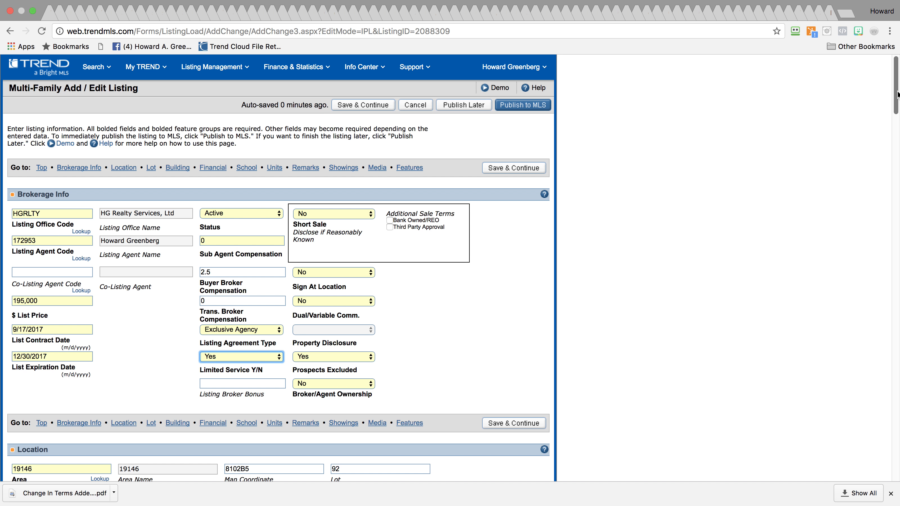
Replace the Owner Name(s) entry with 'Equitable Owner'
scroll(895, 99, down, 2)
drag(895, 99, 891, 117)
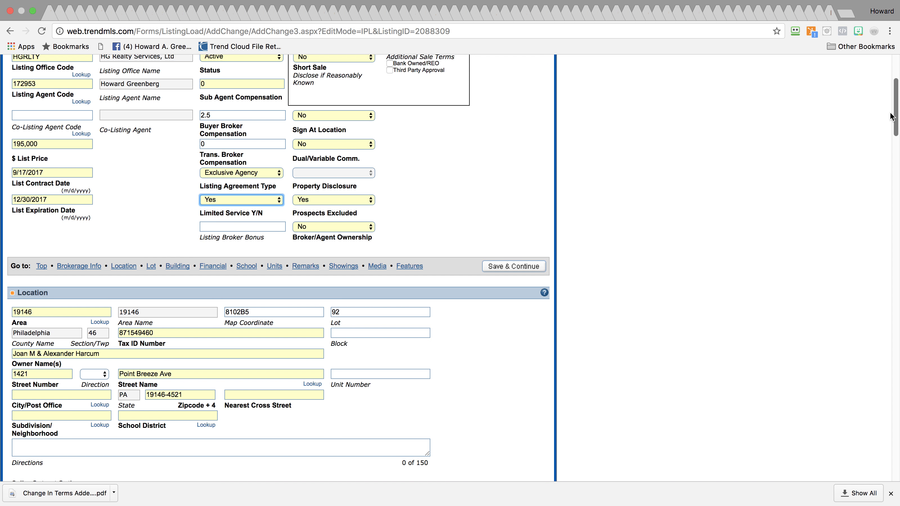
drag(891, 117, 891, 130)
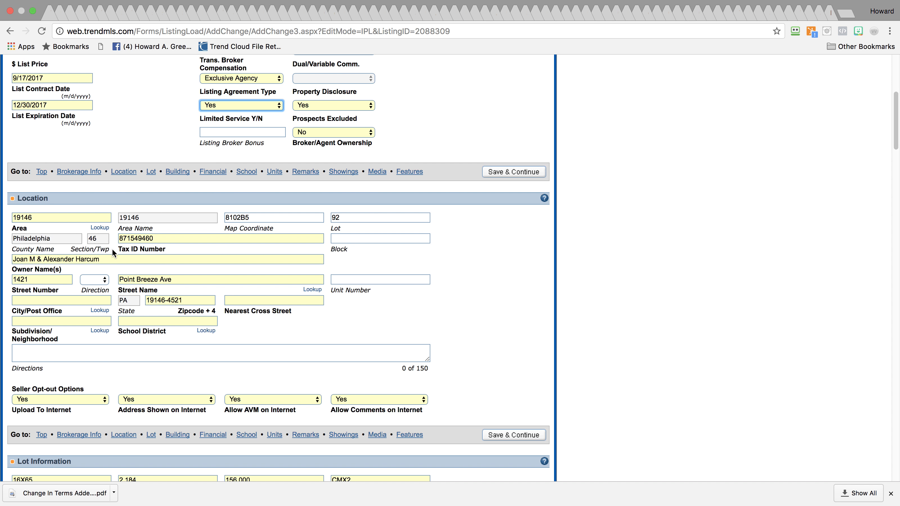
drag(109, 257, 1, 251)
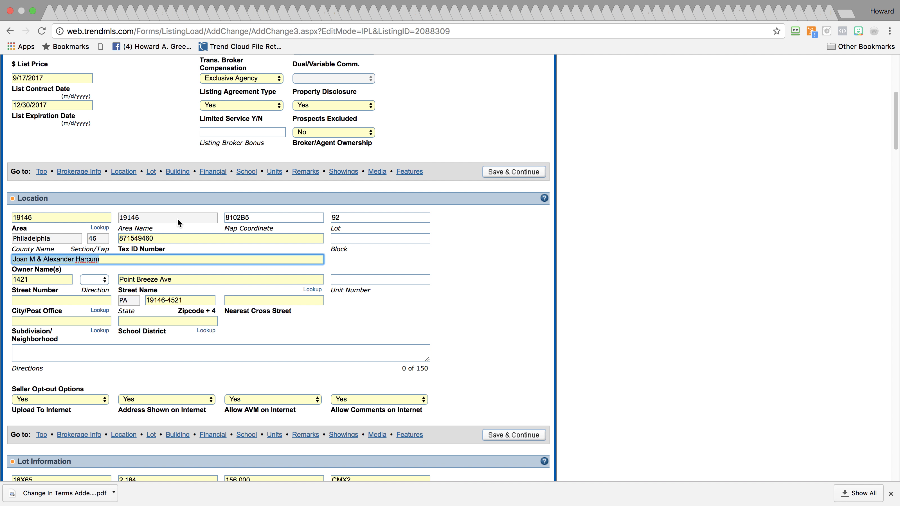
text(Equitable Owner)
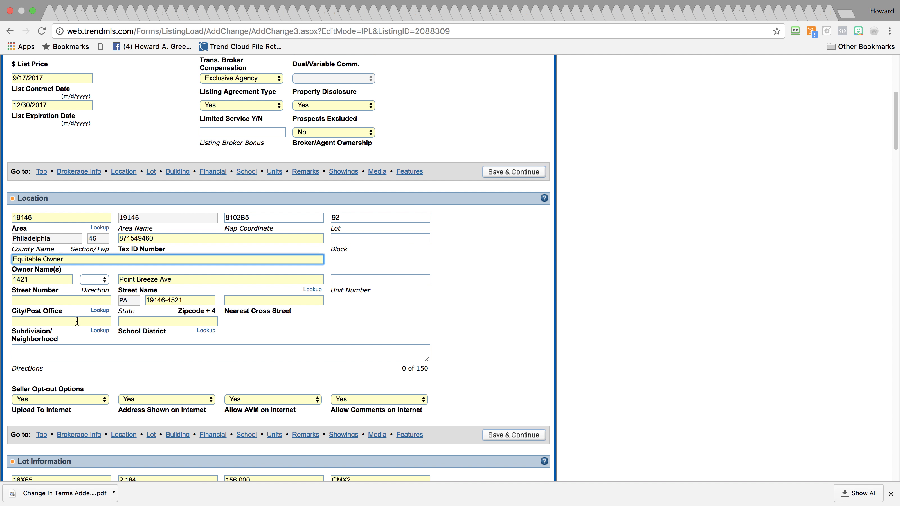
Select Philadelphia as the City/Post Office through the lookup
click(99, 310)
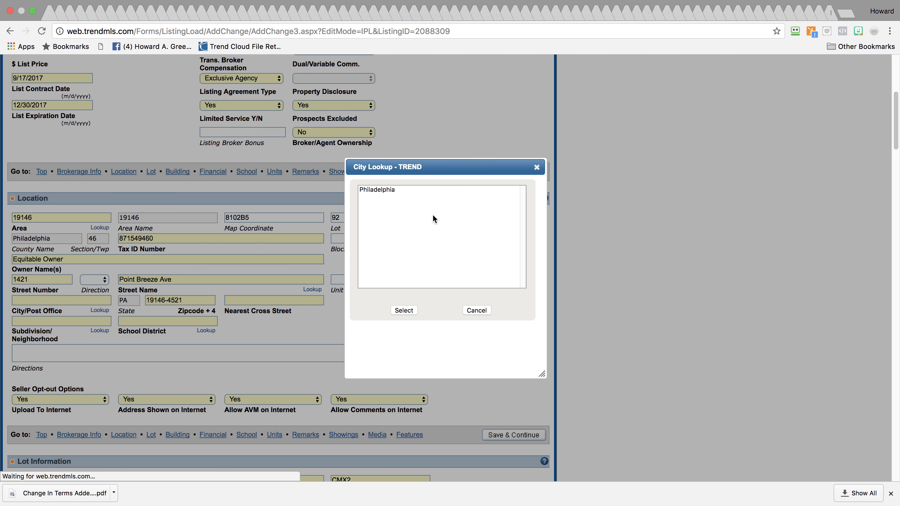
click(427, 189)
click(403, 311)
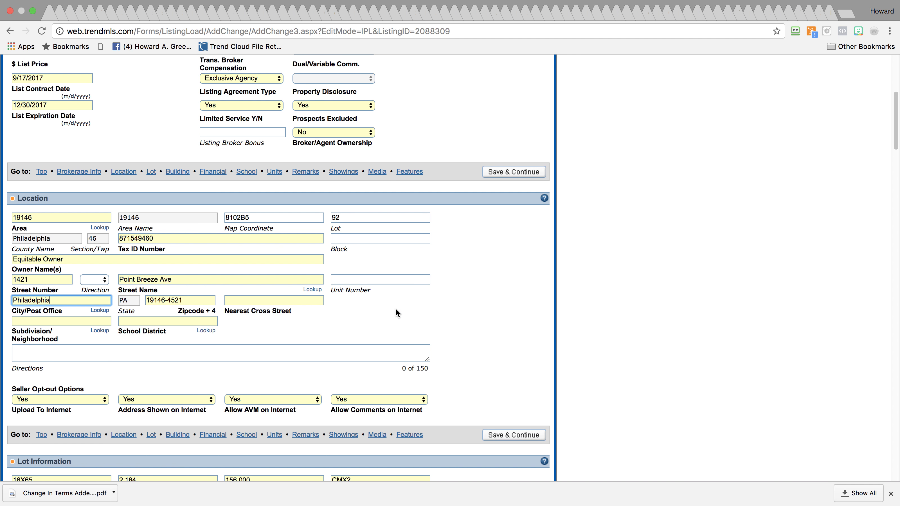
click(268, 301)
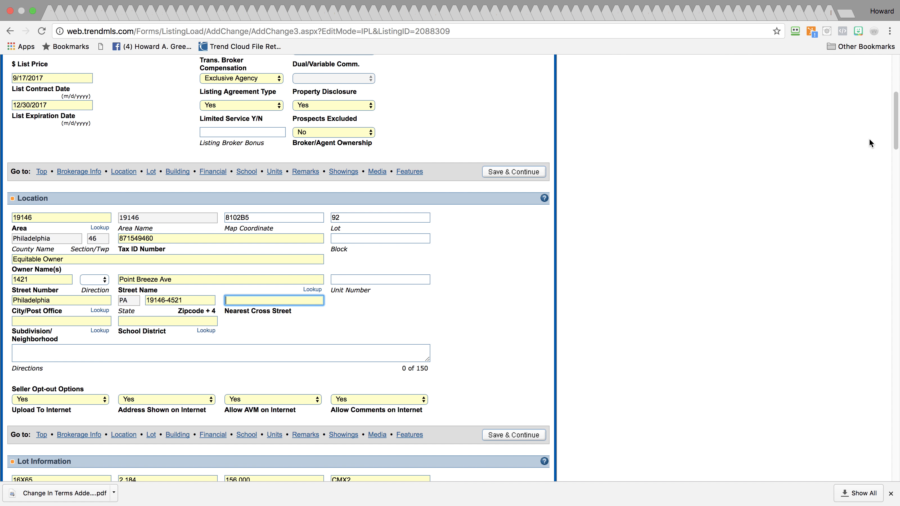
click(847, 14)
mouse_move(887, 102)
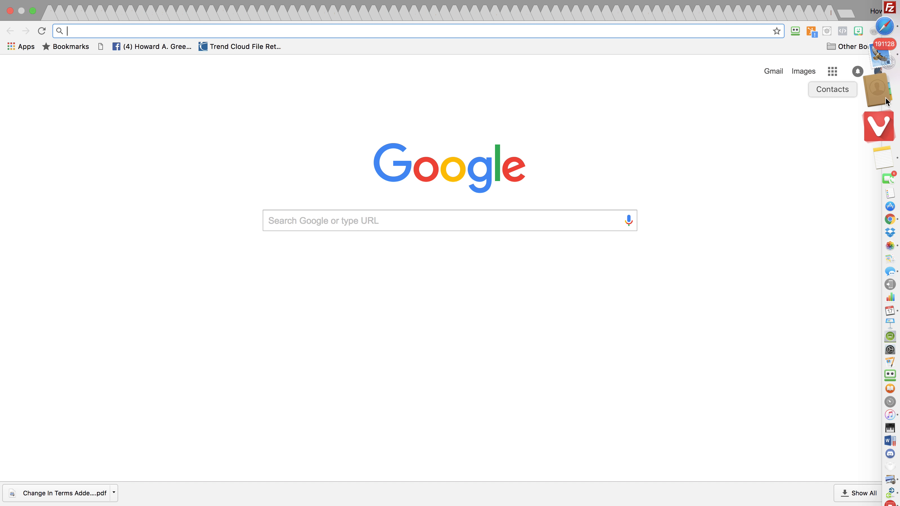
click(880, 121)
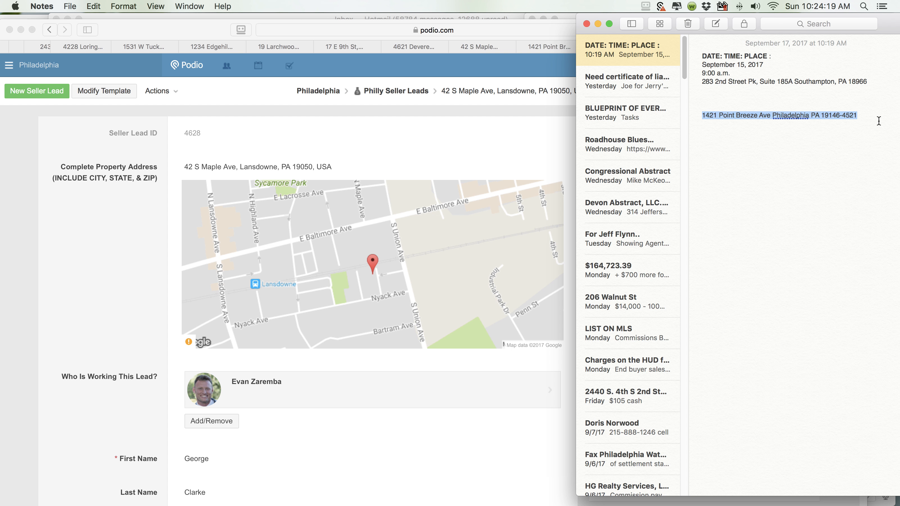
drag(702, 116, 870, 115)
key(super+c)
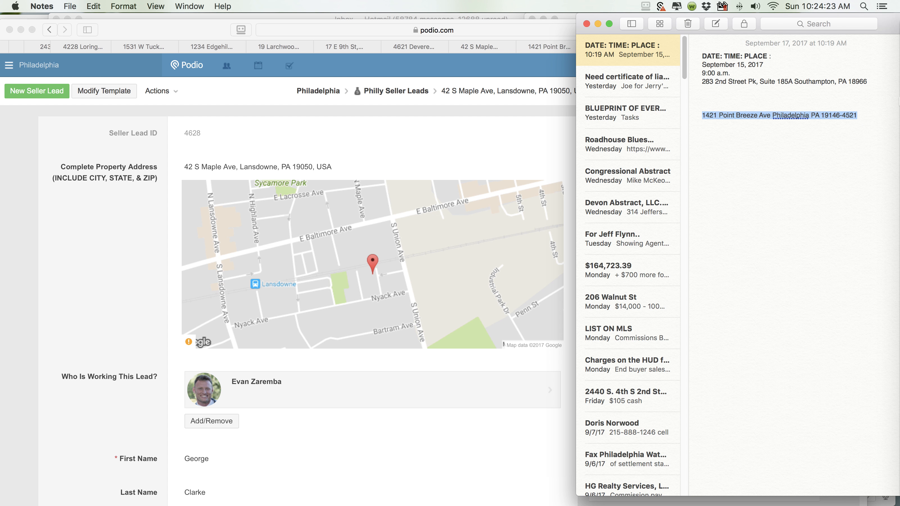
mouse_move(897, 135)
click(878, 175)
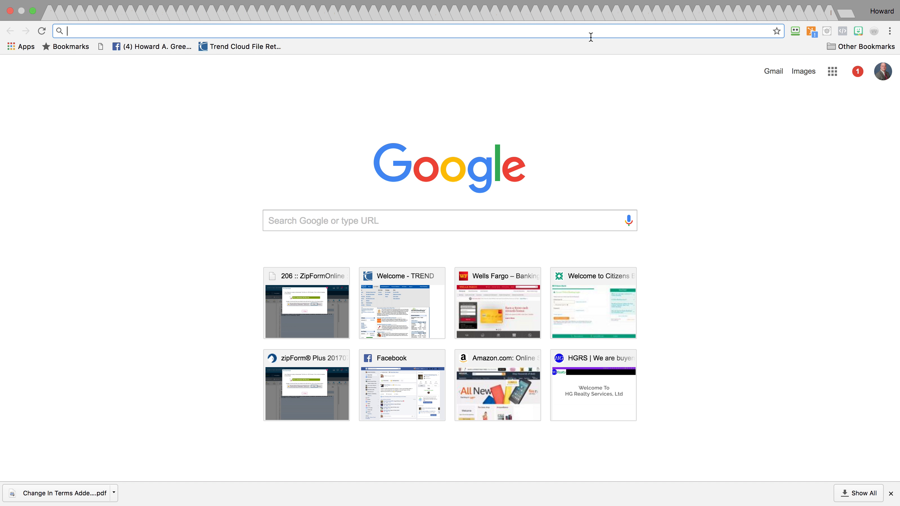
Search the pasted address and open it in Google Maps
key(super+v)
key(Return)
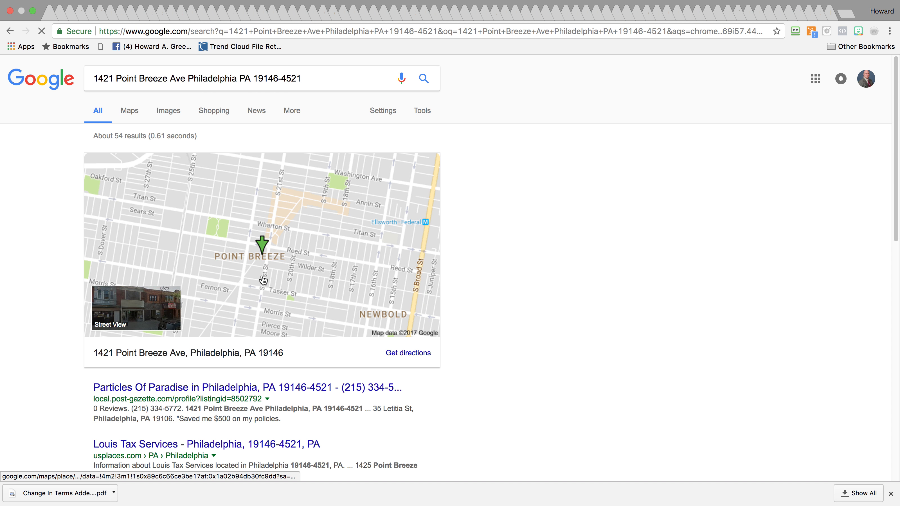
click(264, 260)
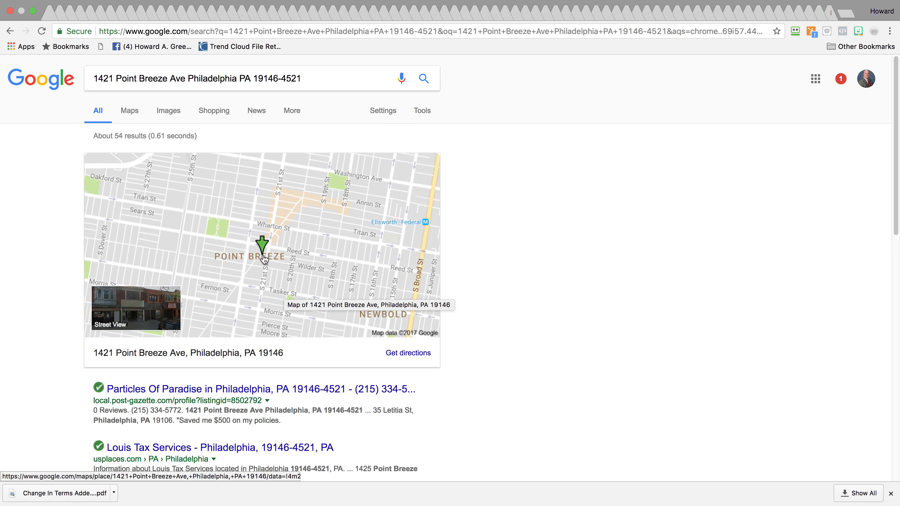
click(264, 260)
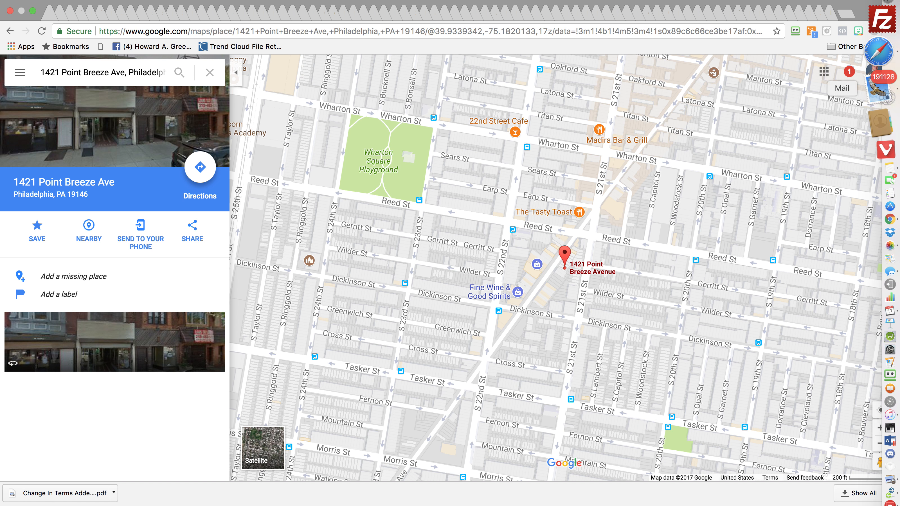
Close the Google Maps tab from the File menu
mouse_move(272, 1)
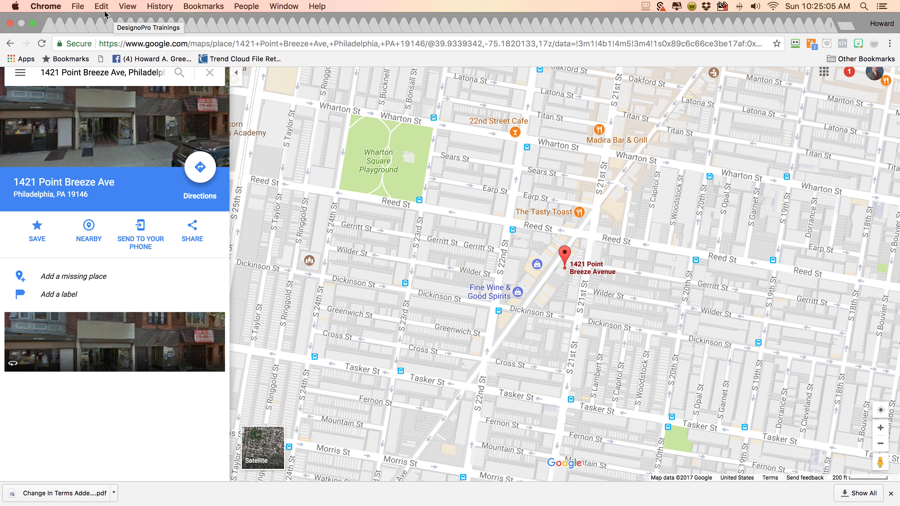
click(76, 6)
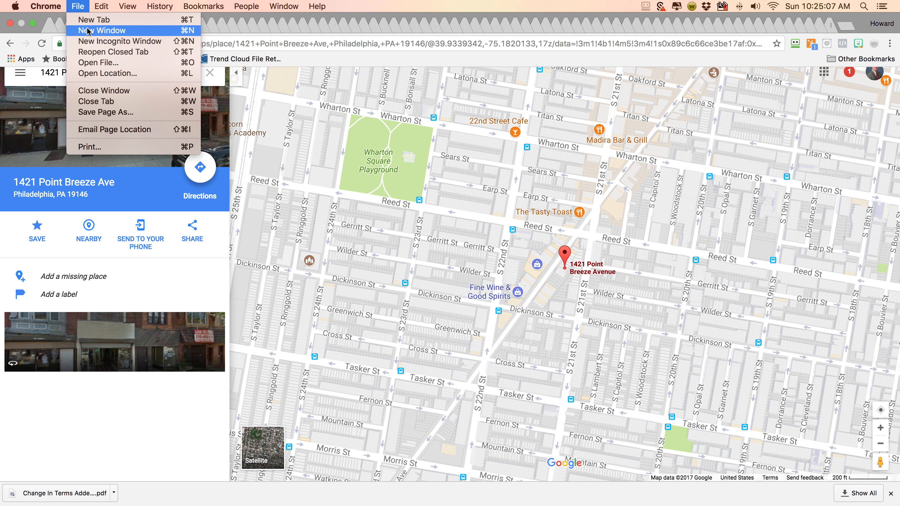
click(114, 101)
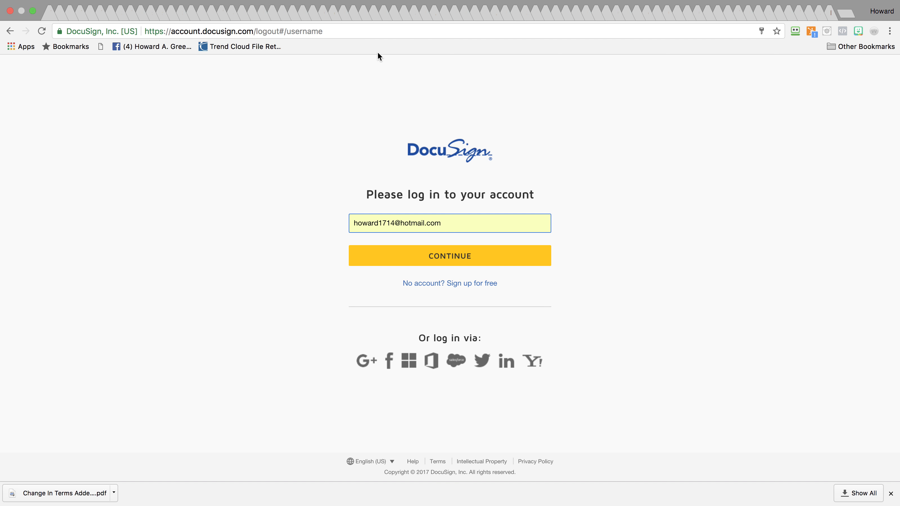
Switch back through the browser tabs to the TREND listing form
mouse_move(424, 3)
click(284, 7)
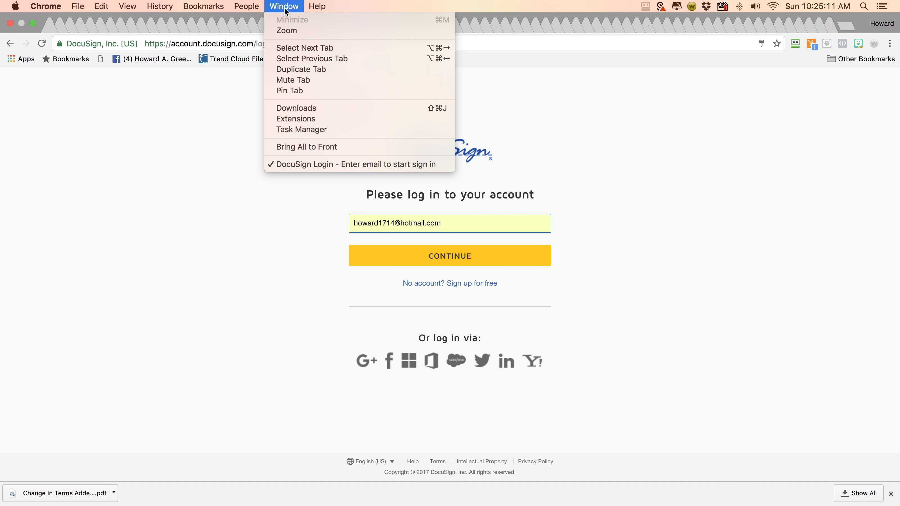
click(322, 58)
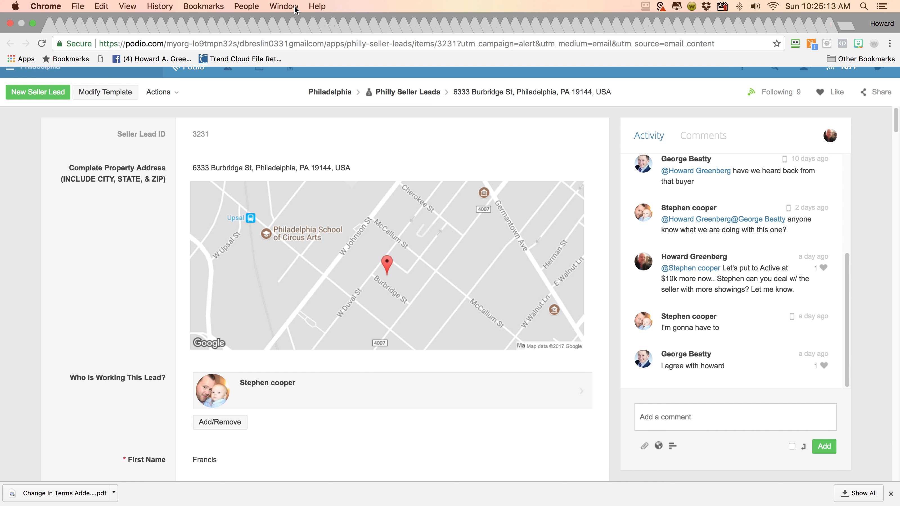
click(285, 7)
click(307, 58)
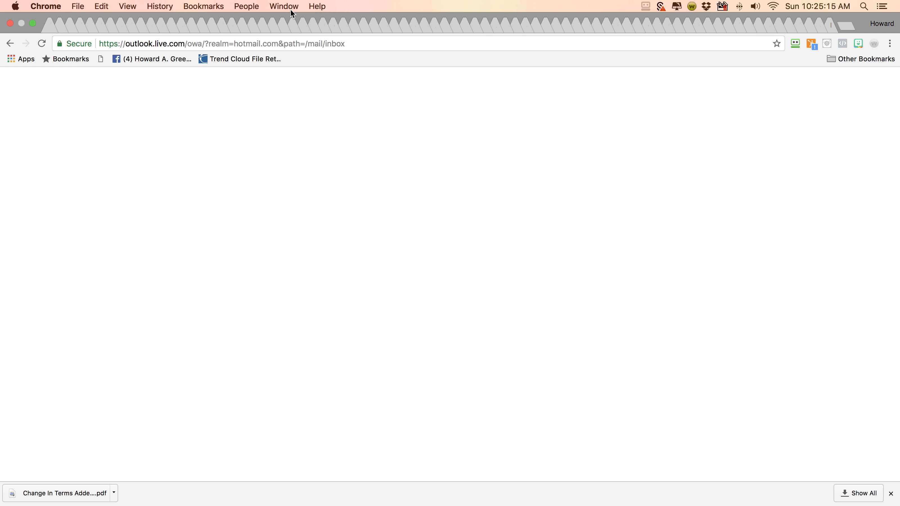
click(285, 6)
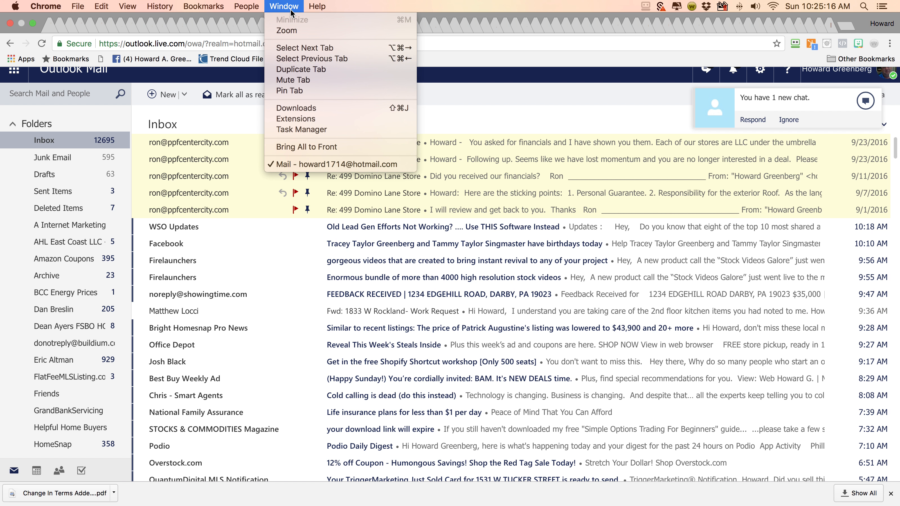
click(301, 59)
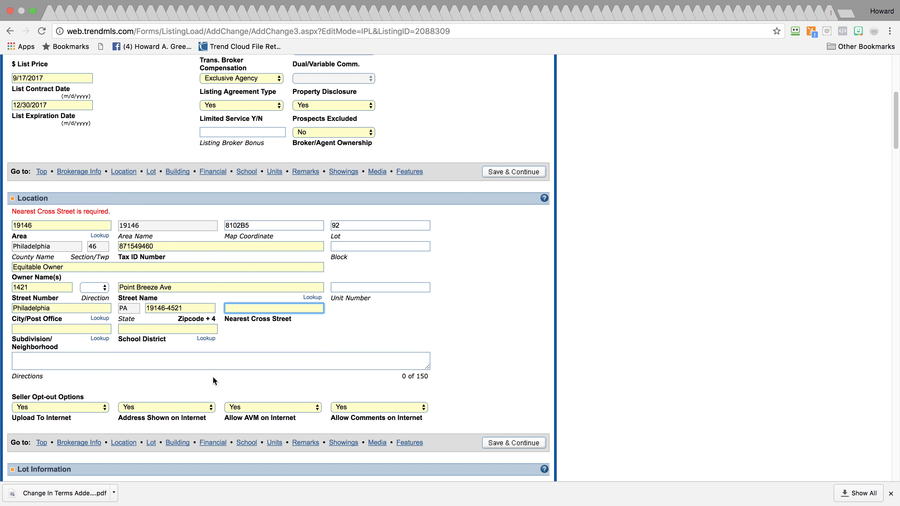
Enter Reed St as nearest cross street and pick Point Breeze as subdivision
text(Reed St)
click(99, 337)
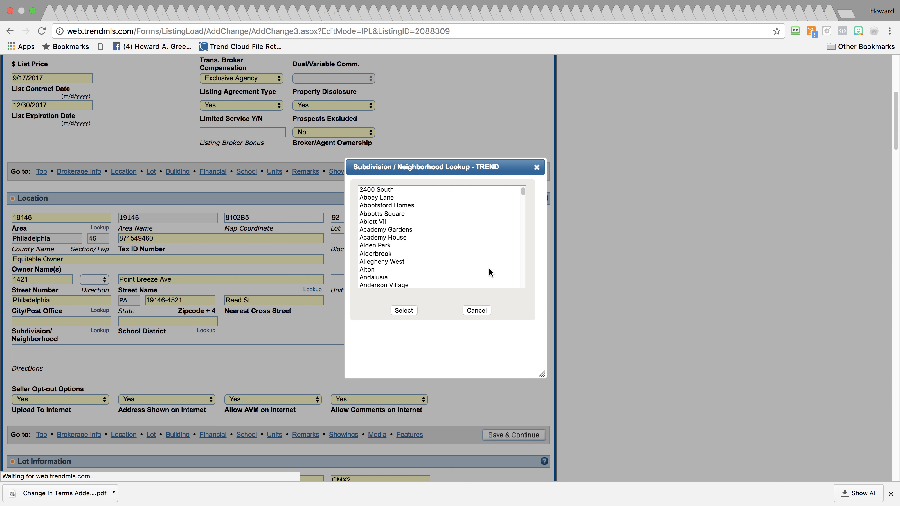
drag(526, 199, 513, 255)
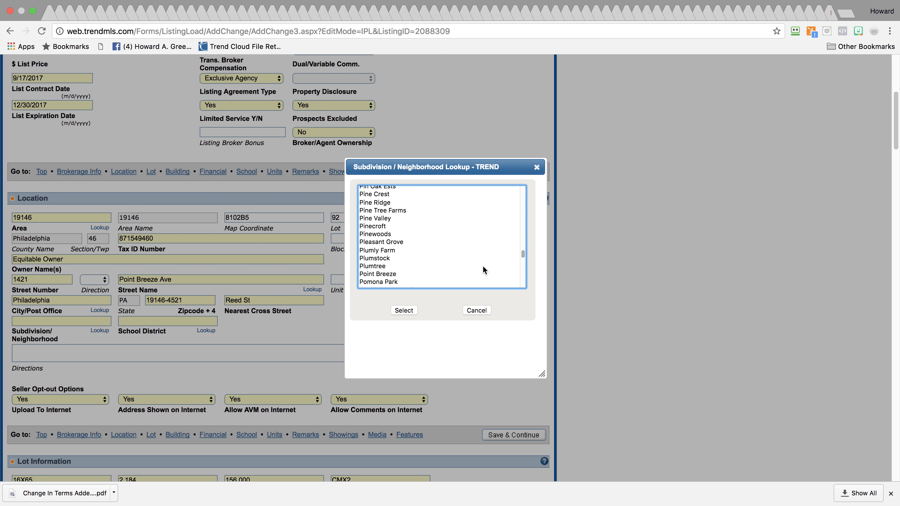
click(472, 274)
click(407, 310)
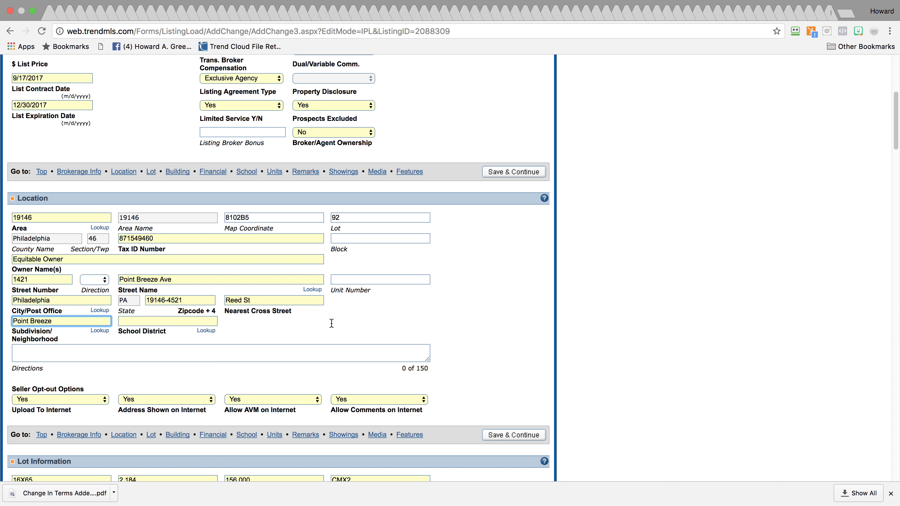
Choose Philadelphia in the School District lookup
click(207, 331)
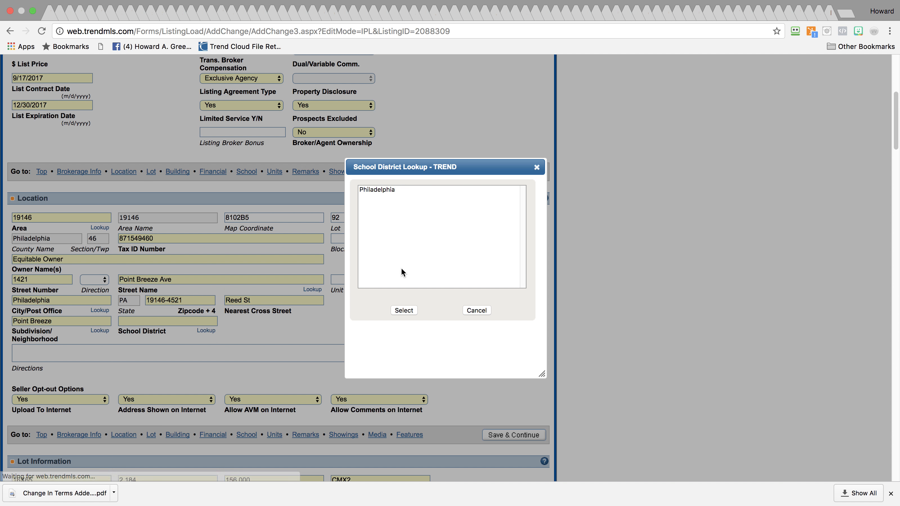
click(380, 191)
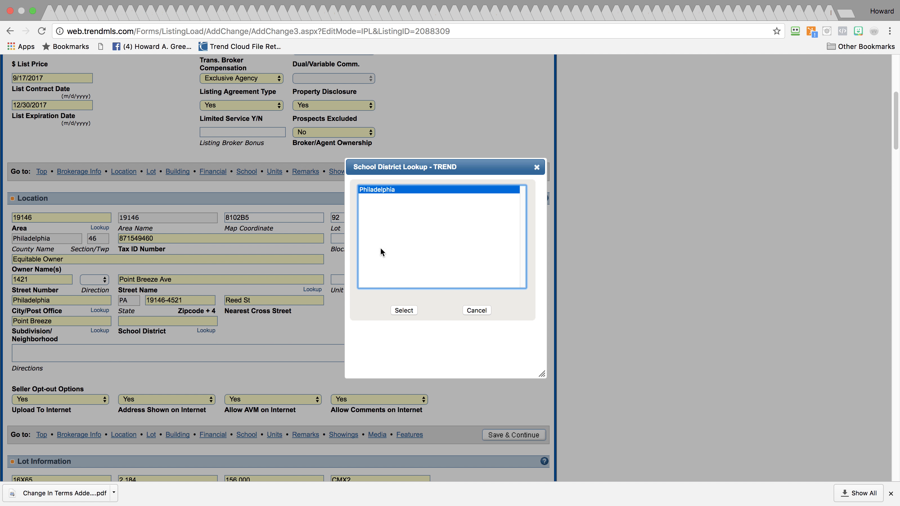
click(404, 311)
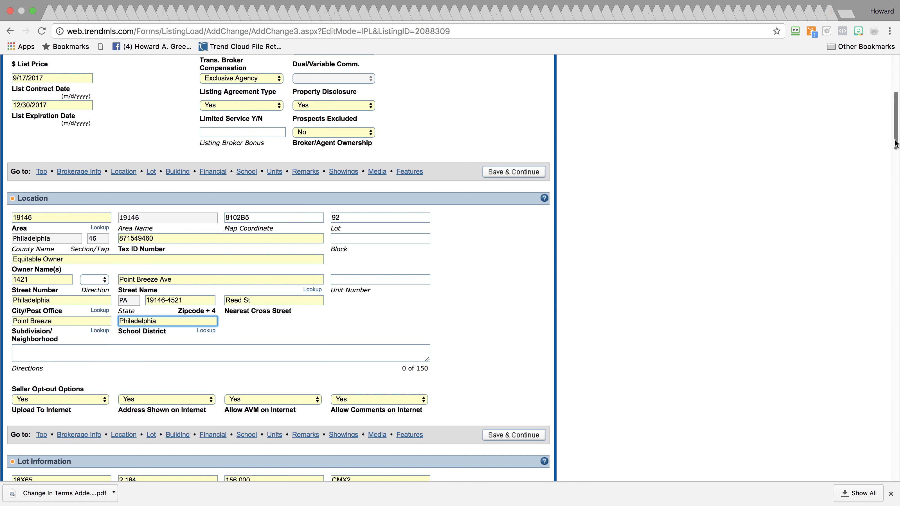
scroll(883, 180, down, 8)
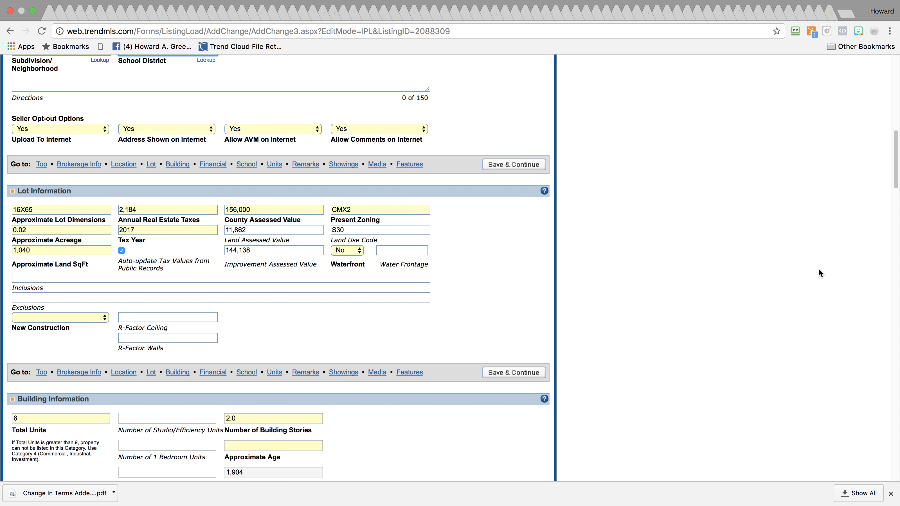
Set New Construction to No and enter 999 as the Approximate Age
drag(896, 184, 894, 197)
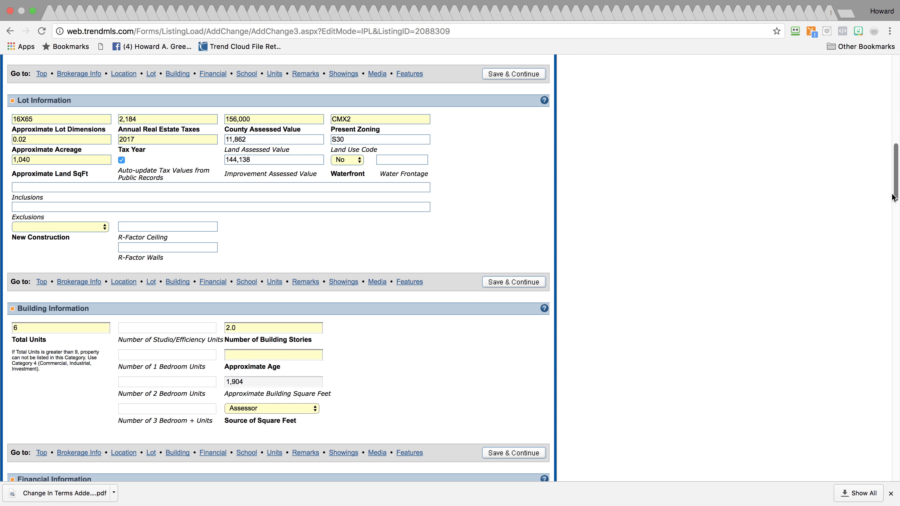
click(76, 227)
click(70, 228)
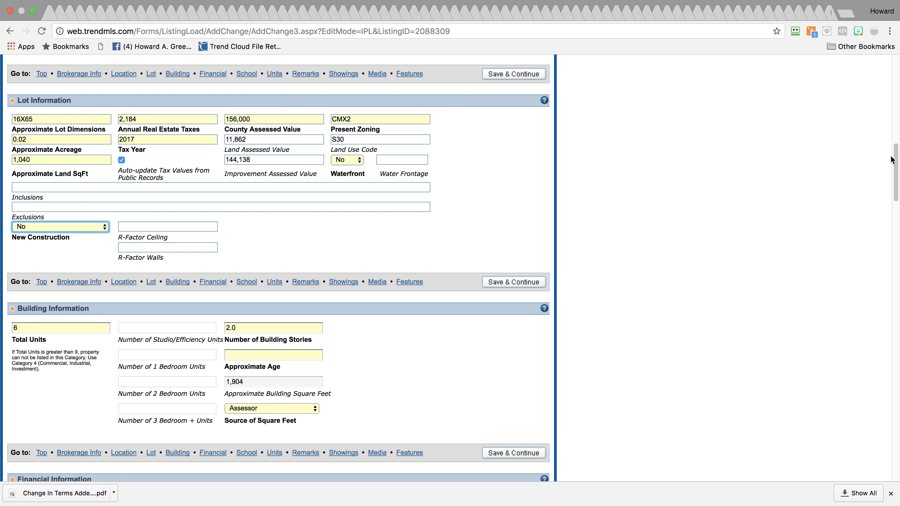
drag(894, 151, 889, 179)
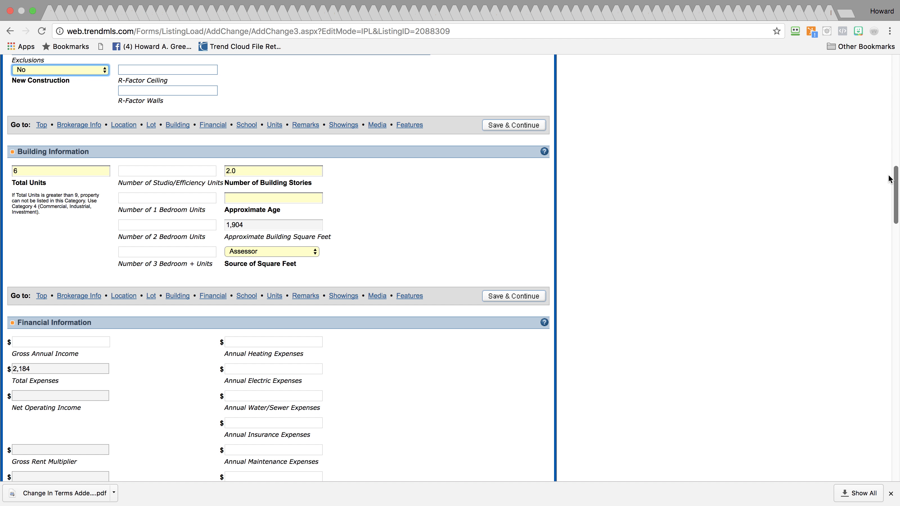
click(291, 199)
text(999)
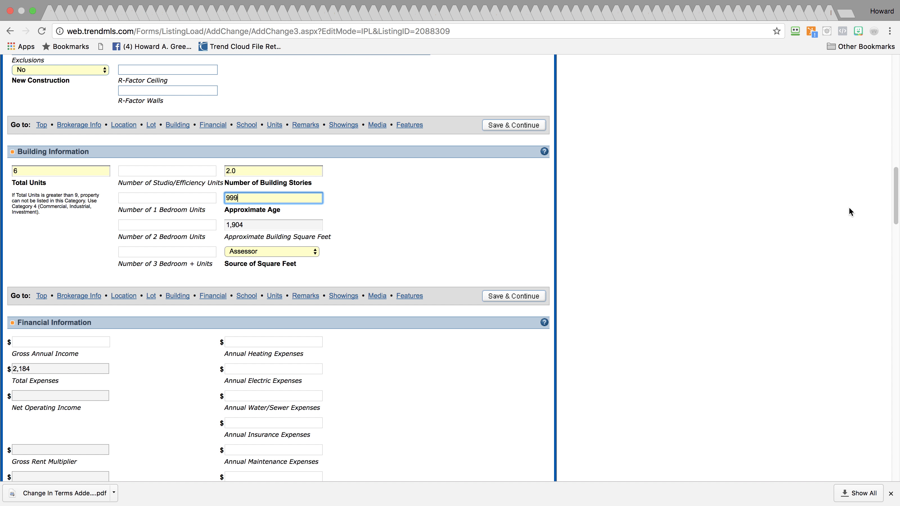
drag(890, 193, 876, 252)
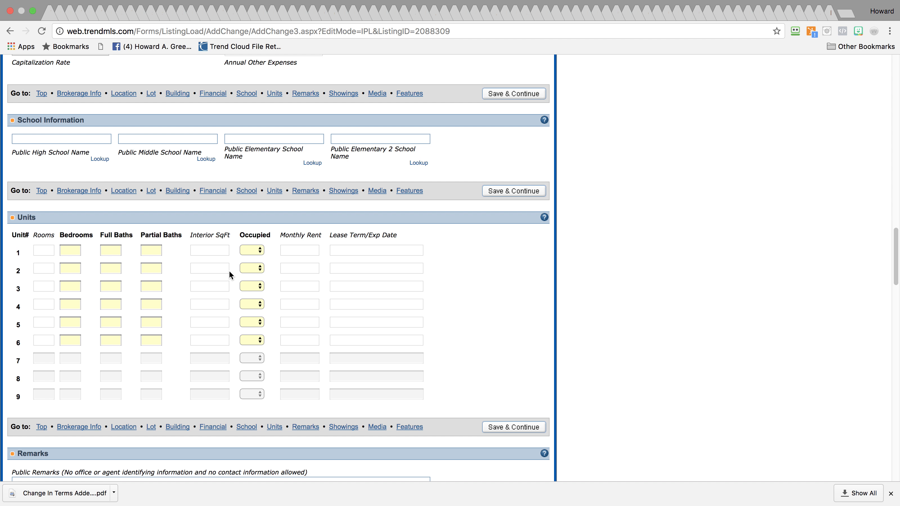
Set Occupied to No for units 1 through 6 in the Units table
click(254, 251)
click(254, 271)
click(250, 279)
click(251, 287)
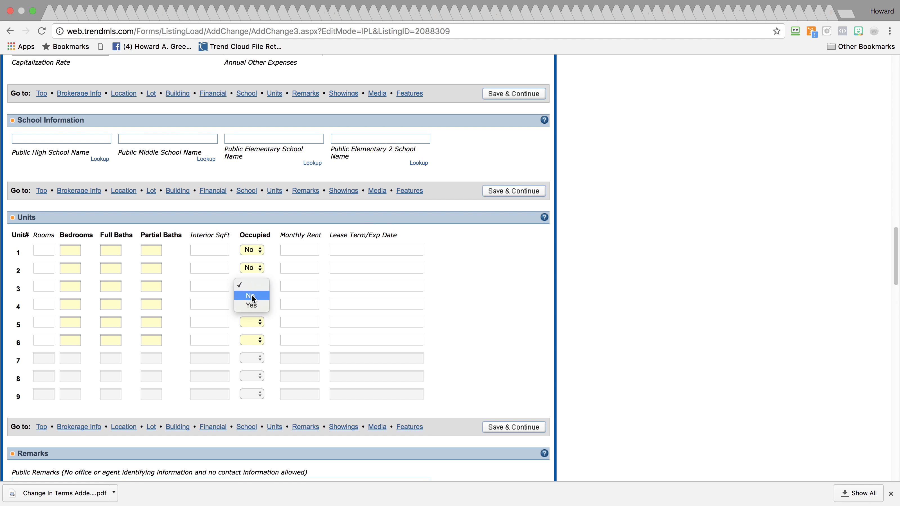
click(254, 309)
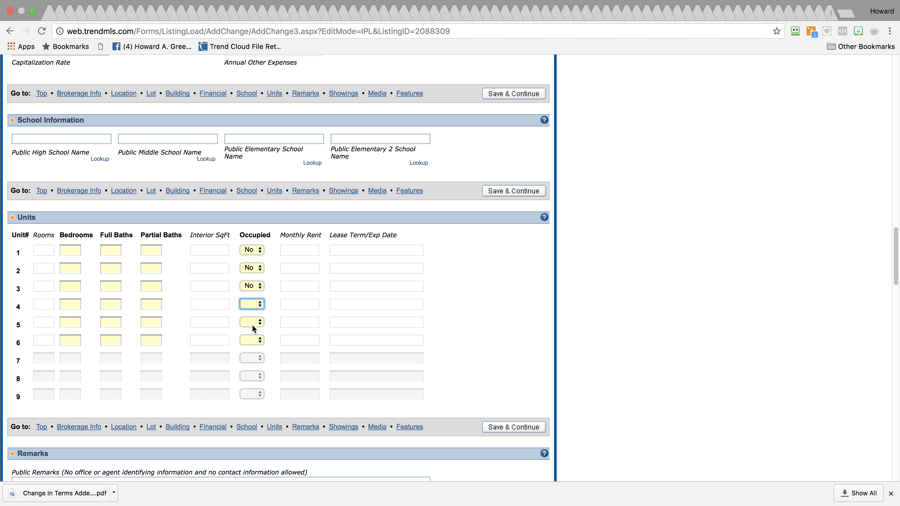
click(252, 322)
click(259, 340)
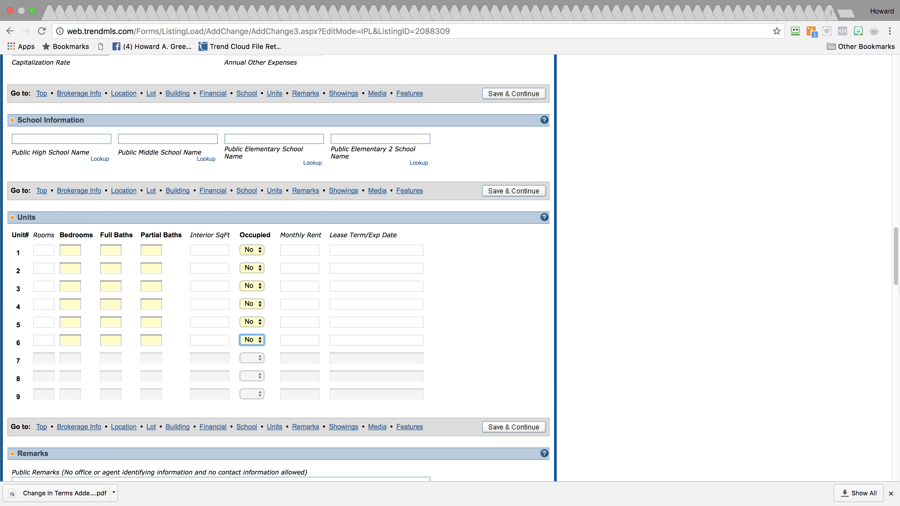
drag(896, 270, 886, 310)
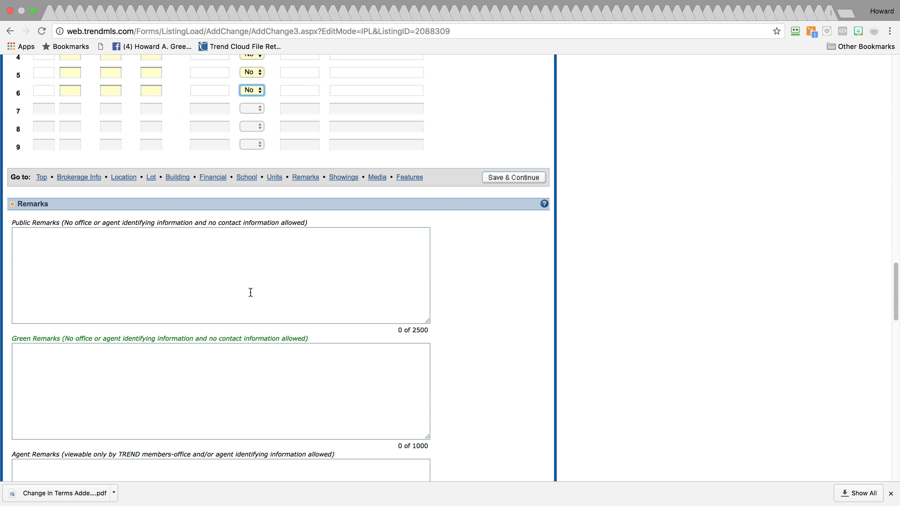
drag(896, 289, 897, 108)
Close the empty Vivaldi Start Page on the other desktop and return to the MLS form in Chrome
key(ctrl+Left)
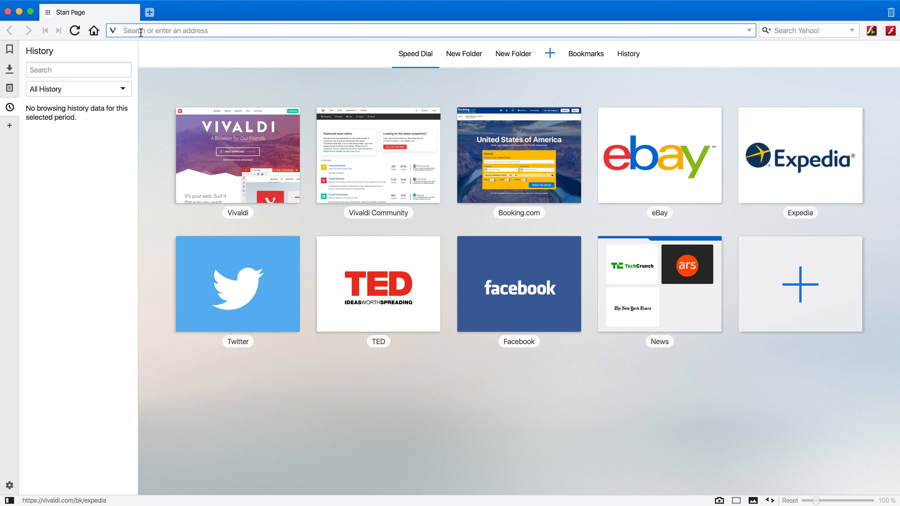
click(8, 12)
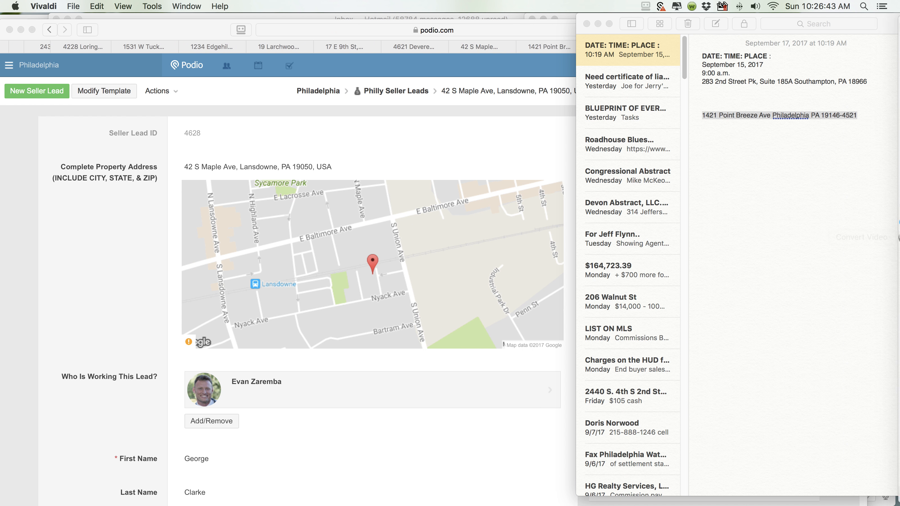
click(881, 174)
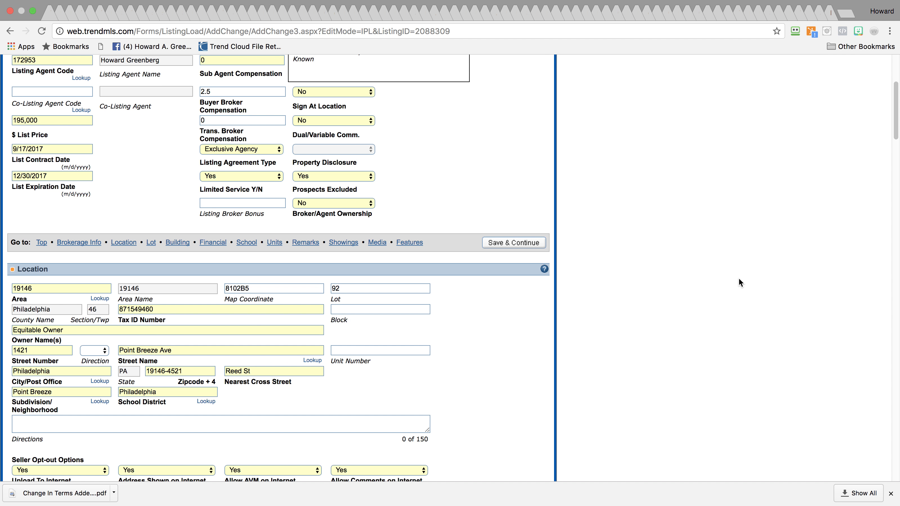
drag(894, 120, 891, 88)
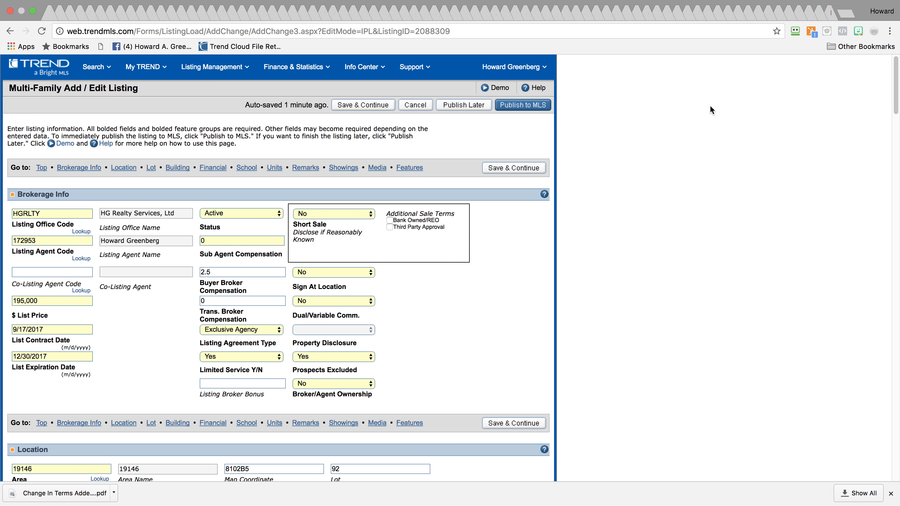
Save the multi-family listing with Publish Later and dismiss the confirmation
click(373, 107)
click(466, 108)
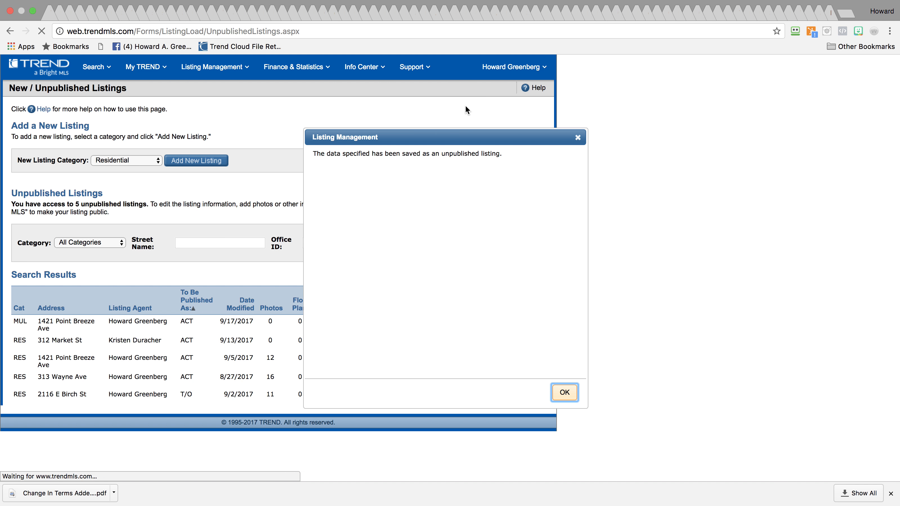
click(562, 392)
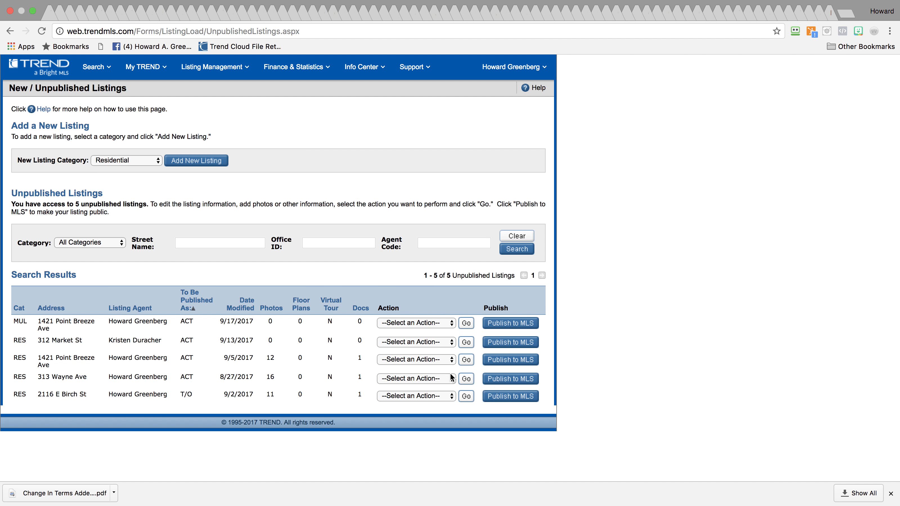
click(402, 359)
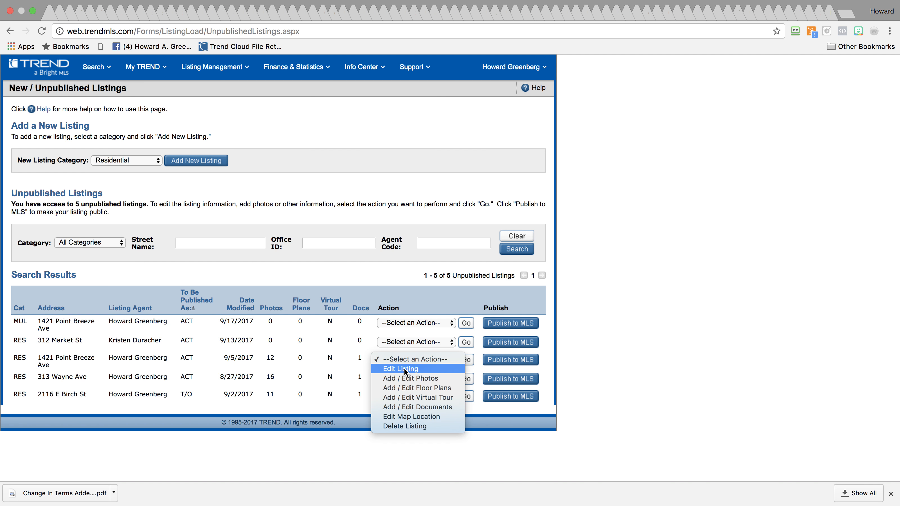
click(404, 368)
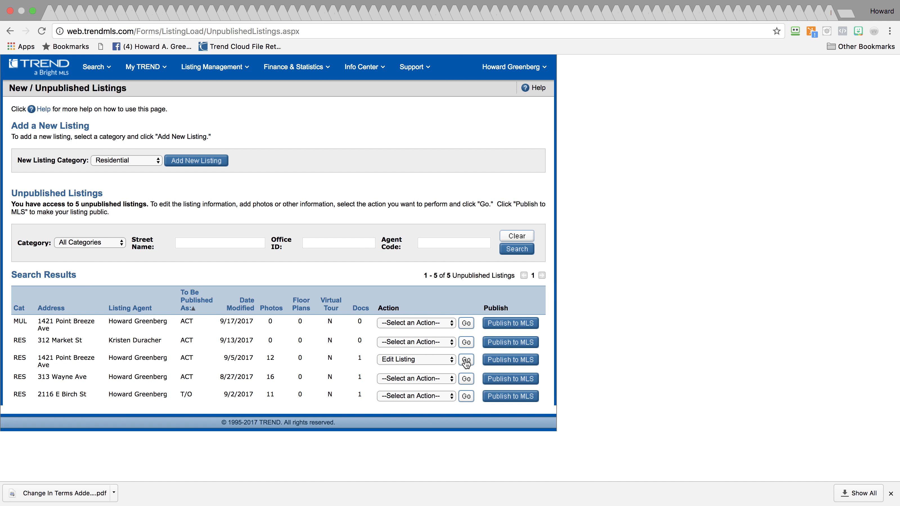
click(467, 361)
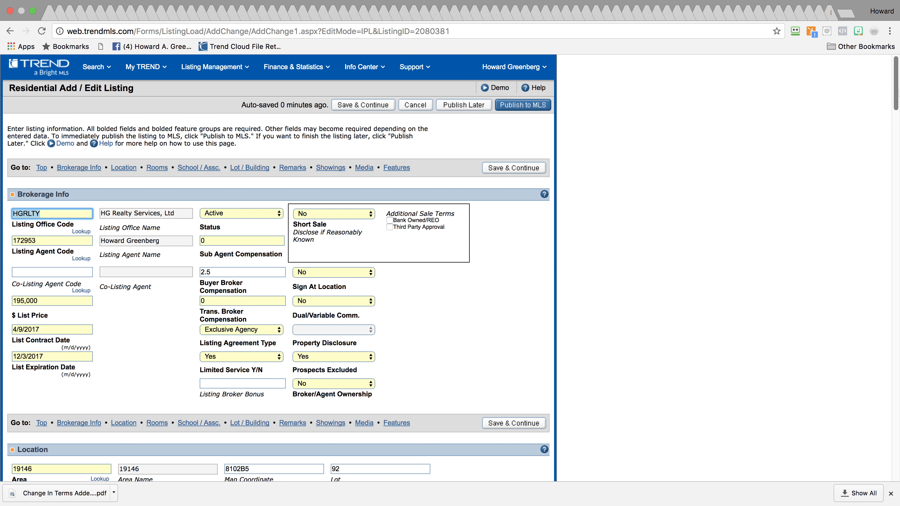
Decline the keychain prompt and paste the public remarks paragraph into the note below the address
scroll(867, 163, down, 10)
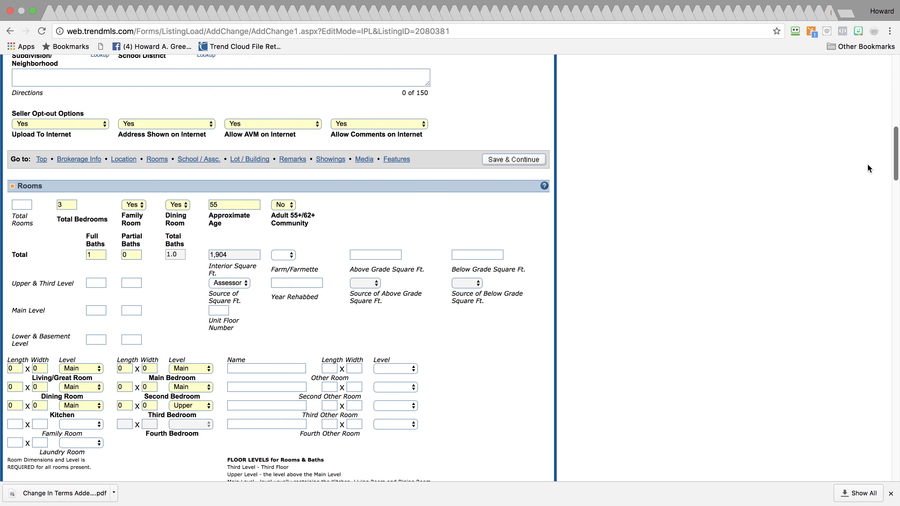
scroll(864, 181, down, 5)
scroll(861, 199, up, 3)
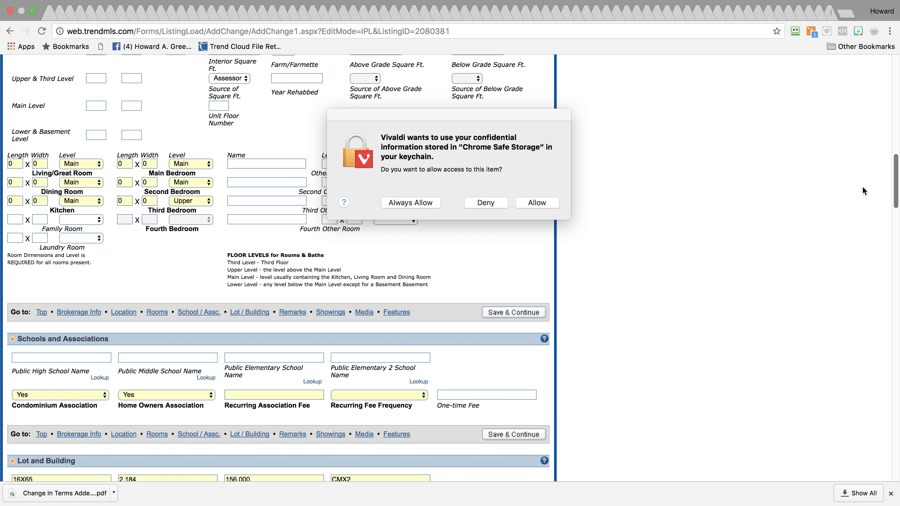
click(485, 202)
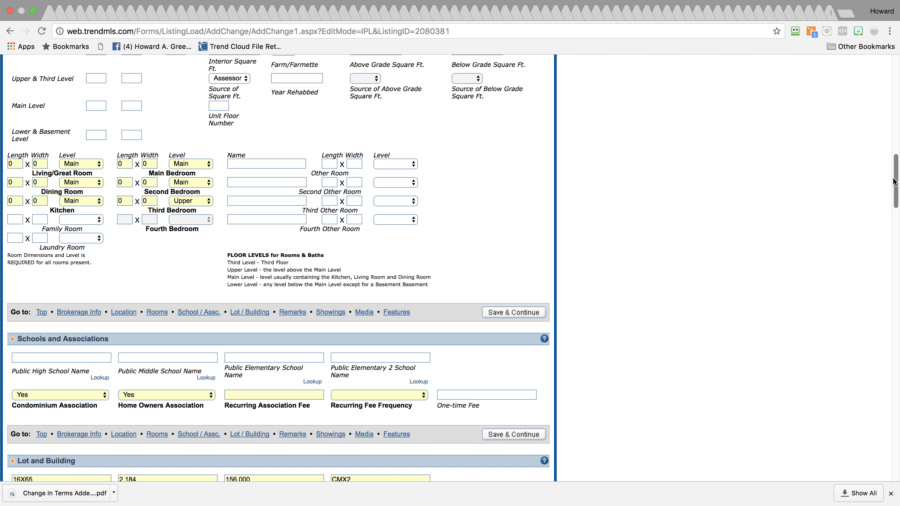
scroll(874, 233, down, 15)
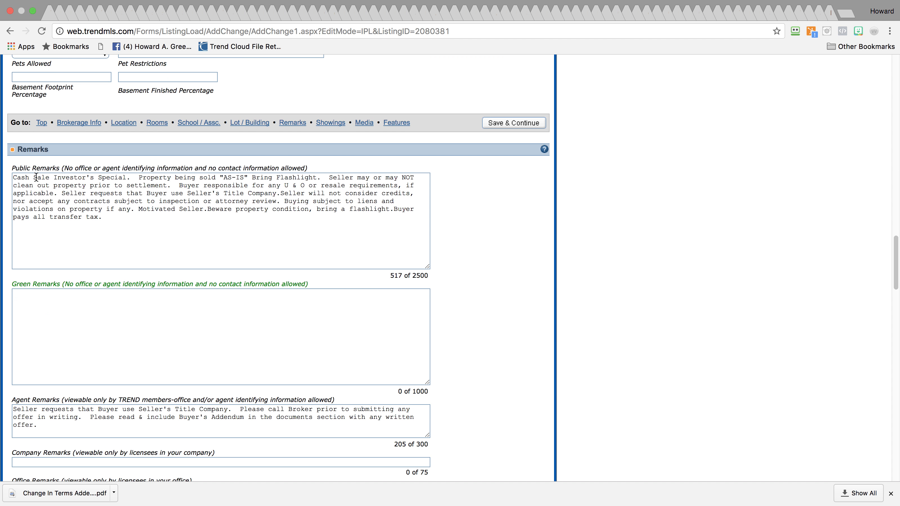
drag(13, 177, 137, 216)
key(super+c)
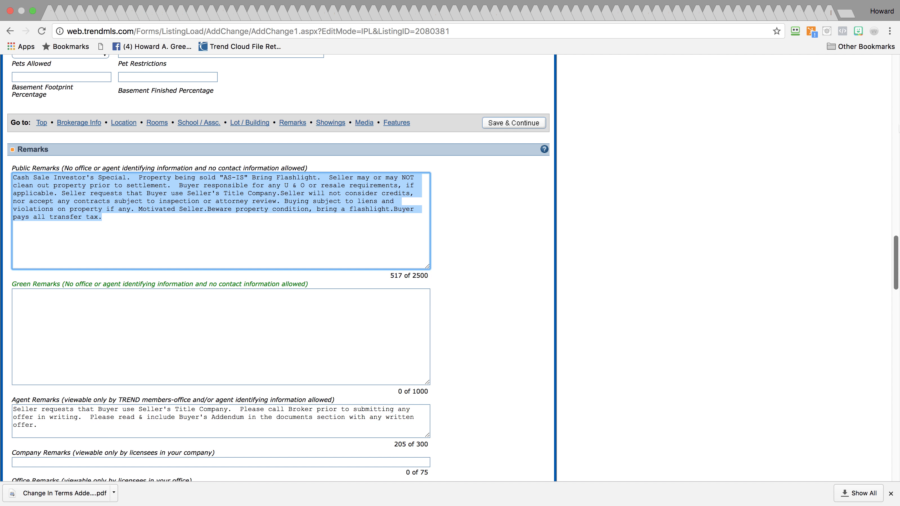
click(881, 119)
click(822, 144)
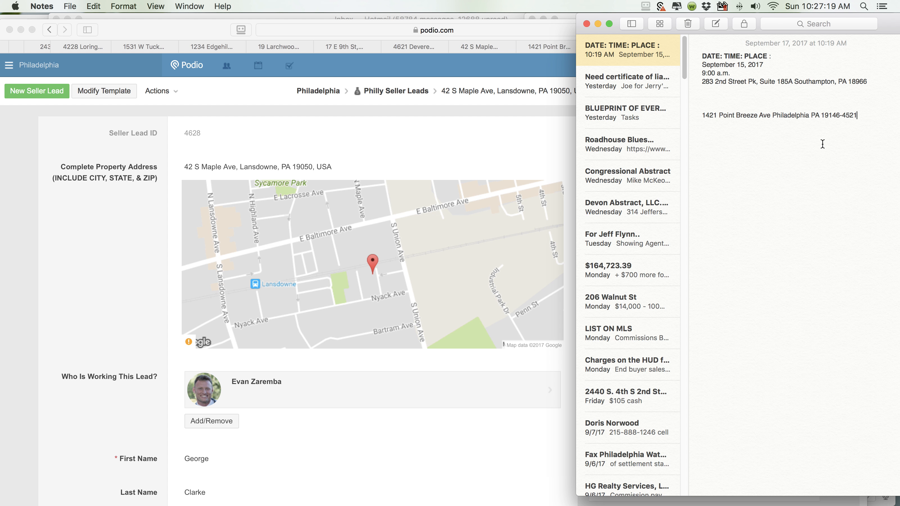
key(Return)
key(Return)
key(super+v)
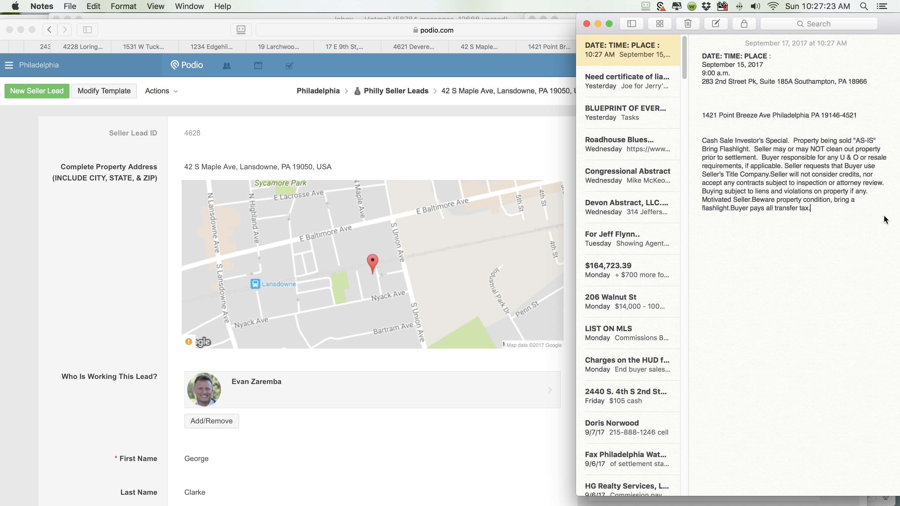
mouse_move(898, 220)
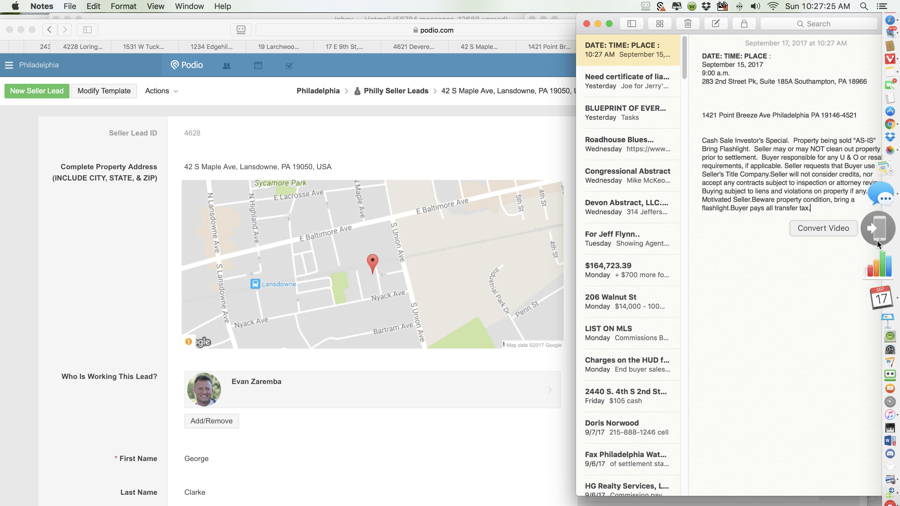
Copy the Seller's Title Company agent remarks into the note and return to the top of the MLS form
click(878, 175)
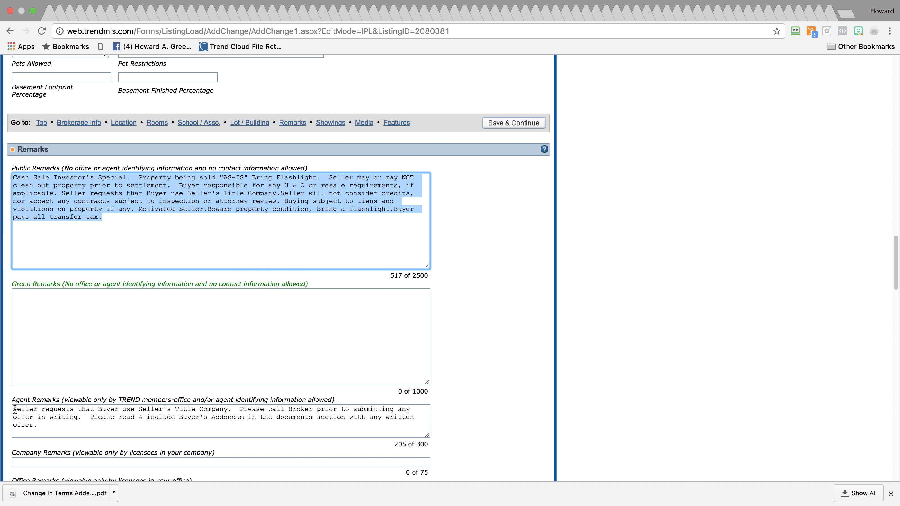
drag(14, 409, 82, 435)
key(super+c)
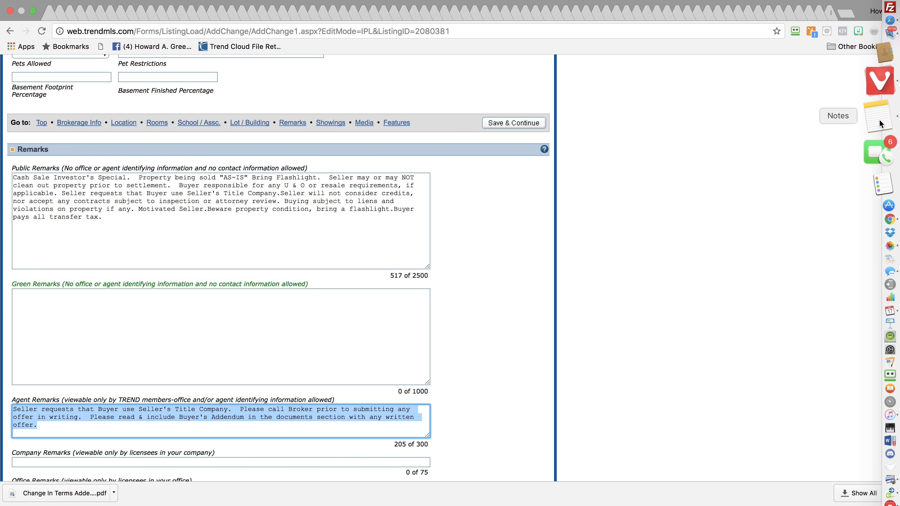
click(878, 121)
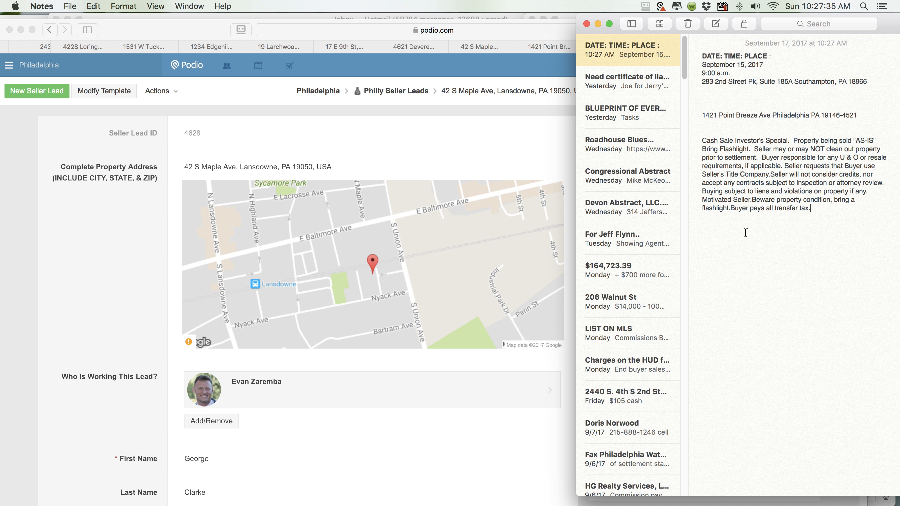
key(super+v)
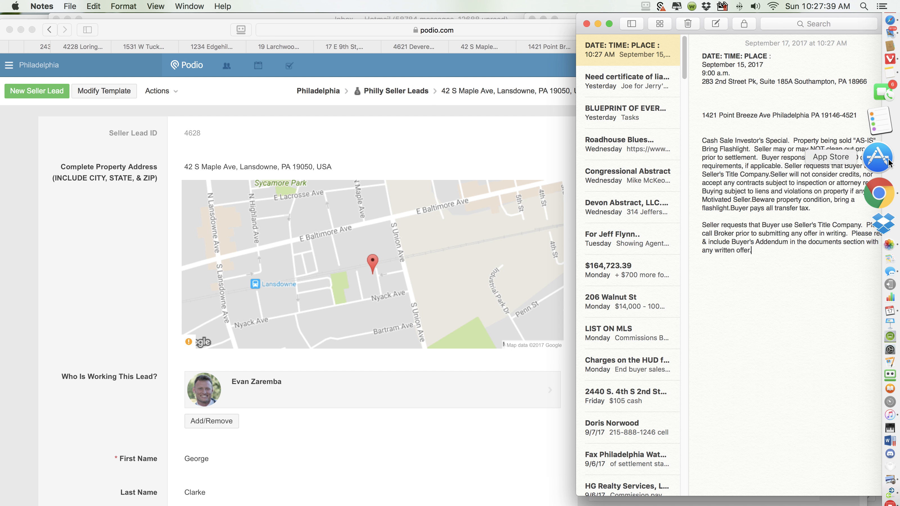
click(880, 176)
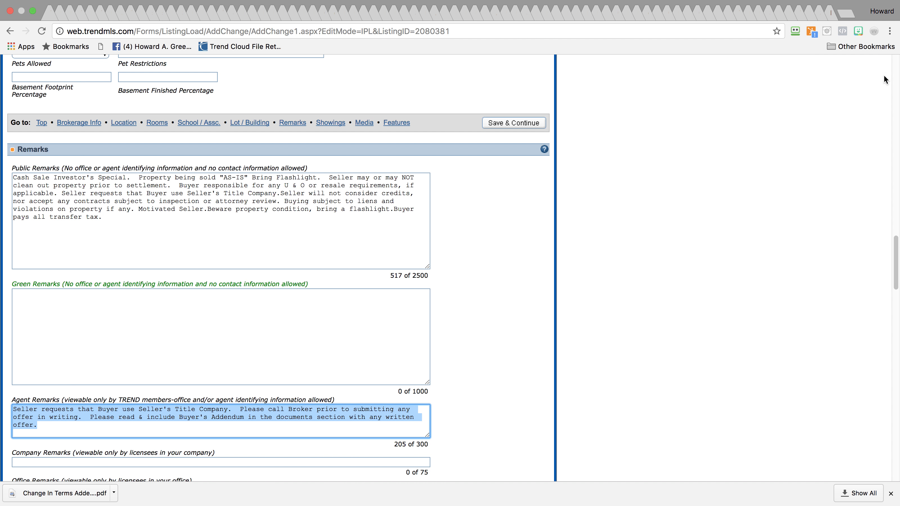
scroll(897, 71, up, 10)
scroll(898, 69, up, 15)
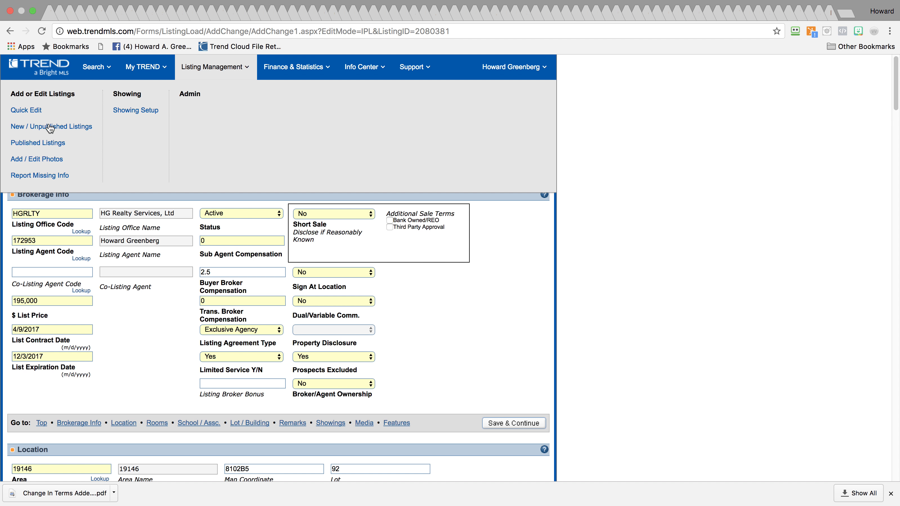
click(21, 127)
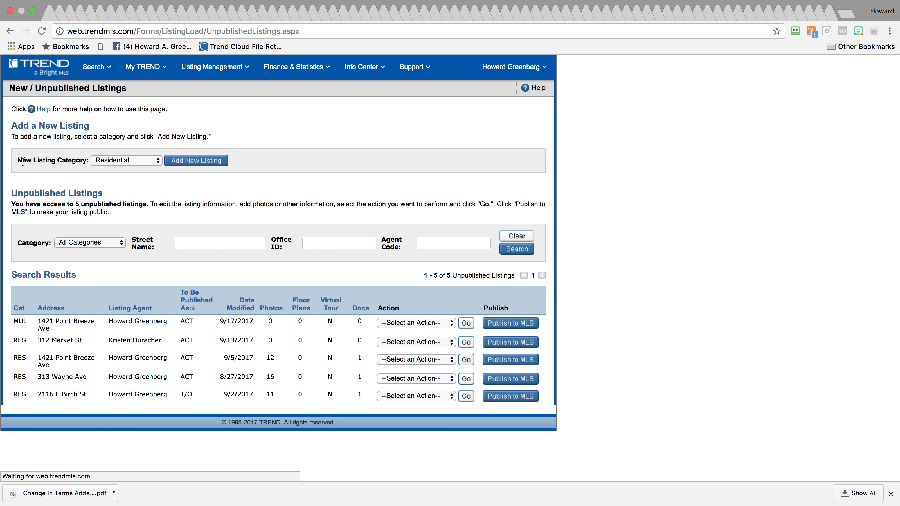
click(413, 323)
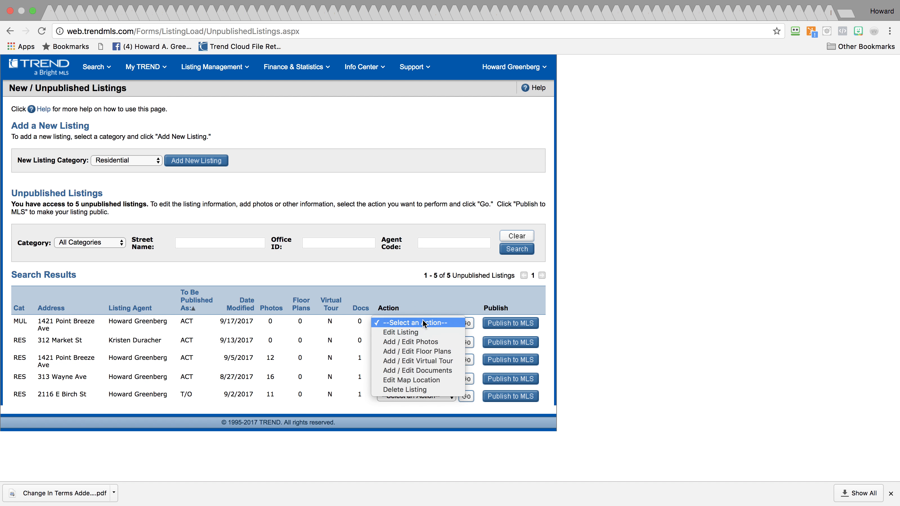
click(422, 332)
click(465, 324)
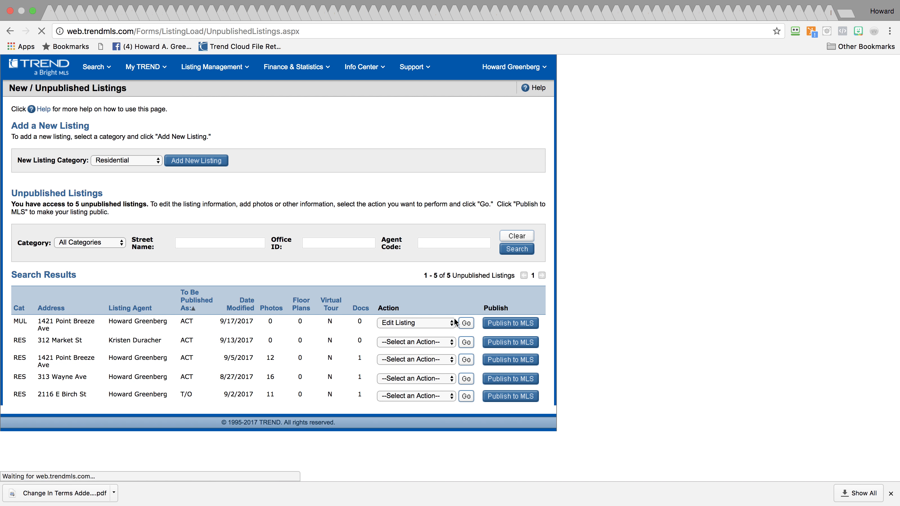
drag(896, 93, 845, 277)
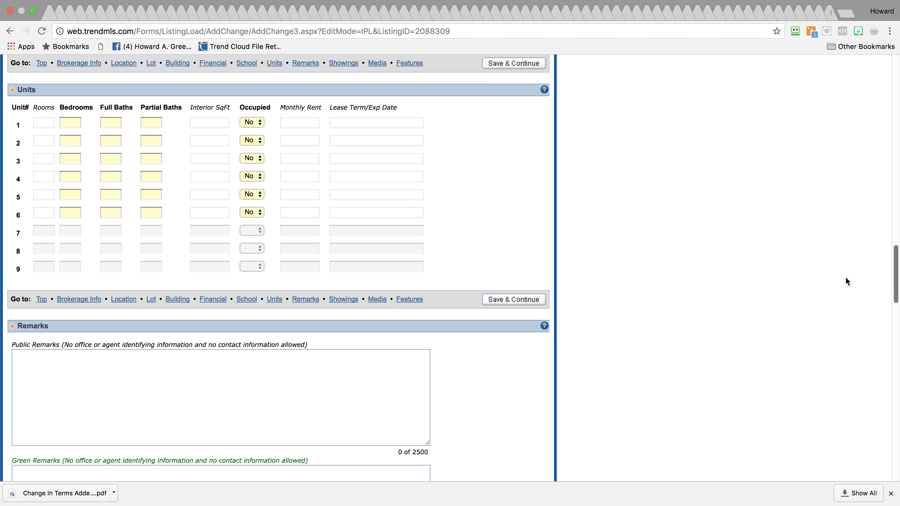
Enter 1 bedroom and 1 full bath for units 1, 2 and 3
click(66, 120)
click(115, 121)
text(1)
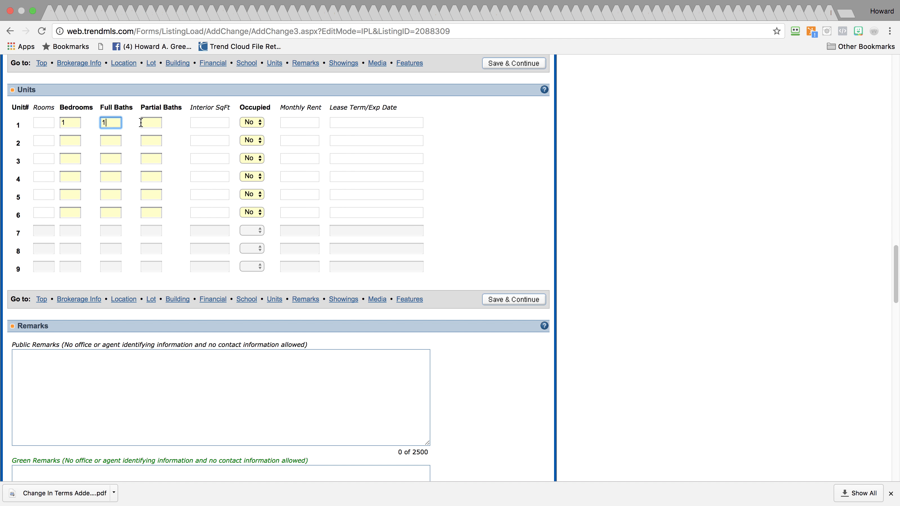
click(72, 141)
text(1)
click(105, 140)
text(1)
click(75, 157)
text(1)
key(Tab)
text(1)
Enter 1 bedroom and 1 full bath for units 4, 5 and 6
click(81, 177)
click(113, 175)
text(1)
click(72, 194)
text(1)
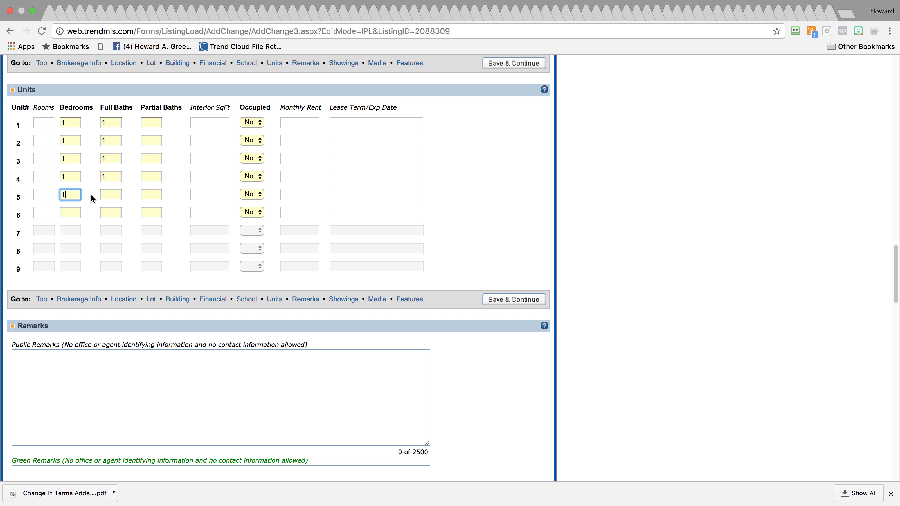
click(113, 195)
text(1)
click(74, 212)
text(1)
click(112, 213)
text(1)
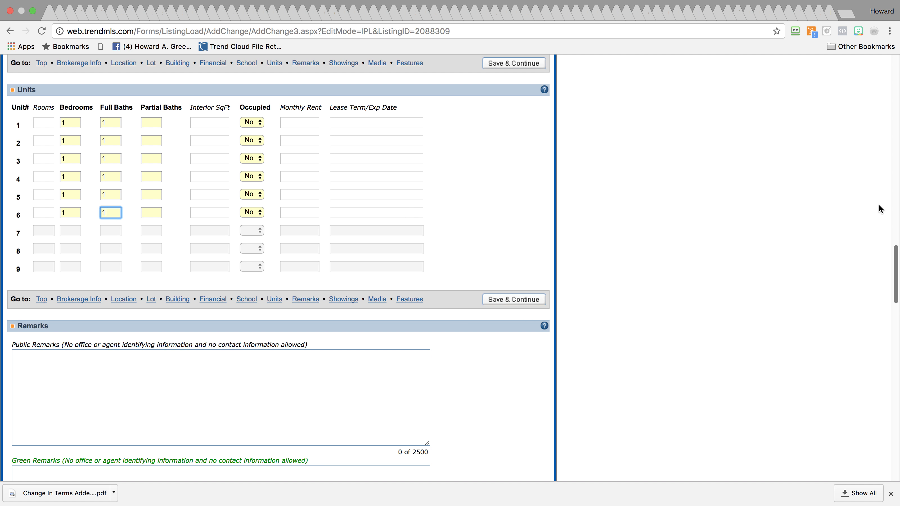
scroll(882, 212, down, 5)
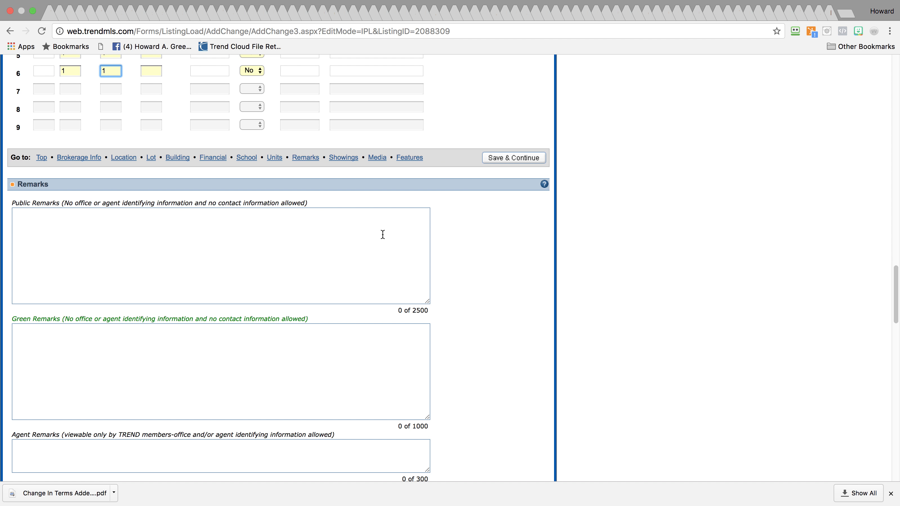
Paste the as-is sale paragraph into Public Remarks and continue past the restricted-word warnings
click(383, 234)
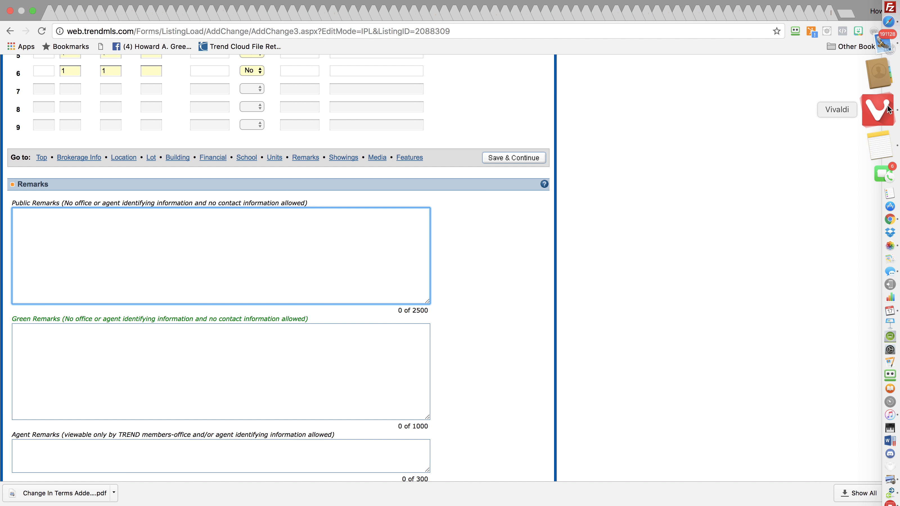
click(876, 118)
drag(702, 141, 813, 207)
key(super+c)
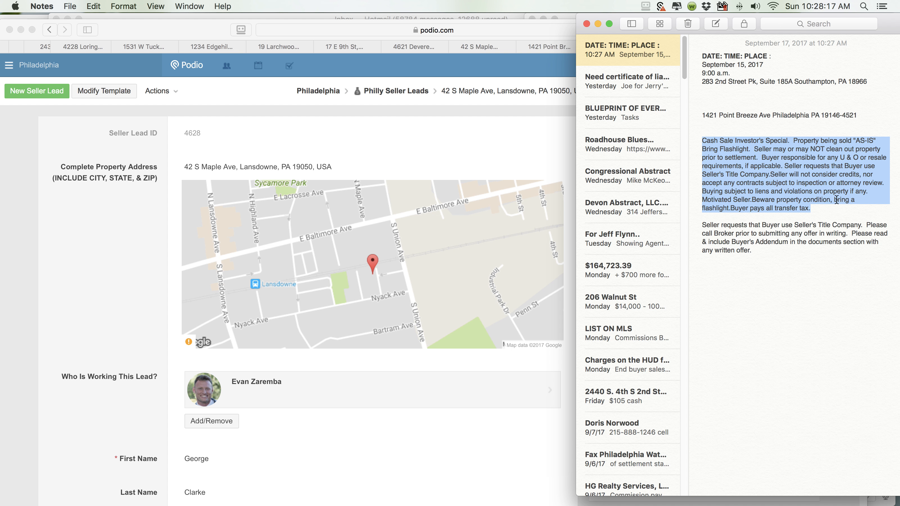
click(878, 171)
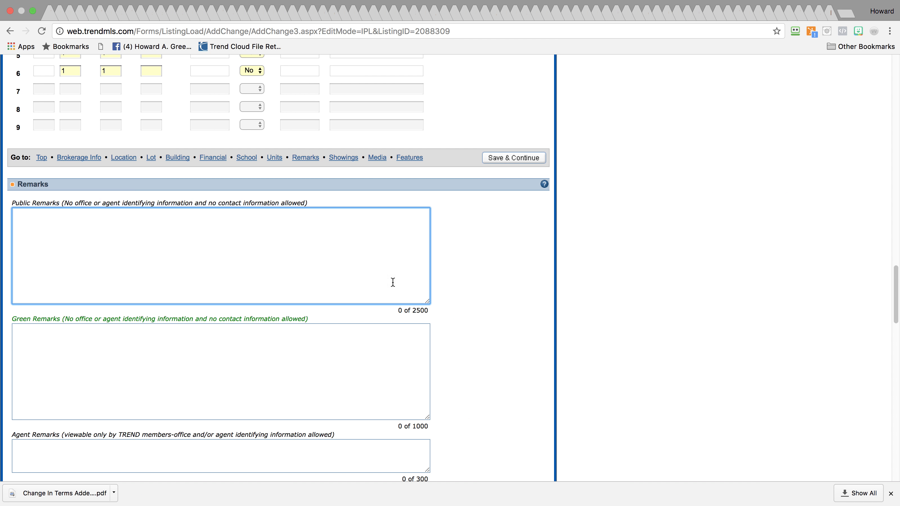
key(super+v)
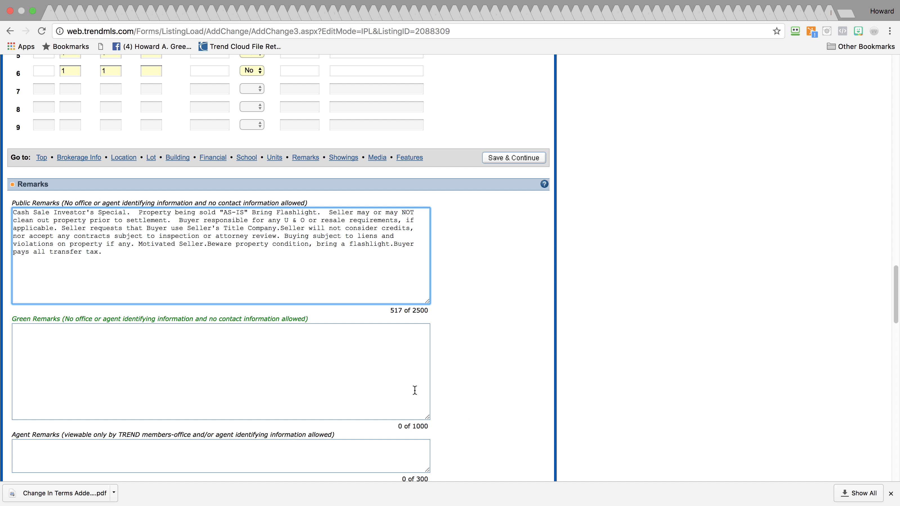
click(382, 450)
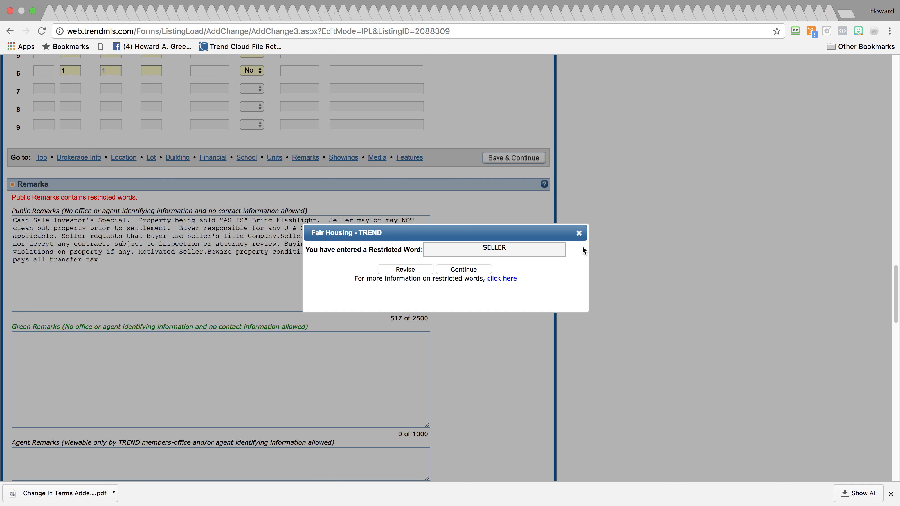
click(466, 271)
click(467, 271)
click(466, 270)
click(465, 269)
click(465, 270)
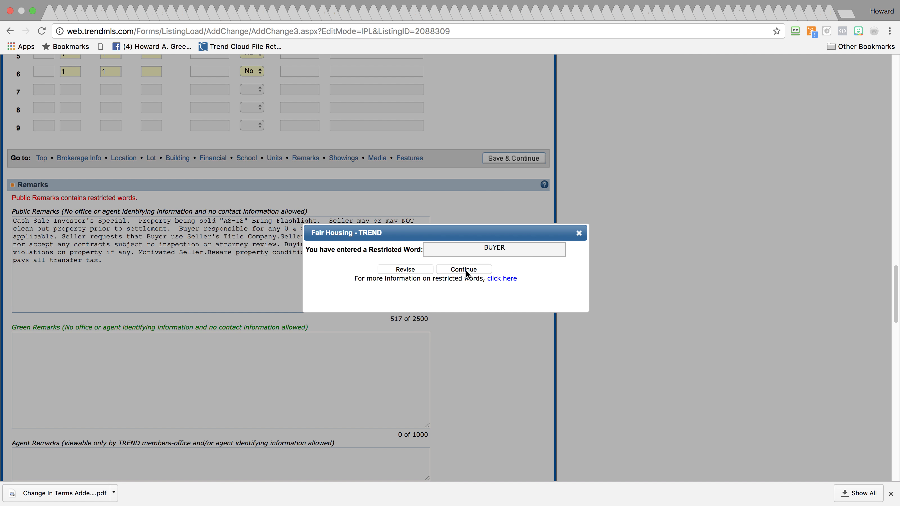
click(466, 270)
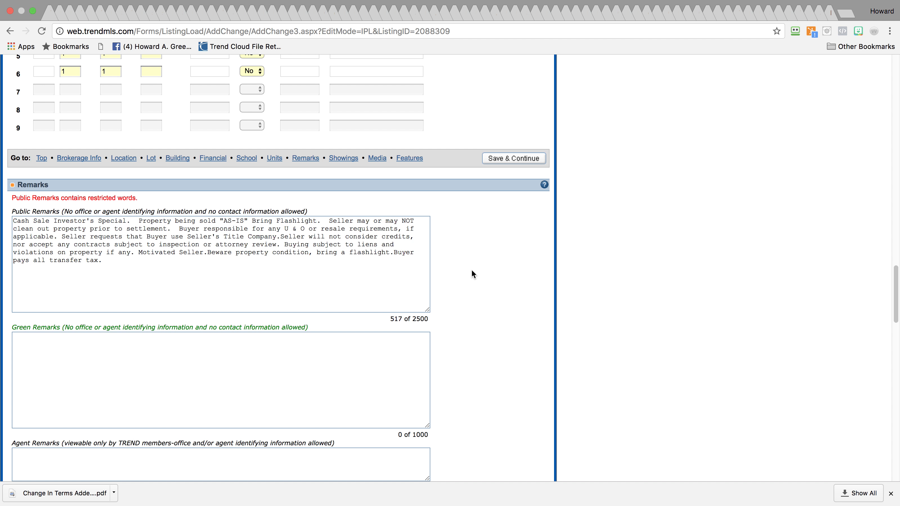
Paste the Seller's Title Company paragraph from the note into Agent Remarks
click(880, 121)
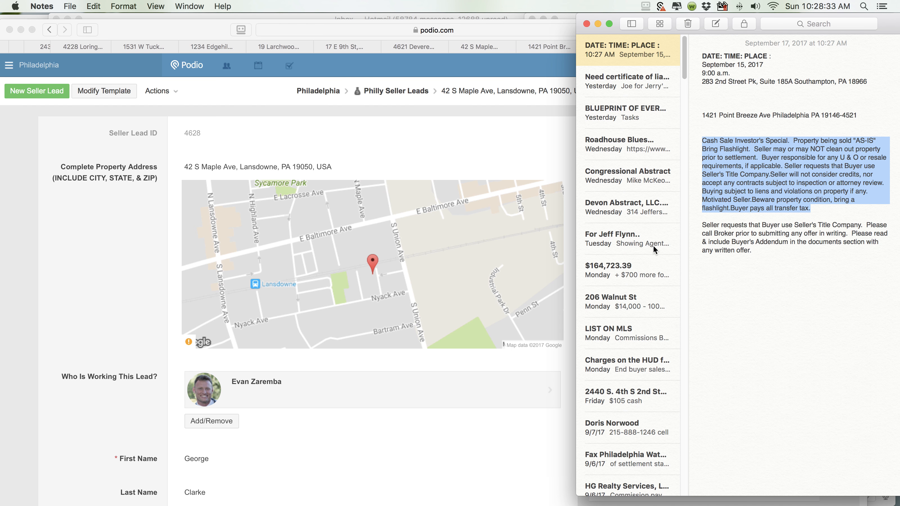
drag(702, 226, 760, 251)
key(super+c)
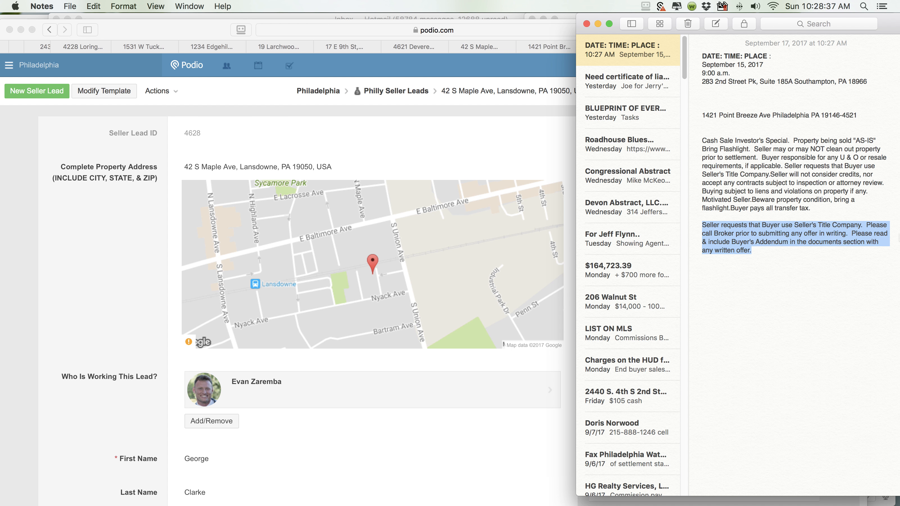
click(883, 176)
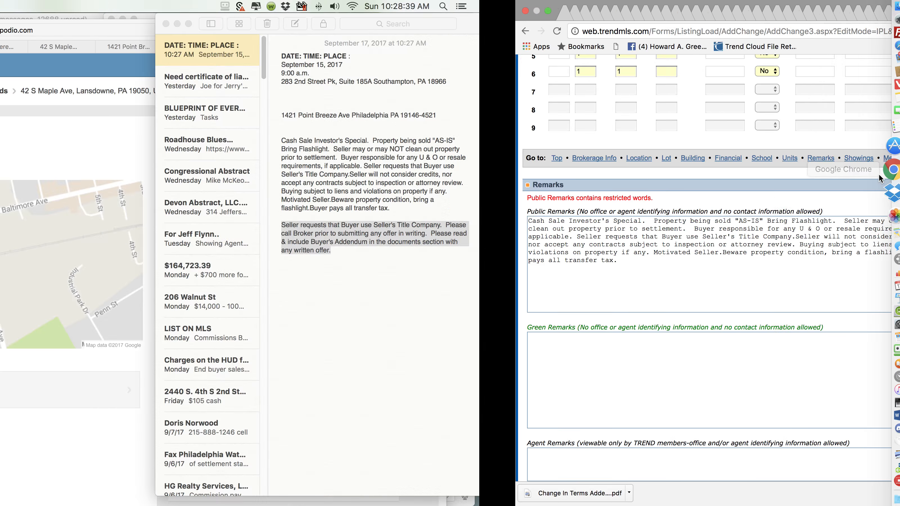
click(317, 383)
click(291, 462)
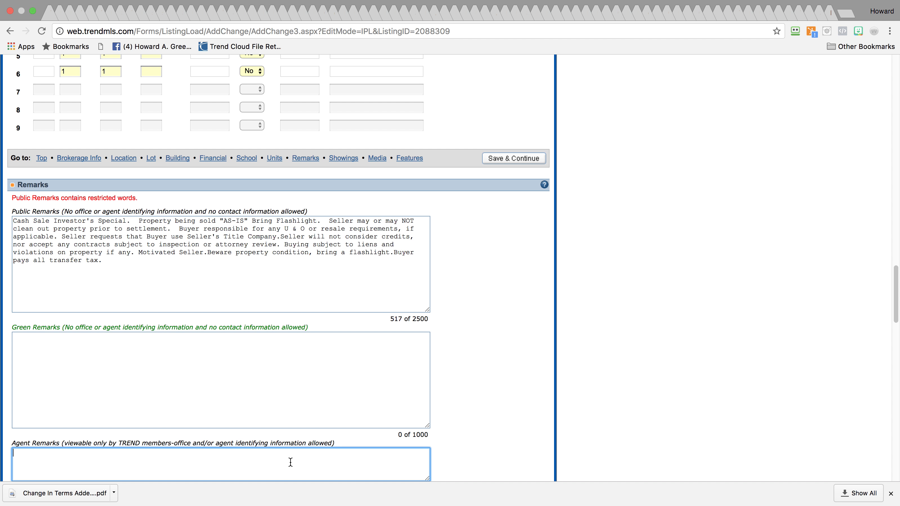
key(super+v)
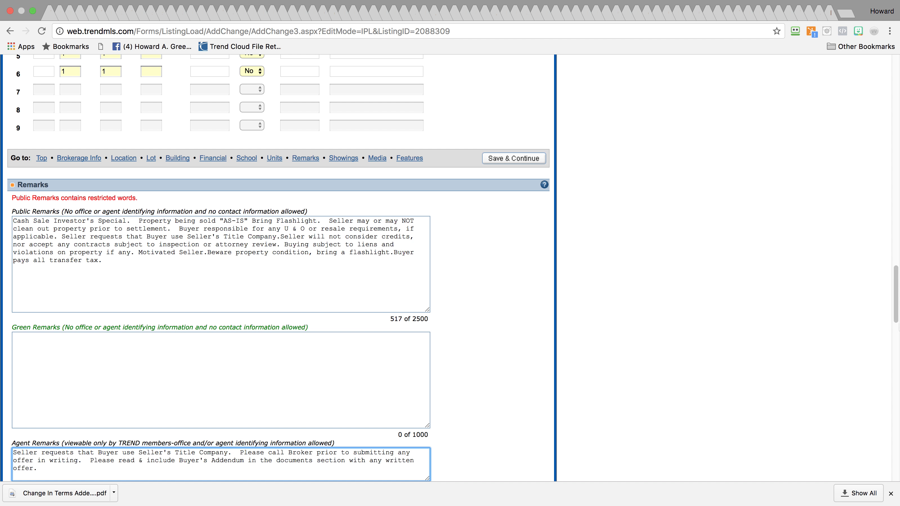
scroll(876, 359, down, 10)
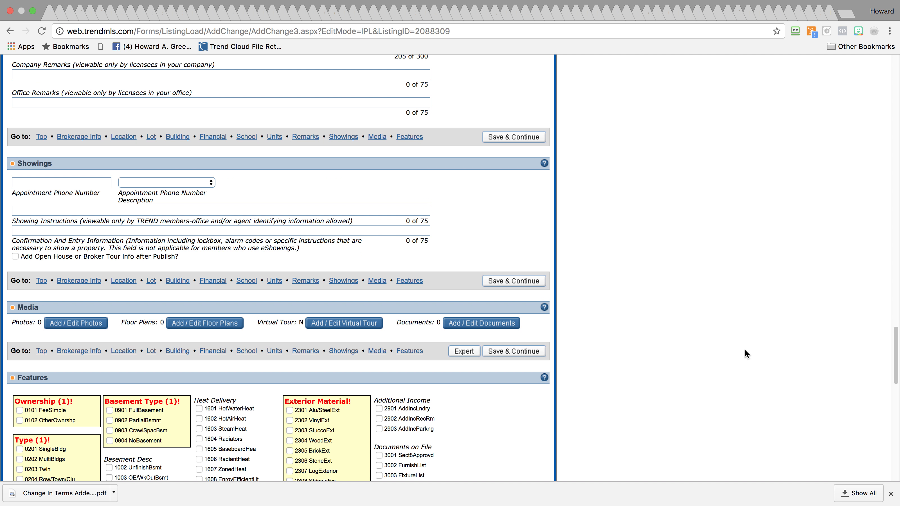
Set the appointment phone number description to Appointment Phone
click(87, 183)
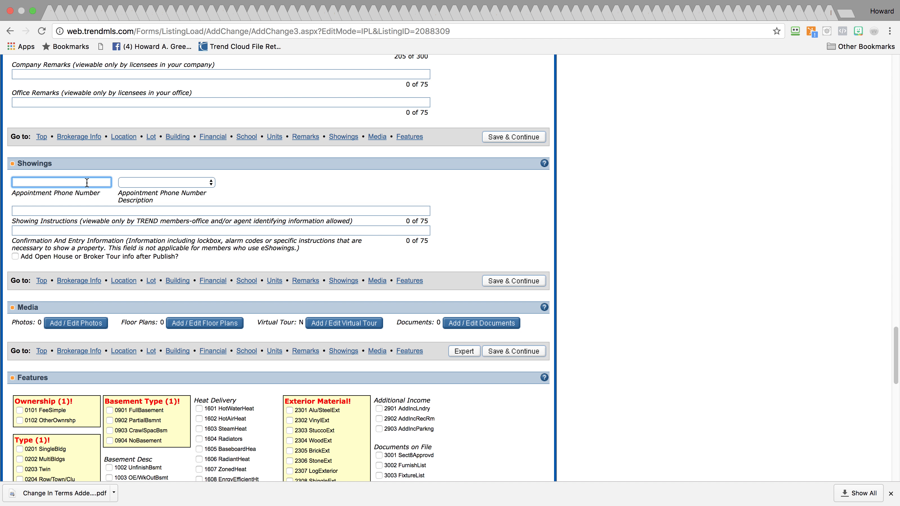
click(155, 182)
click(156, 192)
click(75, 181)
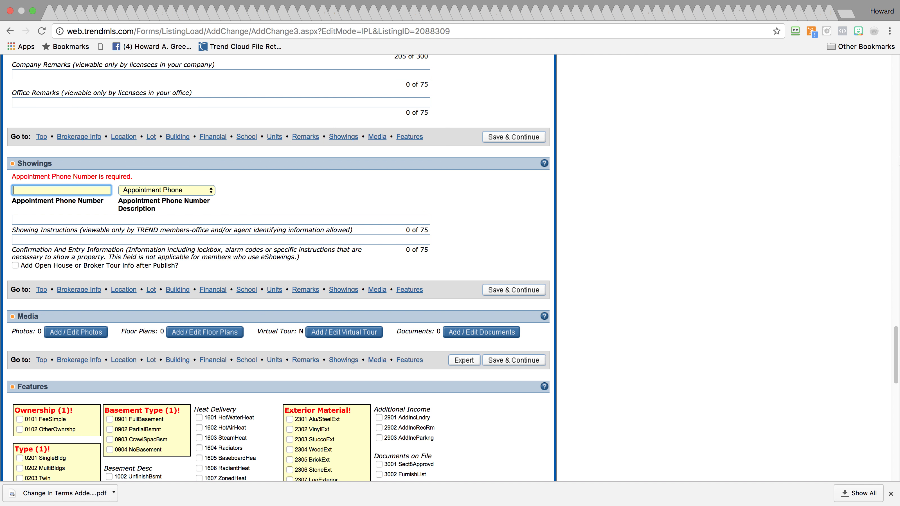
Search Contacts for the agent, select their mobile number, and close Contacts
mouse_move(899, 160)
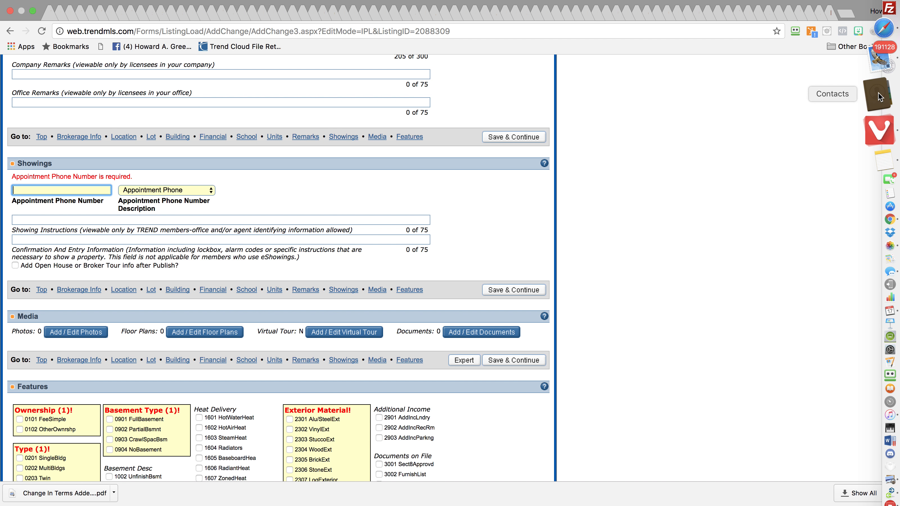
click(878, 92)
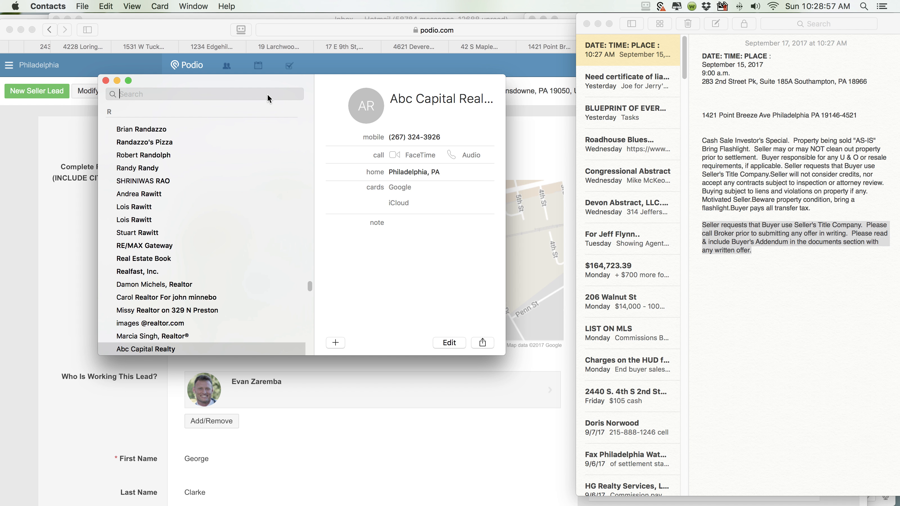
text(Evan)
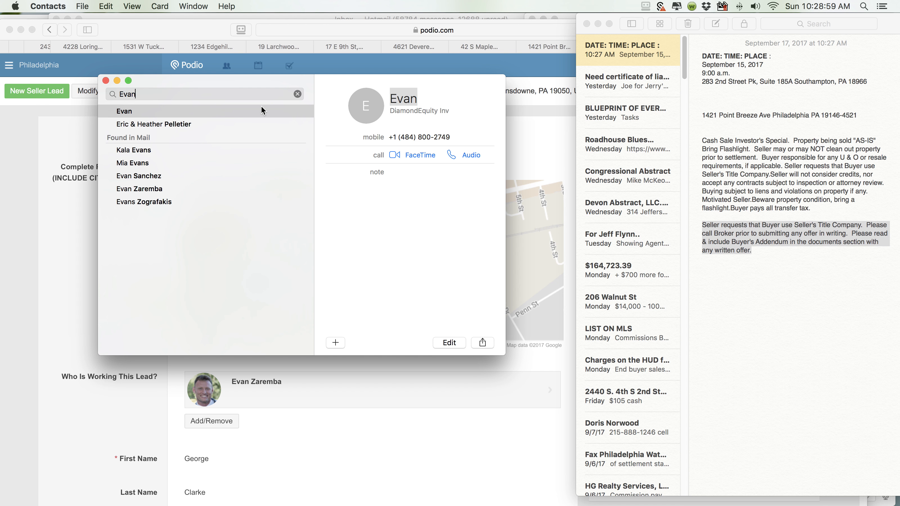
drag(452, 137, 400, 136)
key(super+c)
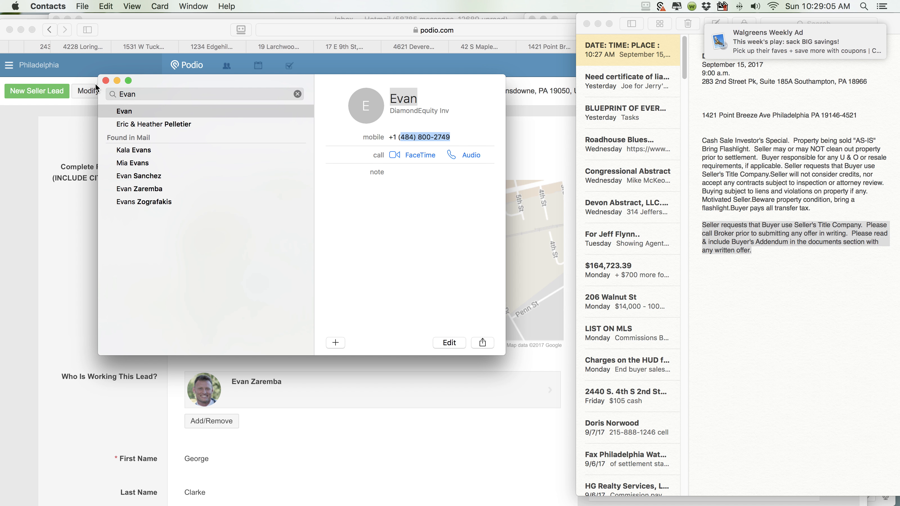
click(106, 80)
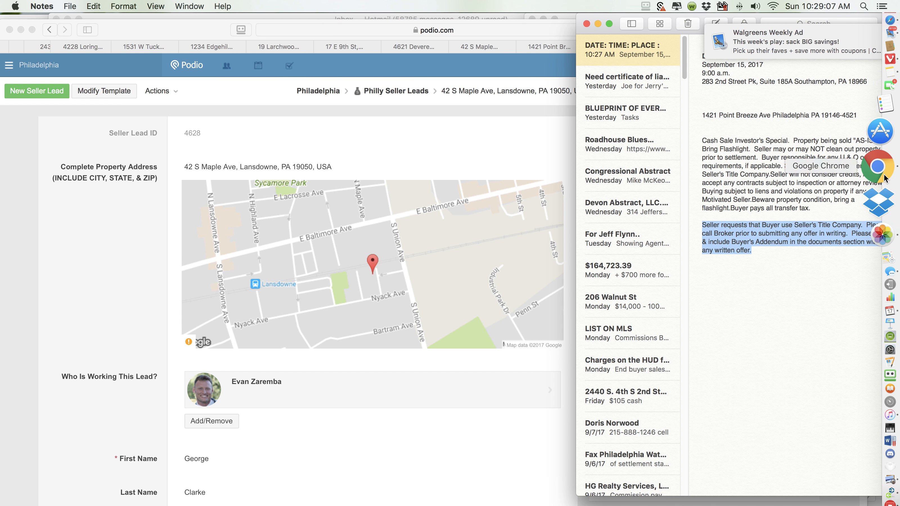
Add a note line with the agent's name and mobile number, and paste it into the appointment phone field
click(778, 281)
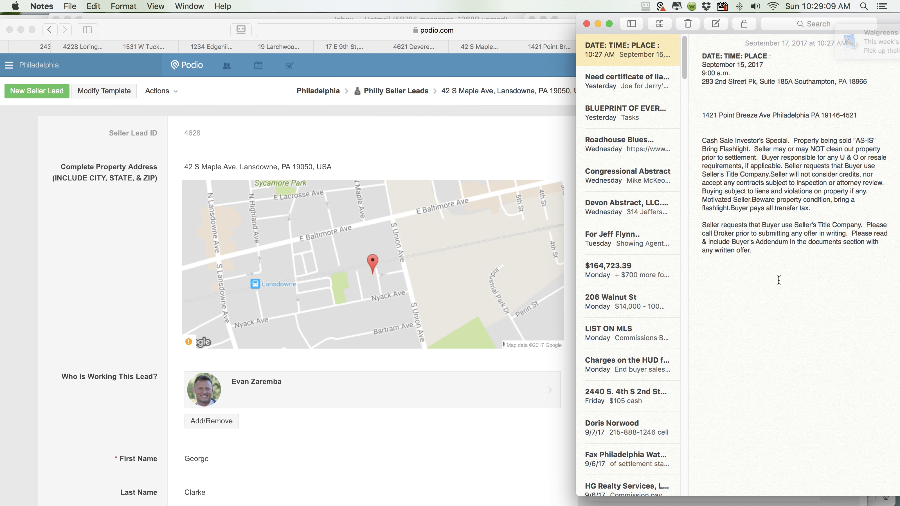
key(super+v)
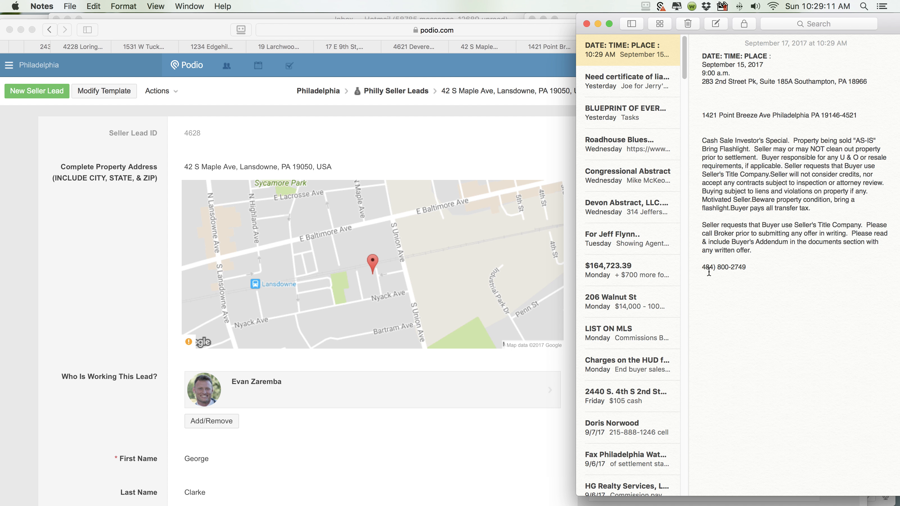
click(703, 267)
text(Evan ()
drag(766, 267, 701, 266)
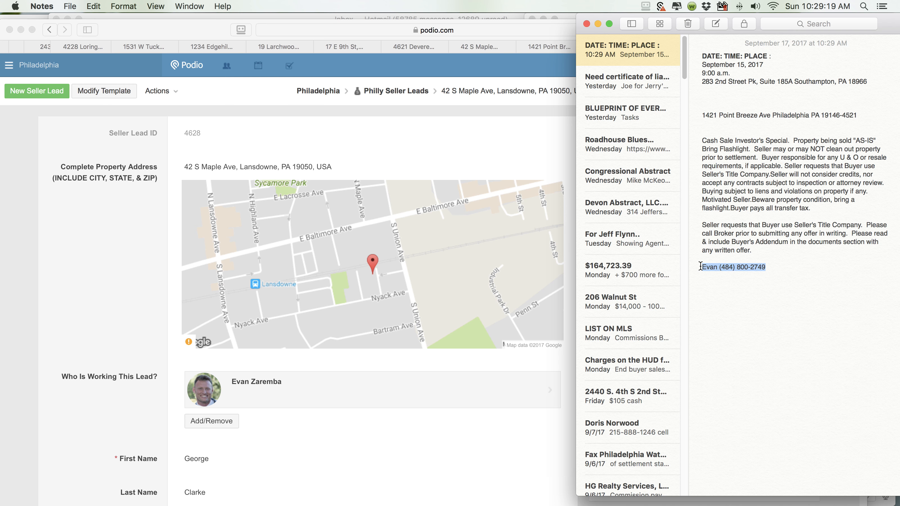
drag(759, 266, 883, 176)
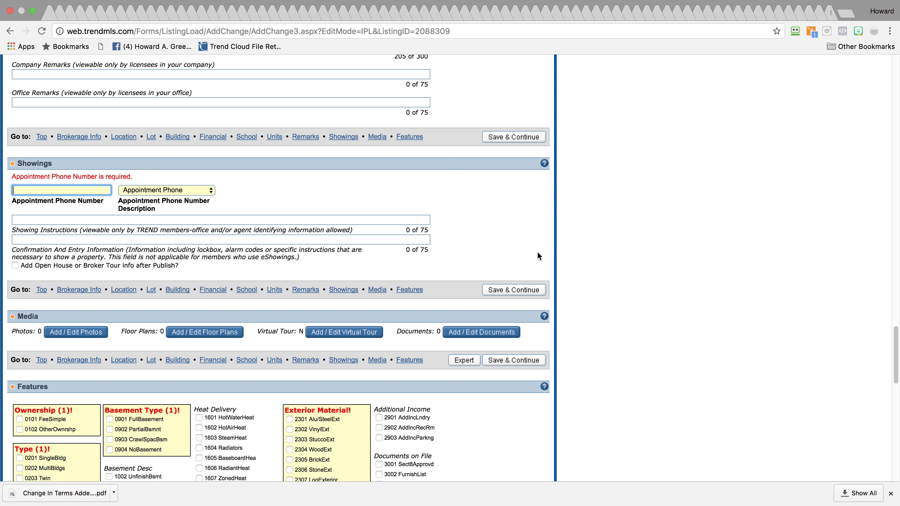
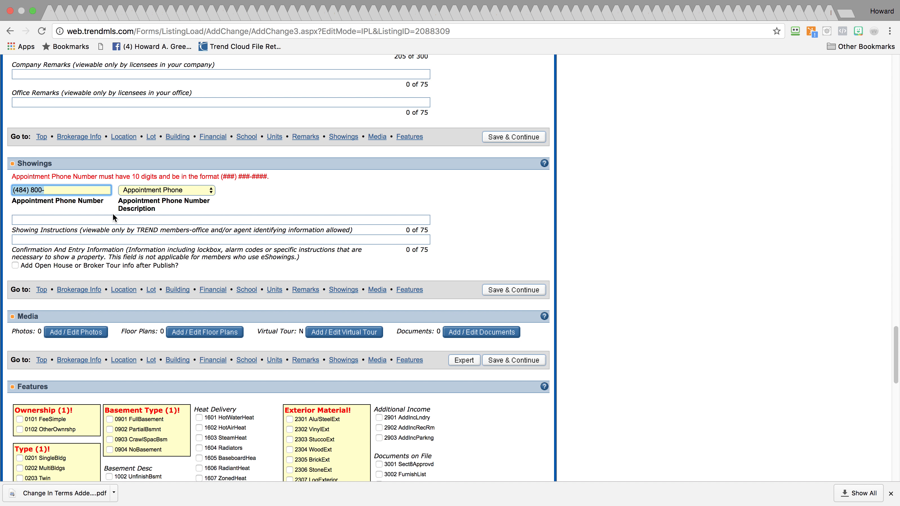
mouse_move(899, 172)
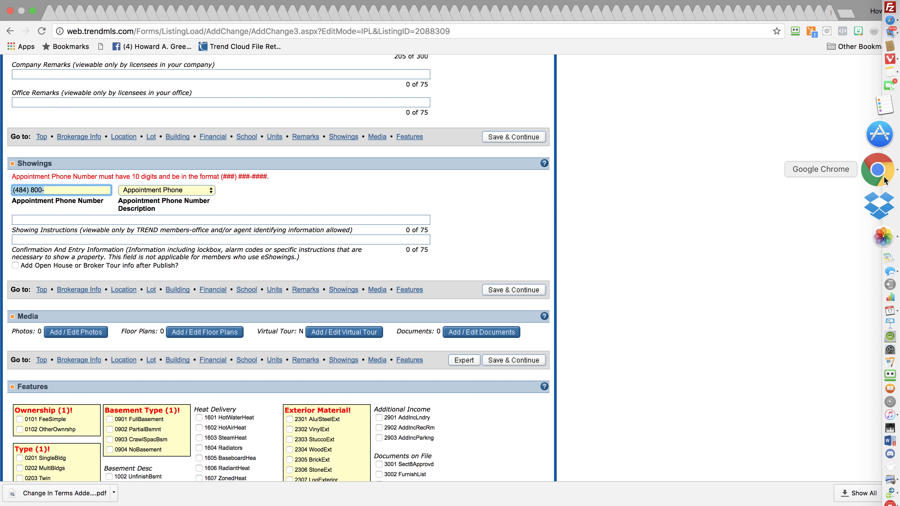
click(876, 116)
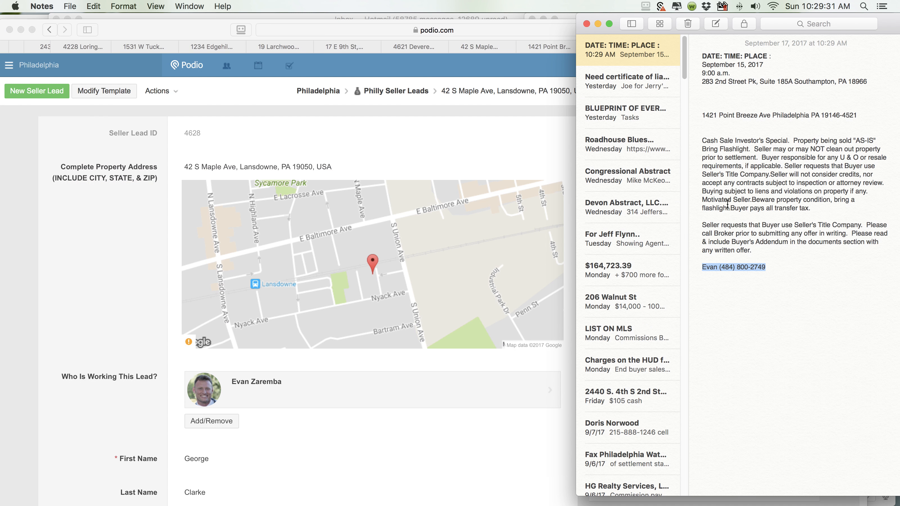
Reformat the note's phone number with hyphens instead of parentheses and copy it
click(735, 267)
key(BackSpace)
click(722, 267)
key(BackSpace)
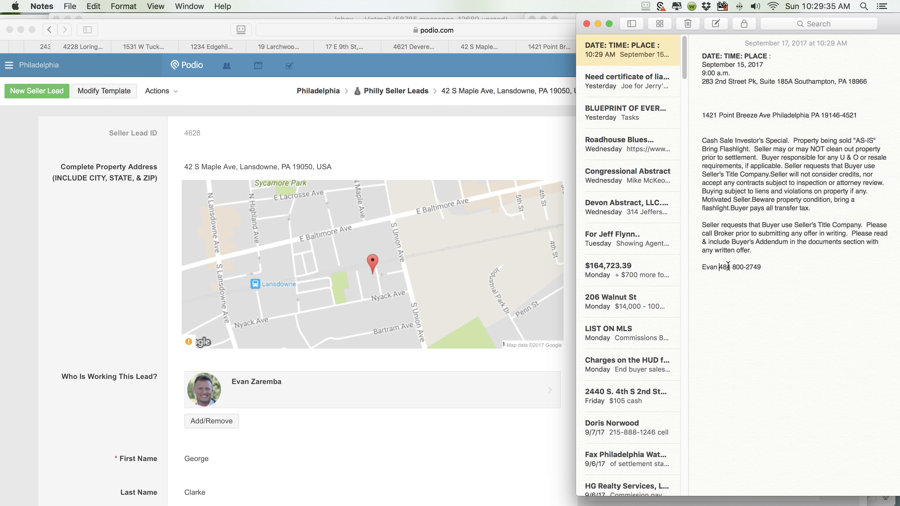
click(732, 266)
key(BackSpace)
text(-)
drag(765, 267, 720, 270)
key(super+c)
mouse_move(897, 176)
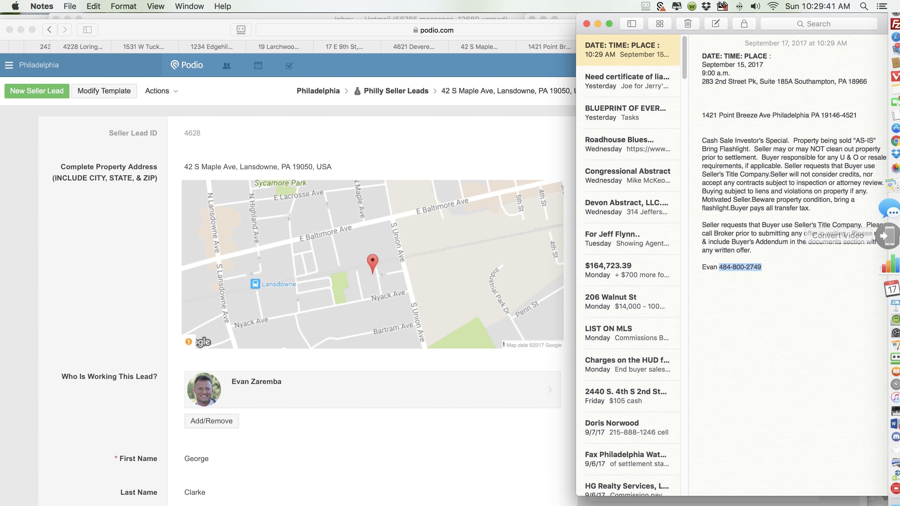
click(885, 177)
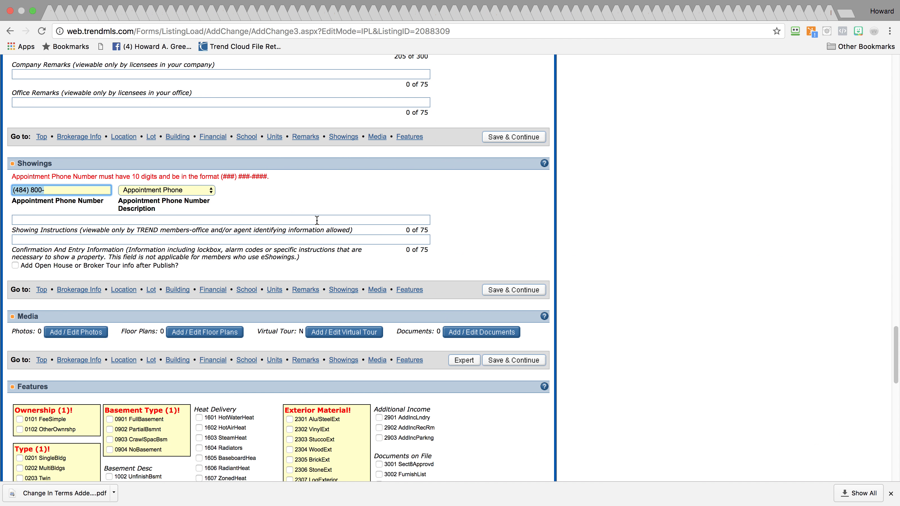
Put the hyphenated number in Appointment Phone and add showing instructions to call the agent, ending with it
drag(55, 190, 1, 191)
key(super+v)
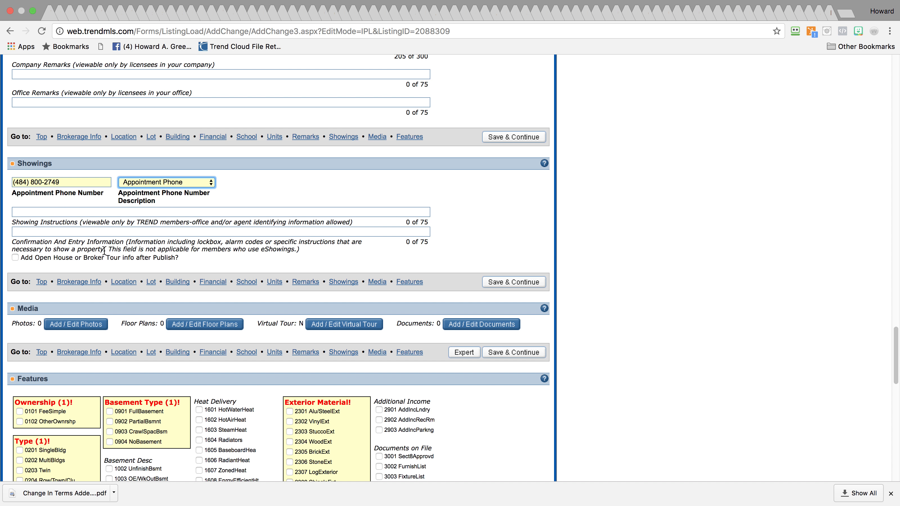
click(83, 213)
text(Please call Evan to schedule a)
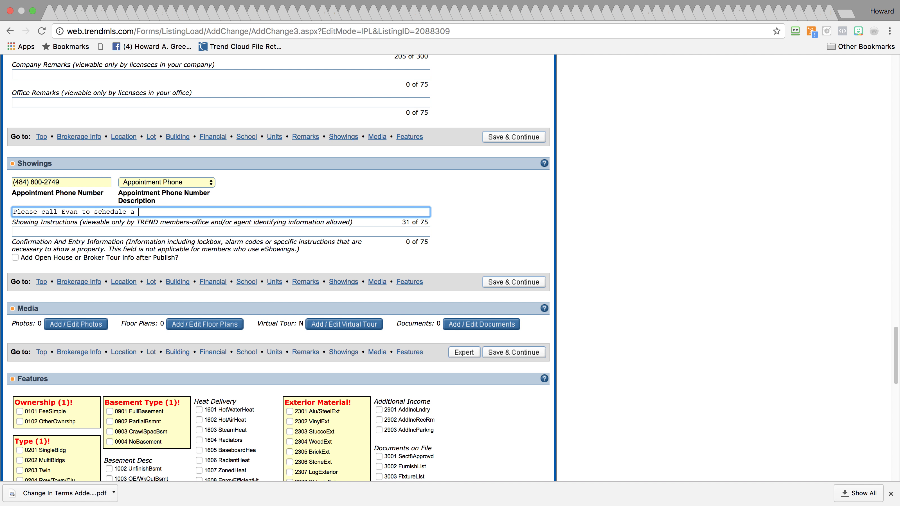
text( showing Appt)
drag(82, 183, 0, 183)
key(super+c)
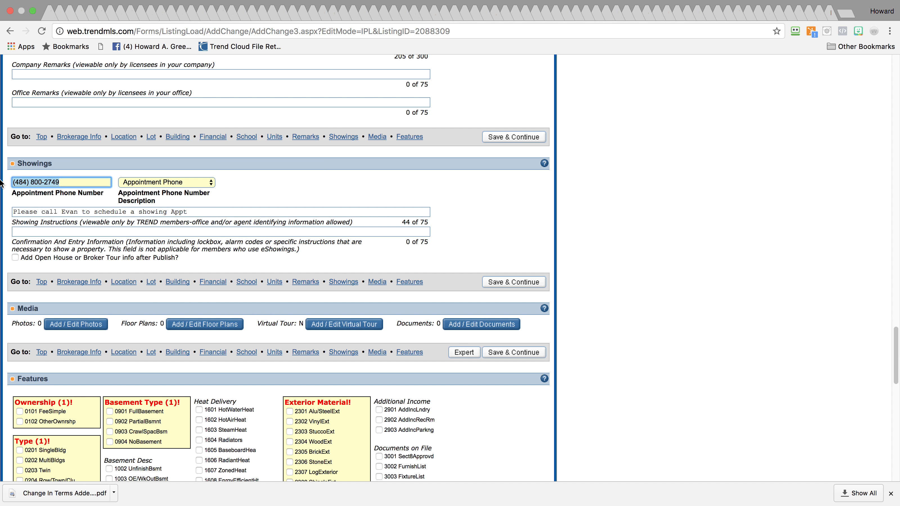
click(209, 211)
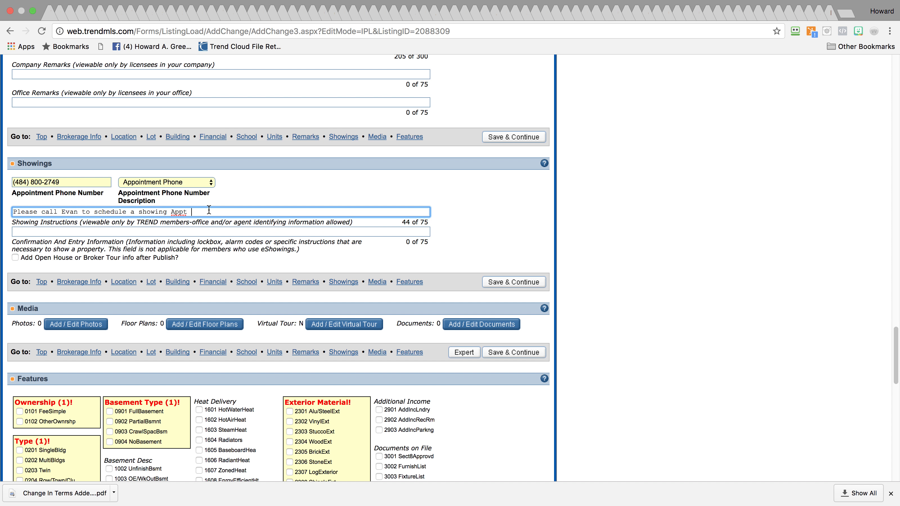
key(super+v)
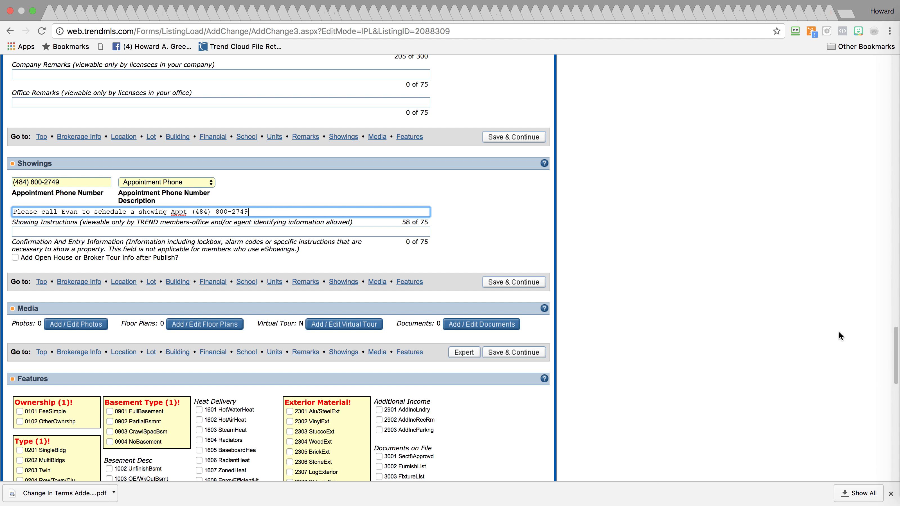
scroll(892, 338, down, 2)
drag(890, 342, 883, 376)
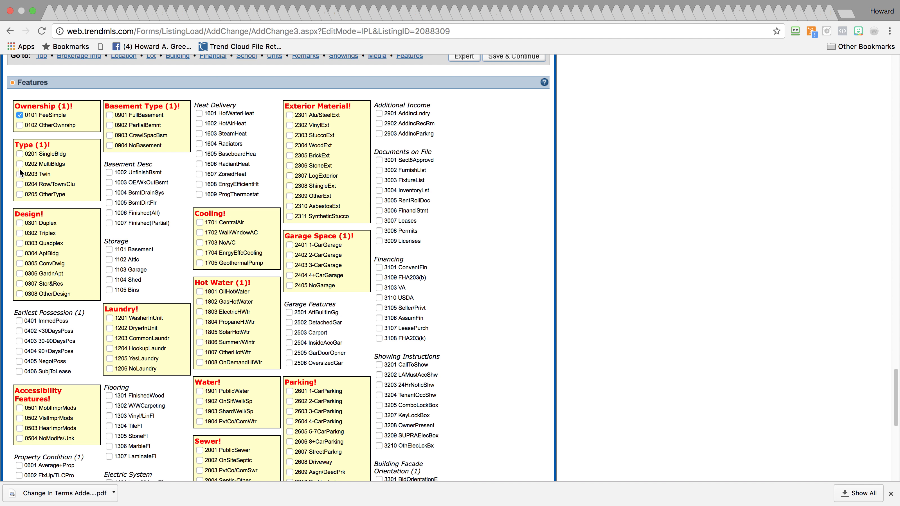
Check Row/Town/Clu, Stor&Res, FixUp/TLCPro and GasHeat in the Features section
click(20, 184)
click(19, 285)
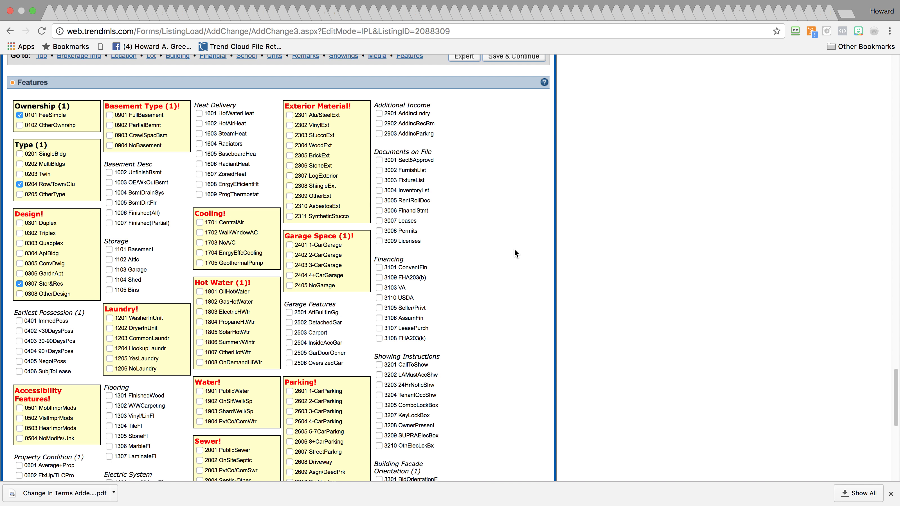
drag(891, 377, 891, 408)
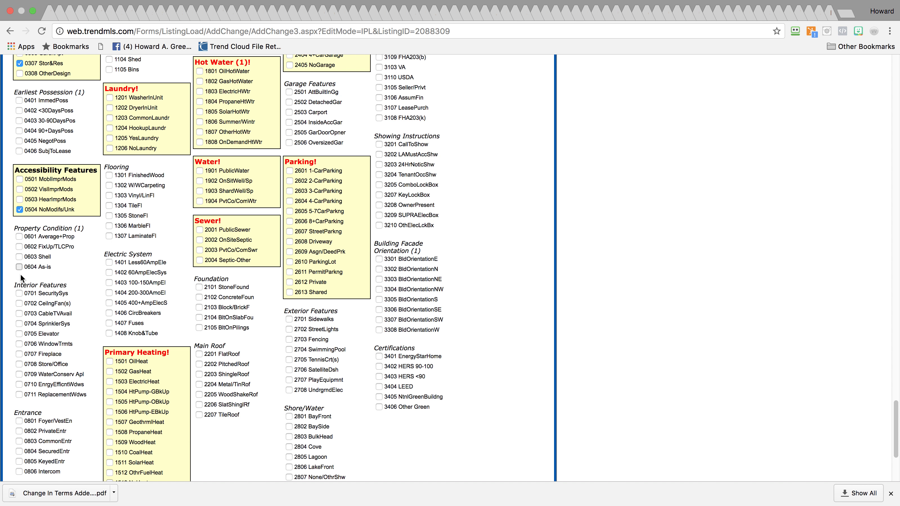
click(19, 269)
click(19, 267)
click(19, 247)
mouse_move(898, 409)
mouse_down()
mouse_move(891, 430)
mouse_move(892, 417)
mouse_up()
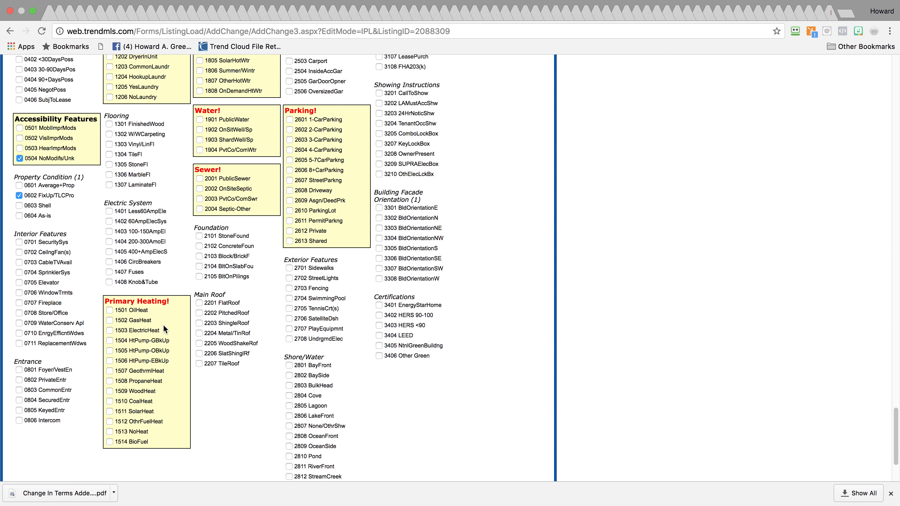
click(110, 321)
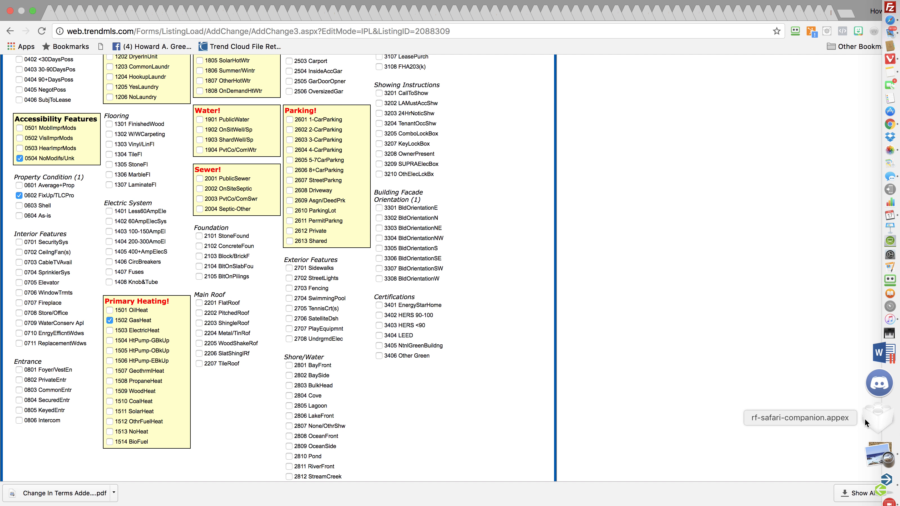
scroll(894, 404, up, 5)
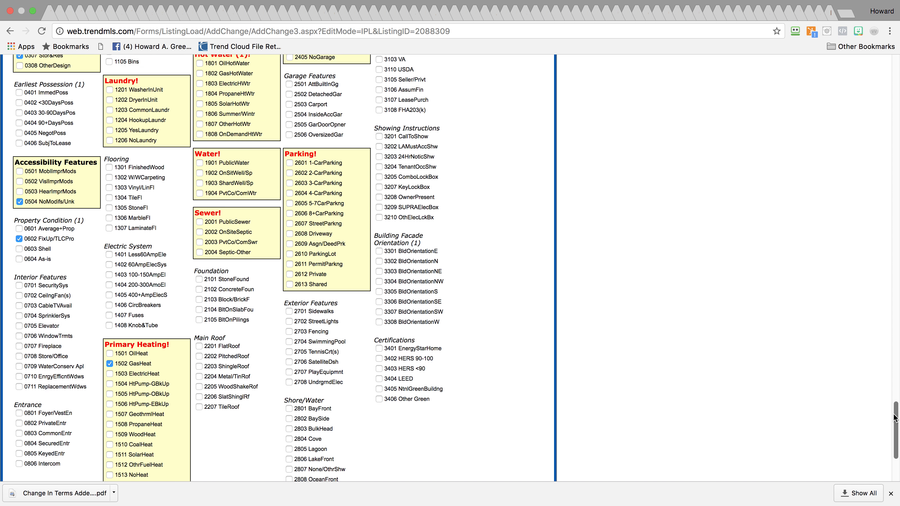
scroll(895, 403, up, 1)
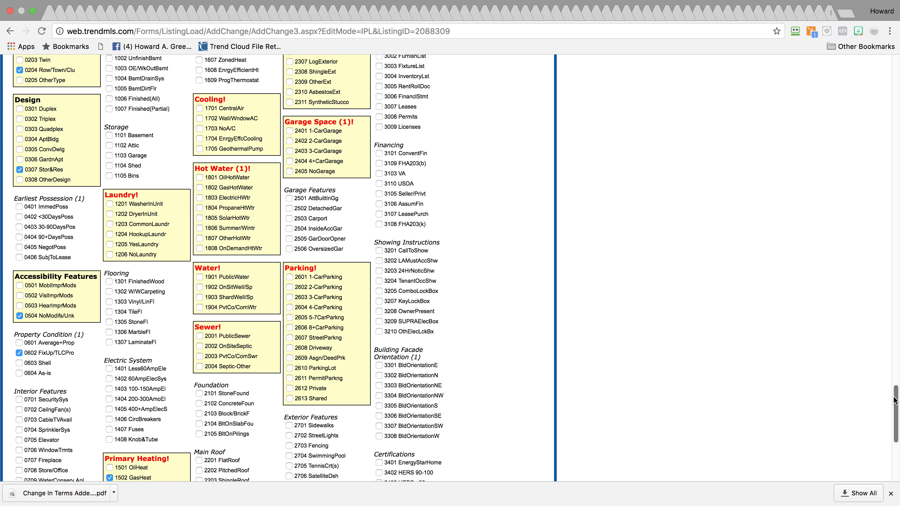
scroll(893, 400, up, 6)
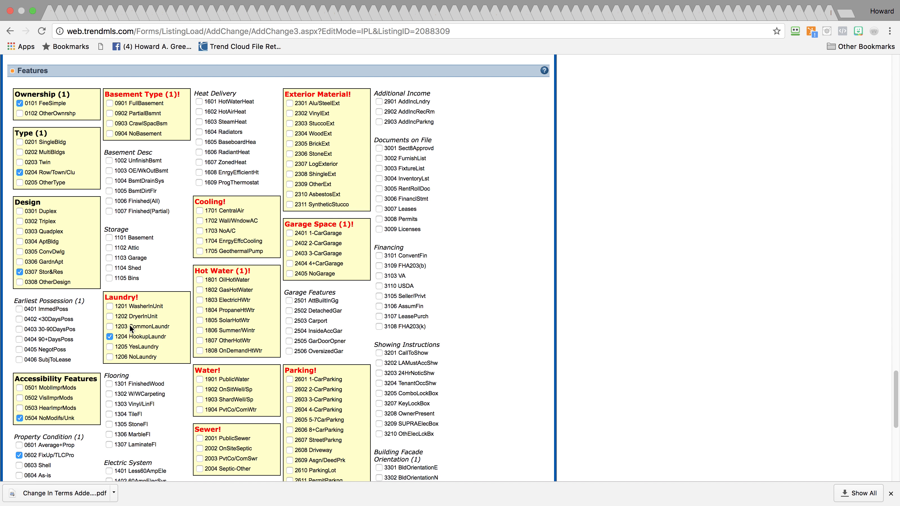
Uncheck HookupLaundr and check FullBasement, NoA/C, PublicWater and PublicSewer
click(109, 336)
click(109, 103)
click(198, 230)
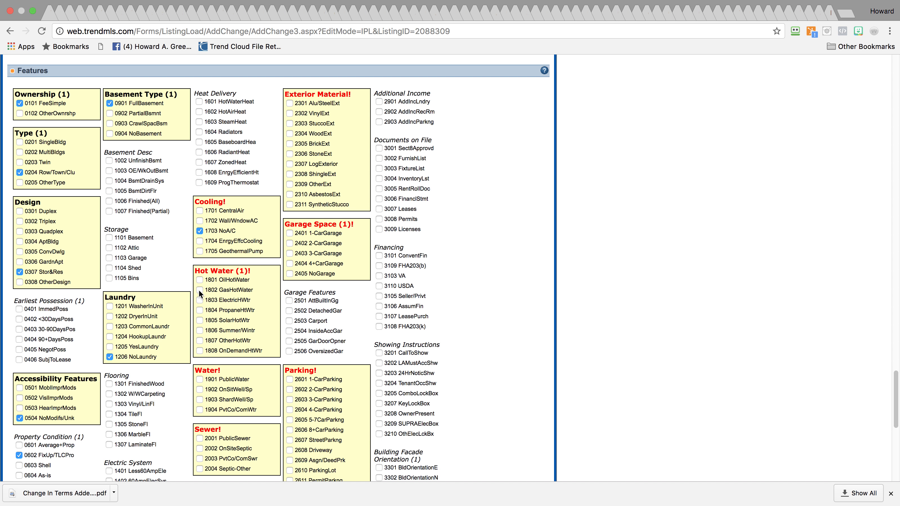
click(199, 378)
click(200, 439)
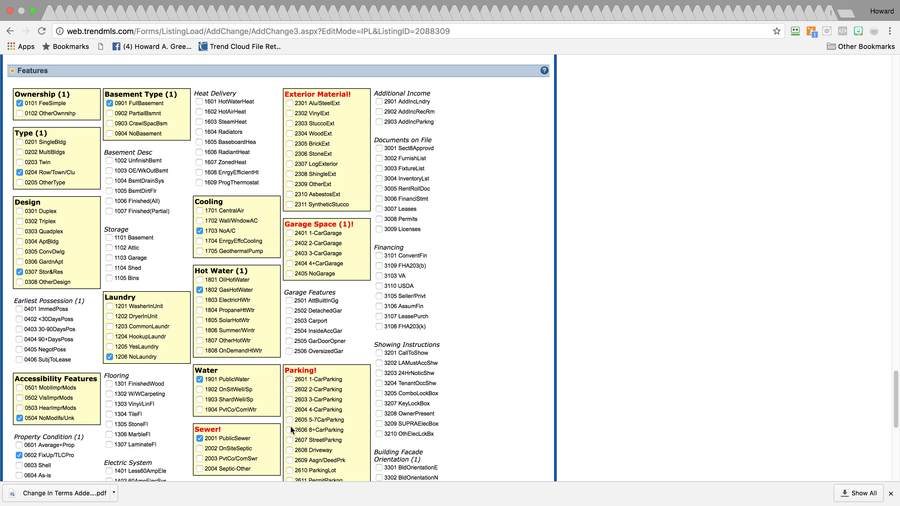
Check BrickExt and NoGarage, then save the listing to publish later
drag(895, 376, 872, 373)
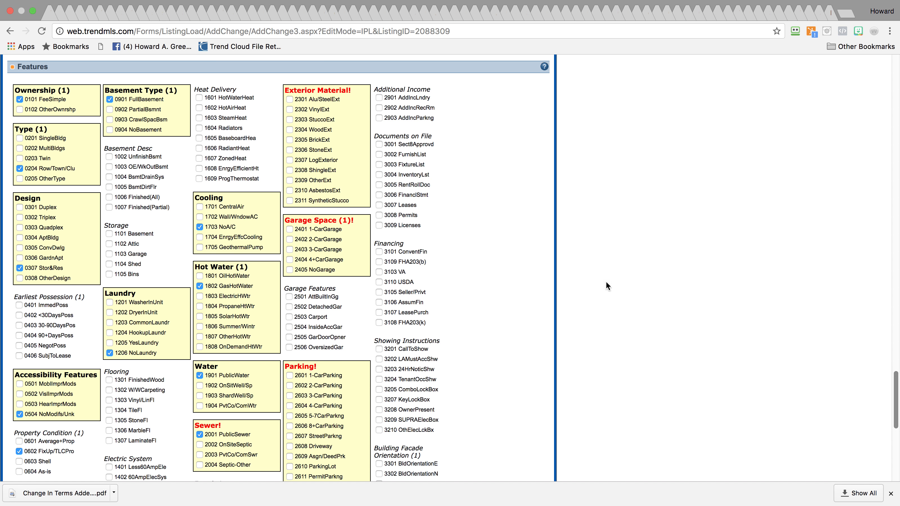
click(290, 139)
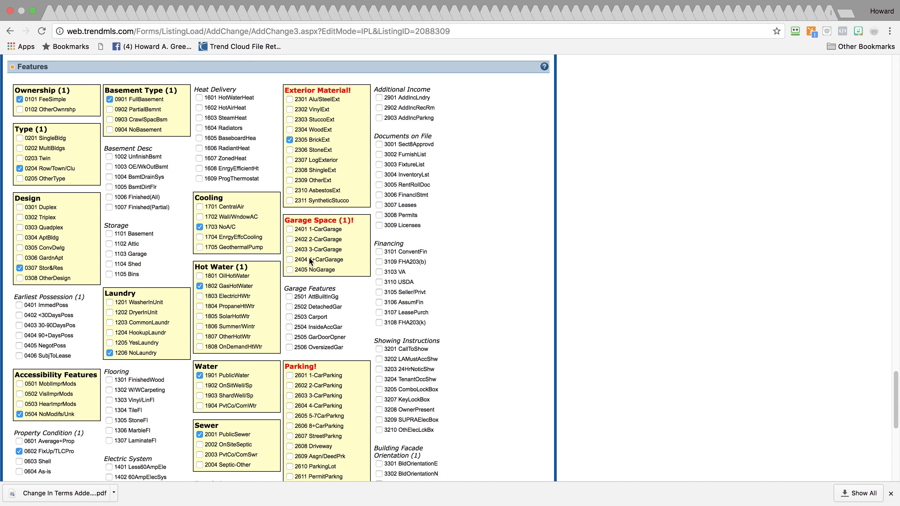
click(289, 270)
drag(895, 375, 888, 405)
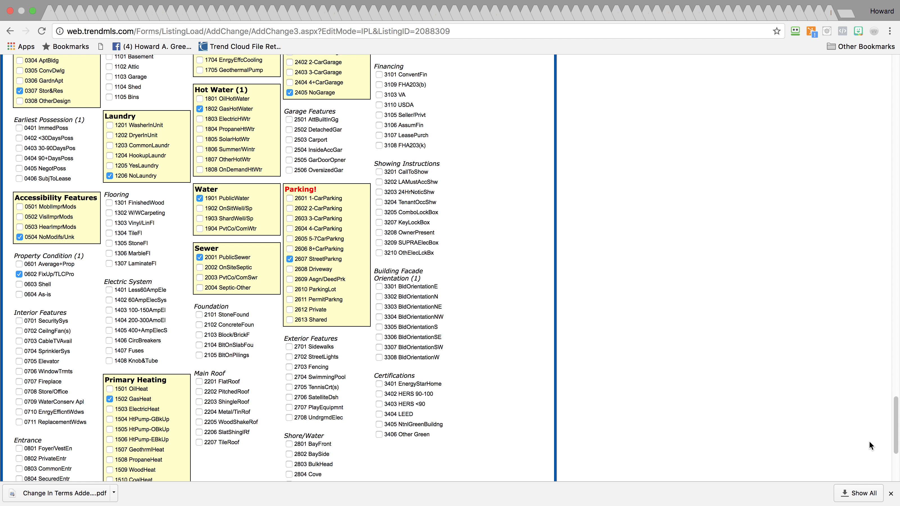
drag(892, 438, 889, 69)
click(382, 108)
click(465, 106)
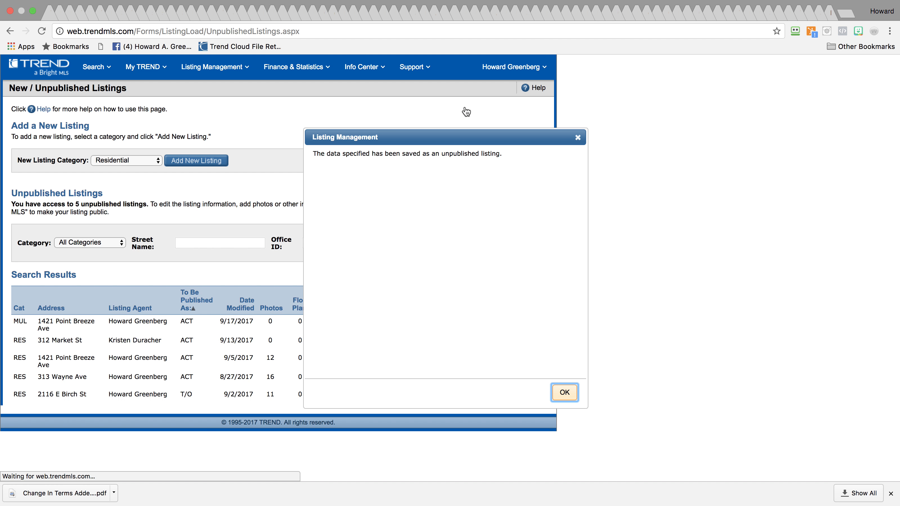
Dismiss the saved-as-unpublished confirmation and switch to Safari showing the Podio seller lead
click(565, 392)
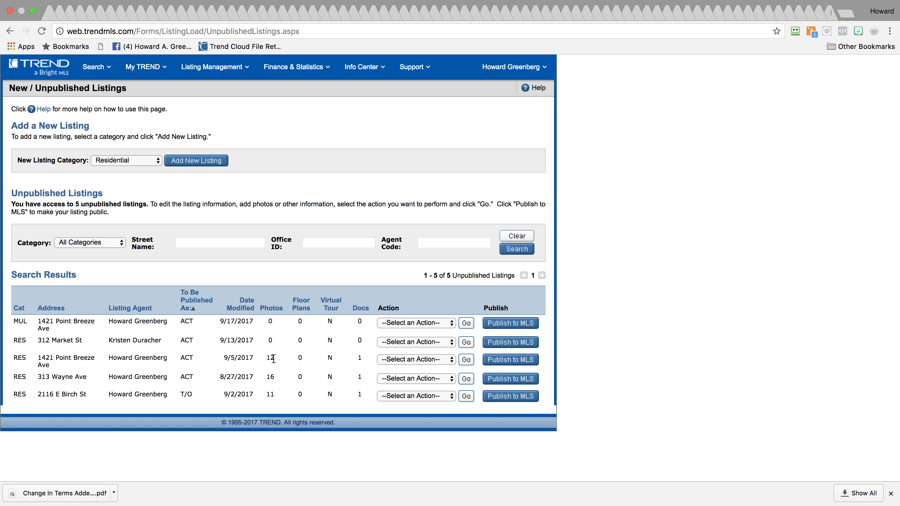
mouse_move(877, 66)
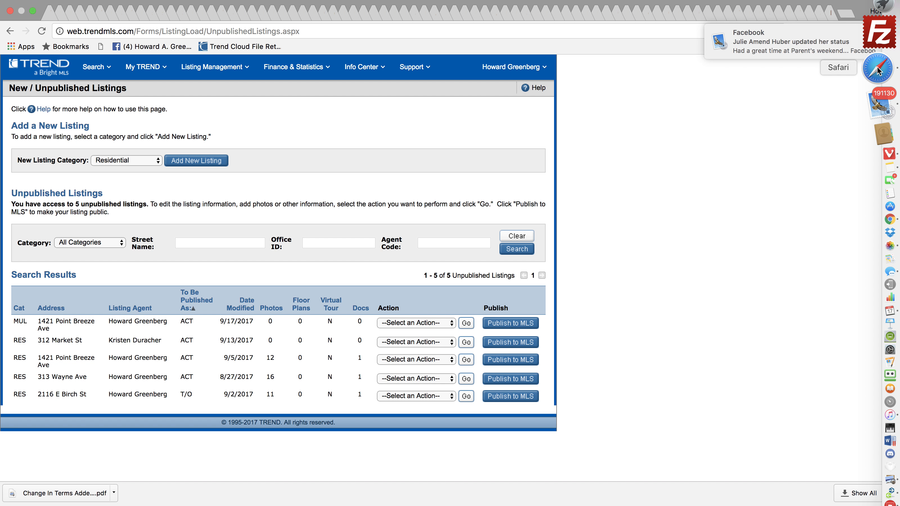
click(877, 70)
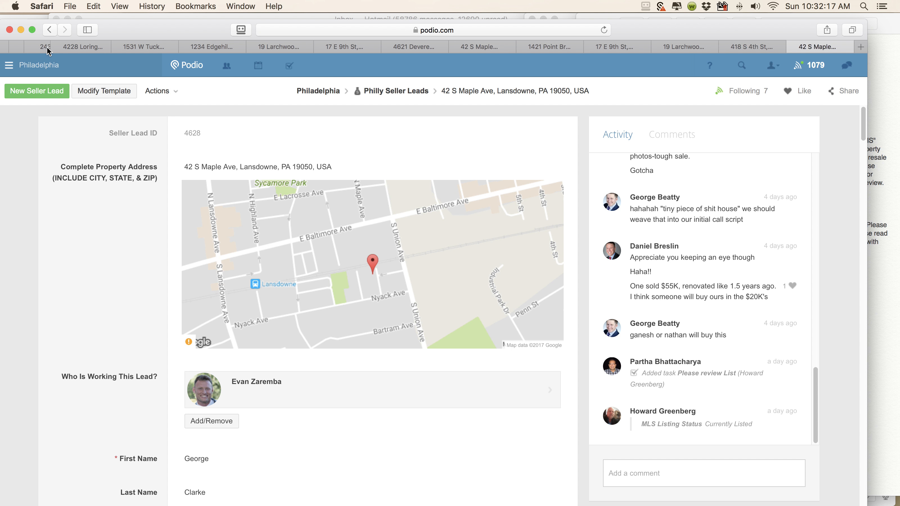
click(557, 48)
click(604, 30)
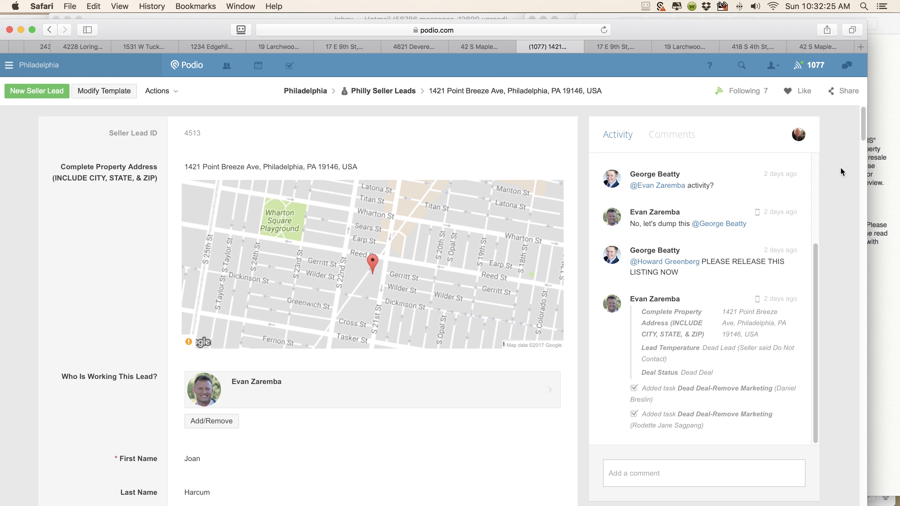
drag(860, 127, 851, 162)
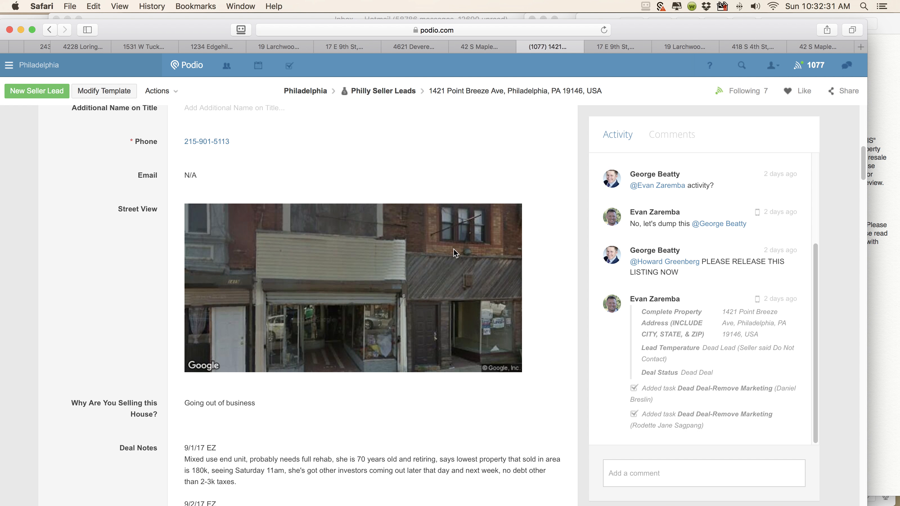
drag(860, 176, 837, 309)
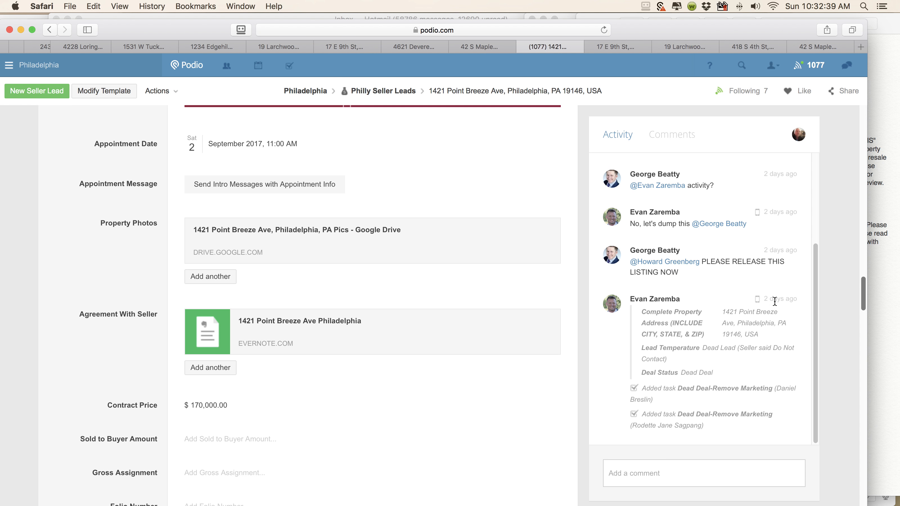
click(257, 233)
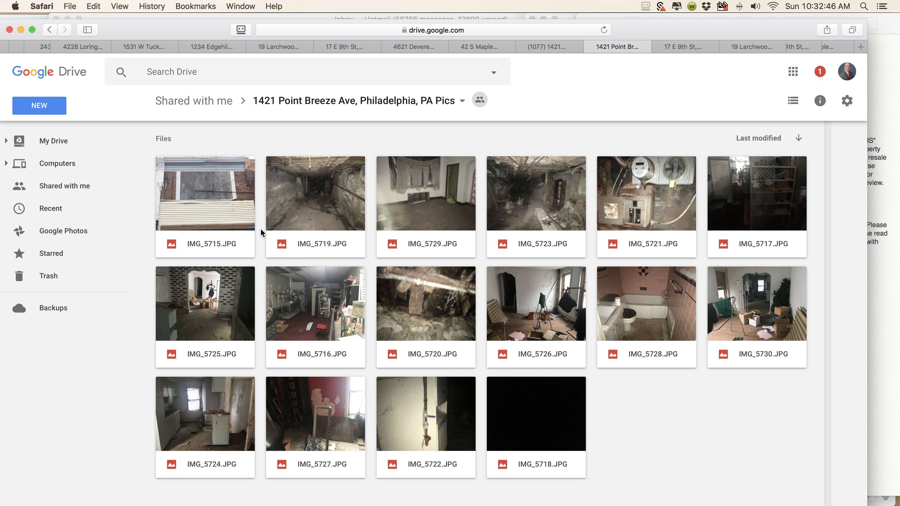
click(369, 103)
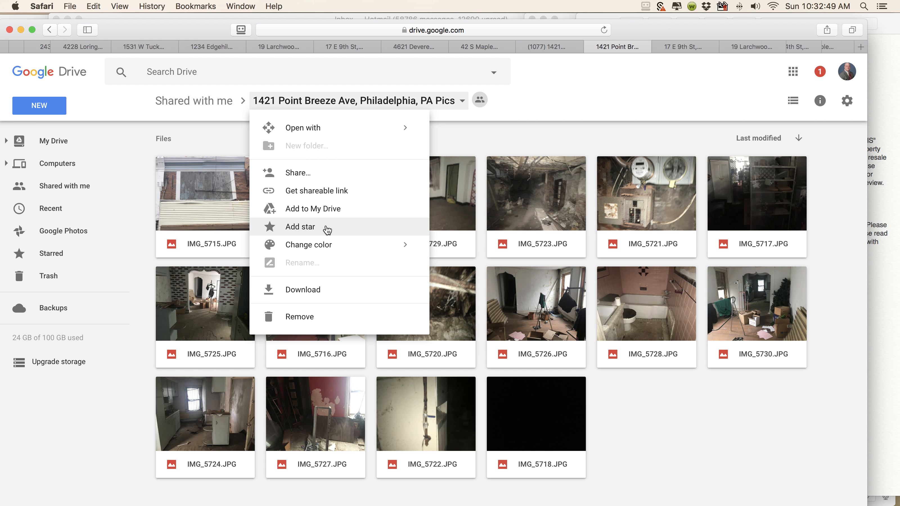
click(327, 210)
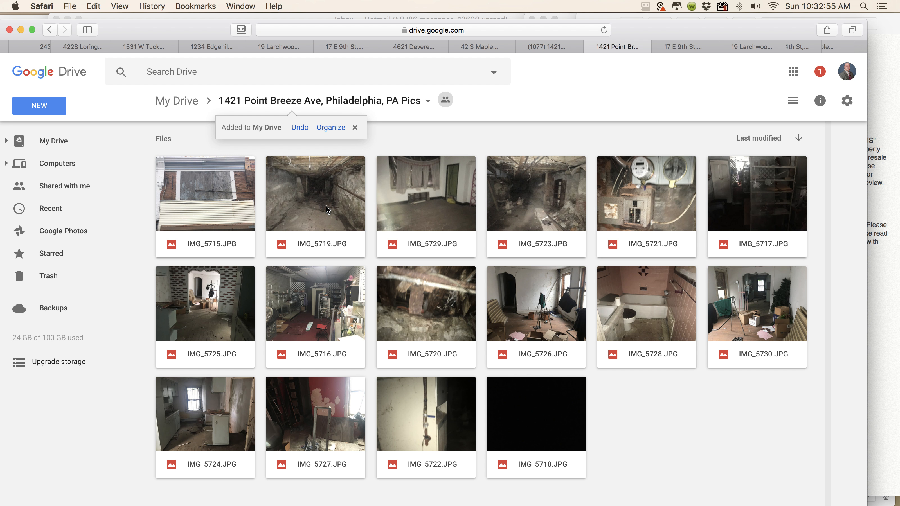
mouse_move(892, 157)
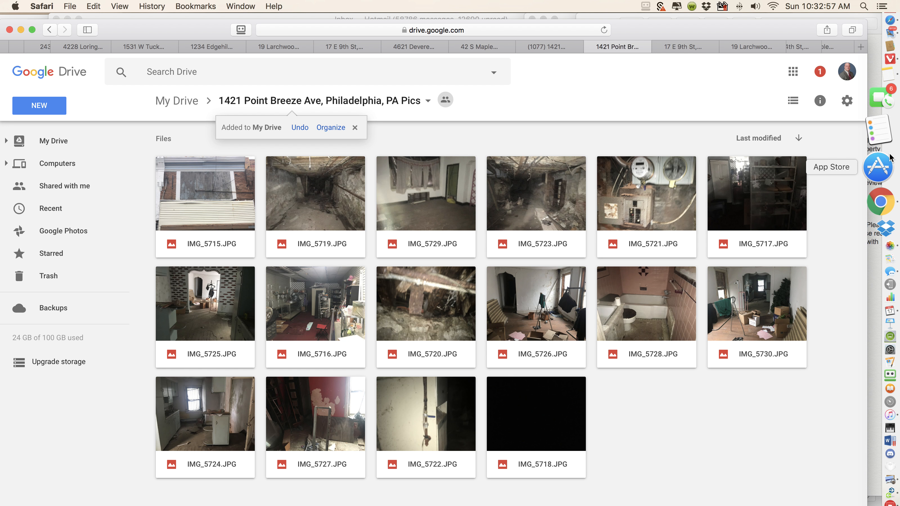
click(884, 174)
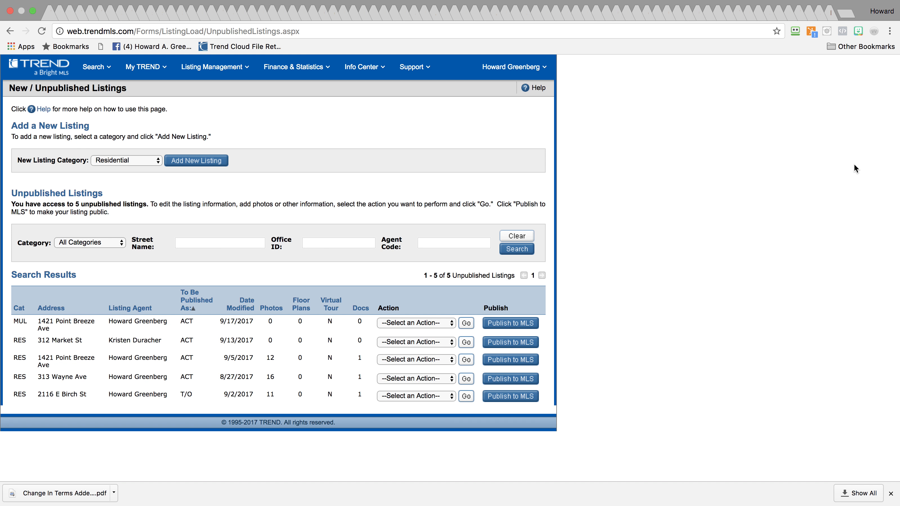
click(401, 319)
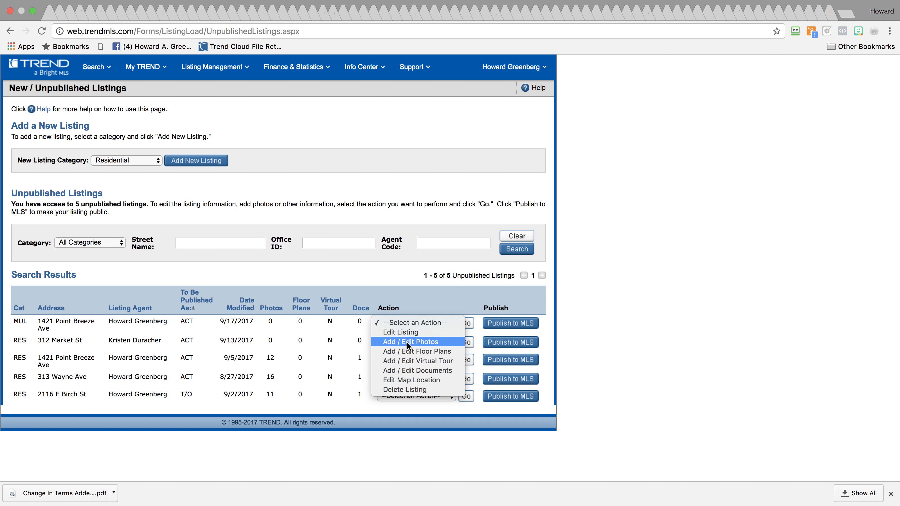
click(415, 344)
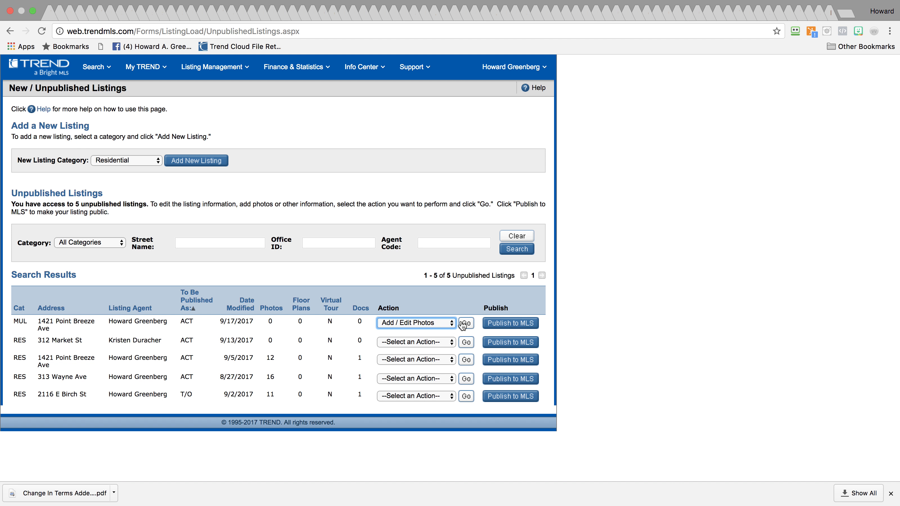
click(468, 324)
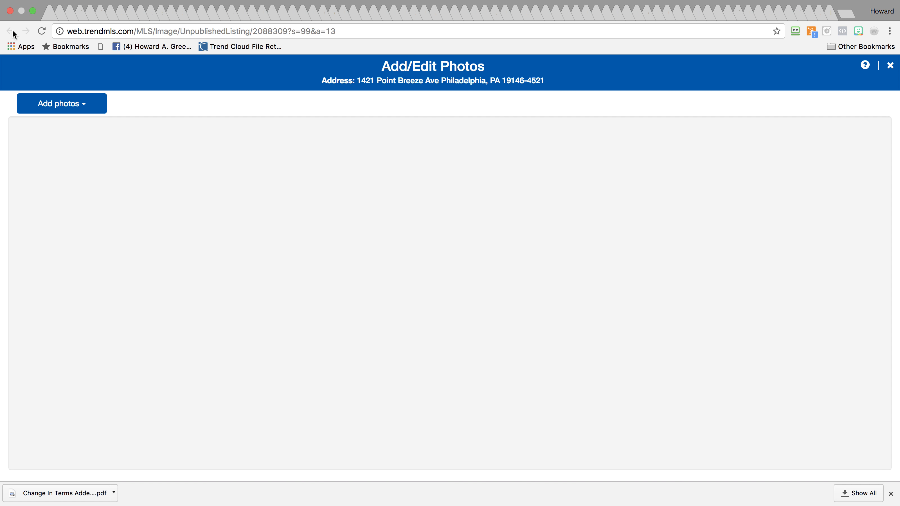
Connect Google Drive as the photo source and open the folder found by searching '1421'
click(60, 98)
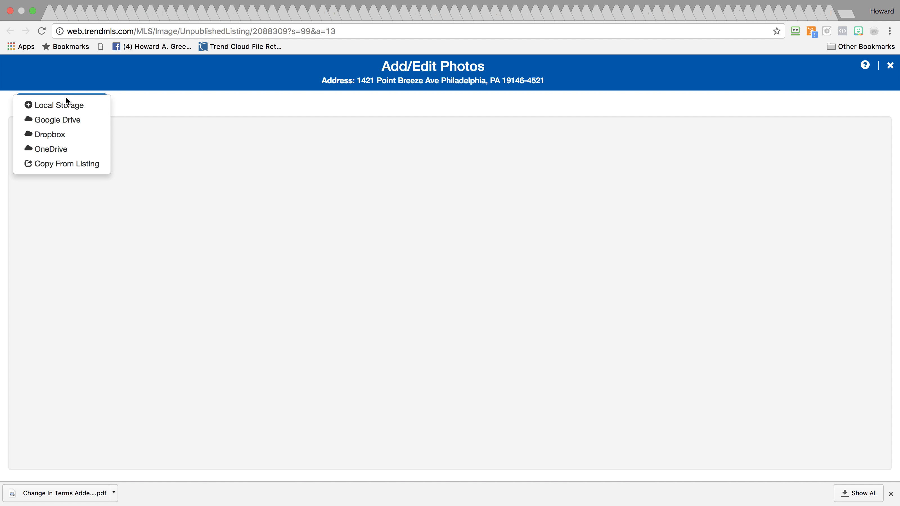
click(59, 127)
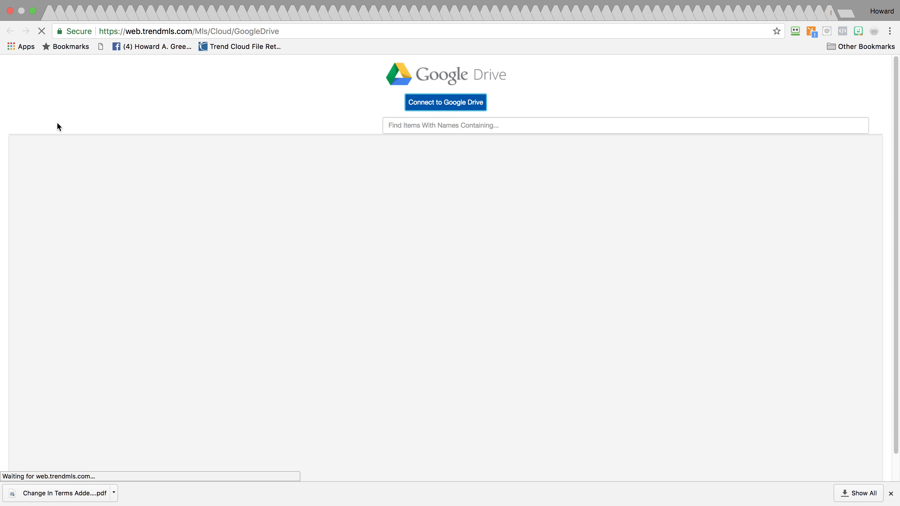
click(448, 106)
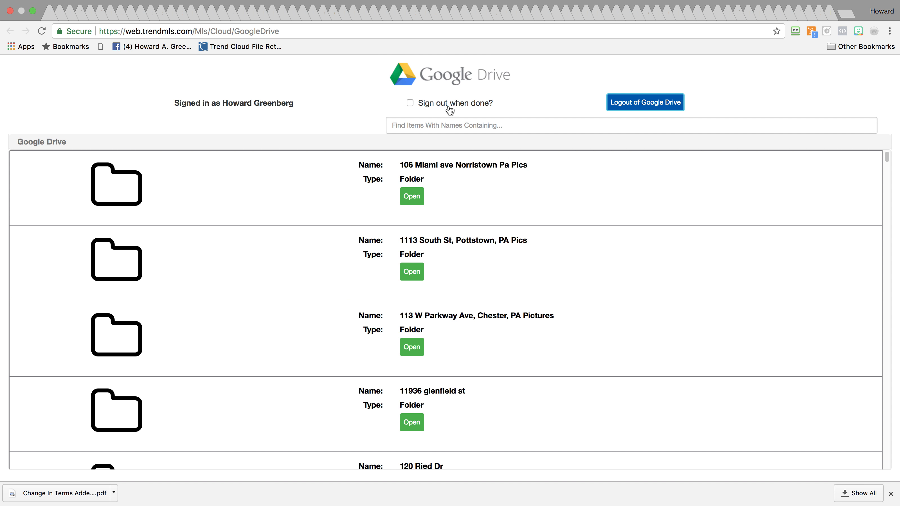
click(453, 129)
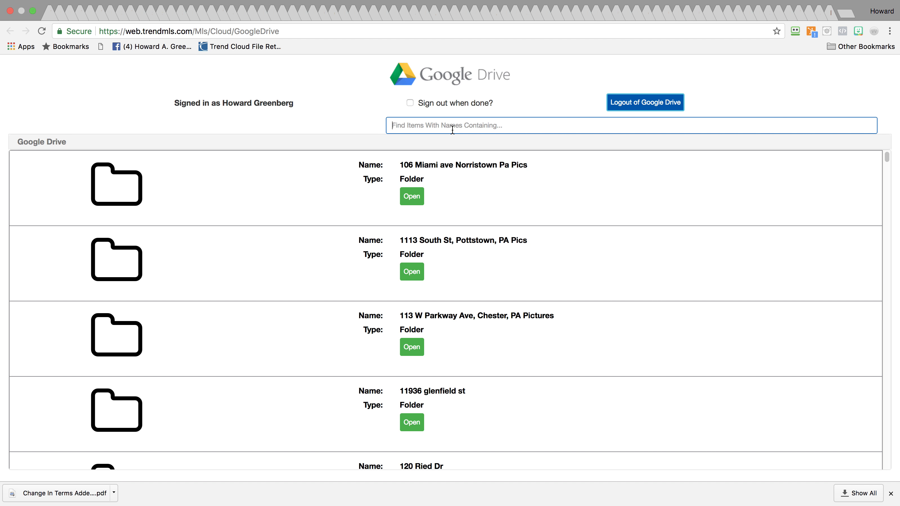
text(1421)
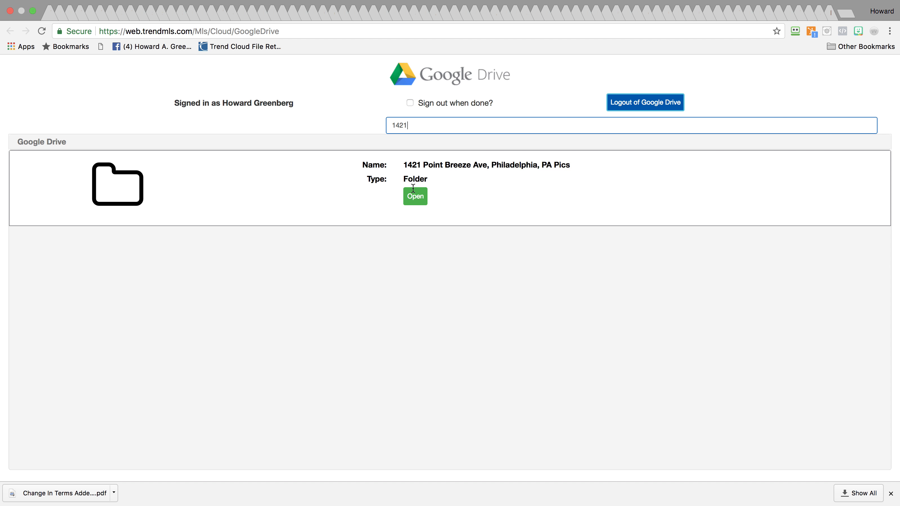
click(415, 199)
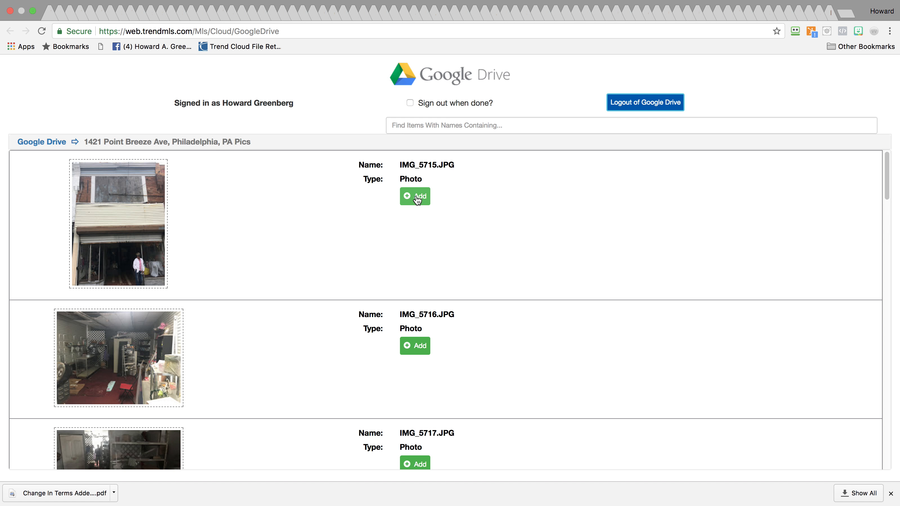
Add photos IMG_5715 through IMG_5720, leaving out the black IMG_5718
click(418, 199)
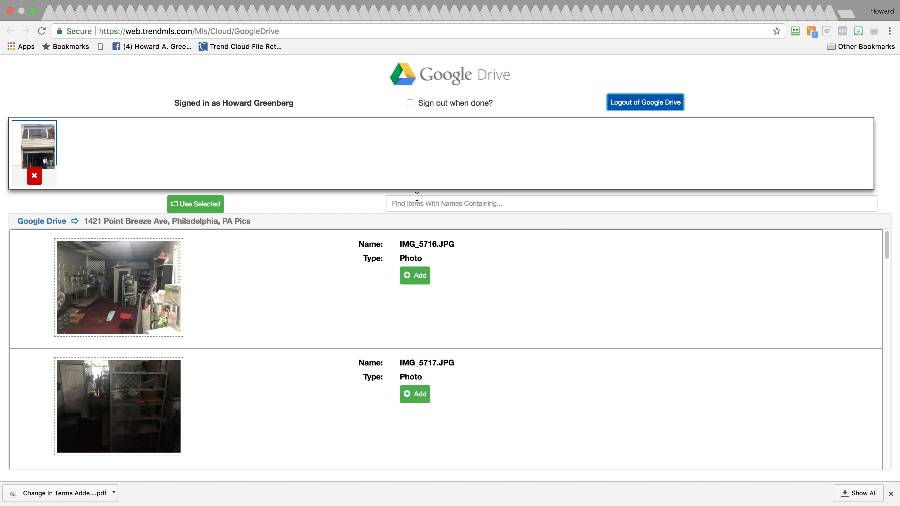
click(413, 278)
click(413, 279)
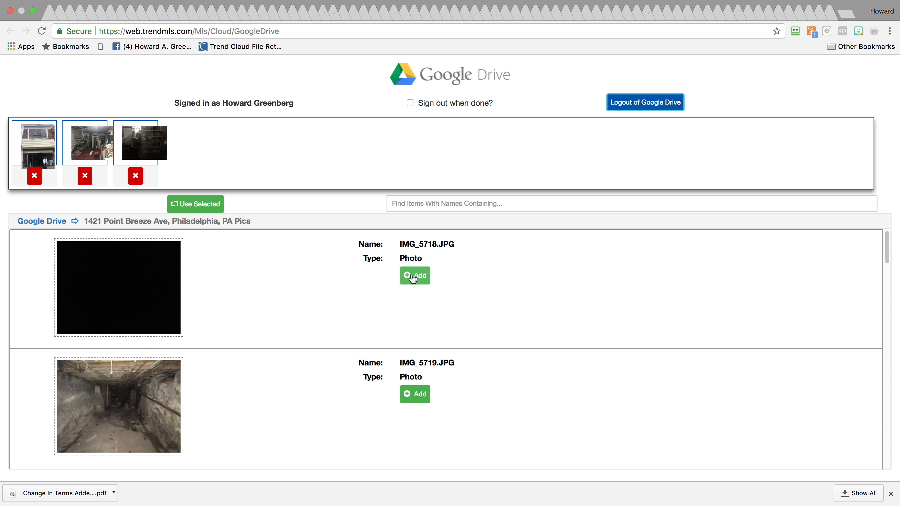
click(413, 278)
click(413, 279)
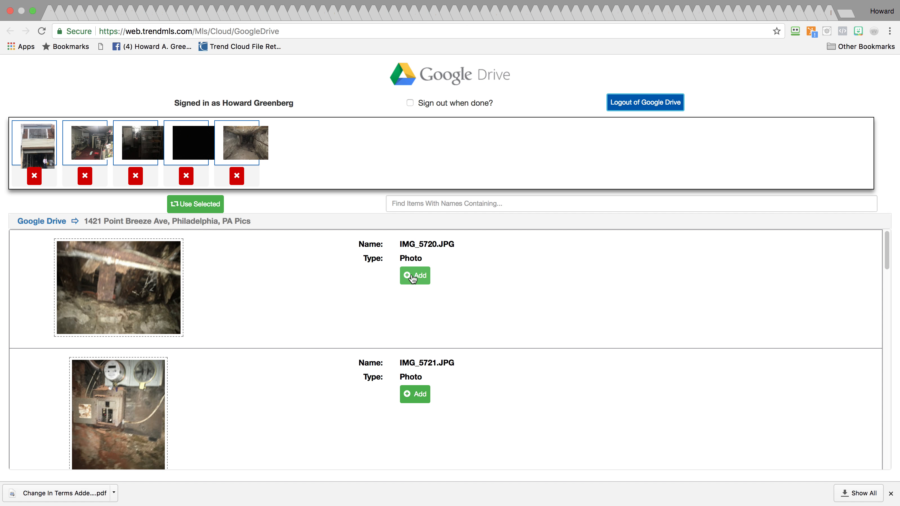
click(413, 278)
click(187, 176)
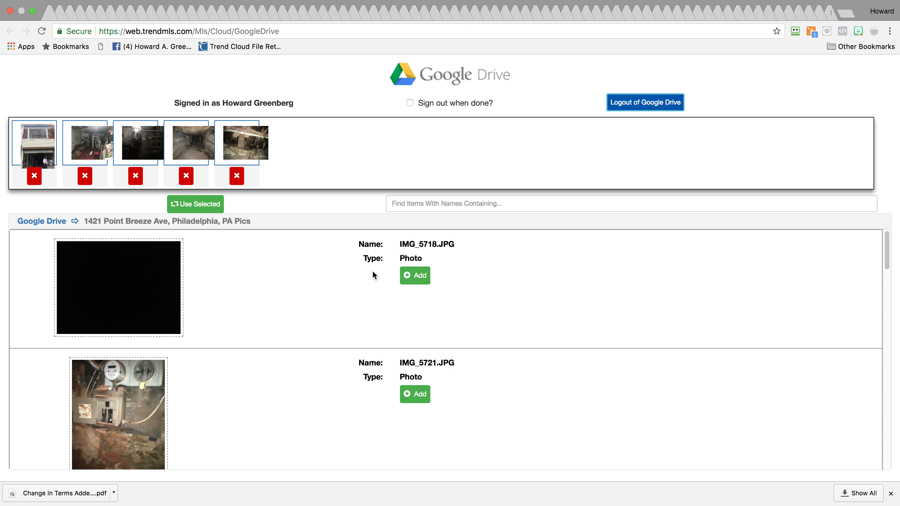
Add the remaining photos IMG_5721 through IMG_5730 to the selection
click(416, 397)
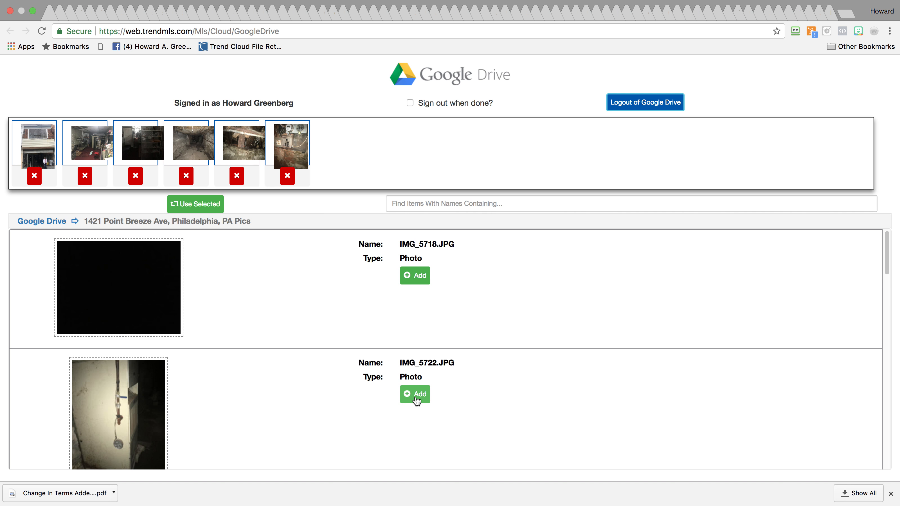
click(417, 399)
click(417, 398)
click(417, 399)
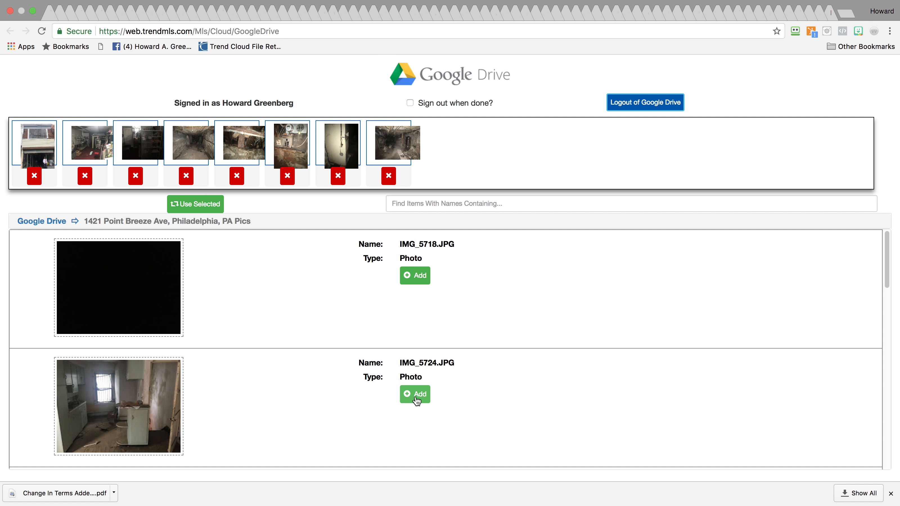
click(417, 399)
click(417, 399)
click(417, 399)
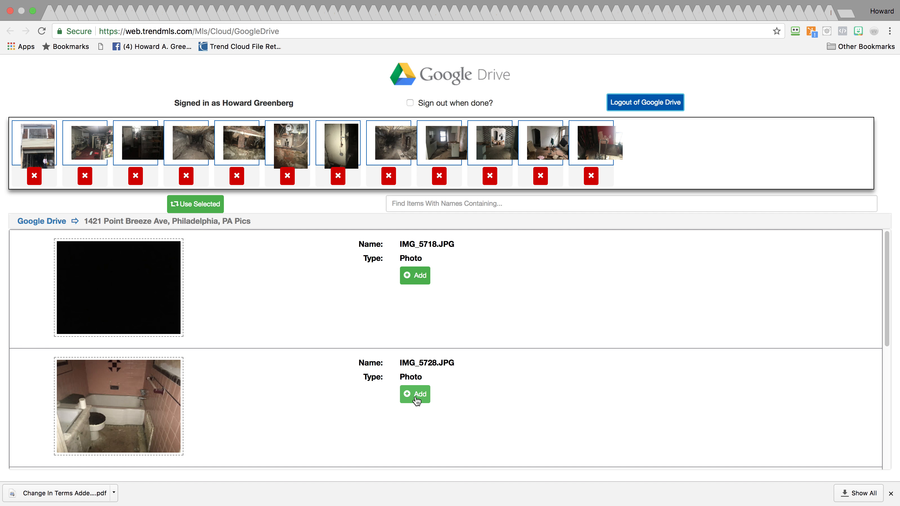
click(417, 399)
click(417, 399)
click(417, 399)
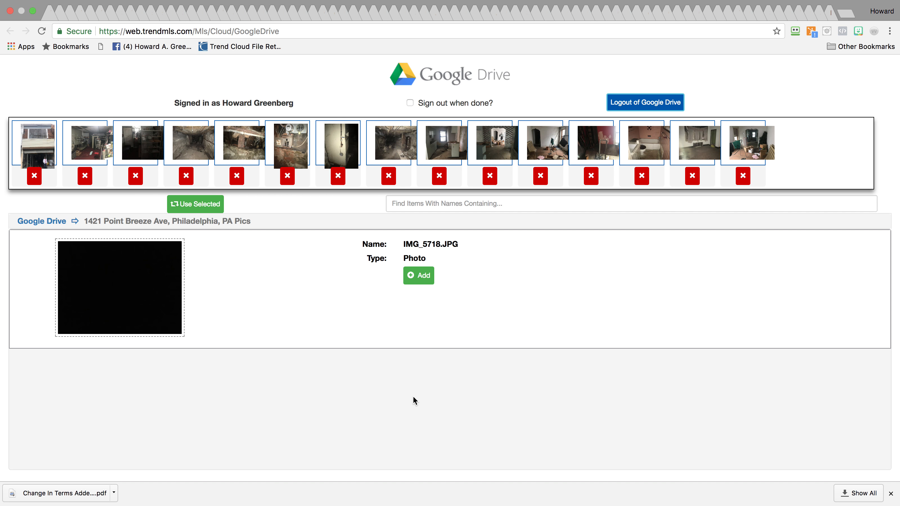
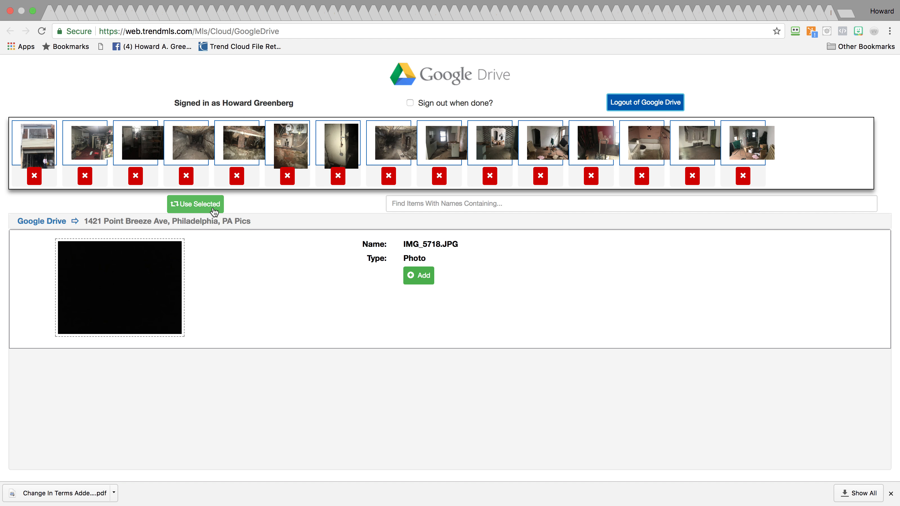
click(200, 208)
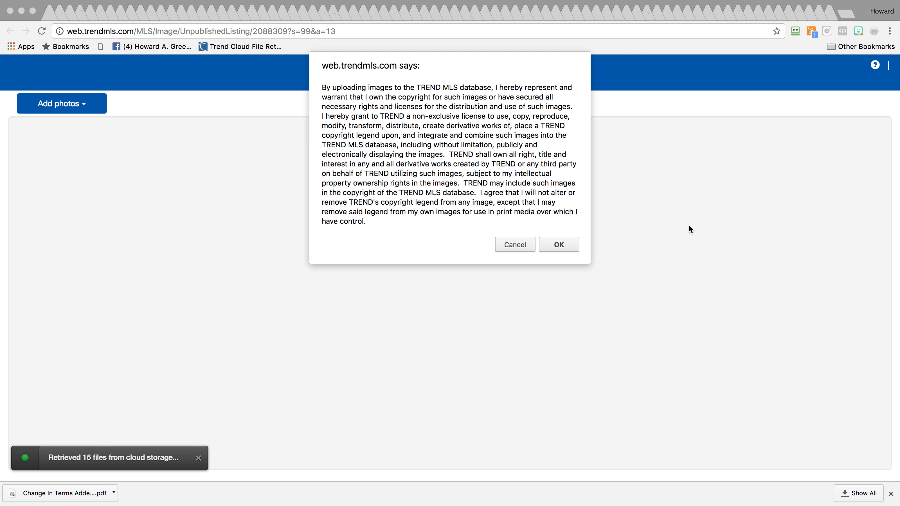
Accept the copyright terms and put the front exterior, photo 11 and the doorway photo first
click(558, 244)
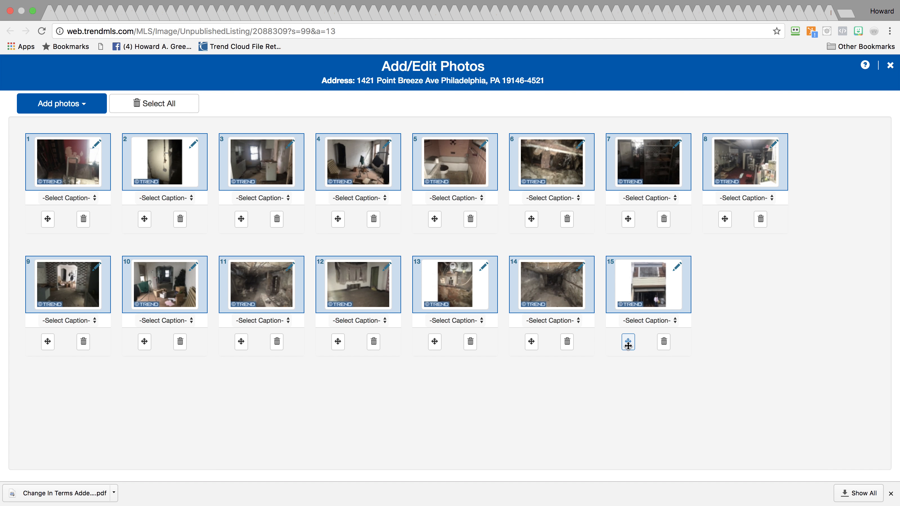
drag(627, 341, 65, 224)
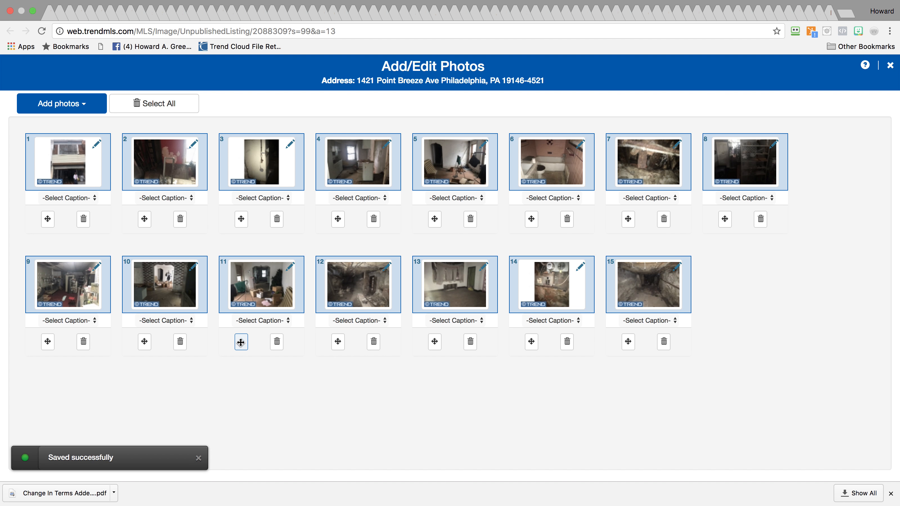
drag(238, 342, 145, 227)
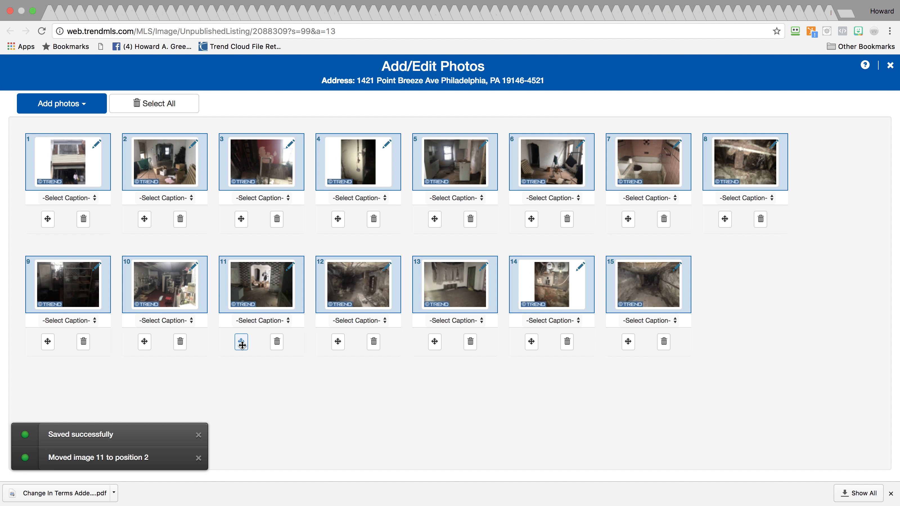
drag(245, 347, 250, 233)
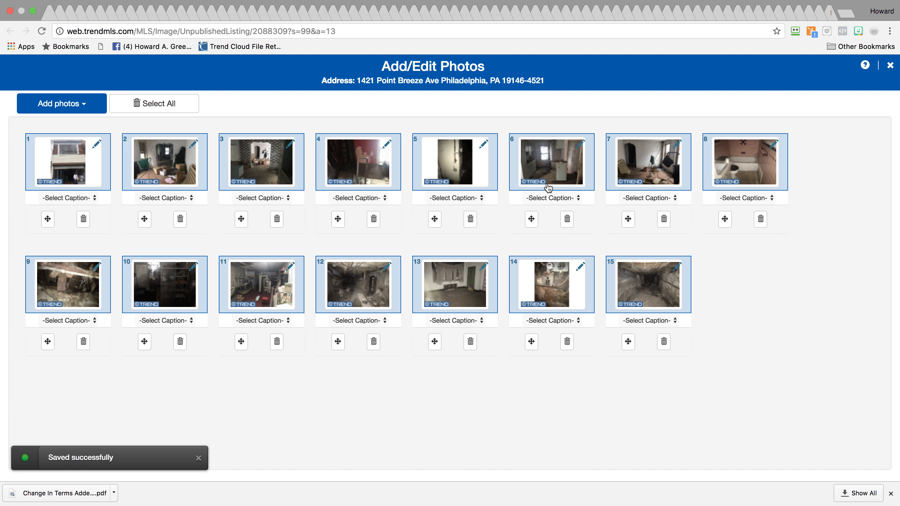
drag(530, 216, 363, 222)
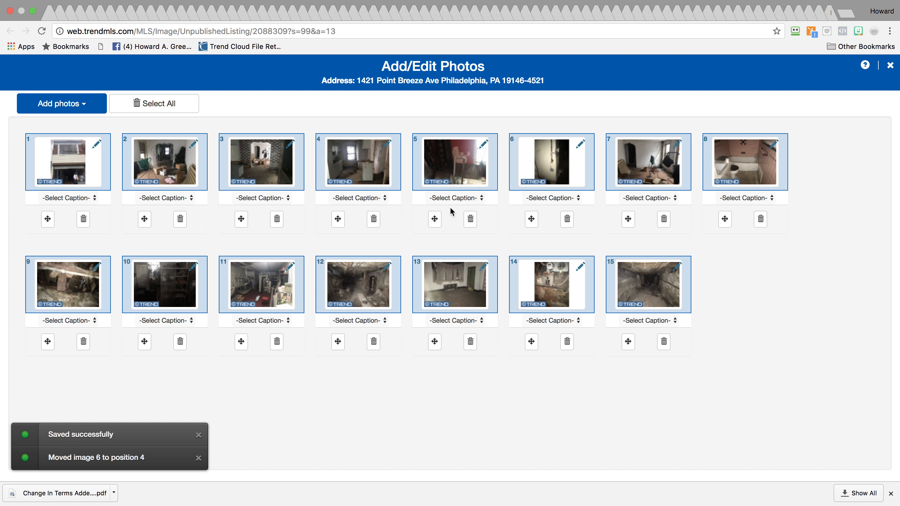
Rearrange the remaining photos, moving photo 8 last and photo 9 later in the order
drag(528, 221, 576, 341)
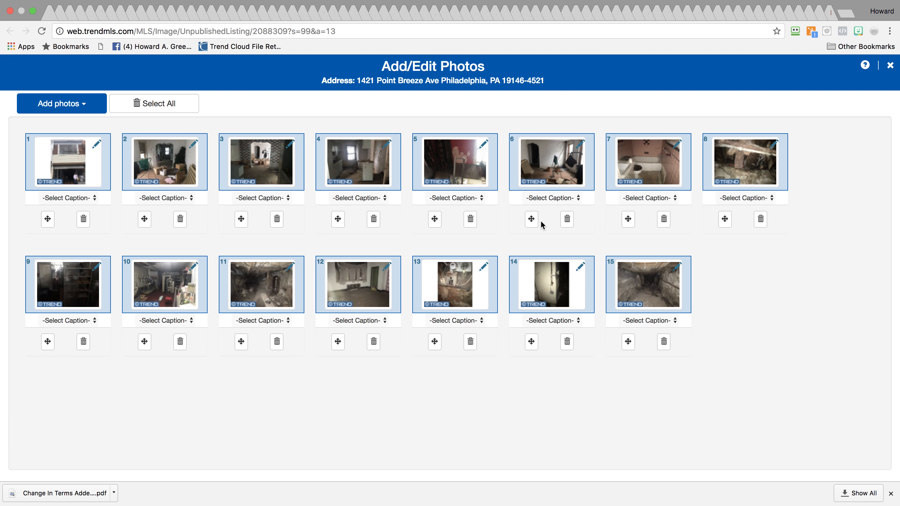
drag(725, 219, 557, 348)
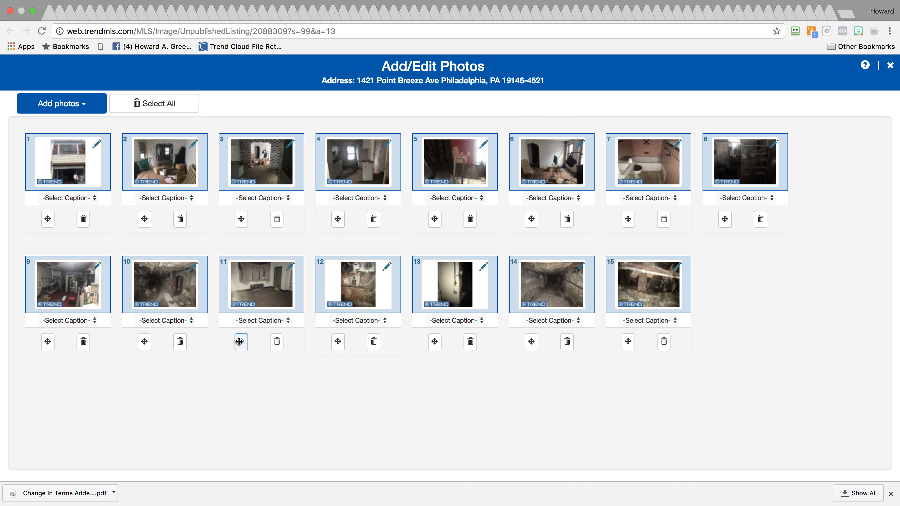
drag(240, 344, 555, 220)
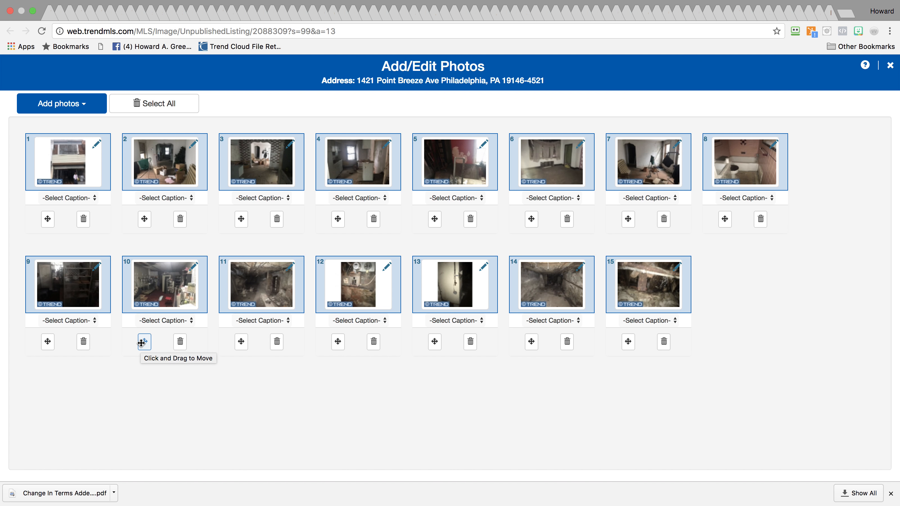
drag(142, 343, 143, 218)
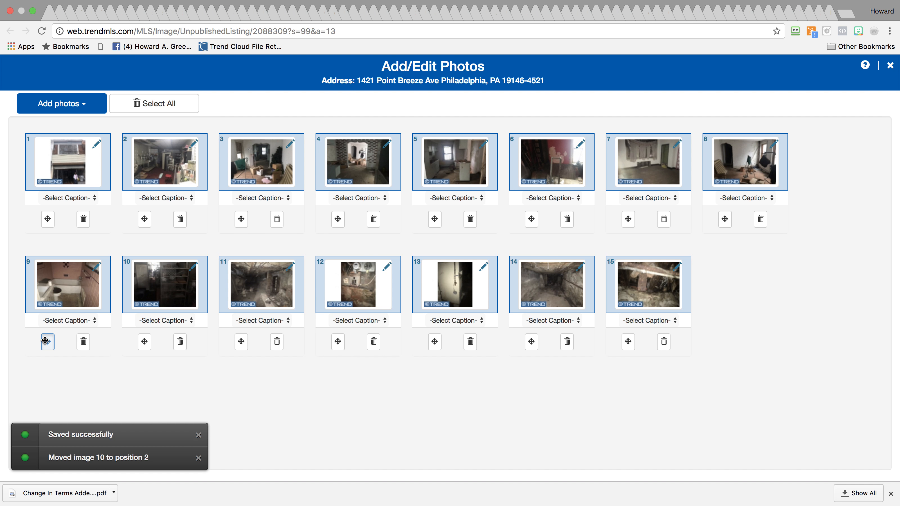
drag(45, 341, 662, 219)
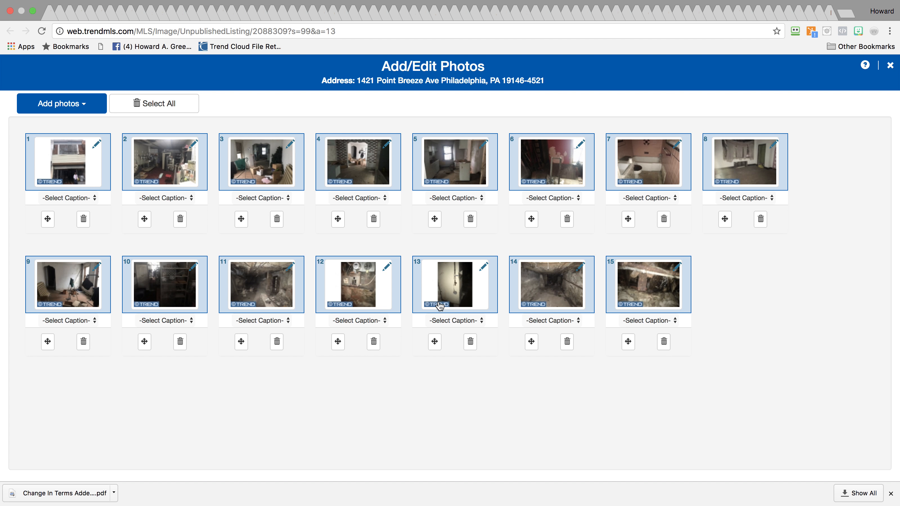
Close the photo editor and return to the TREND New / Unpublished Listings tab
click(891, 65)
mouse_move(898, 79)
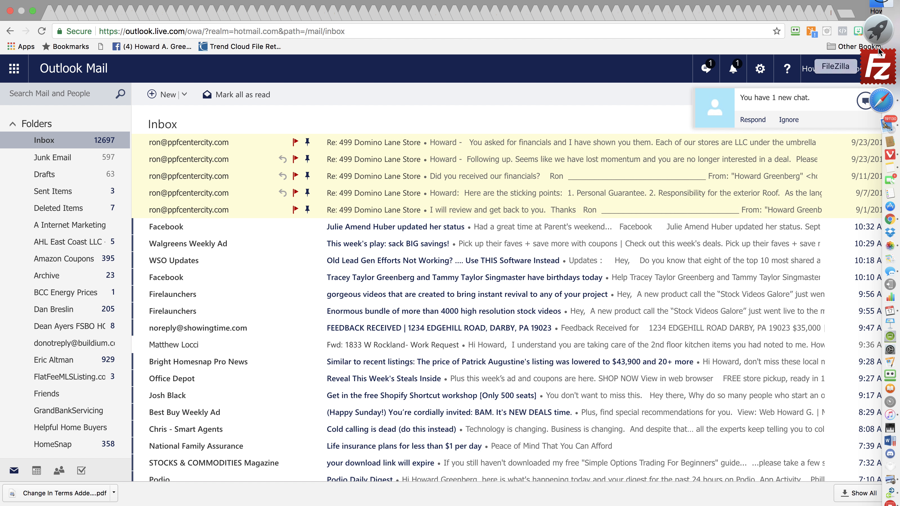
mouse_move(66, 2)
click(162, 6)
click(163, 6)
click(193, 6)
mouse_move(285, 7)
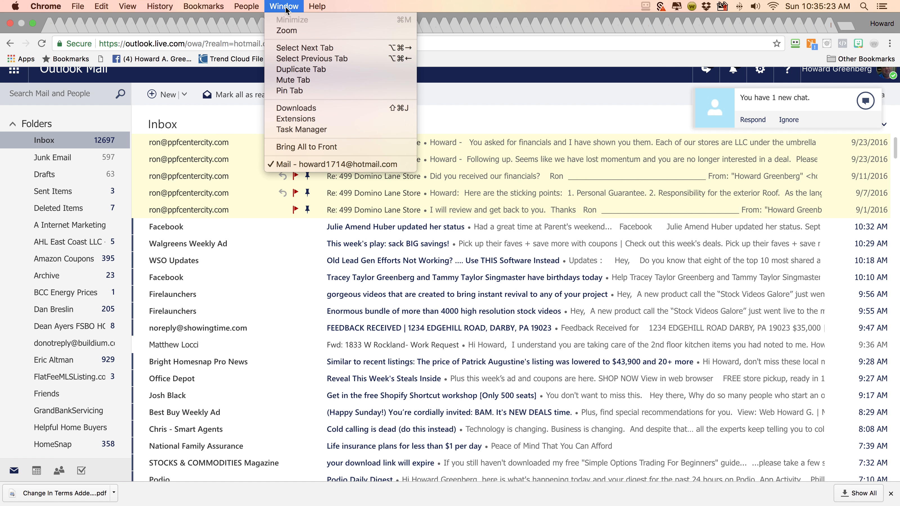
click(299, 49)
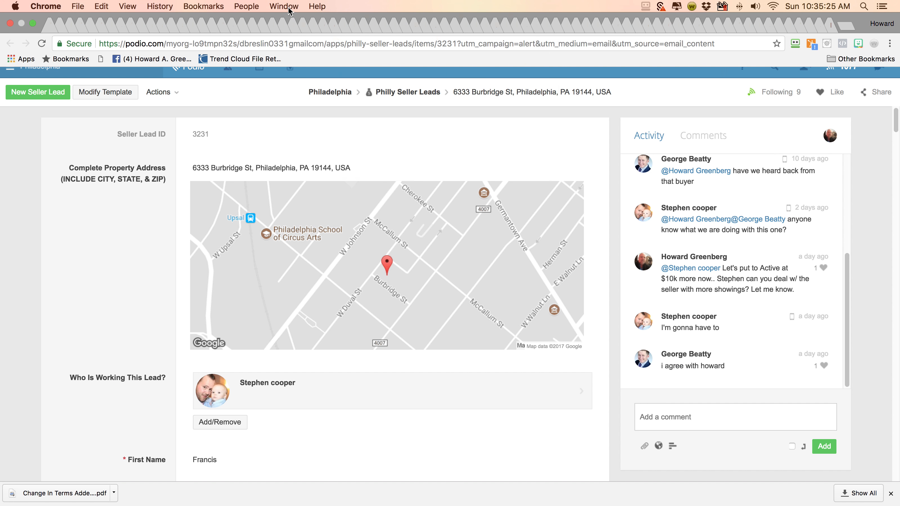
click(288, 7)
click(293, 57)
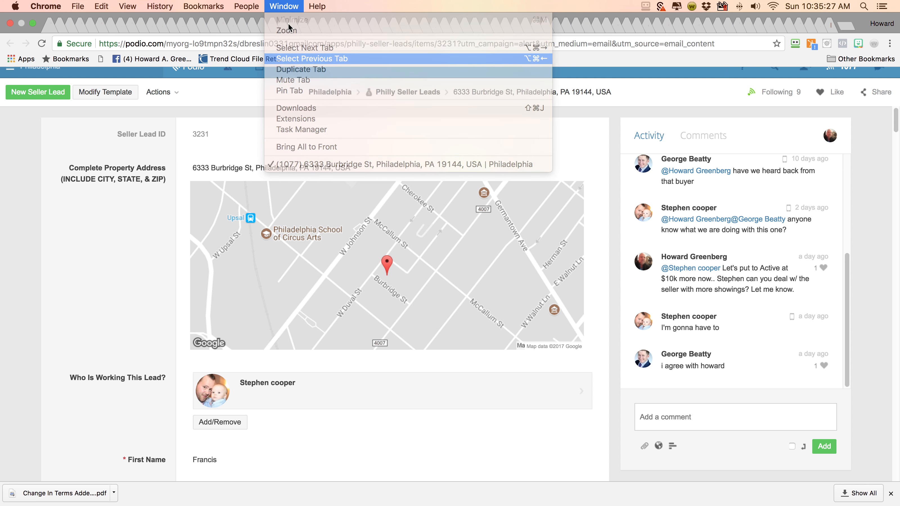
click(290, 8)
click(299, 58)
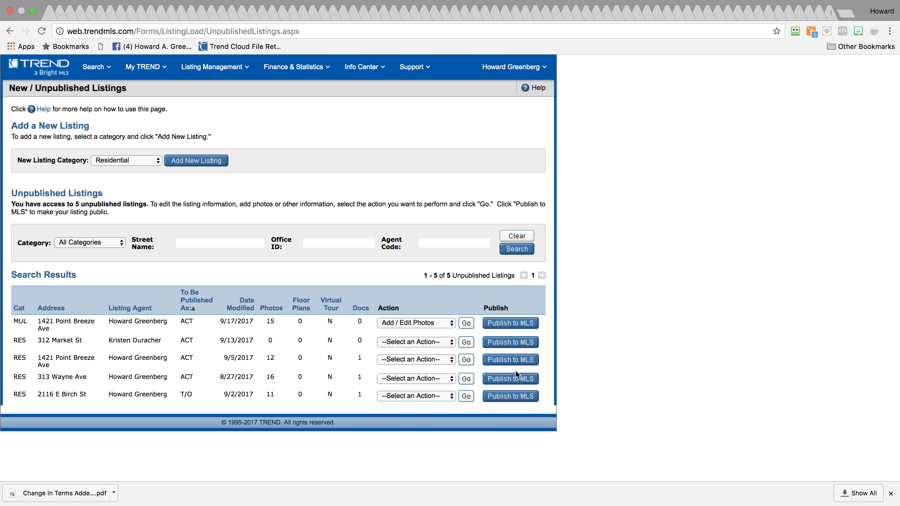
click(424, 328)
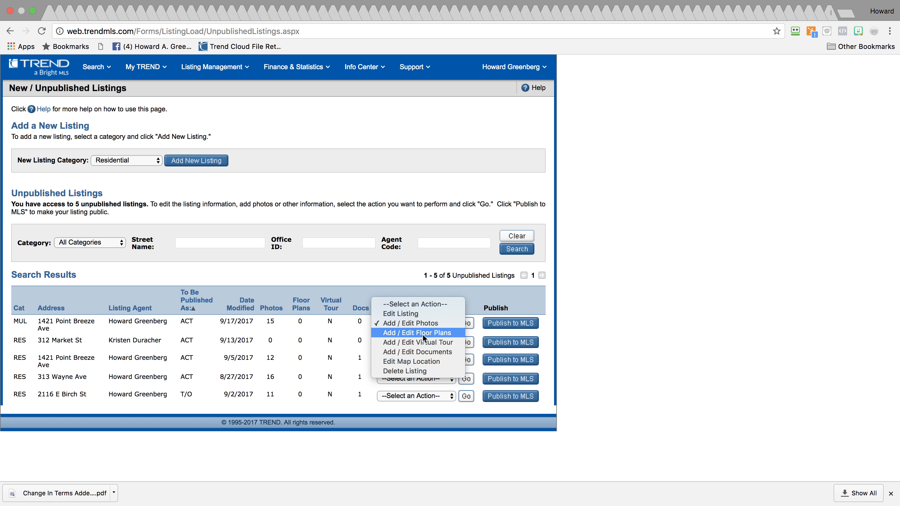
click(425, 352)
click(467, 324)
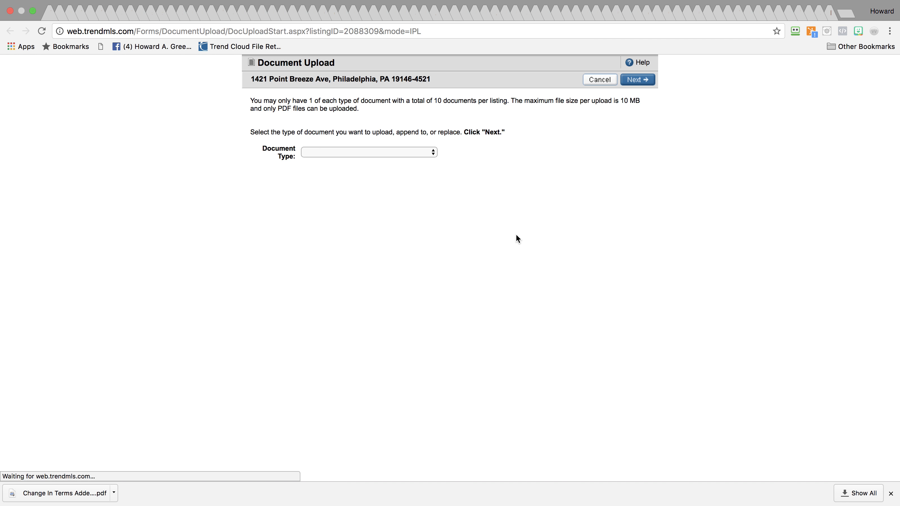
click(426, 153)
click(423, 162)
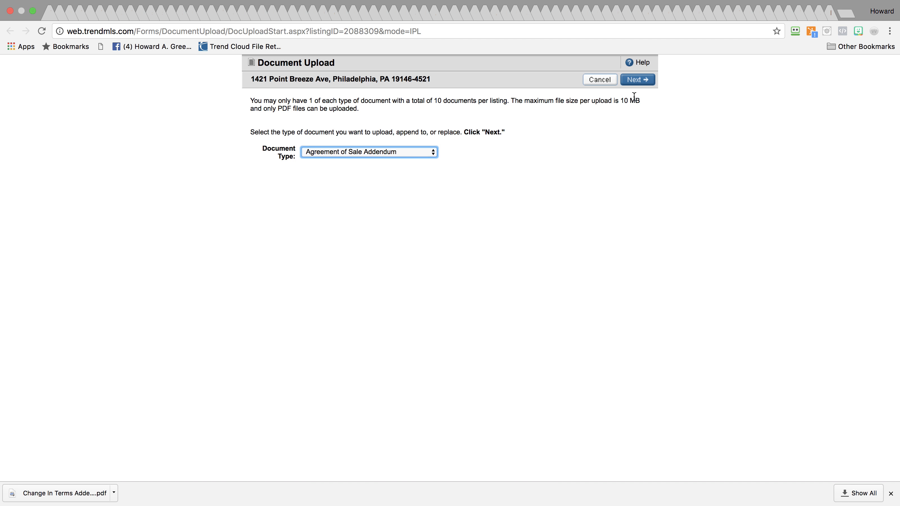
click(637, 80)
click(637, 80)
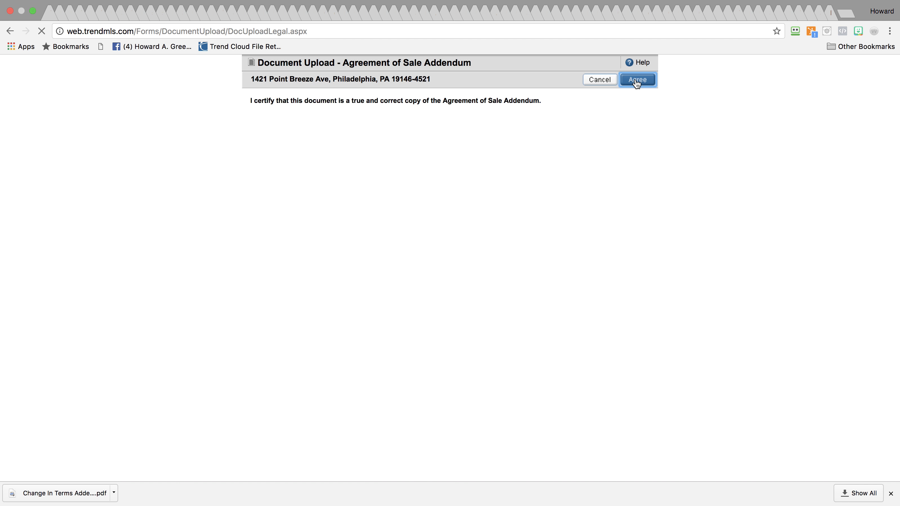
click(301, 151)
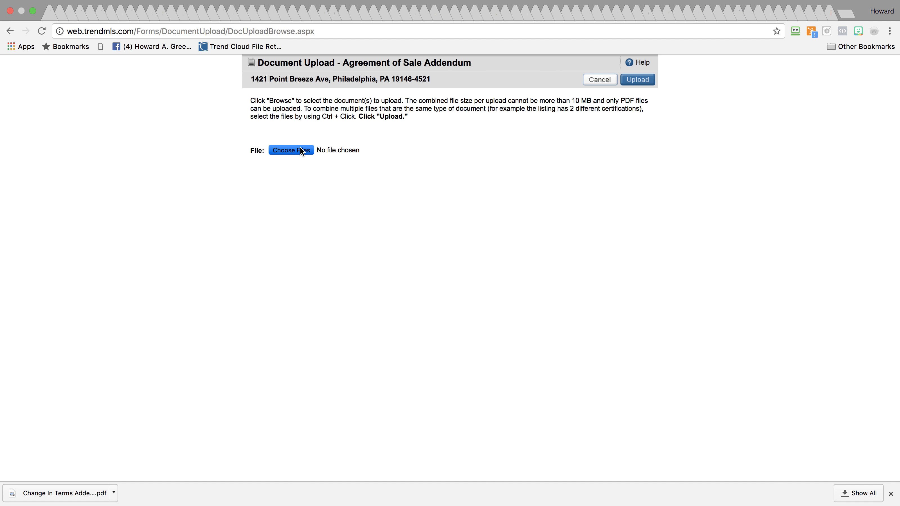
Search the file picker for 'DEI Addendum V3'
drag(647, 247, 759, 424)
click(716, 8)
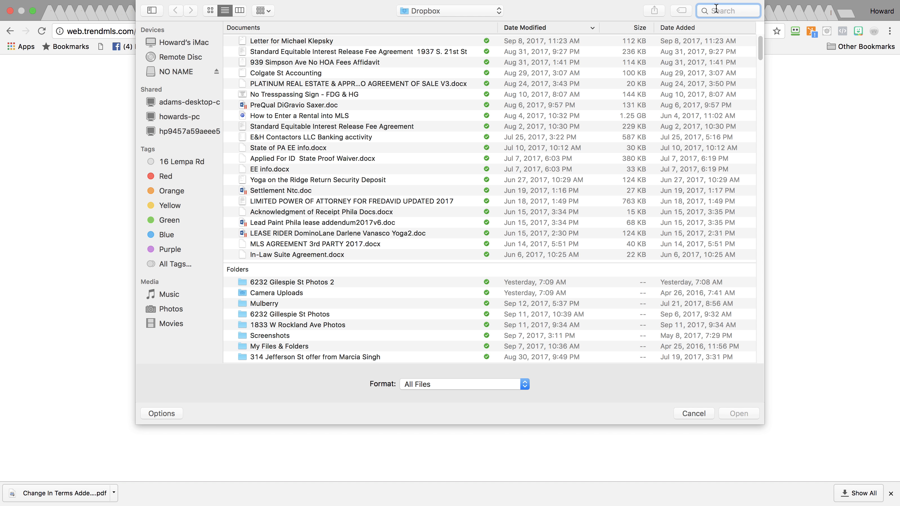
text(DEI )
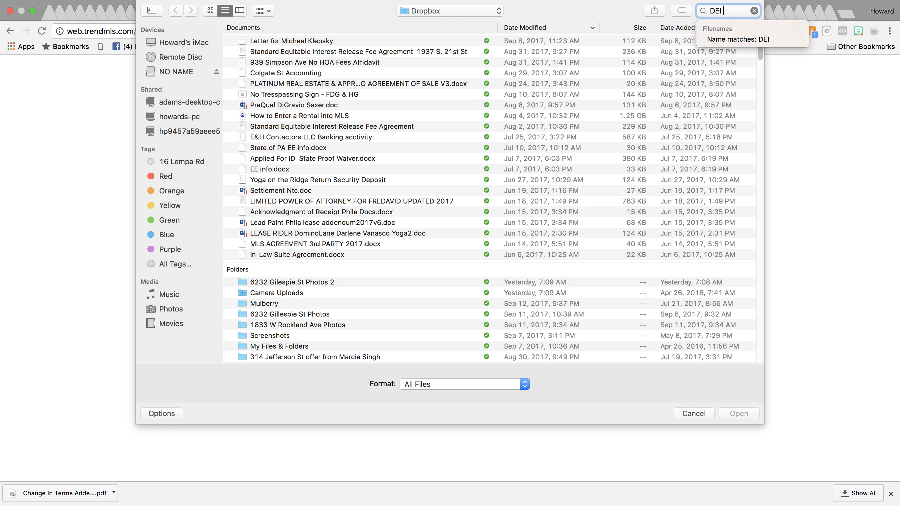
text(Addednum)
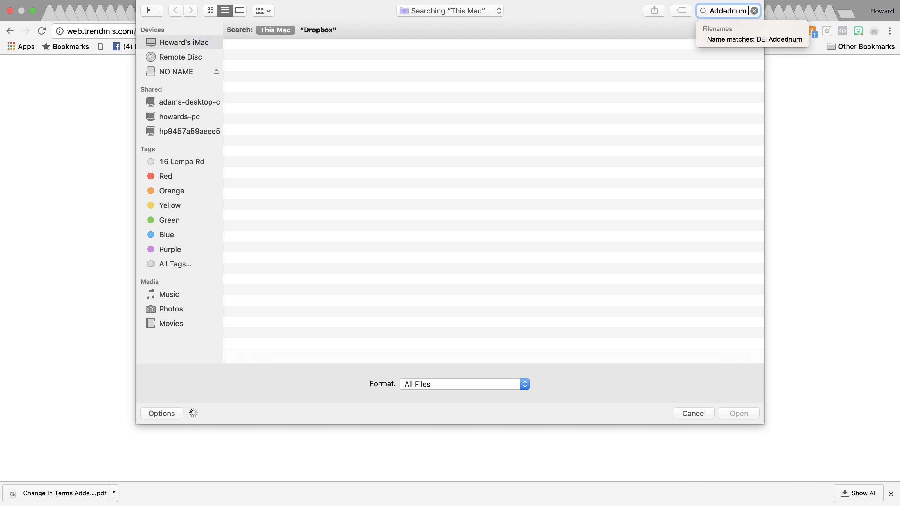
key(BackSpace)
key(BackSpace)
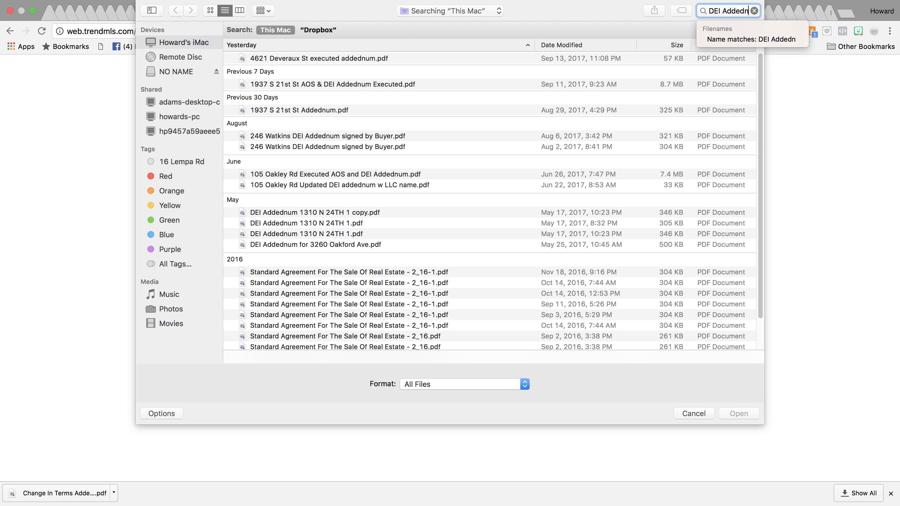
key(BackSpace)
text(ndum V)
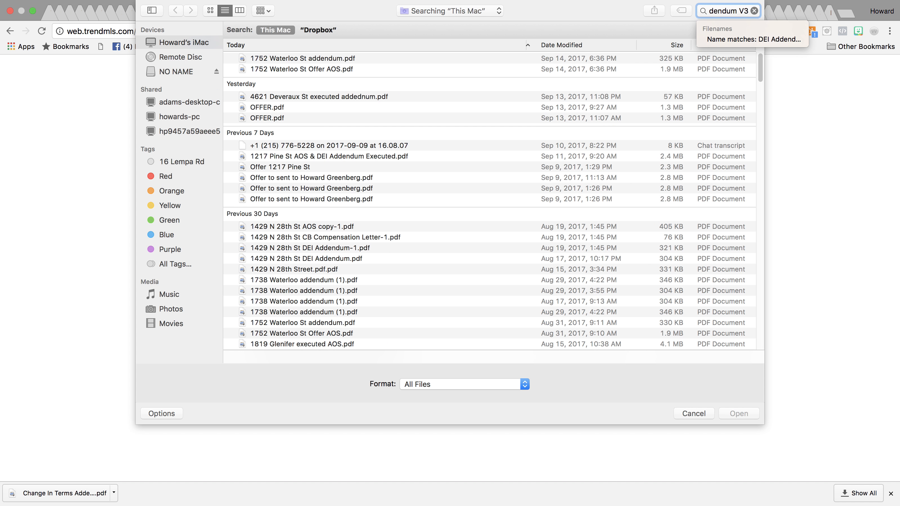
text(3)
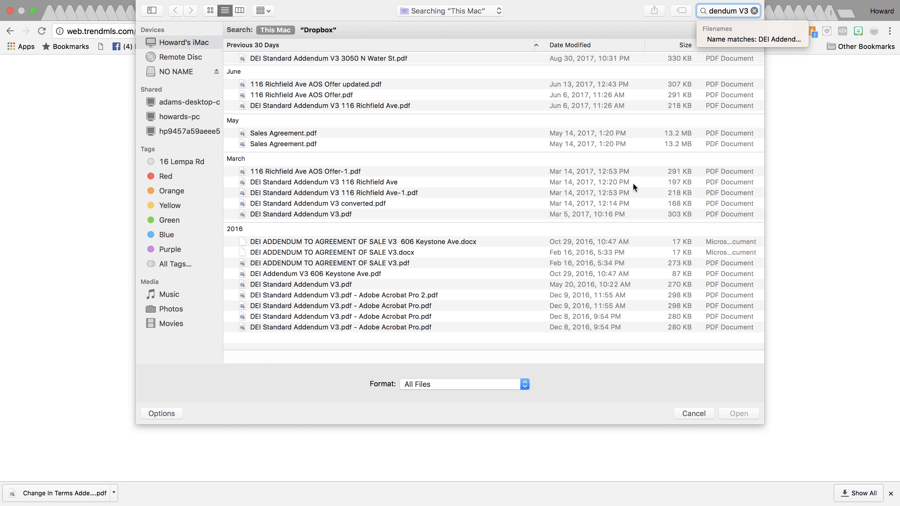
Attach the Dropbox copy of DEI Standard Addendum V3.pdf
click(442, 214)
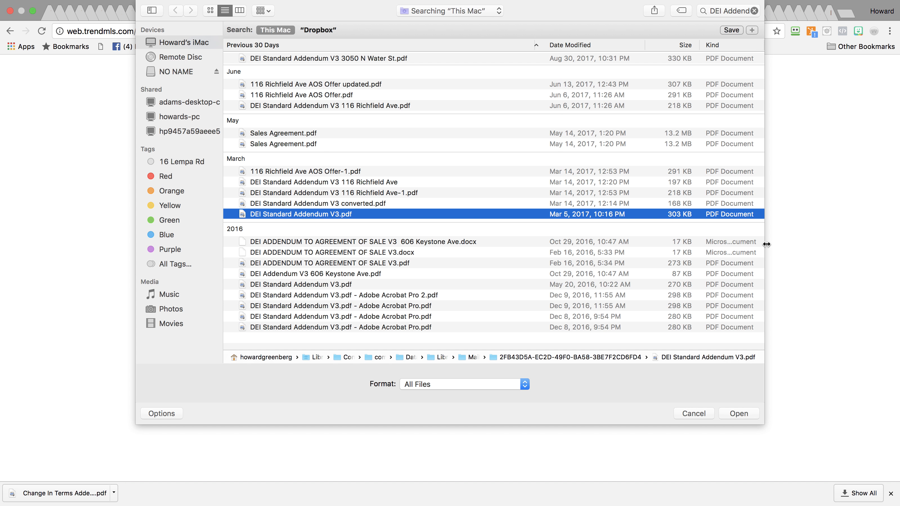
drag(710, 11, 757, 12)
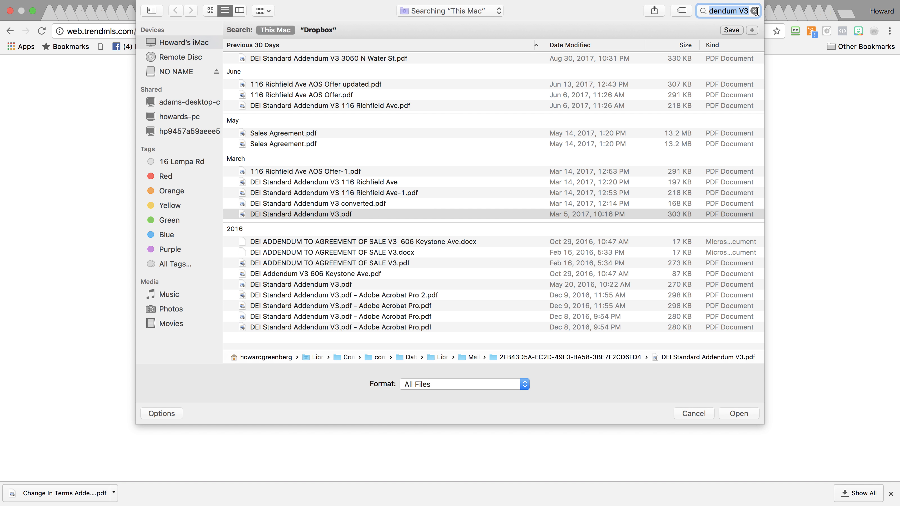
click(704, 12)
click(544, 284)
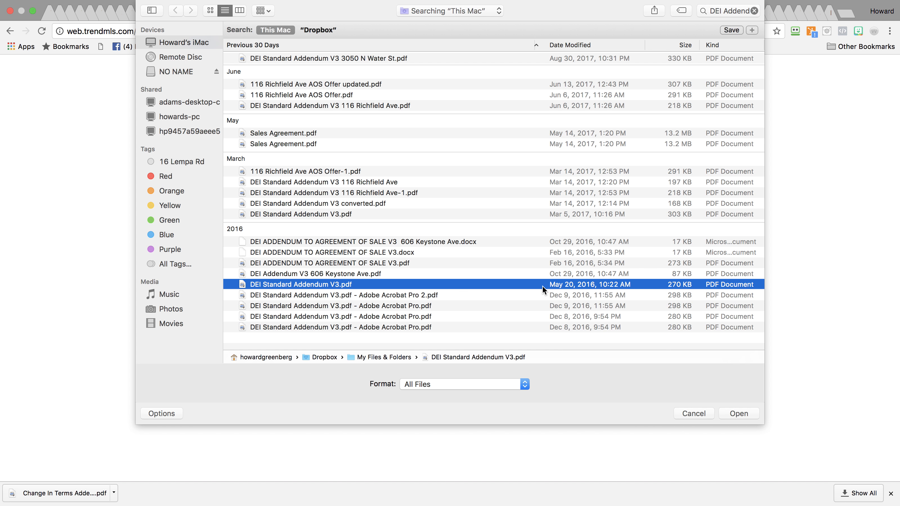
click(744, 413)
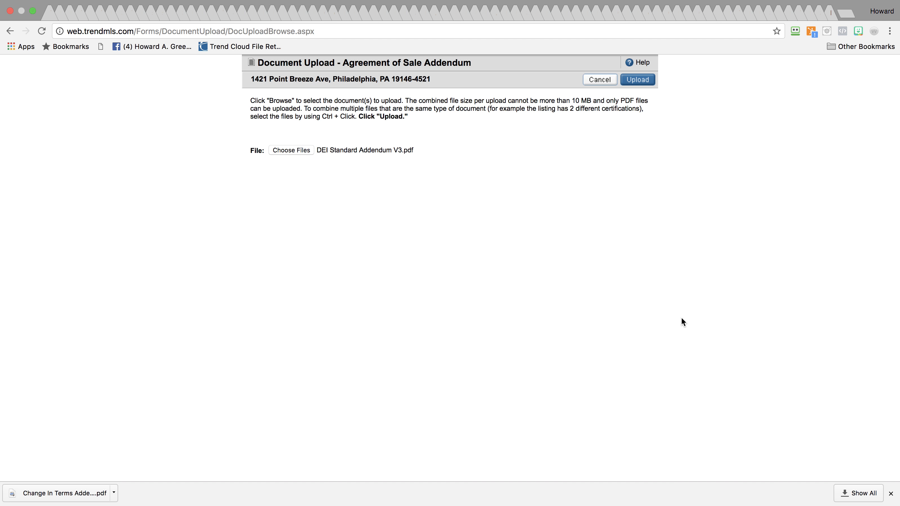
Upload the addendum and close the confirmation to return to New / Unpublished Listings
click(638, 79)
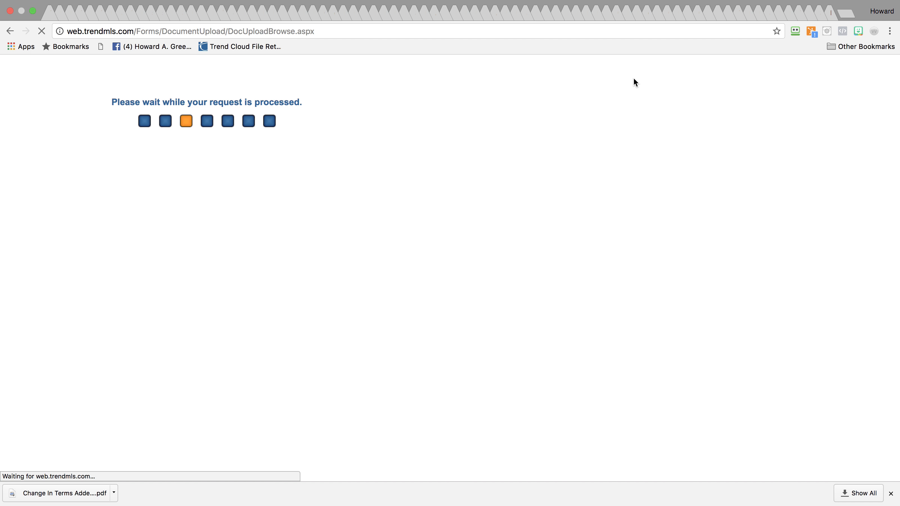
click(538, 82)
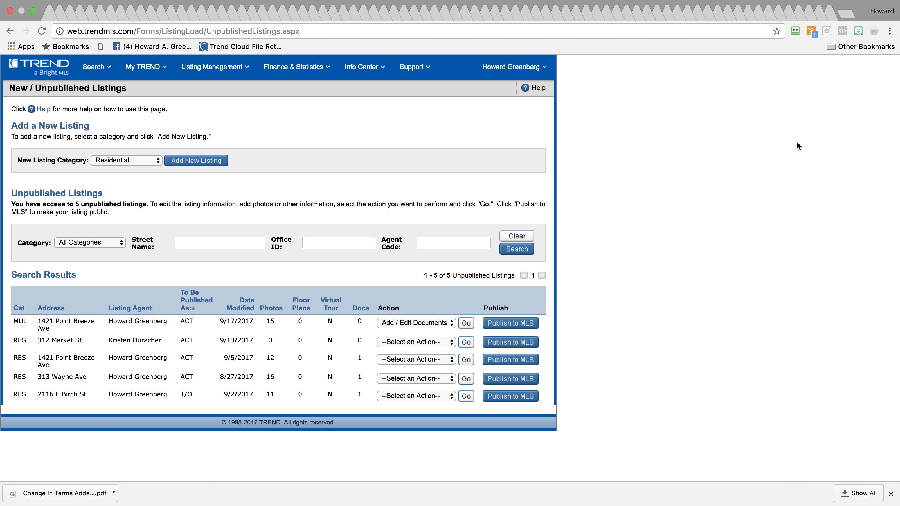
click(512, 324)
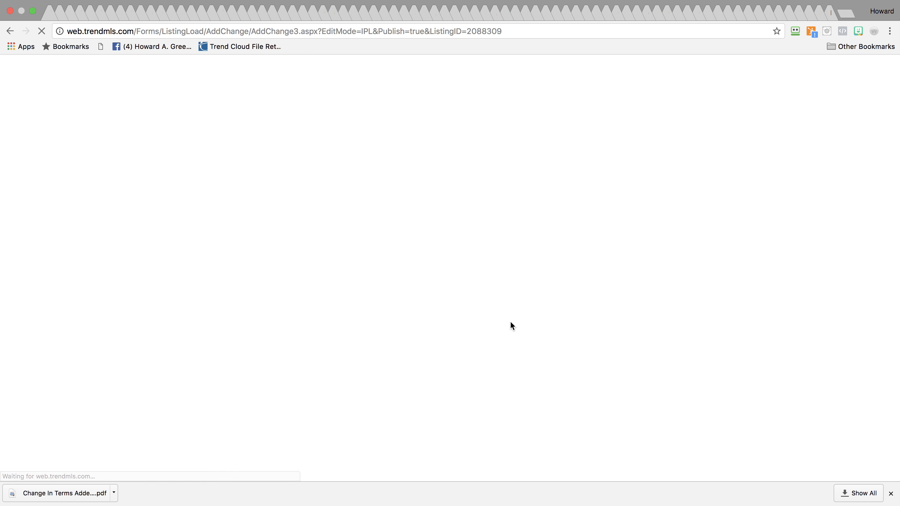
click(532, 110)
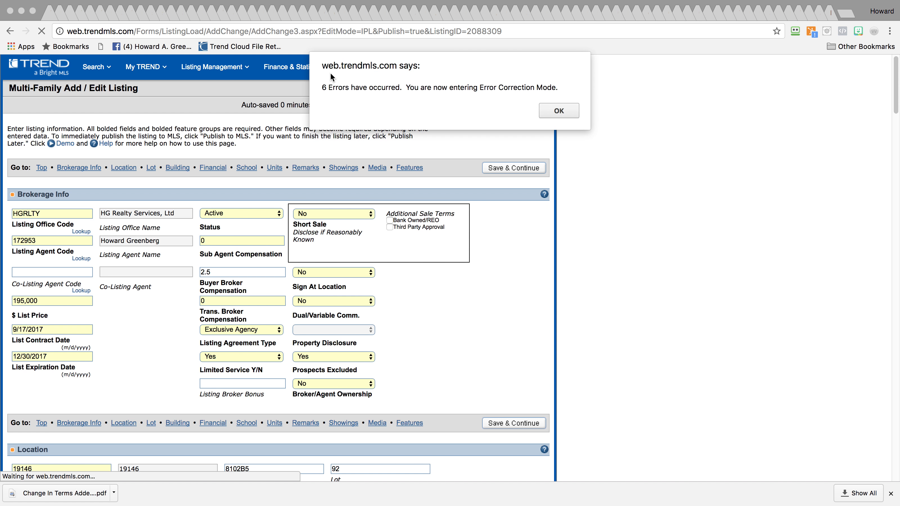
click(557, 110)
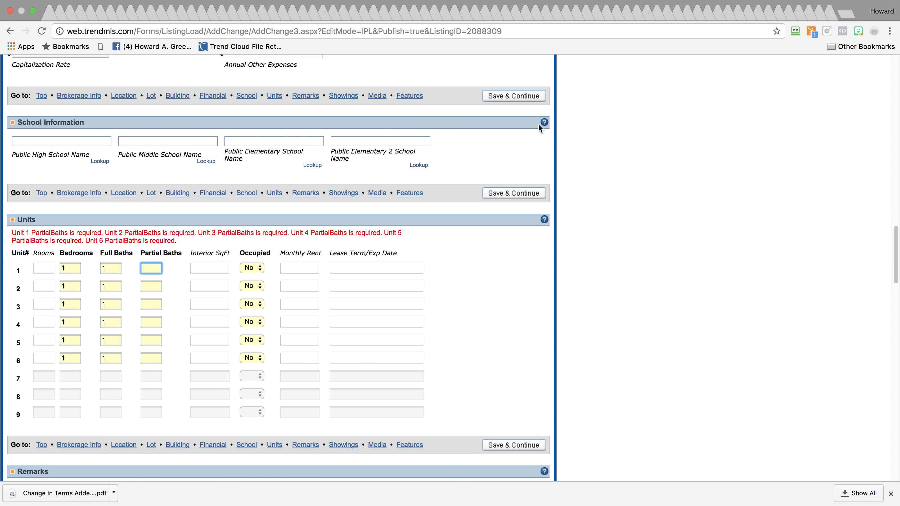
Enter 0 partial baths for each of the six units
text(0)
click(152, 286)
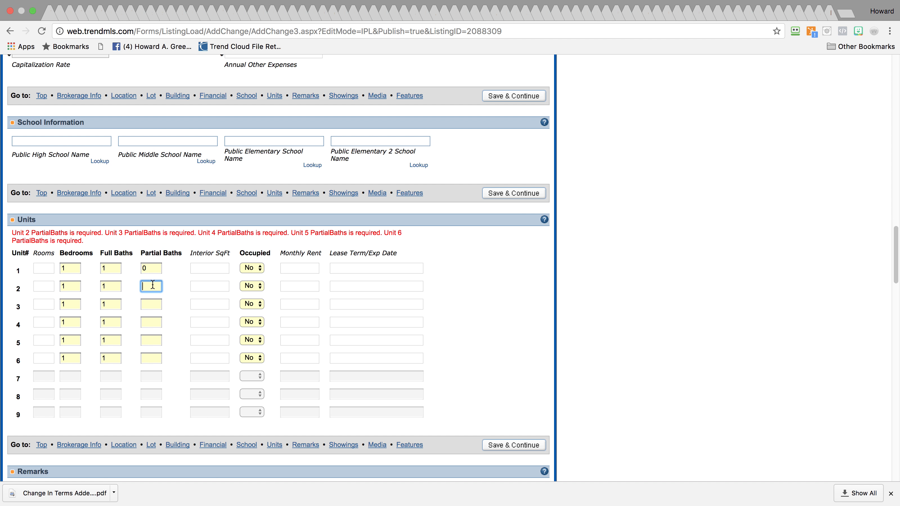
text(0)
click(152, 305)
text(0)
click(151, 314)
text(0)
click(158, 333)
text(0)
click(154, 351)
text(0)
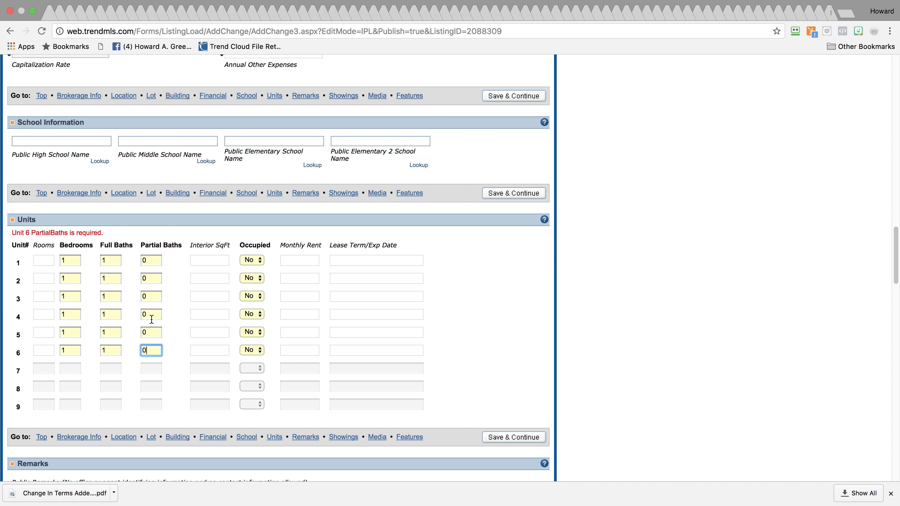
Change Total Units from 6 to 2 and mark unit 1 as occupied
mouse_move(896, 266)
drag(890, 250, 886, 174)
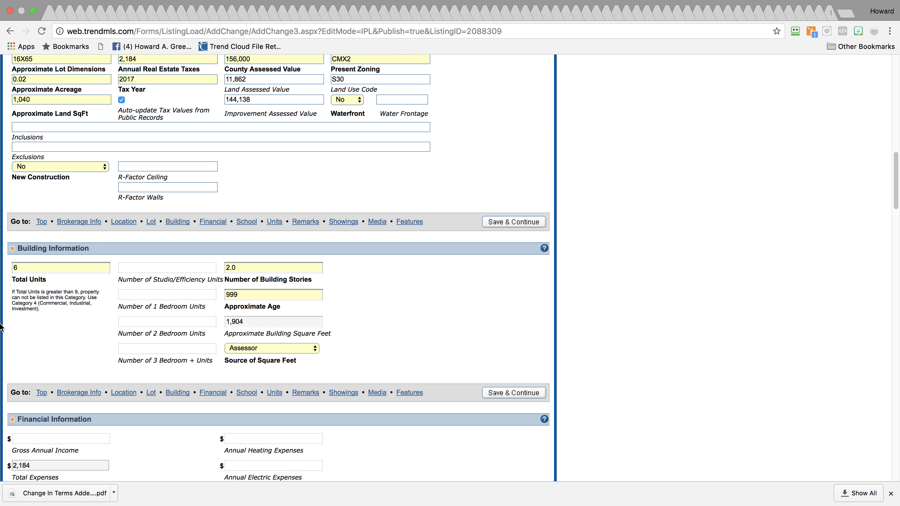
drag(26, 268, 1, 268)
text(2)
click(187, 266)
drag(894, 200, 873, 282)
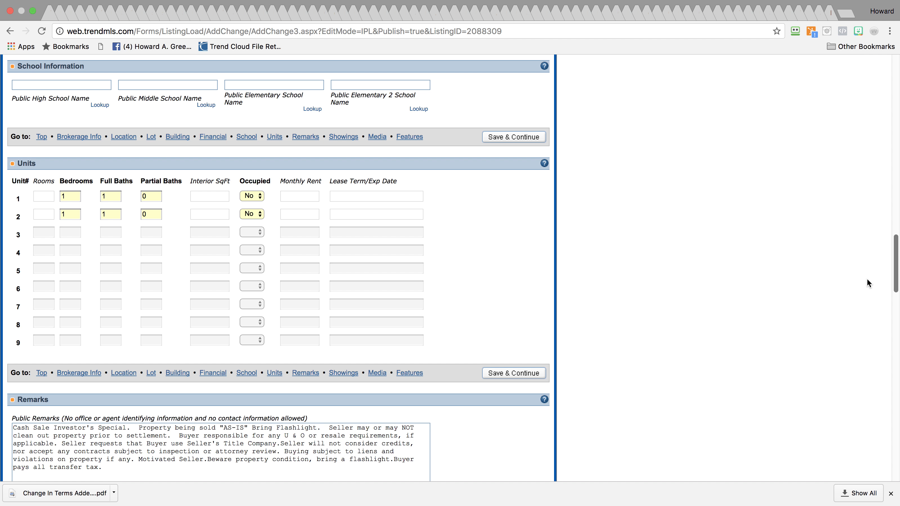
click(253, 196)
key(Return)
drag(894, 288, 892, 312)
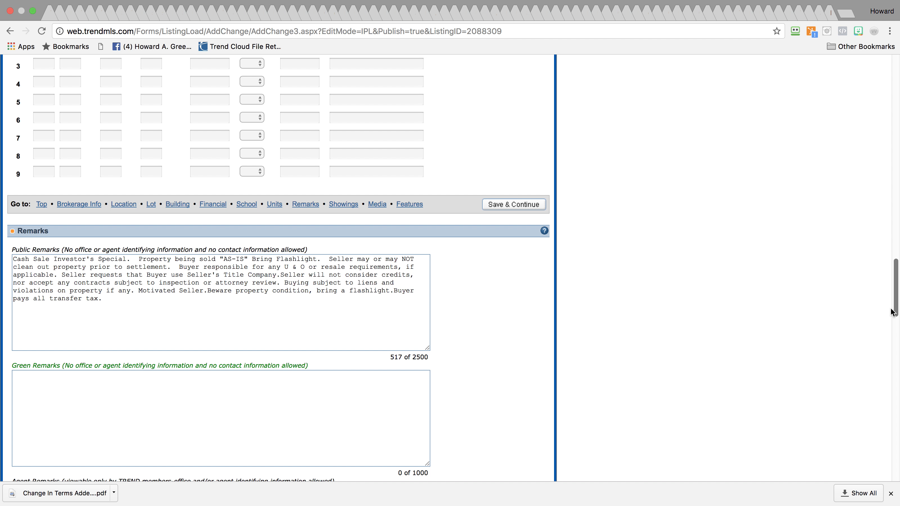
drag(892, 312, 895, 294)
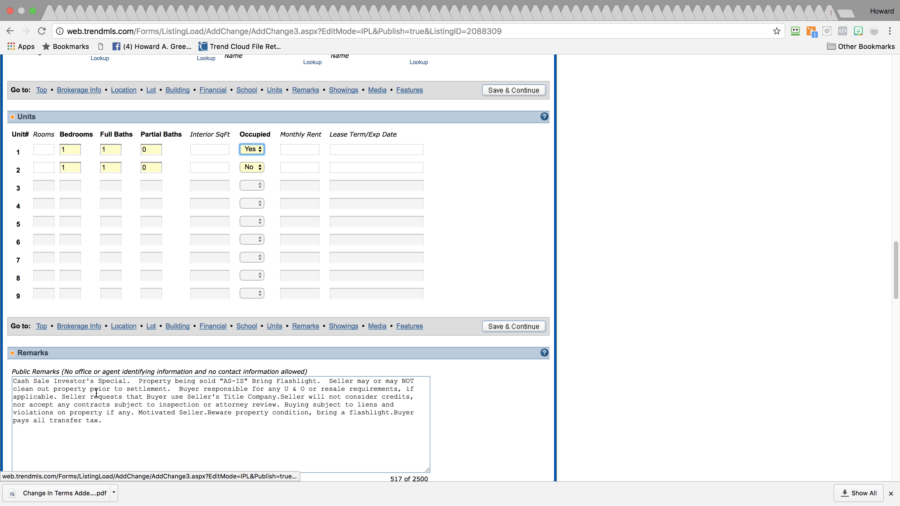
Begin the public remarks with 'Mixed Use Commercial Storefront & Apartment.', fixing the 'Stoefront' typo
click(14, 380)
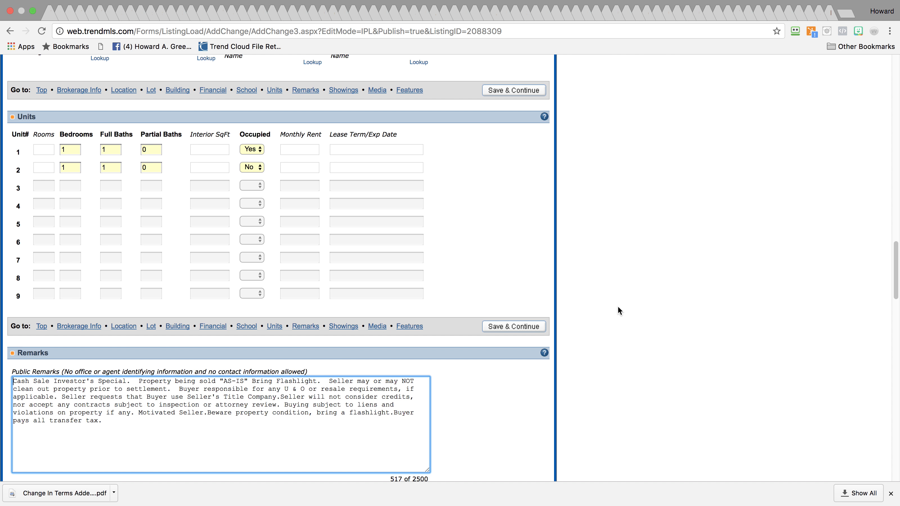
text(Mixed Use )
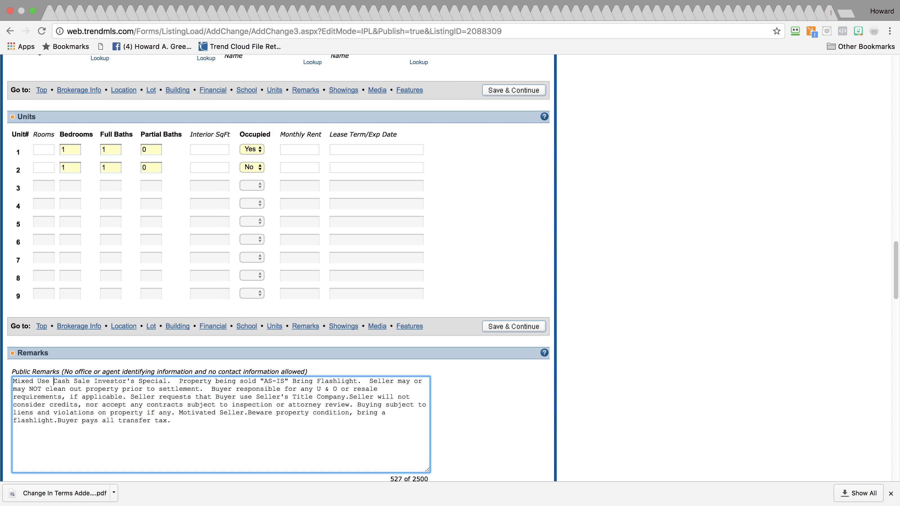
text(Comm)
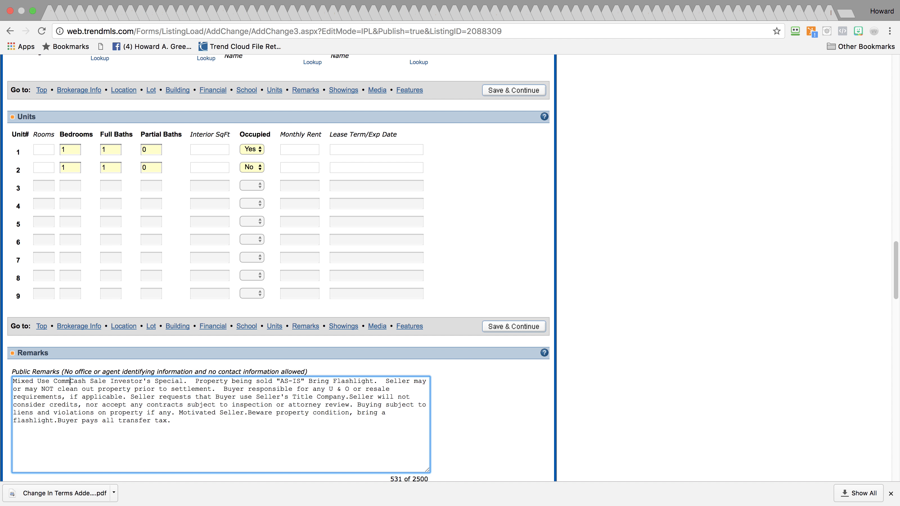
text(erc)
text(ial Stoe)
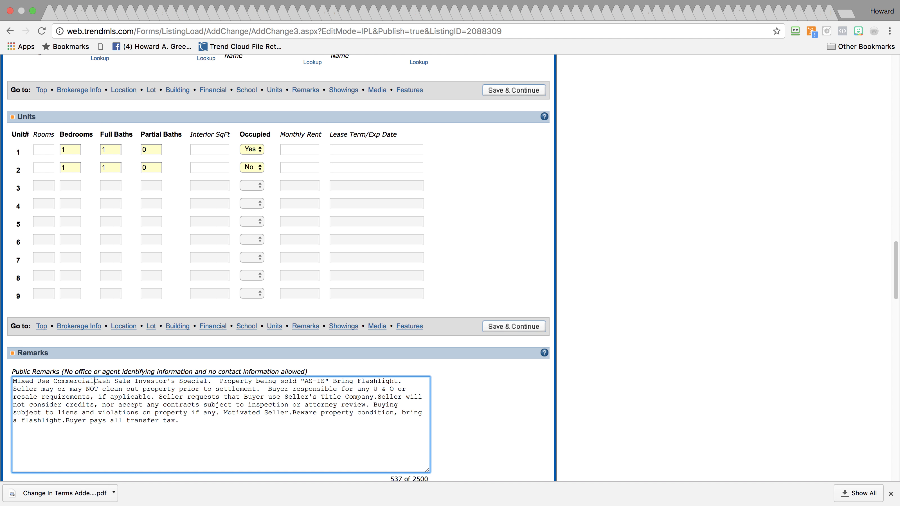
text(fro)
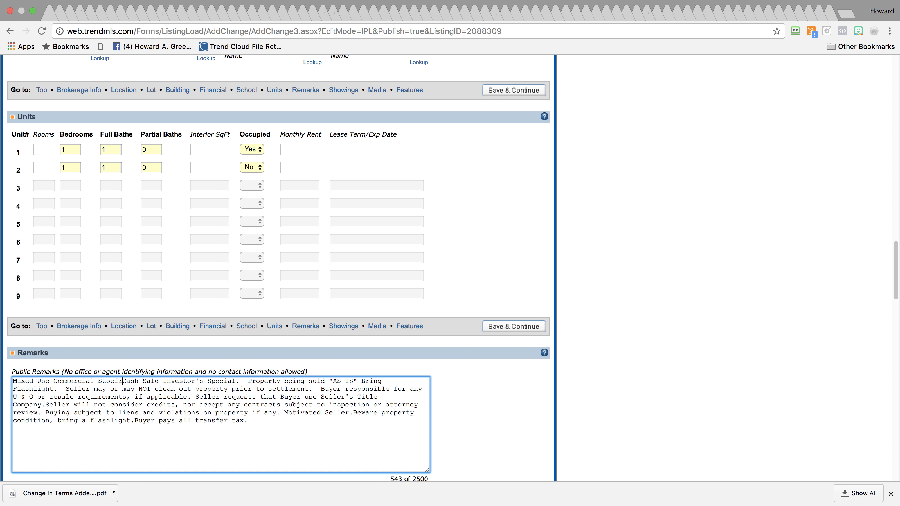
text(nt & )
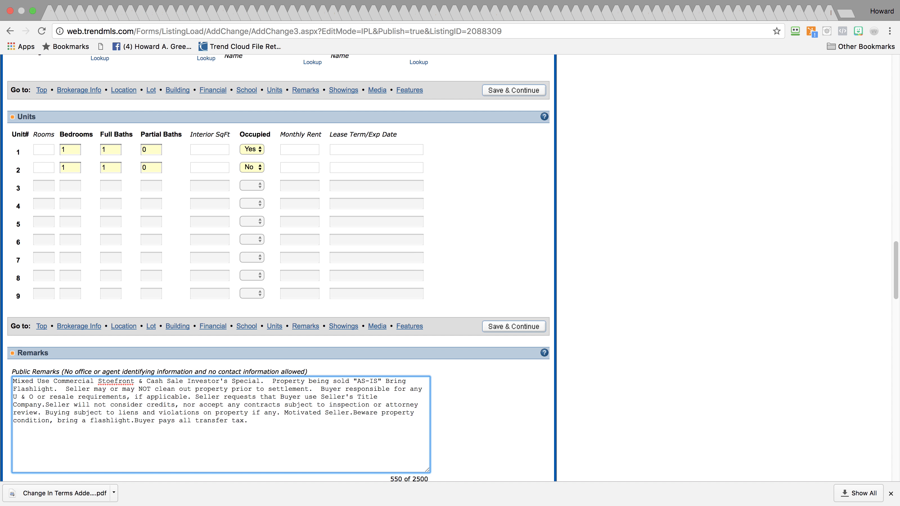
text(Apartment)
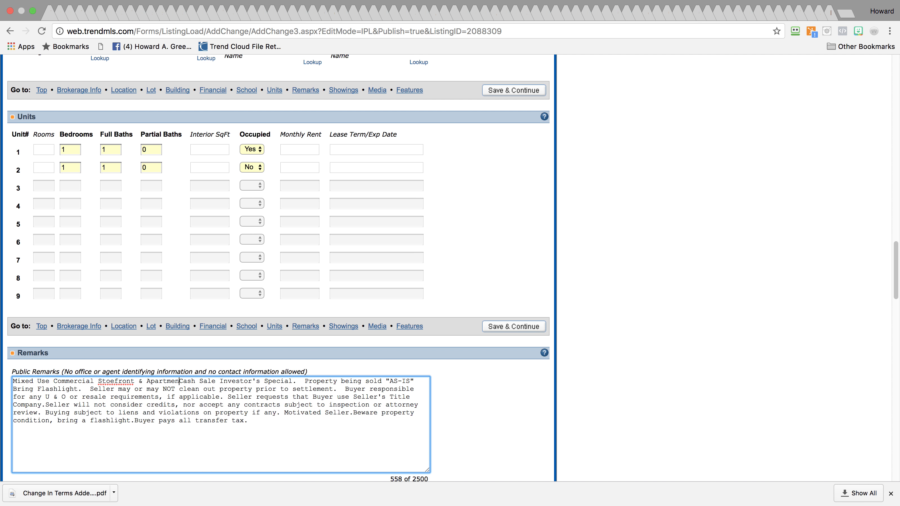
text(.)
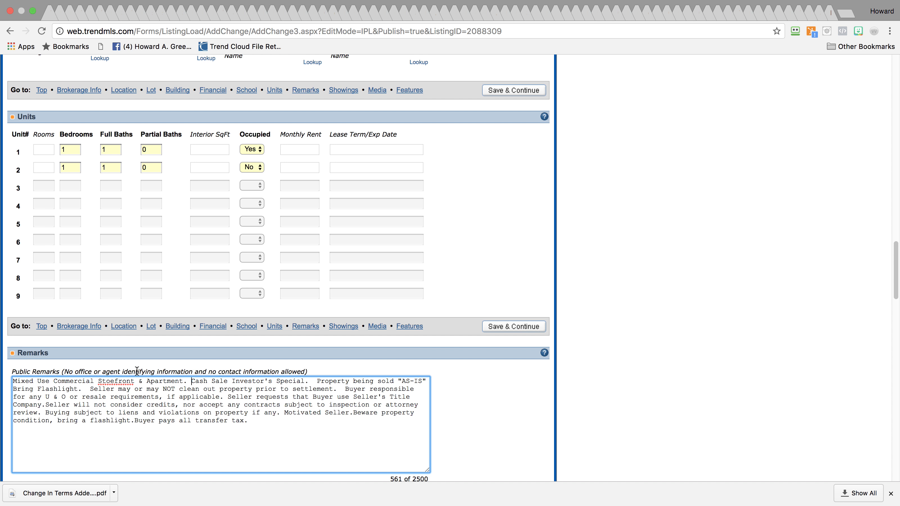
click(111, 381)
text(r)
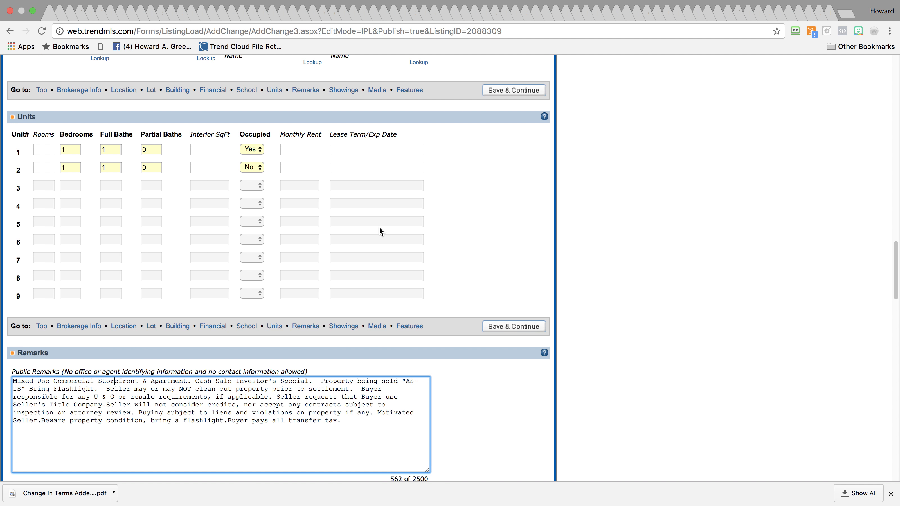
Set unit 1 to not occupied and accept the MIXED, BUYER and SELLER restricted-word warnings
click(252, 150)
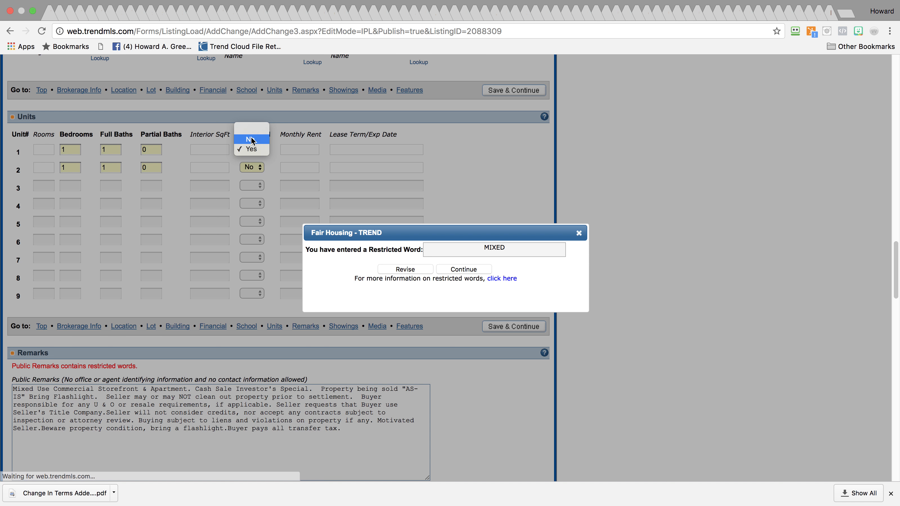
click(251, 139)
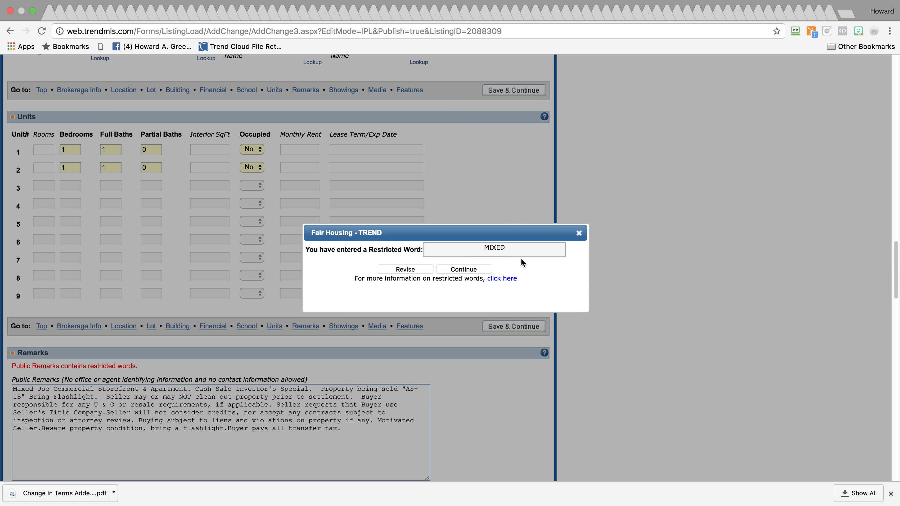
click(473, 270)
click(474, 271)
click(473, 271)
click(473, 271)
click(473, 270)
click(473, 271)
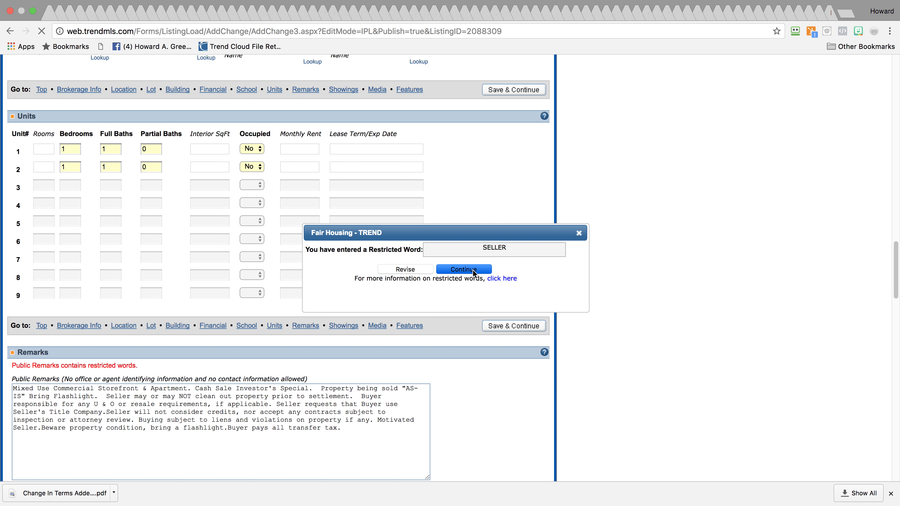
click(472, 271)
click(472, 270)
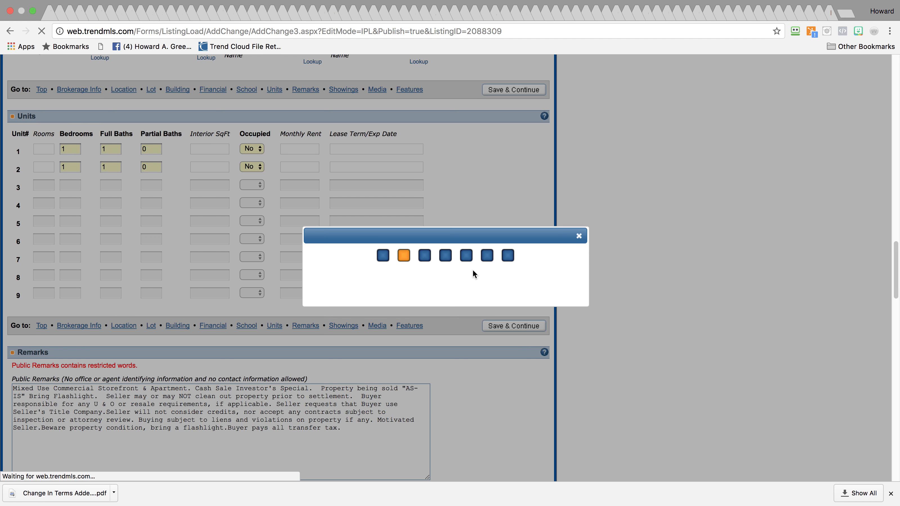
click(473, 271)
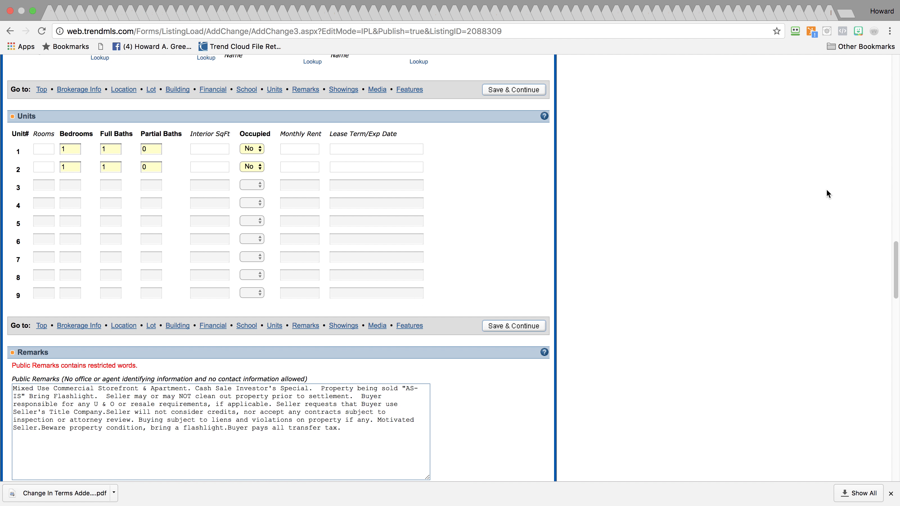
Publish the listing to the MLS and confirm the 195,000 Multi-Family verification
mouse_move(886, 276)
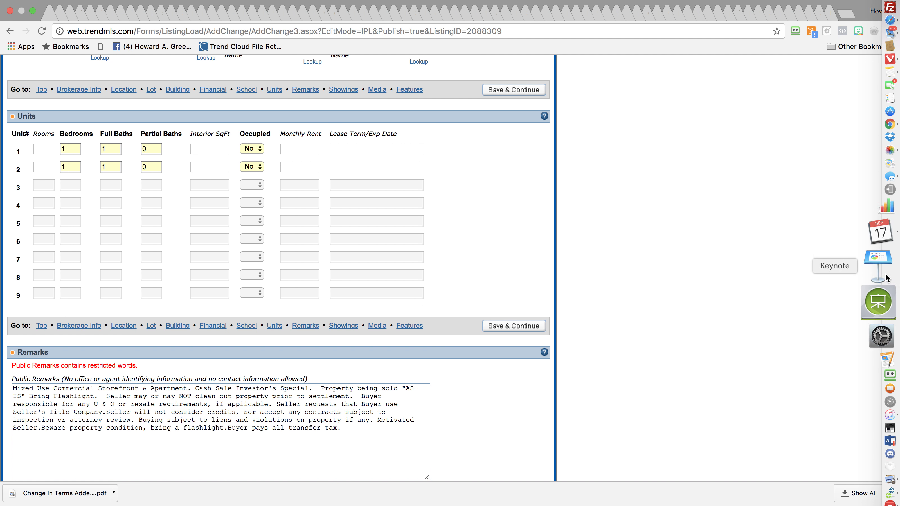
scroll(881, 319, down, 12)
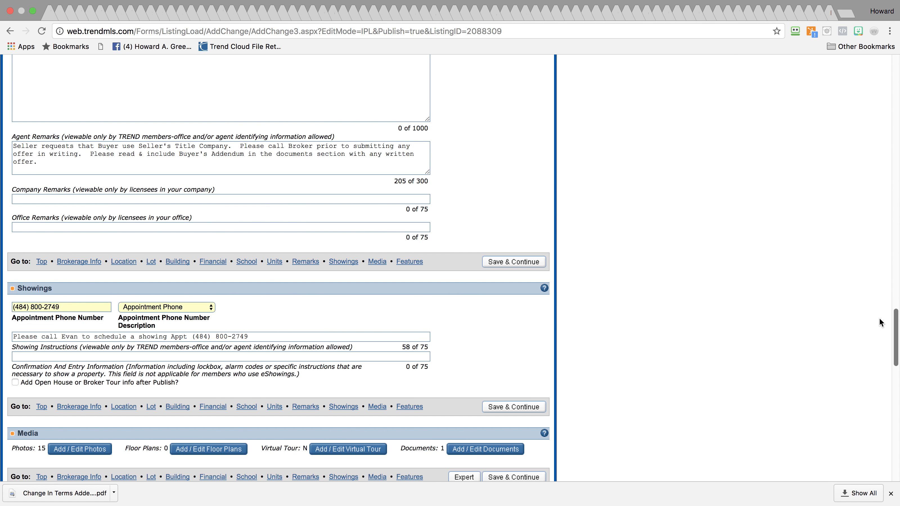
scroll(880, 319, down, 15)
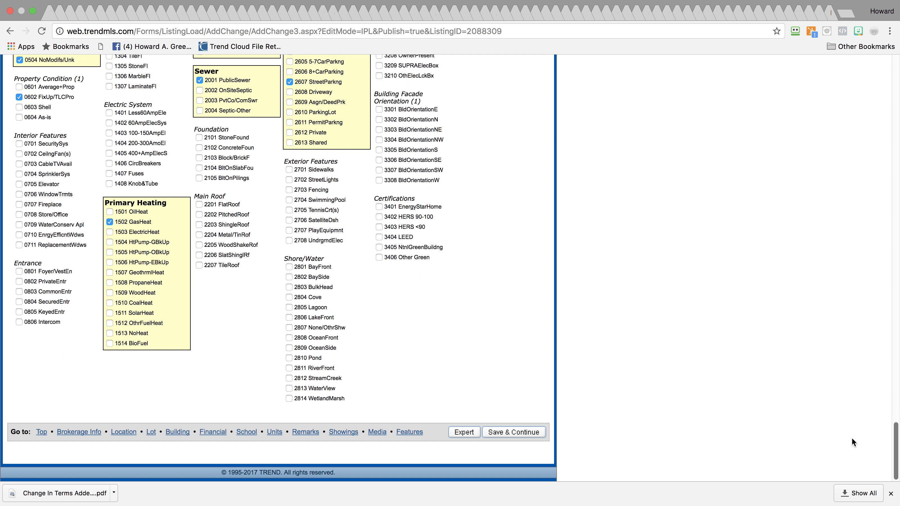
key(Home)
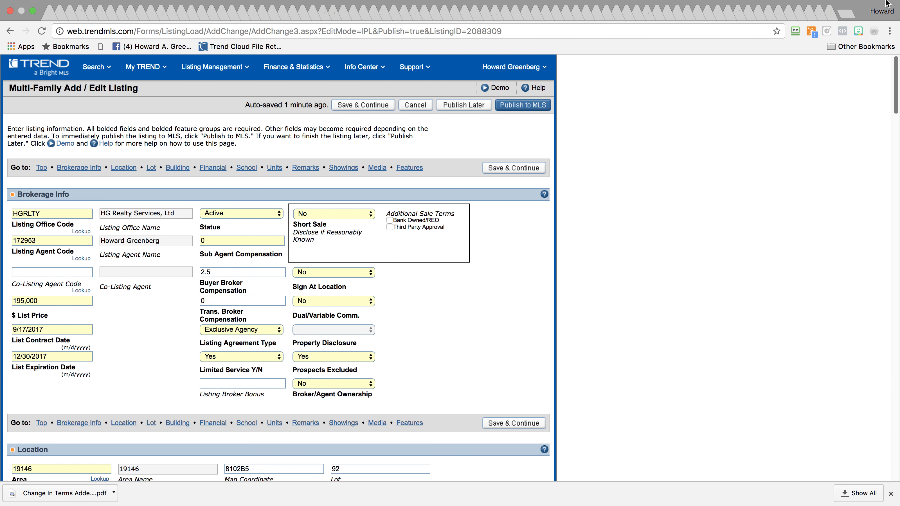
click(527, 107)
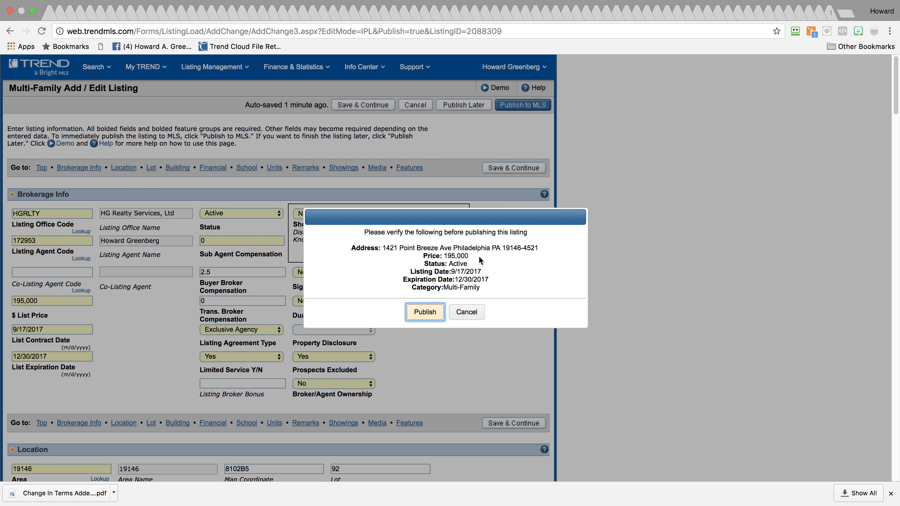
click(425, 315)
mouse_move(890, 91)
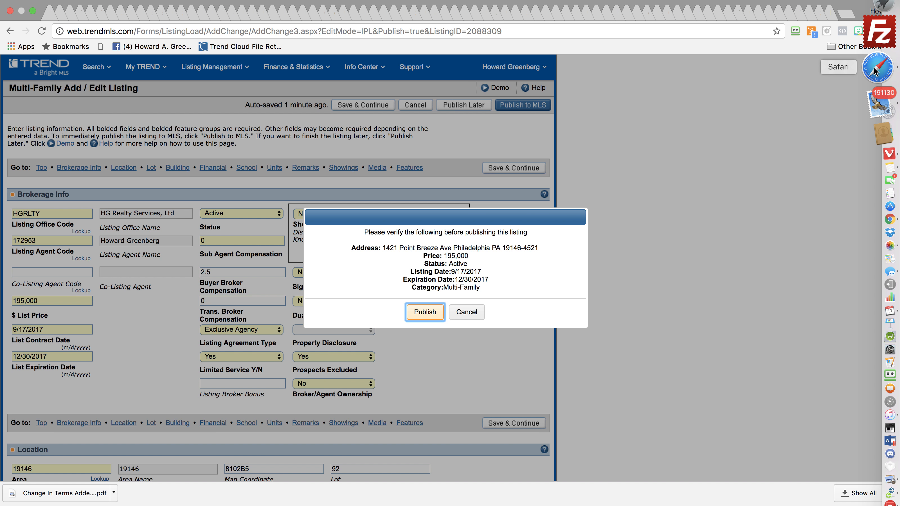
click(874, 67)
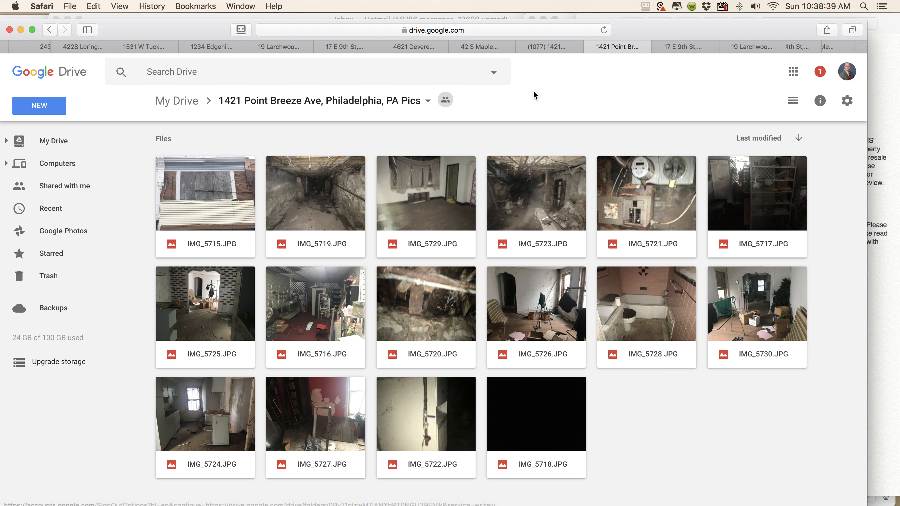
click(73, 6)
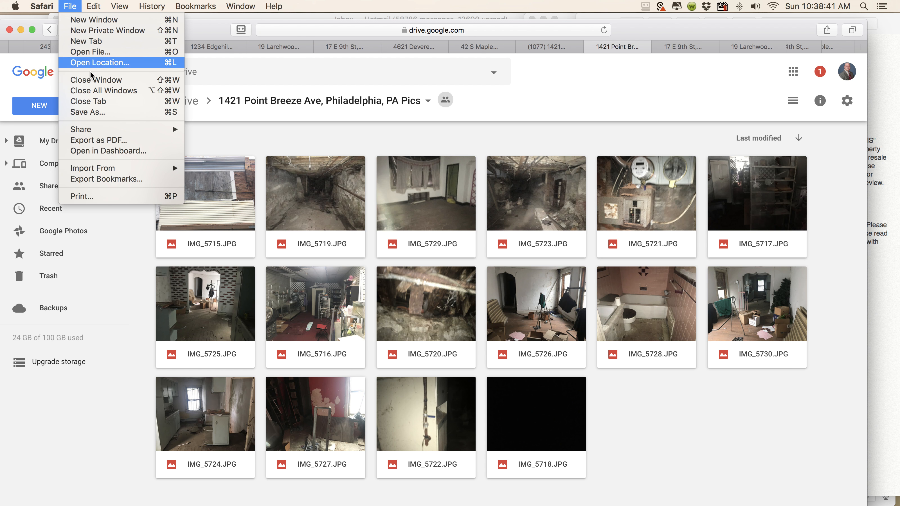
click(98, 103)
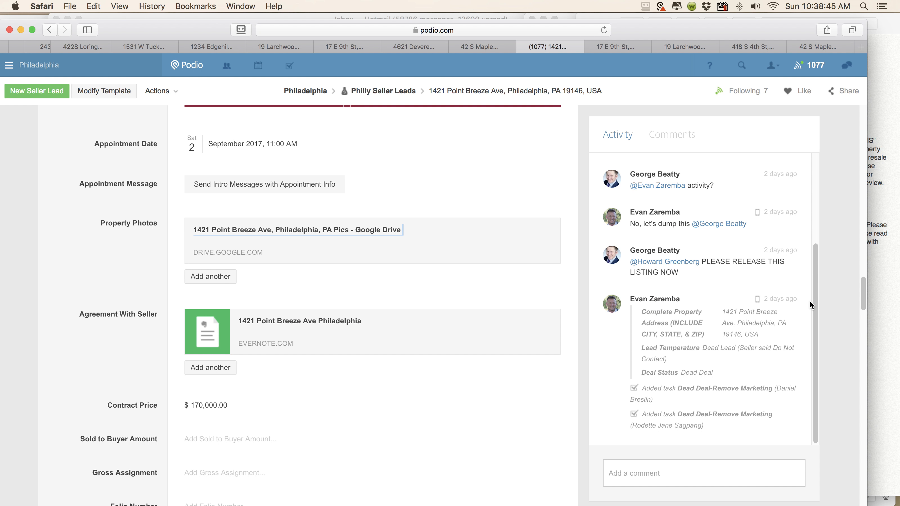
drag(813, 297, 811, 182)
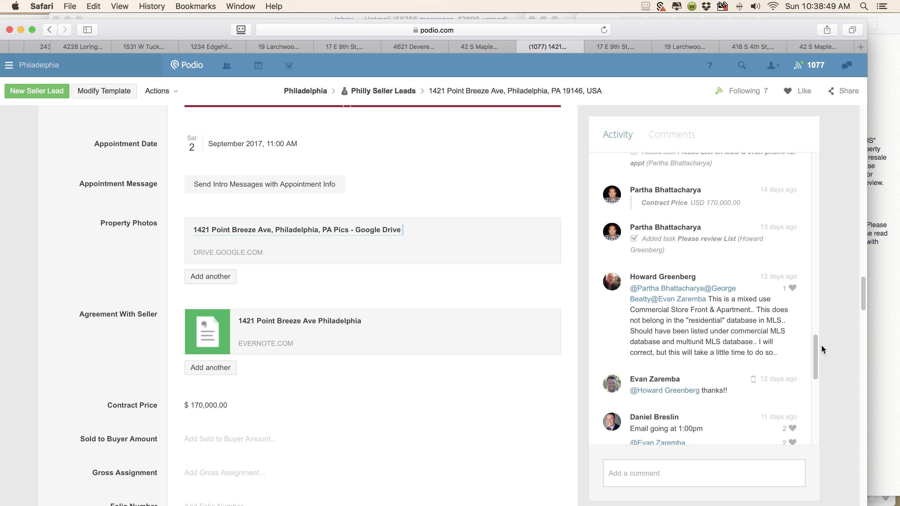
drag(814, 357, 802, 234)
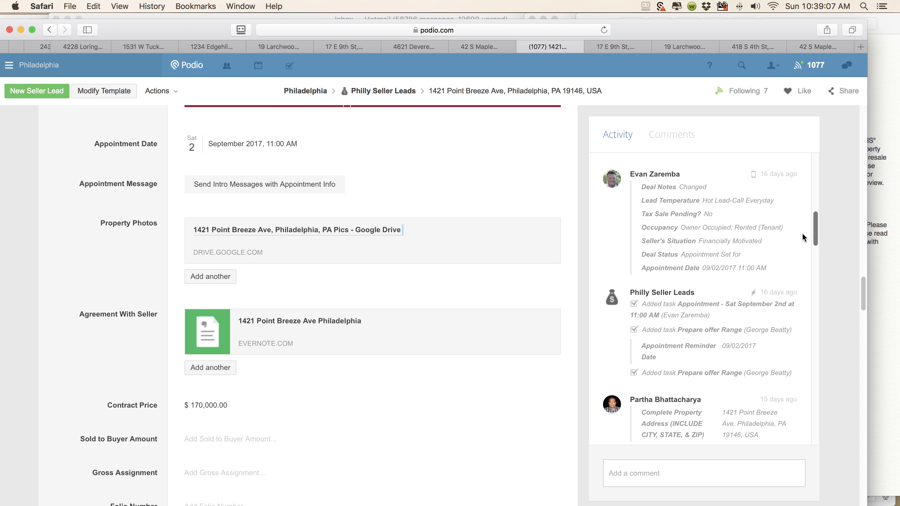
scroll(802, 237, down, 2)
scroll(799, 238, down, 3)
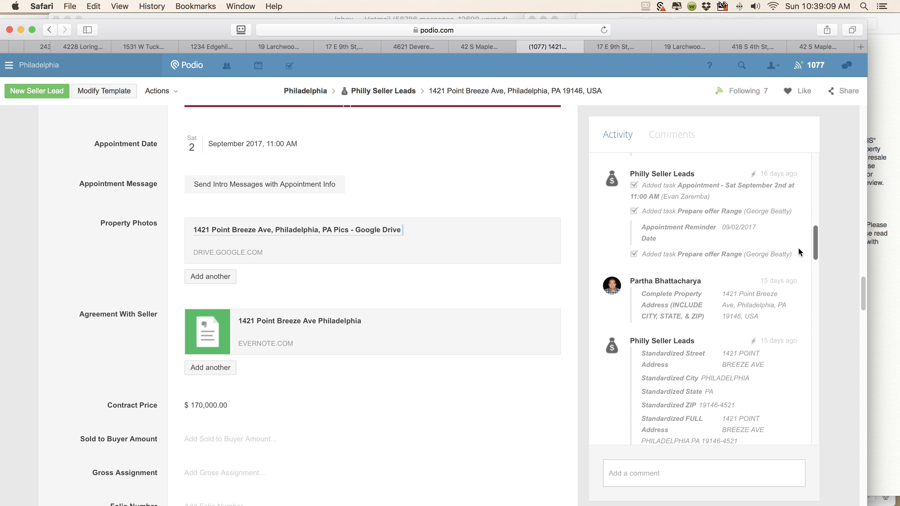
scroll(798, 247, down, 6)
scroll(799, 275, down, 1)
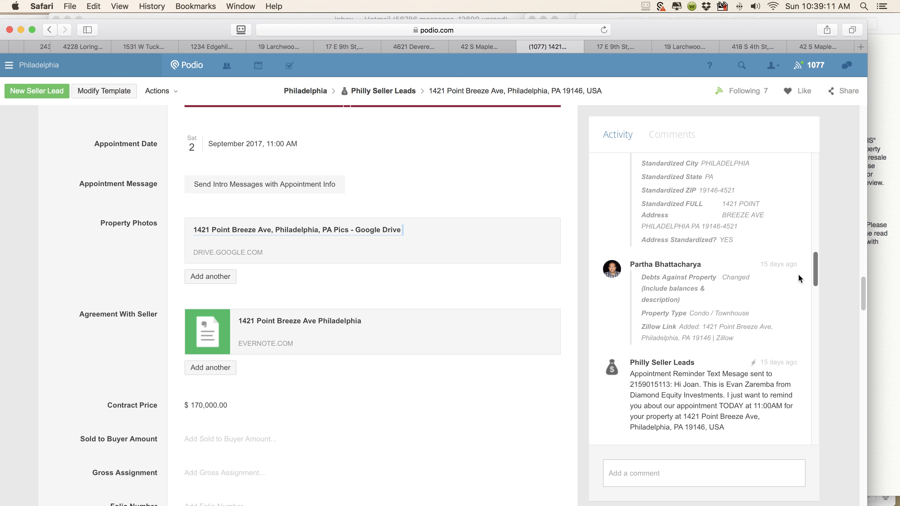
scroll(798, 284, down, 10)
scroll(795, 304, down, 10)
scroll(794, 367, down, 2)
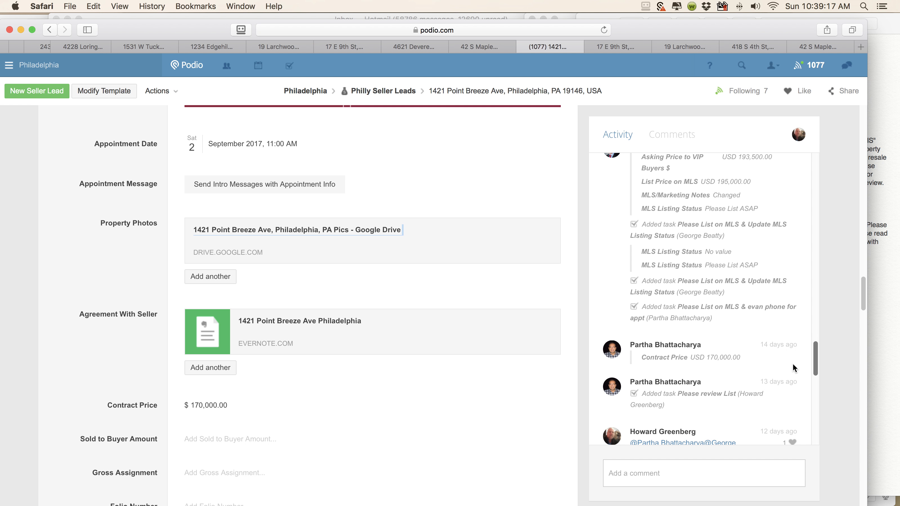
scroll(792, 363, up, 4)
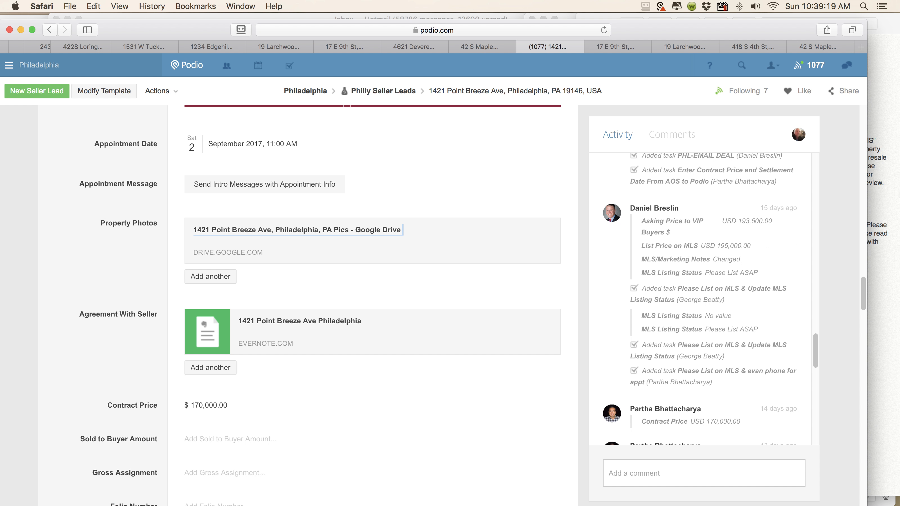
click(885, 170)
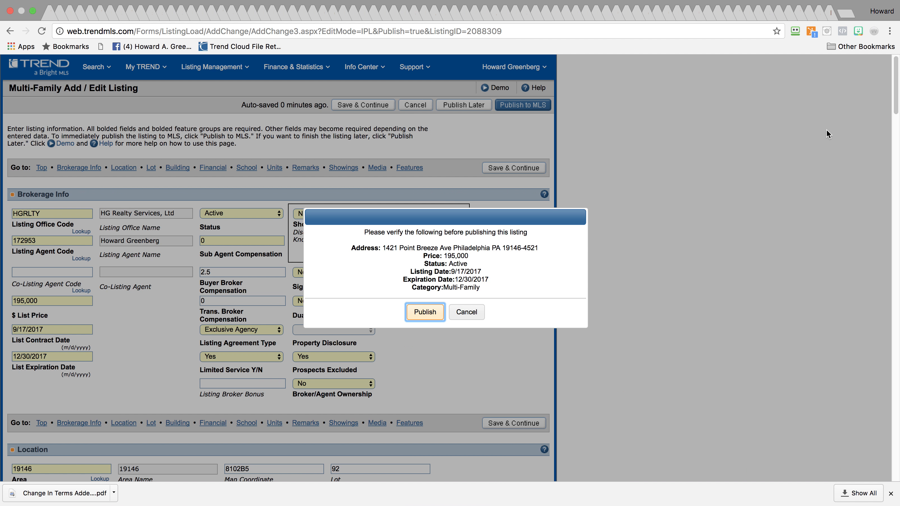
click(425, 312)
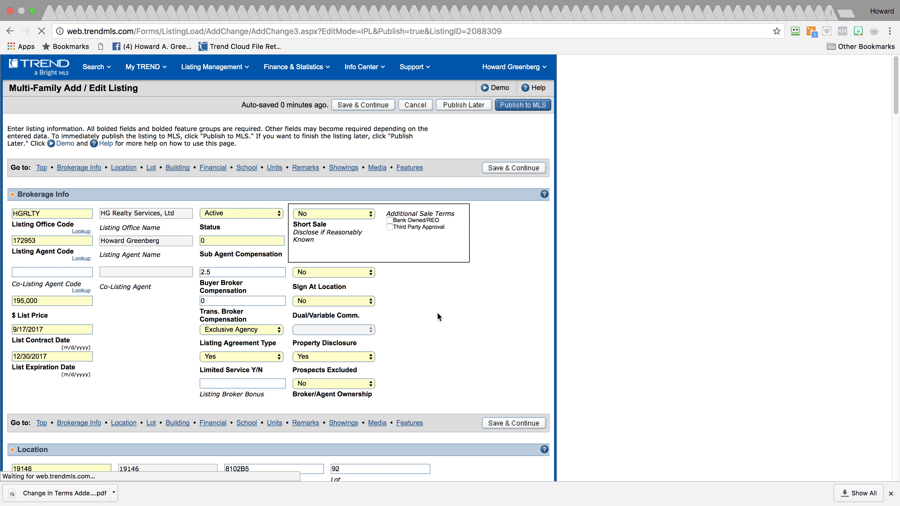
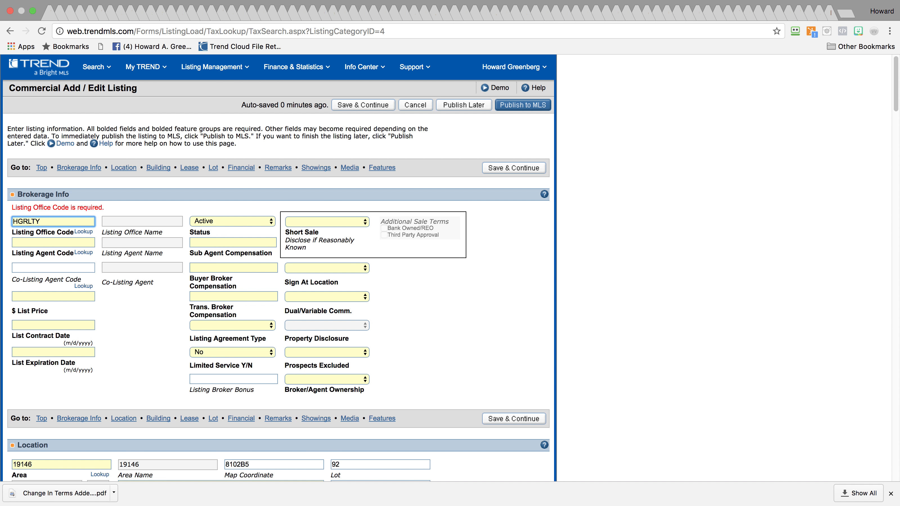
Assign the listing agent from office members and enter list price 195,000
click(81, 258)
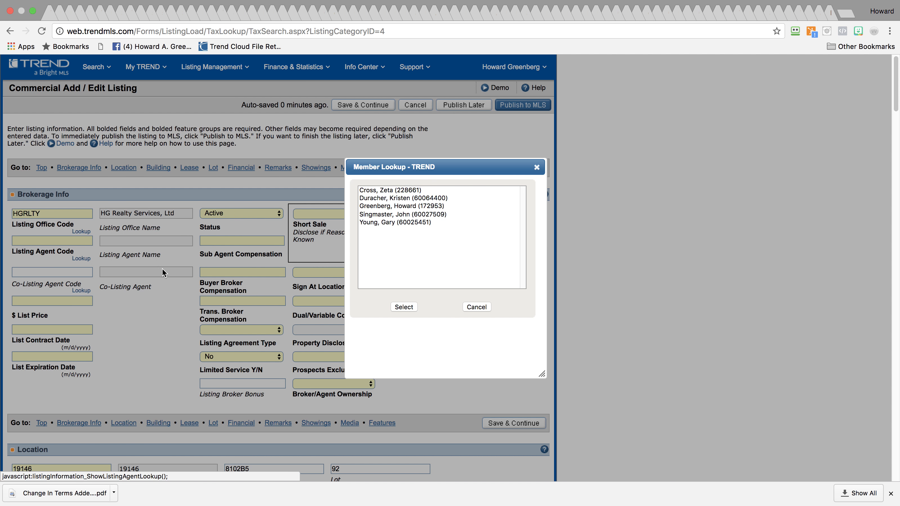
click(448, 206)
click(404, 307)
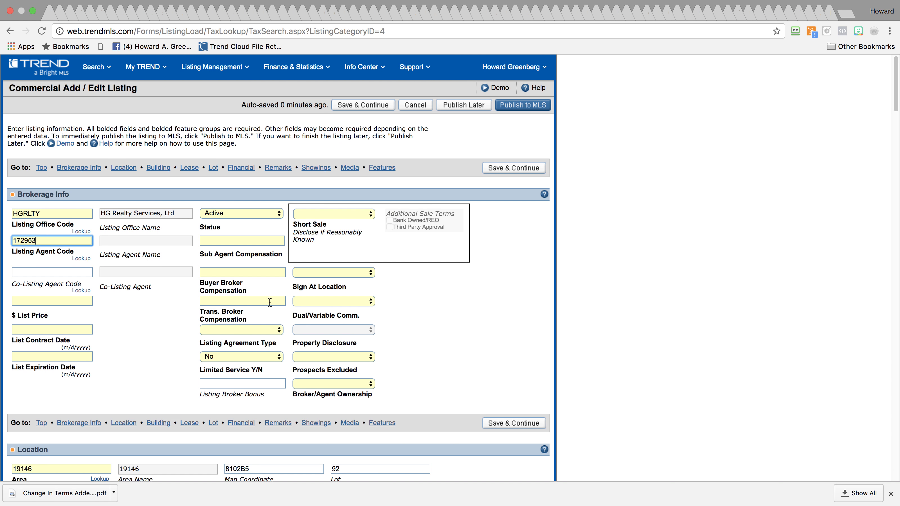
click(85, 298)
text(195,000)
key(Tab)
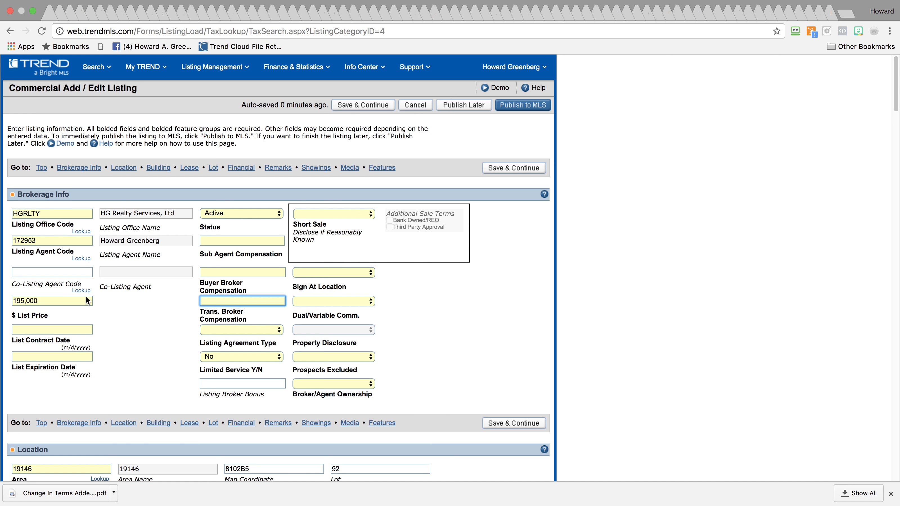
Set buyer broker compensation to 2.5% and transaction broker compensation to 0
click(228, 238)
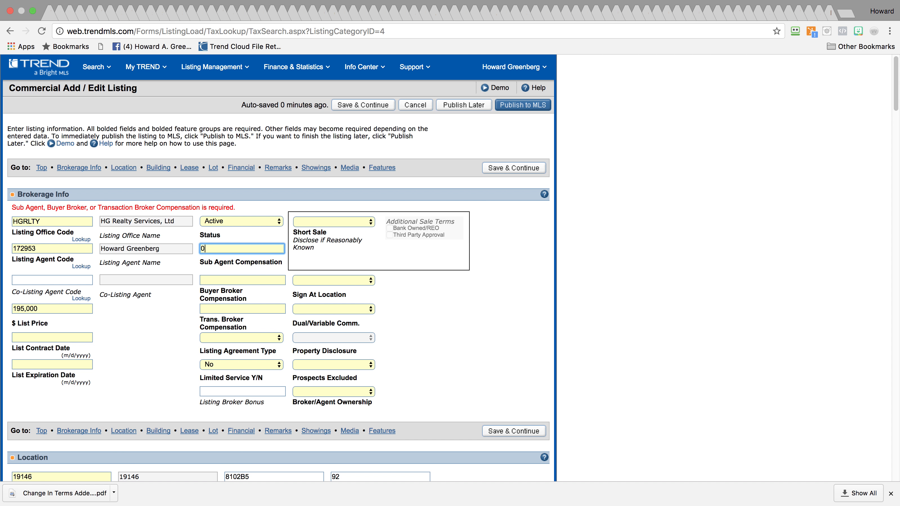
click(239, 277)
text(2)
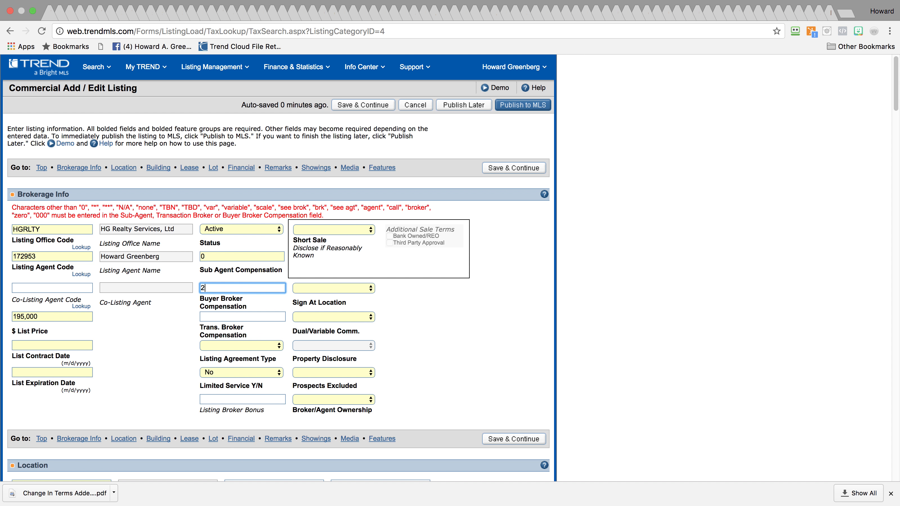
text(.5%)
click(223, 317)
text(0)
key(Tab)
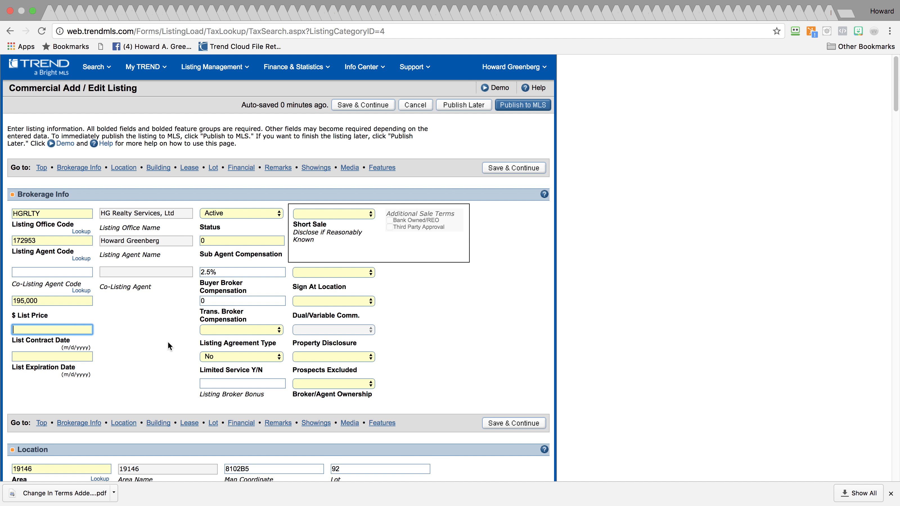
Enter list contract date 9/17/2017 and expiration date 12/30/2017
text(9)
text(/17/2017)
key(Tab)
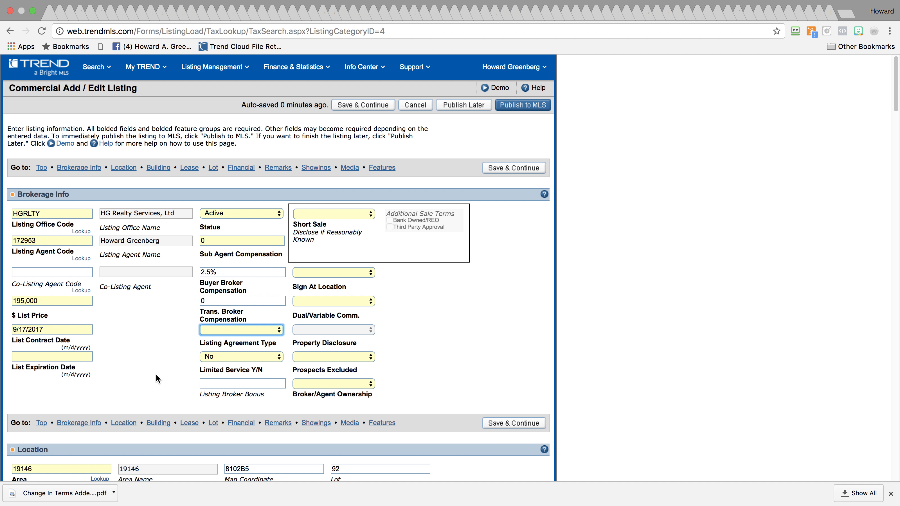
click(56, 354)
text(12/)
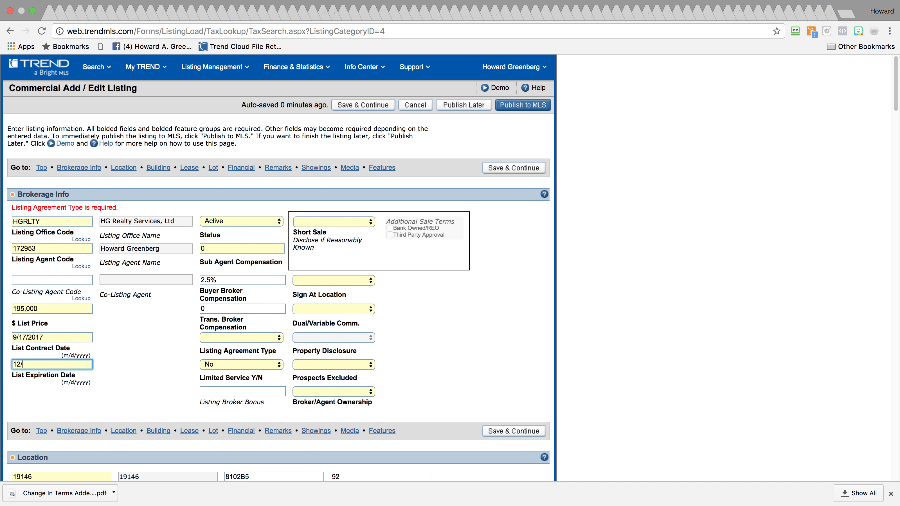
text(30/1017)
key(Tab)
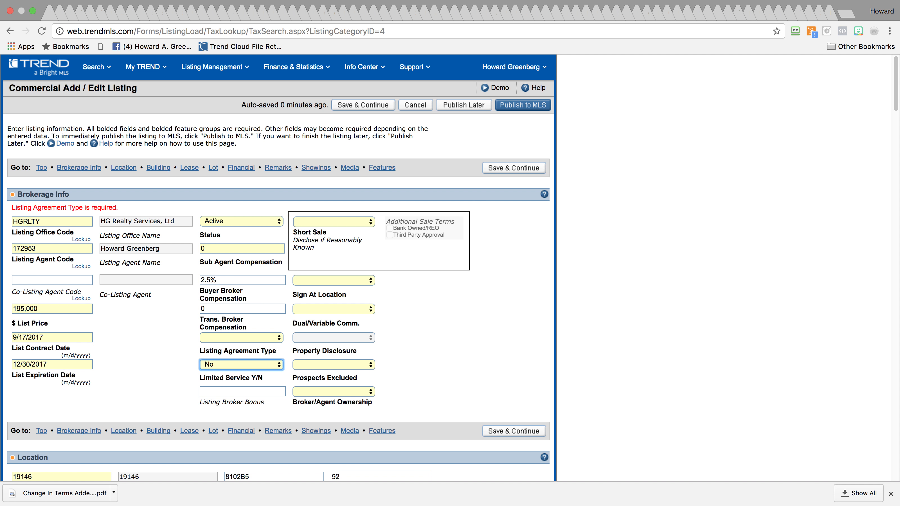
Set agreement type Exclusive Agency, limited service Yes, short sale No, sign at location No
click(242, 339)
click(239, 346)
click(239, 363)
click(239, 368)
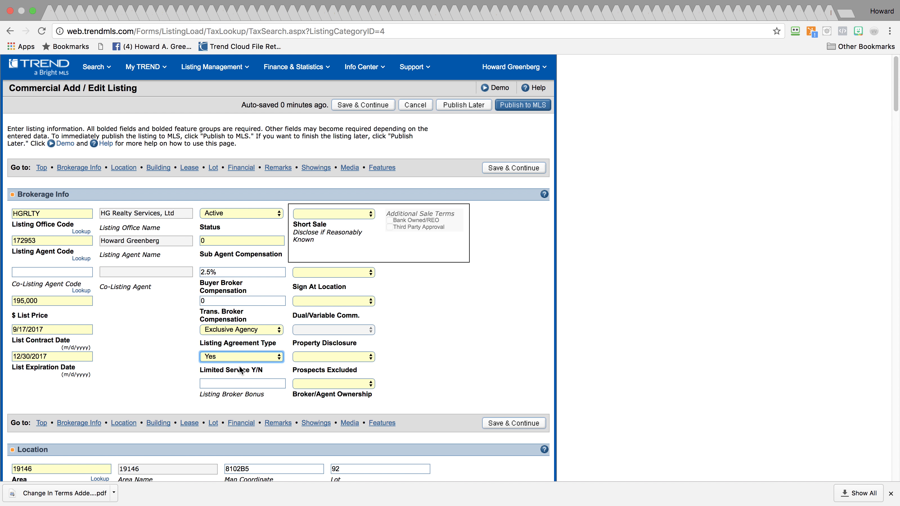
click(343, 214)
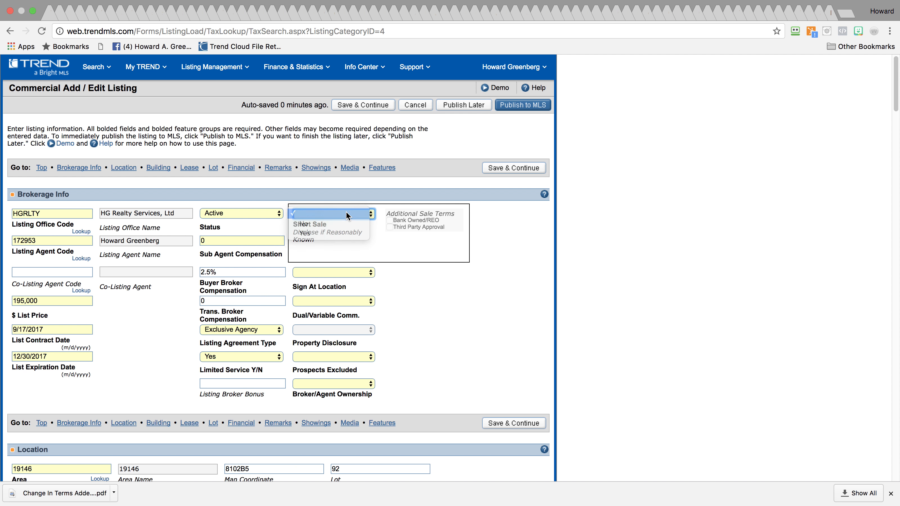
click(343, 223)
click(335, 272)
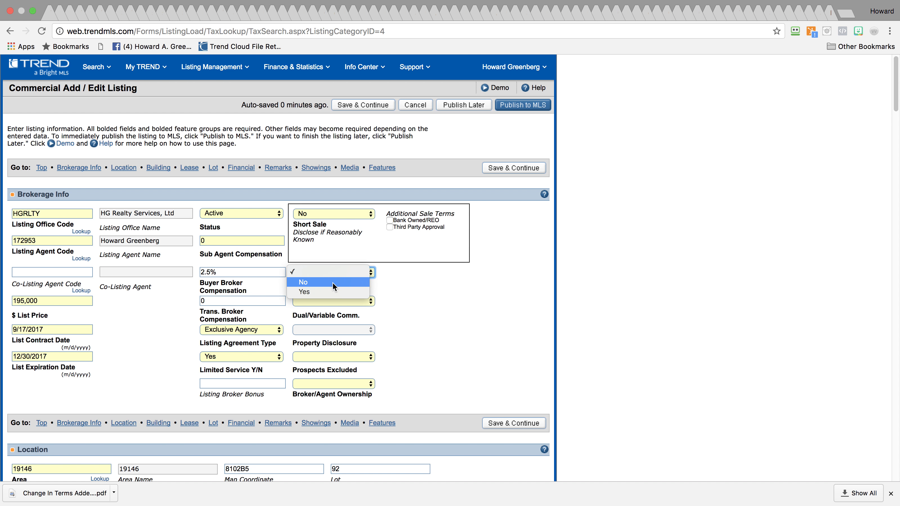
click(335, 282)
Set dual/variable commission No, prospects excluded Yes, and broker/agent ownership No
click(337, 300)
click(338, 311)
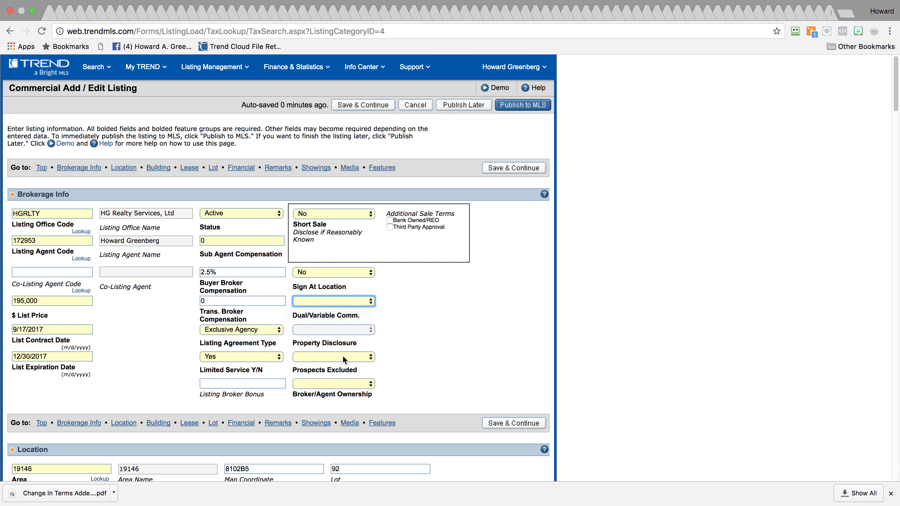
click(341, 353)
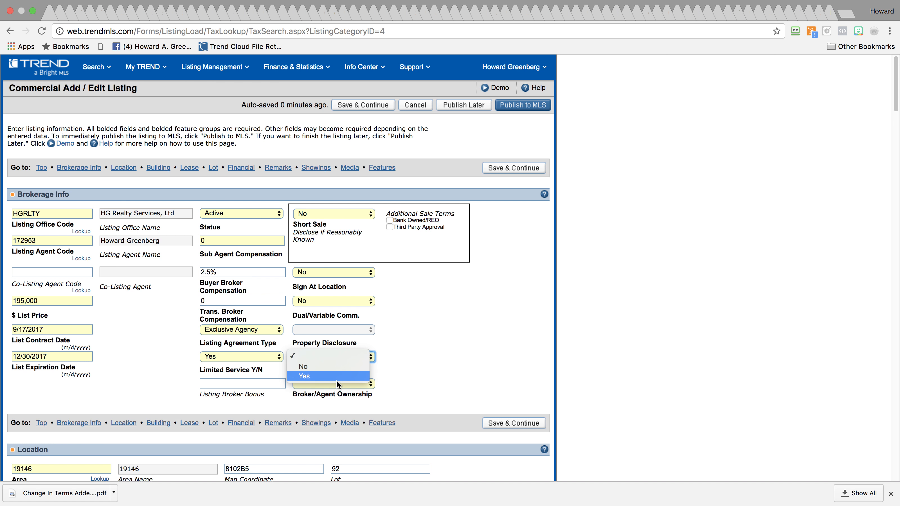
click(336, 377)
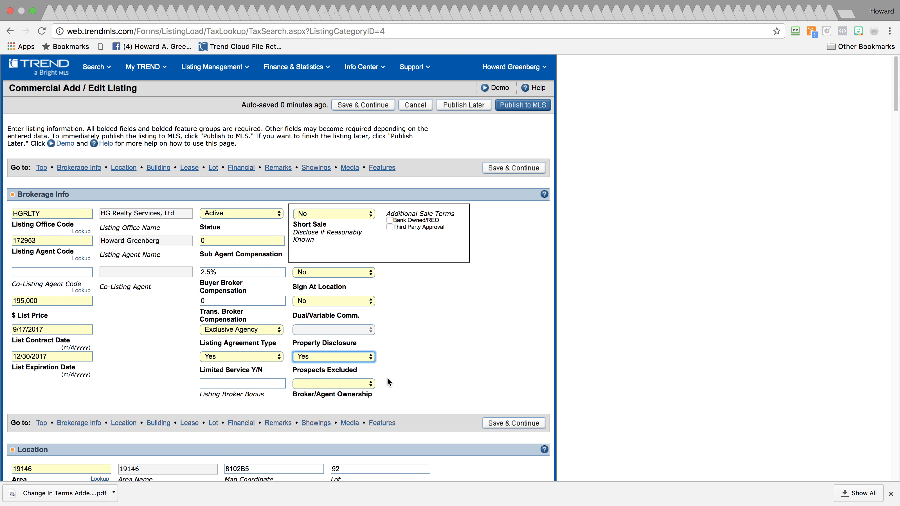
click(363, 384)
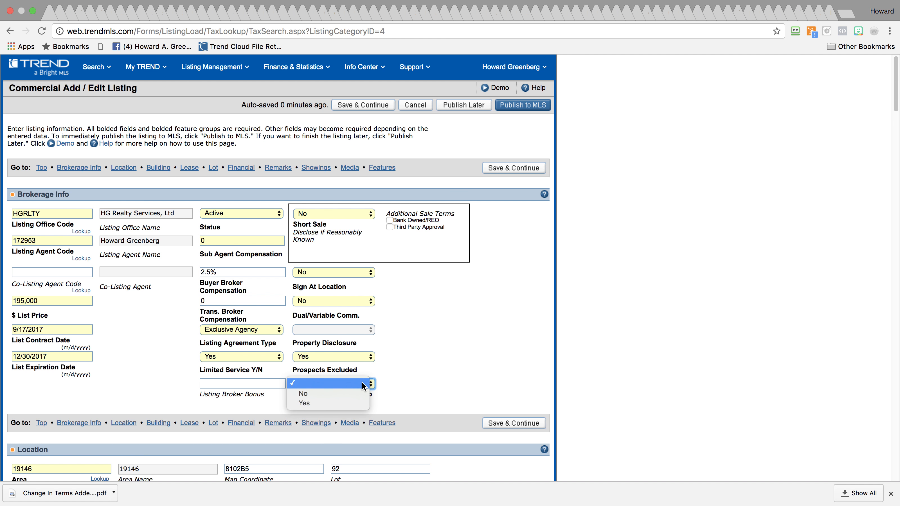
click(353, 394)
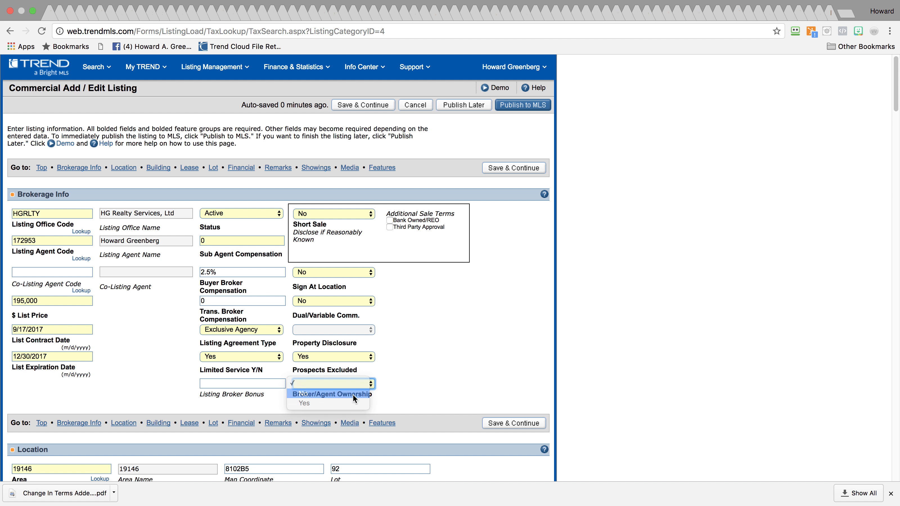
drag(897, 105, 897, 153)
Replace the owner with 'Equitable Own', set city Philadelphia and neighborhood Point Breeze
drag(102, 156, 1, 157)
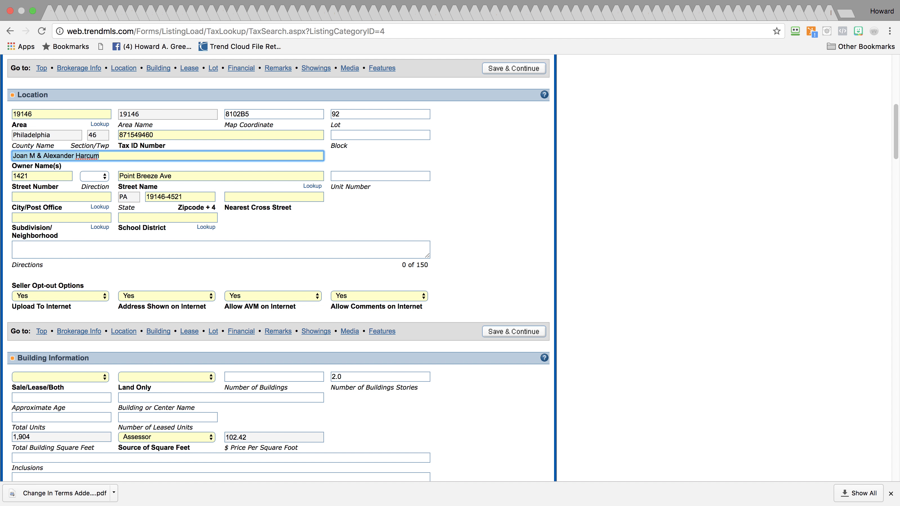
text(Equitable Owner)
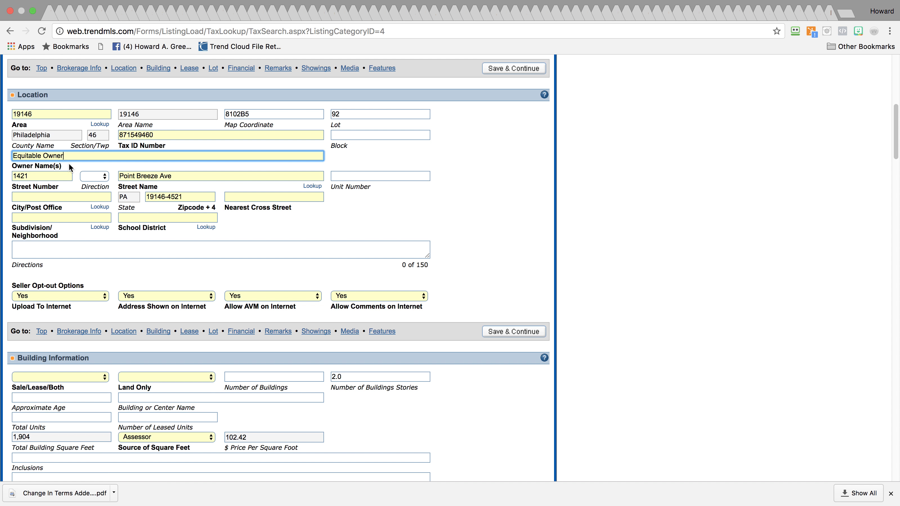
click(100, 209)
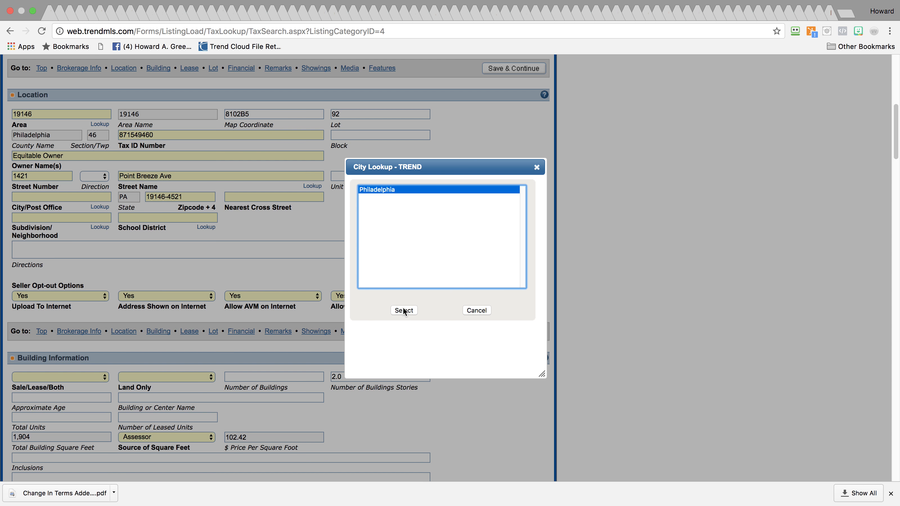
click(404, 310)
click(99, 227)
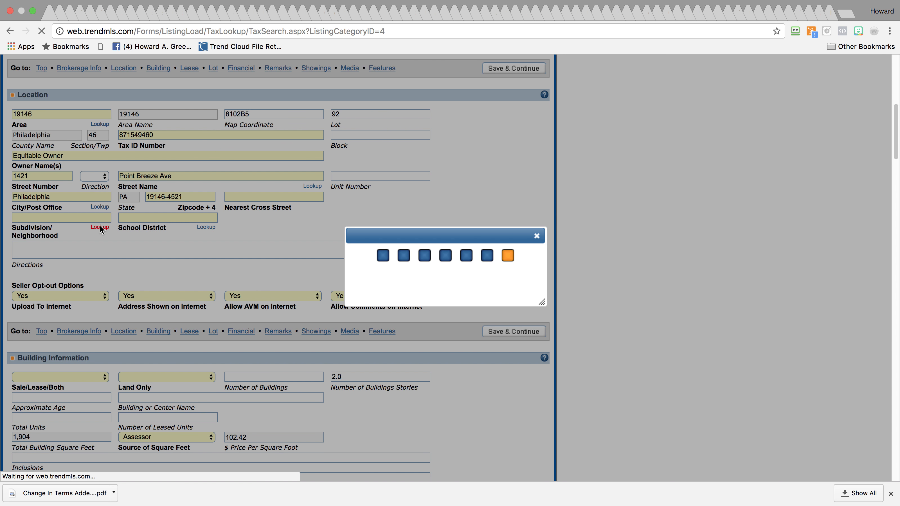
drag(523, 193, 508, 256)
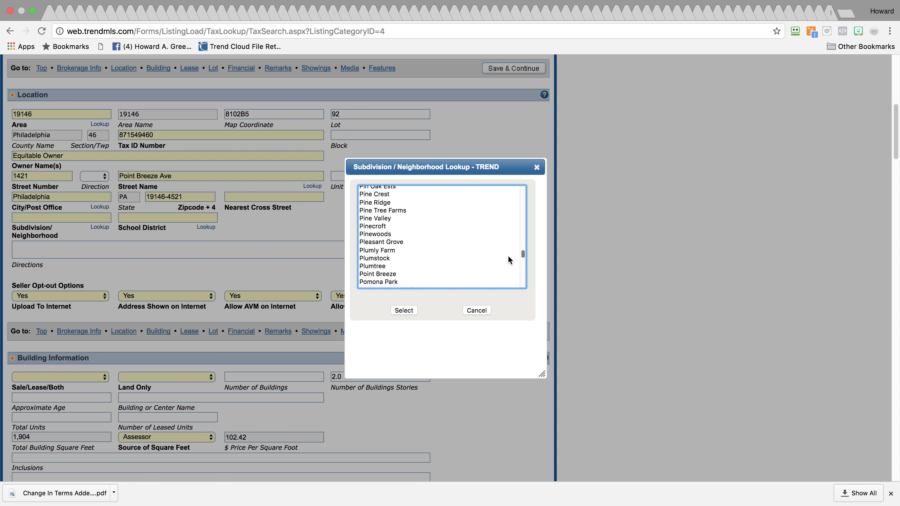
click(434, 274)
click(403, 310)
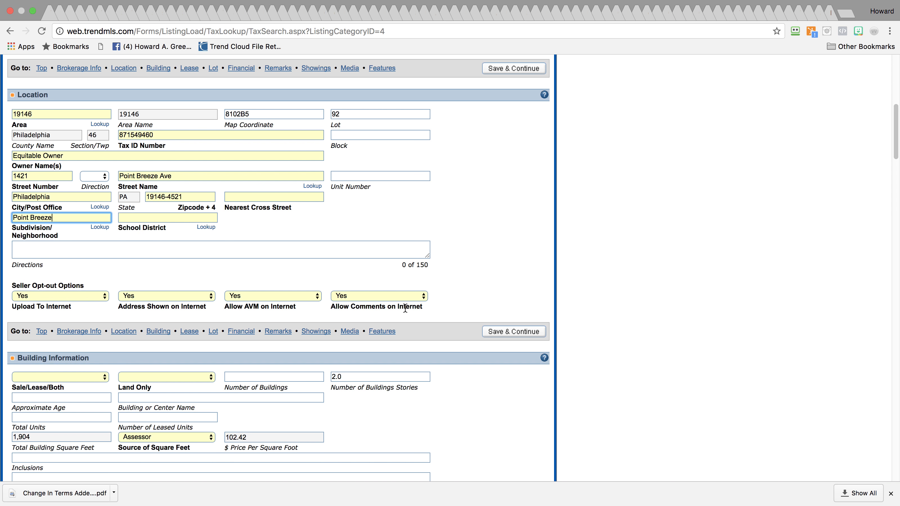
Choose Philadelphia school district and enter Reed St as nearest cross street
click(206, 227)
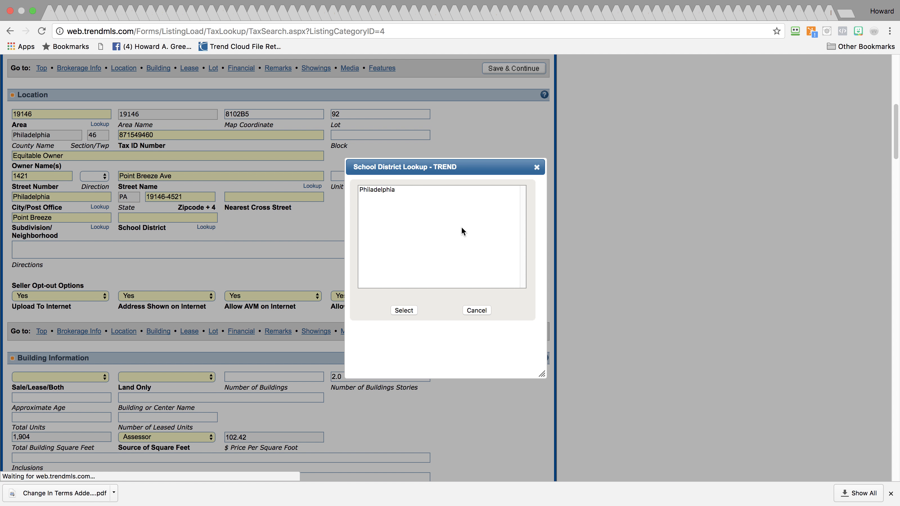
click(394, 190)
click(404, 310)
click(250, 196)
text(Reed St)
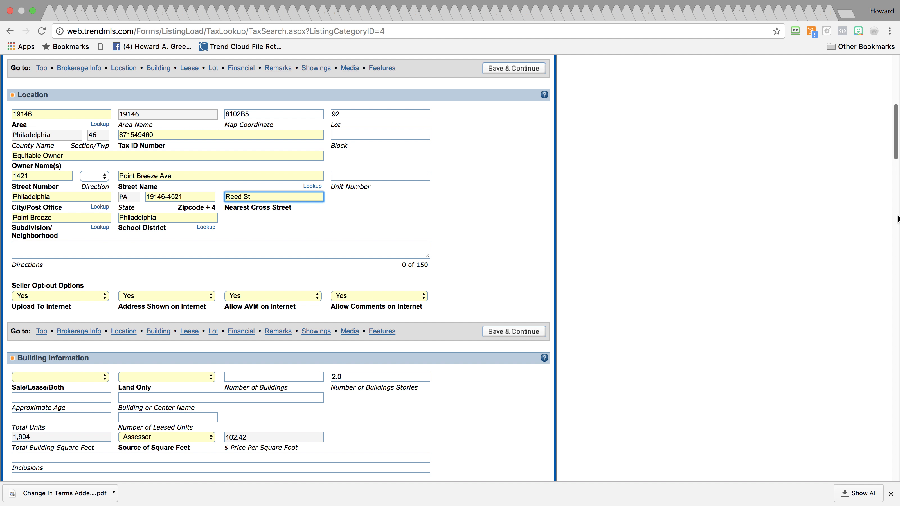
drag(896, 151, 888, 182)
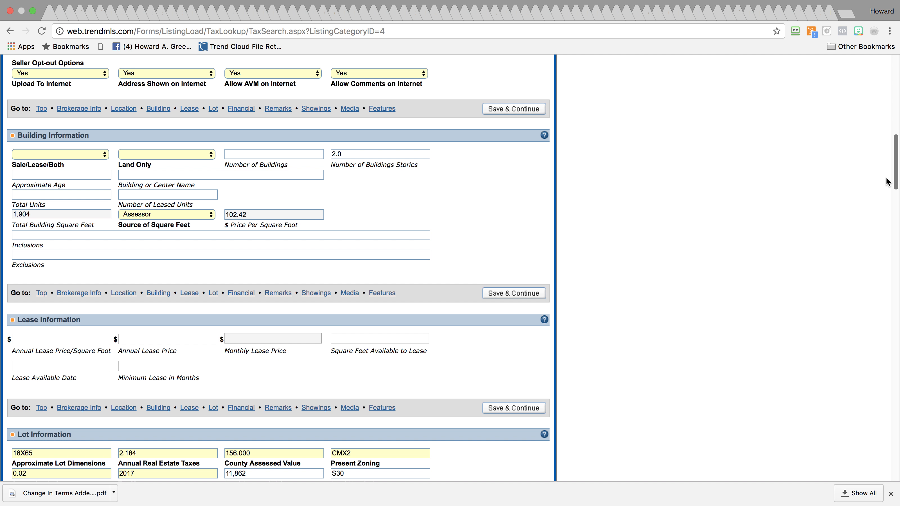
Set the building for Sale, Land Only No, 1 building, and approximate age 999
click(70, 155)
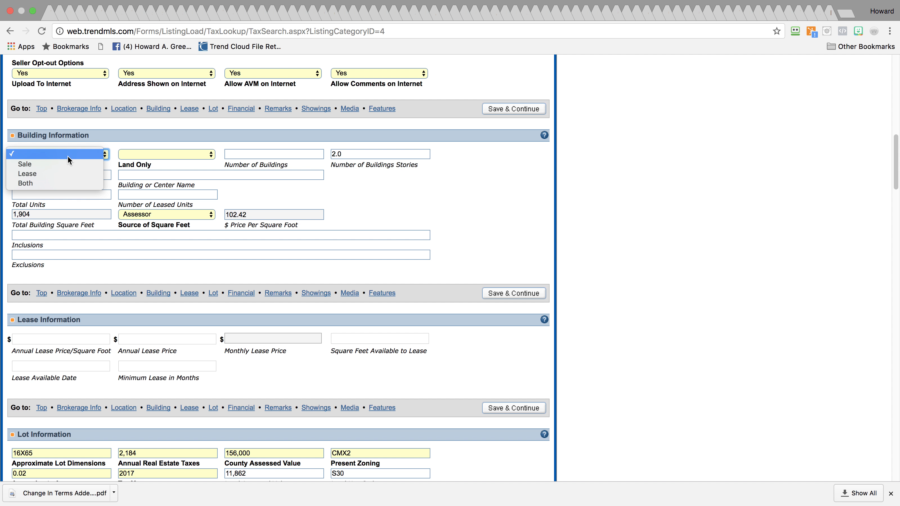
click(68, 164)
click(133, 155)
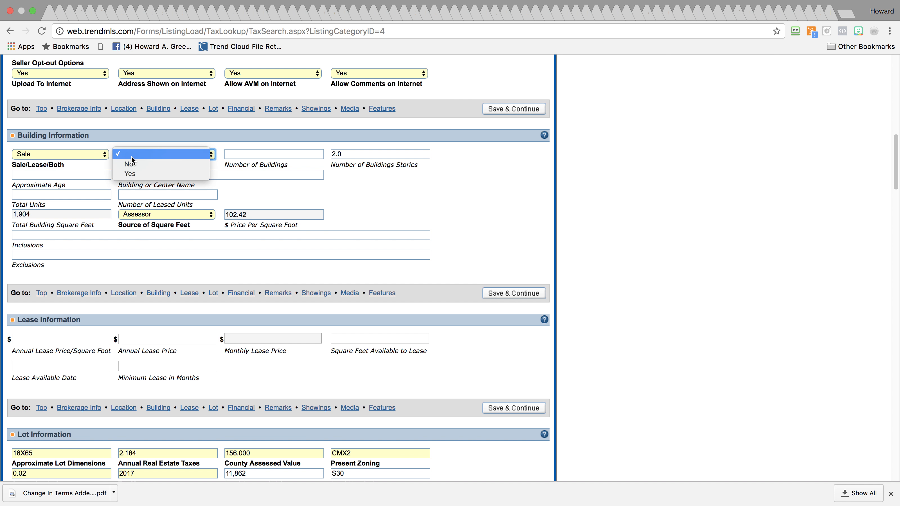
click(134, 164)
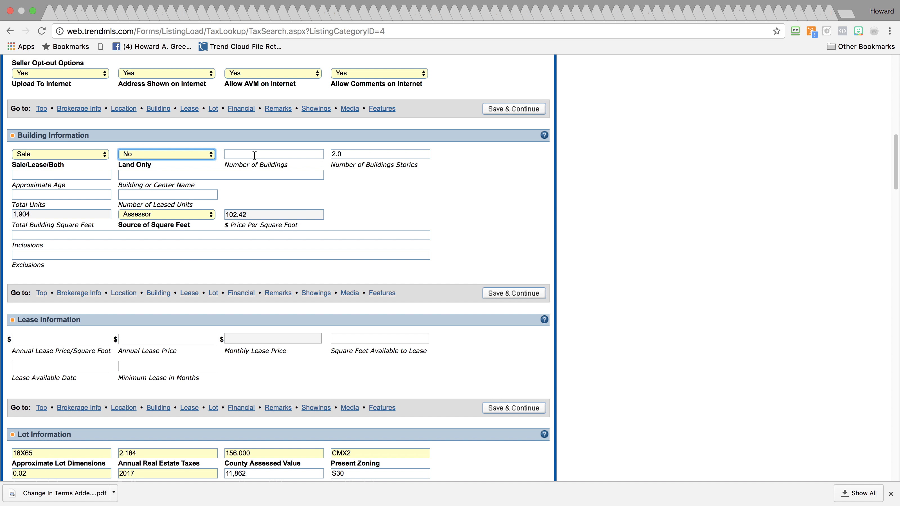
click(254, 155)
text(1)
click(62, 183)
text(999)
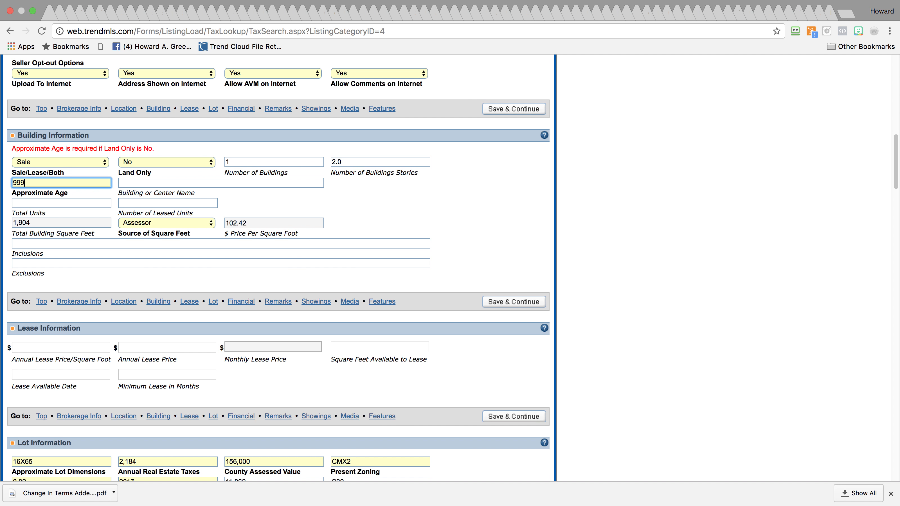
key(Tab)
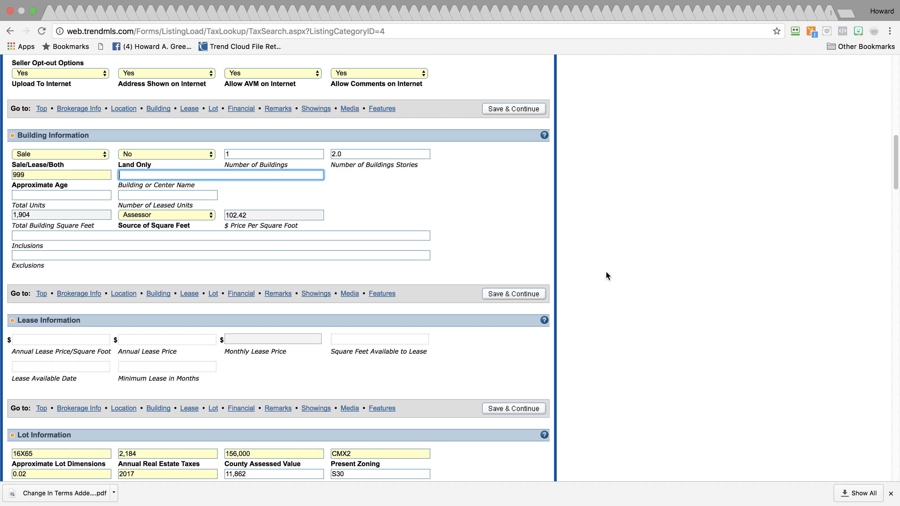
Scroll down the listing form to the Remarks section
scroll(889, 210, down, 10)
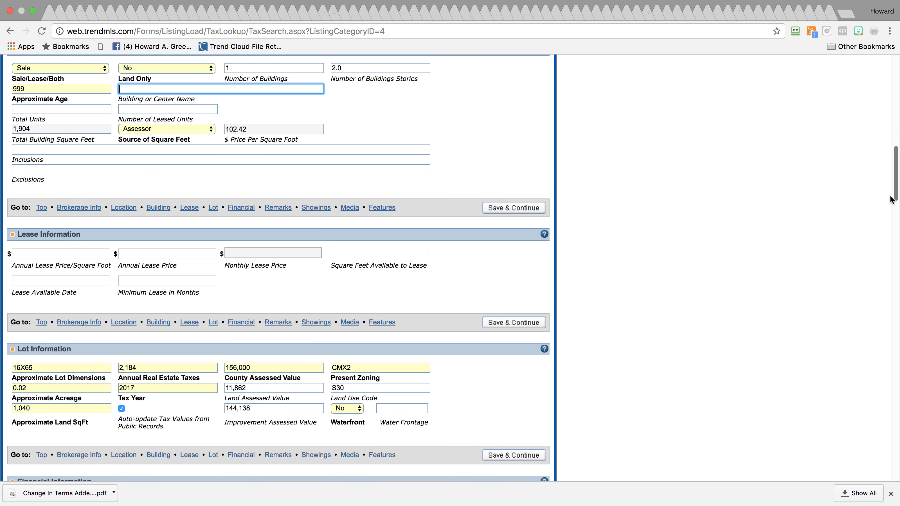
scroll(889, 213, down, 10)
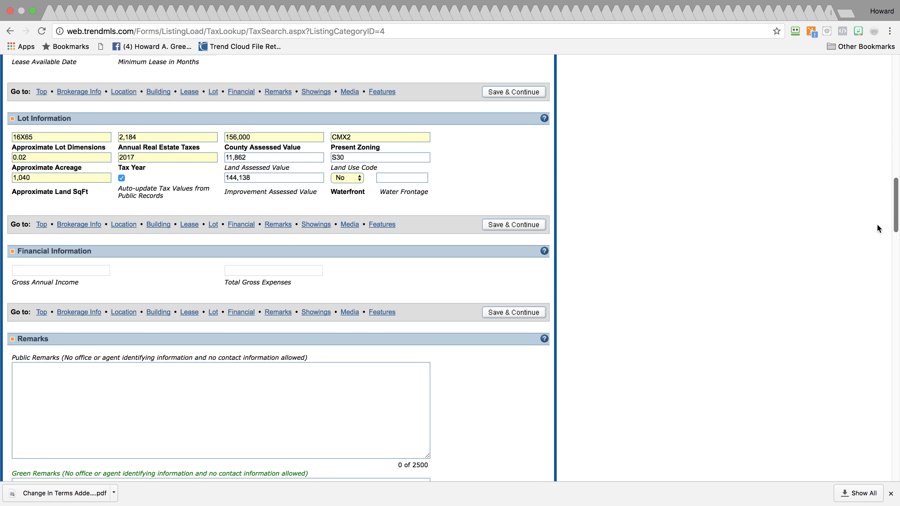
scroll(871, 234, up, 4)
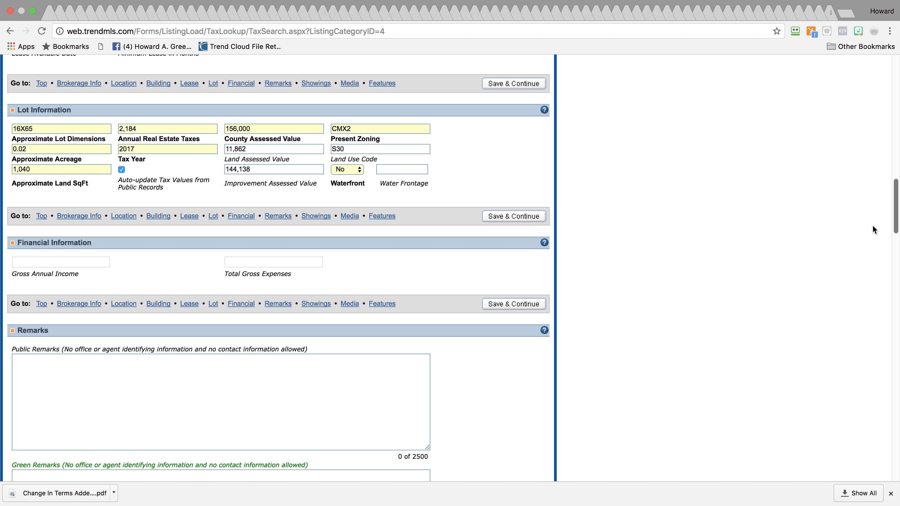
scroll(873, 227, down, 10)
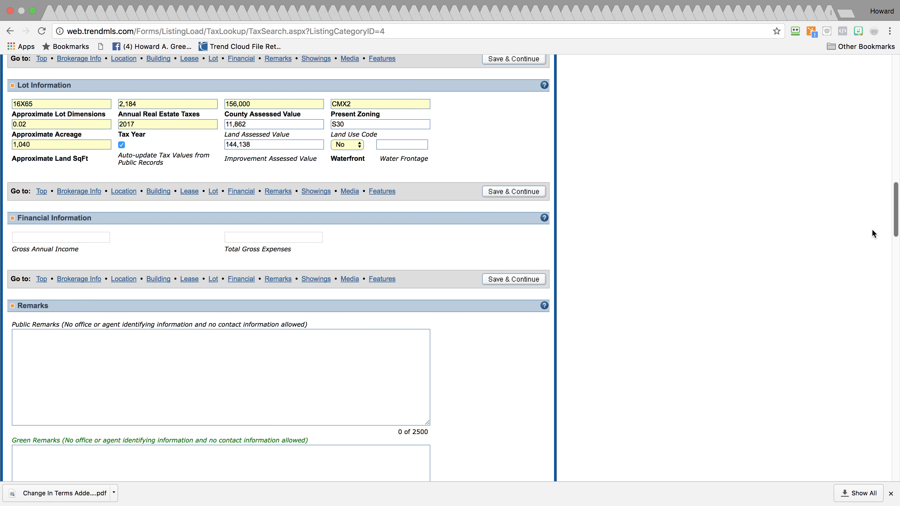
Copy the 'Cash Sale Investor's Special' paragraph from Notes, then place the cursor in Public Remarks
mouse_move(894, 137)
click(894, 121)
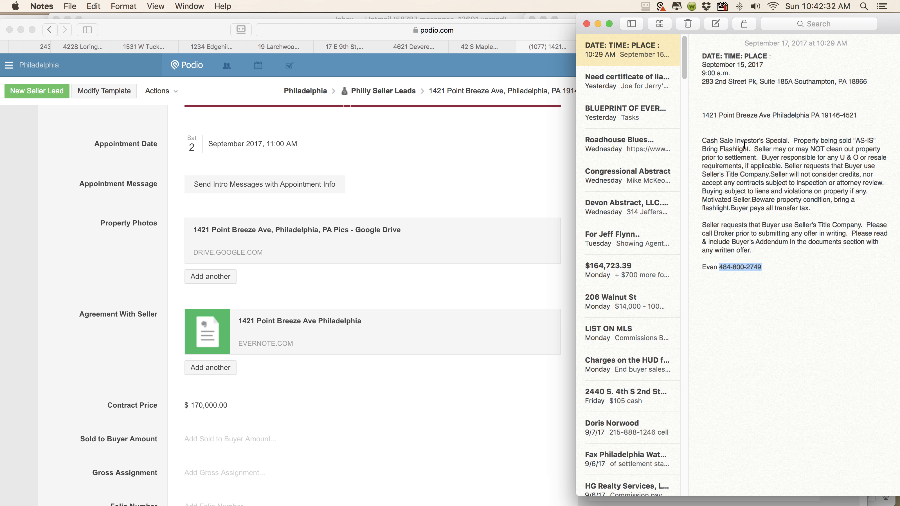
drag(702, 141, 850, 206)
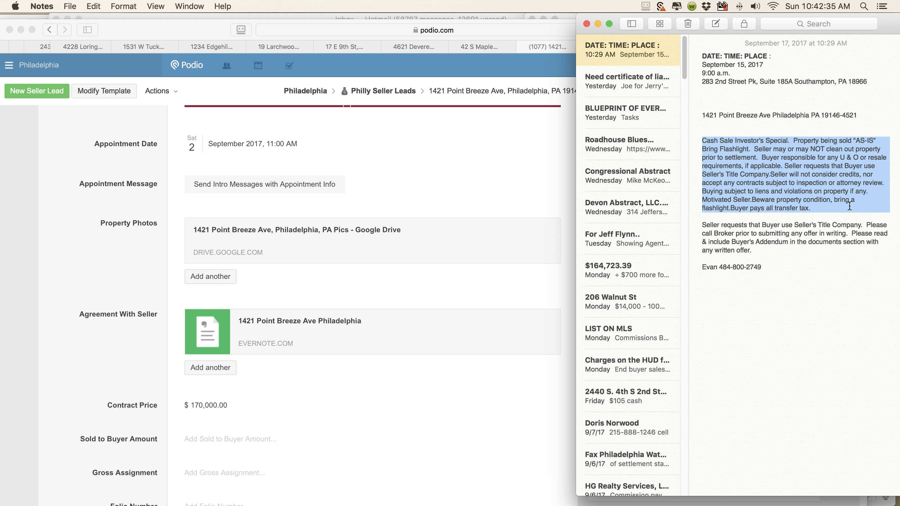
mouse_move(897, 189)
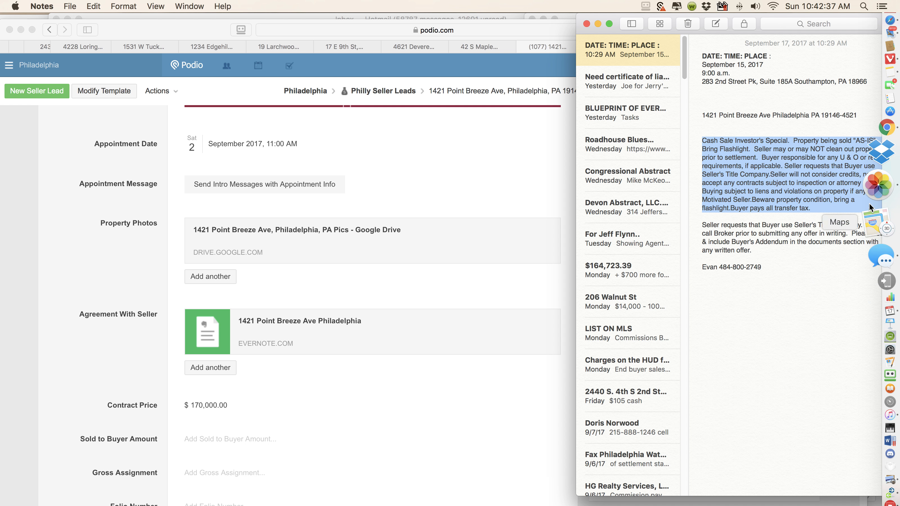
click(874, 171)
click(326, 199)
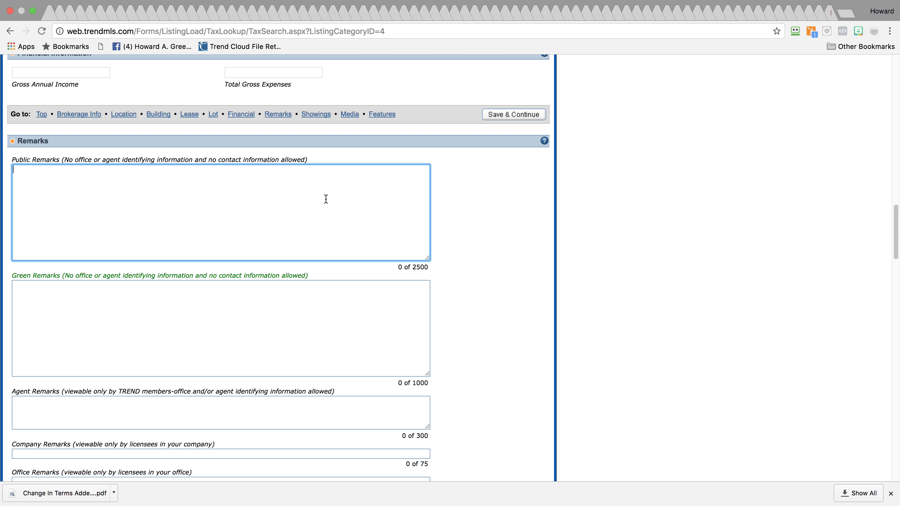
Paste the description and prefix it with 'Commercial Storefront & Apartments in Point Breeze!'
text(Cash Sale Investor's Special.  Property being sold "AS-IS" Bring Flashlight.  Seller may or may NOT clean out property prior to settlement.  Buyer responsible for any U & O or resale requirements, if applicable. Seller requests that Buyer use Seller's Title Company.Seller will not consider credits, nor accept any contracts subject to inspection or attorney review. Buying subject to liens and violations on property if any. Motivated Seller.Beware property condition, bring a flashlight.Buyer pays all transfer tax.)
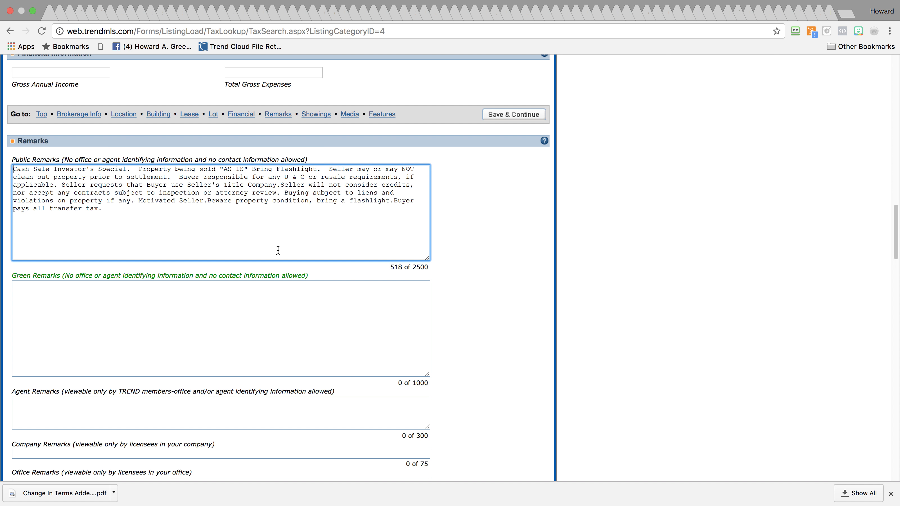
text(S)
key(BackSpace)
text(Commercial )
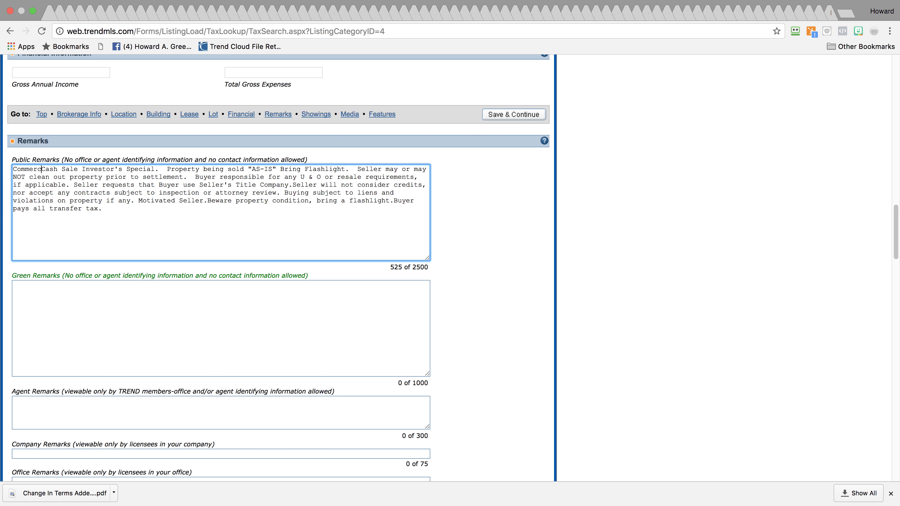
text(Storefro)
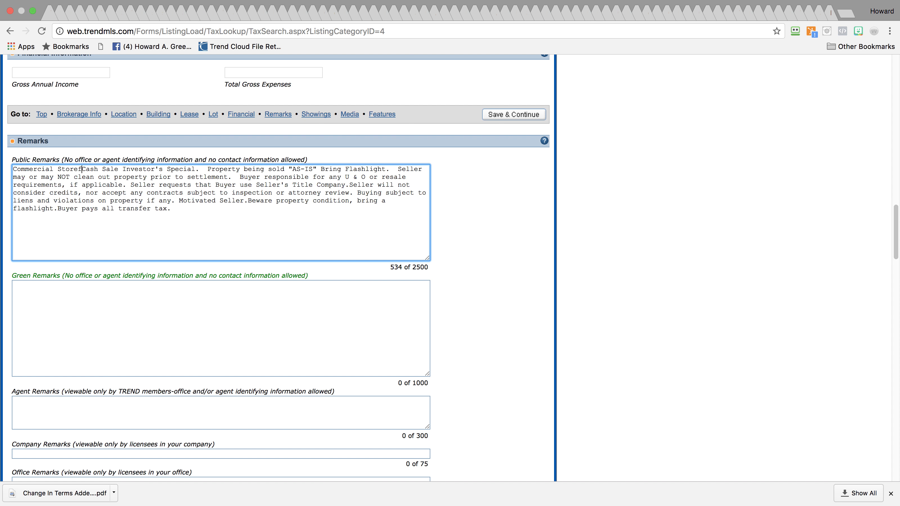
text(nt & Apartments in )
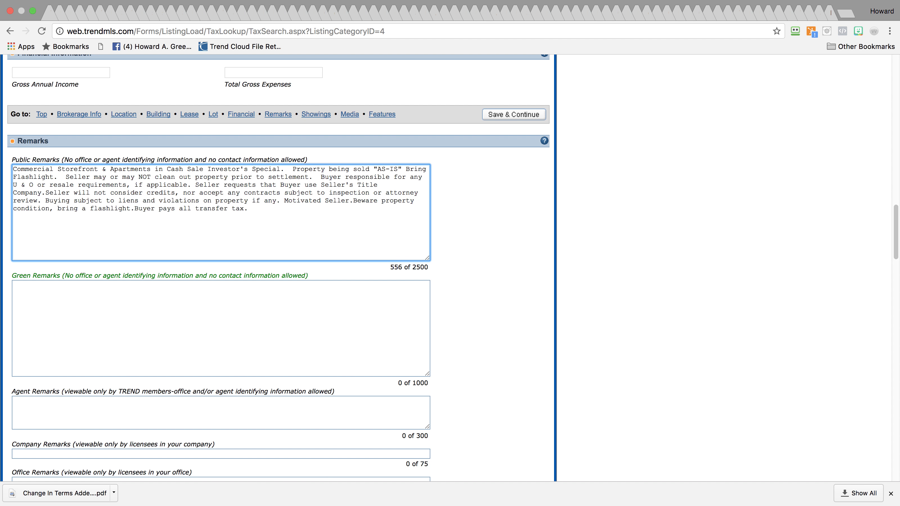
text(u)
key(BackSpace)
text(Point B)
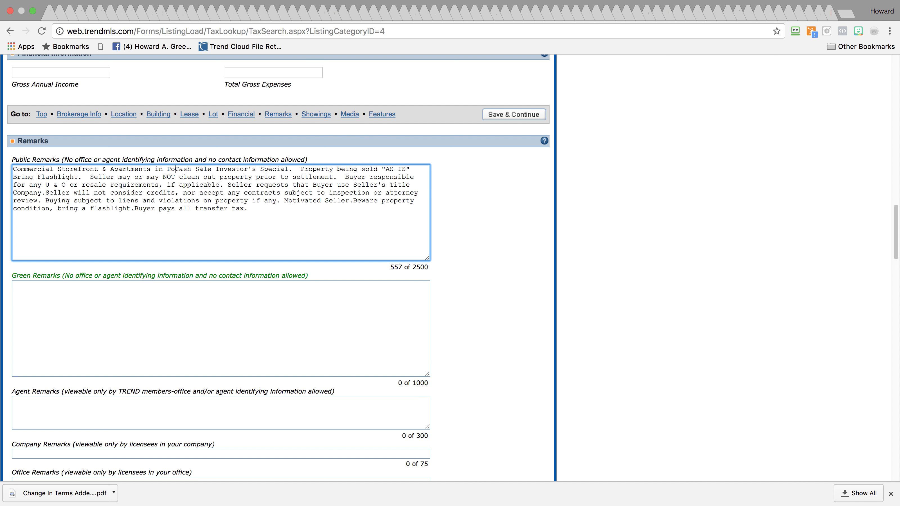
text(reeze!)
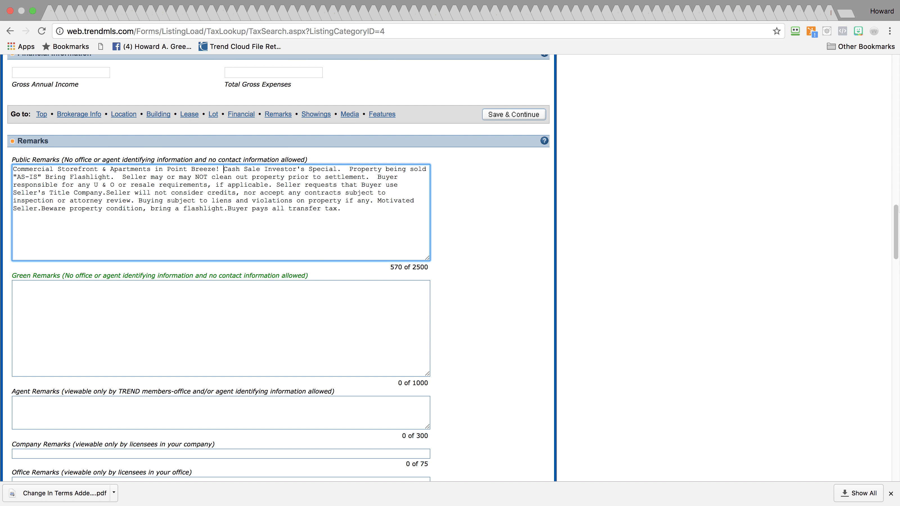
Copy the 'Seller requests that Buyer use Seller's Title Company' paragraph from Notes
mouse_move(886, 253)
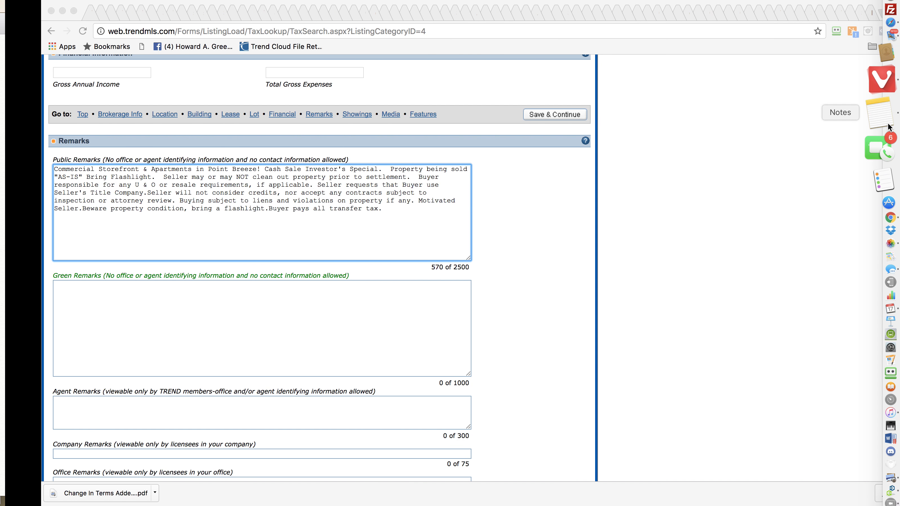
click(889, 126)
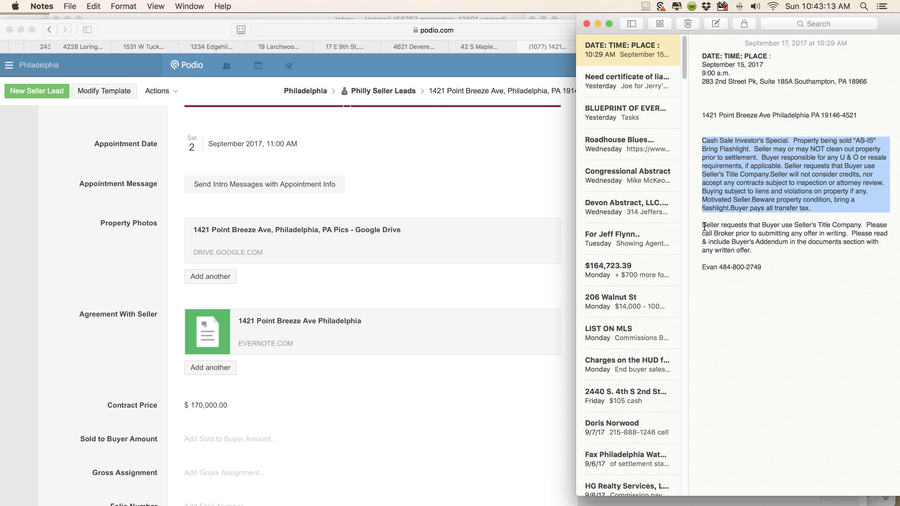
drag(703, 227, 774, 249)
key(super+c)
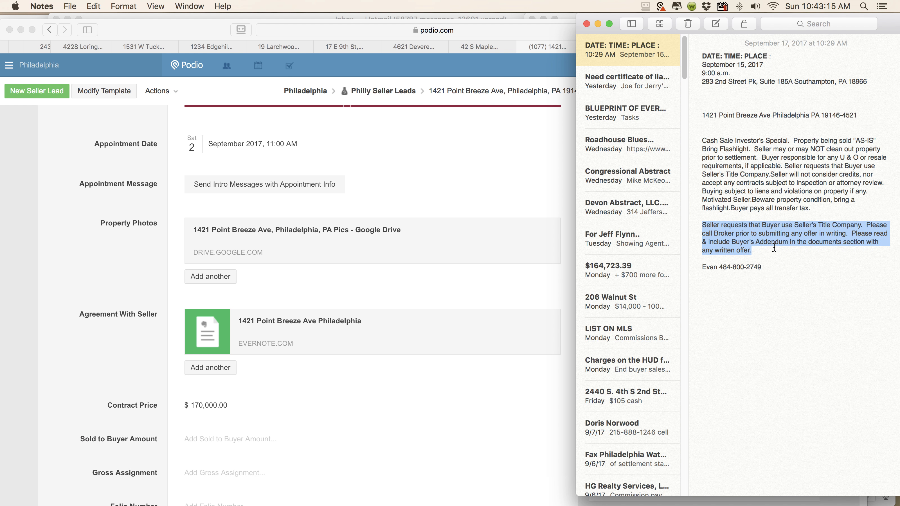
mouse_move(886, 238)
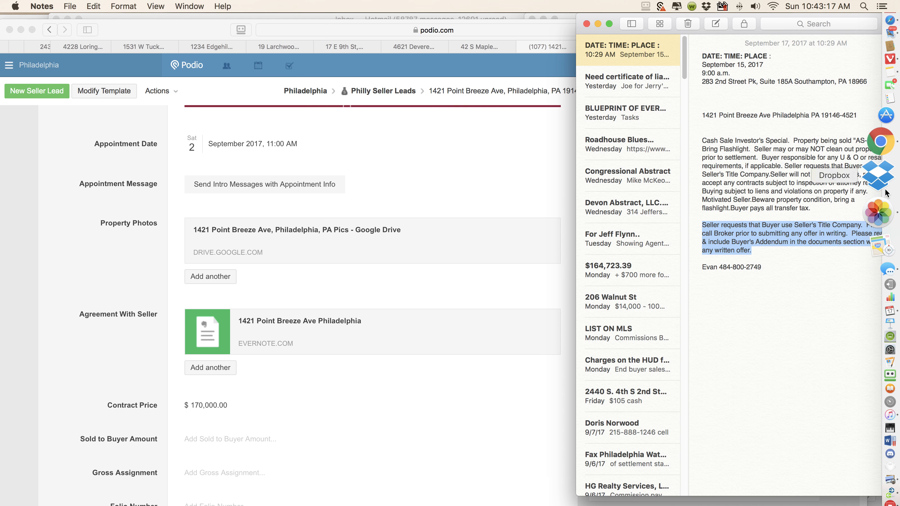
click(884, 175)
Continue past the Fair Housing warnings flagging 'SELLER' in Public Remarks
click(470, 265)
click(467, 268)
click(467, 269)
click(467, 268)
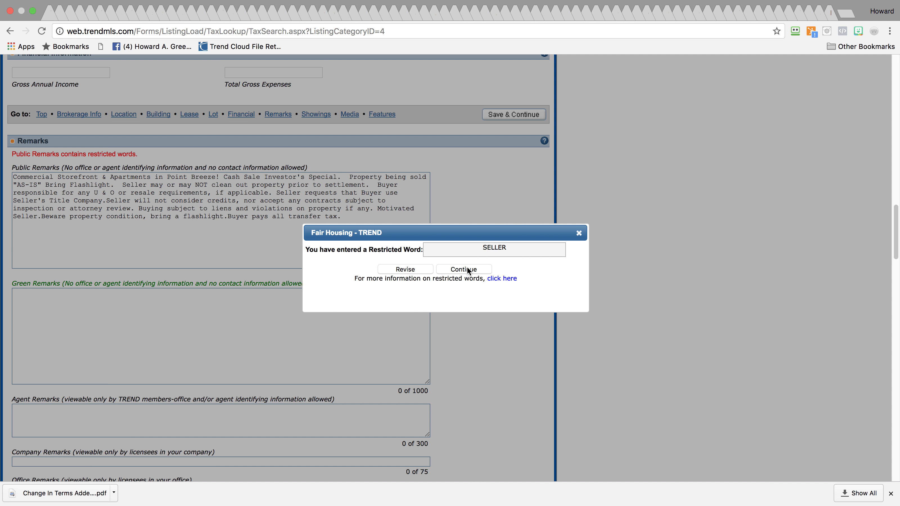
Keep the word SELLER and dismiss the remaining restricted-word warnings
click(467, 269)
click(466, 268)
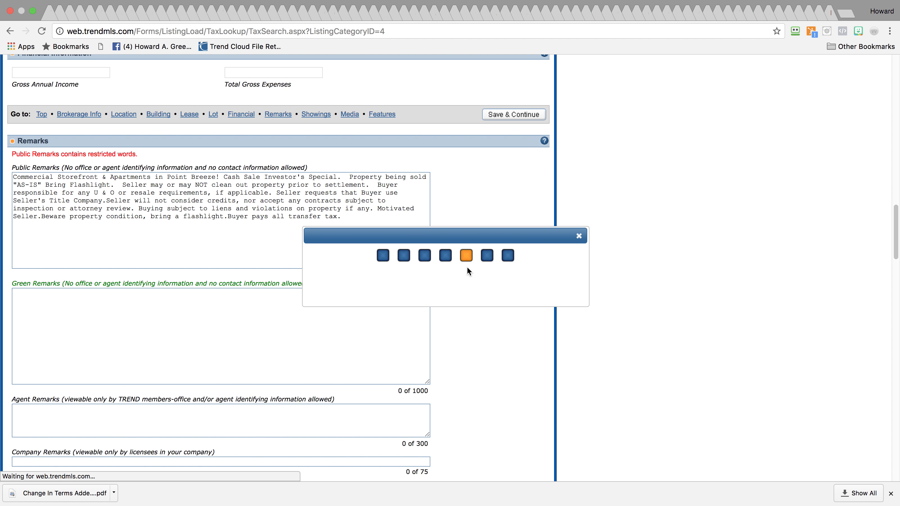
click(467, 268)
Paste the Title Company paragraph into Agent Remarks and scroll to Showings
click(275, 415)
key(super+v)
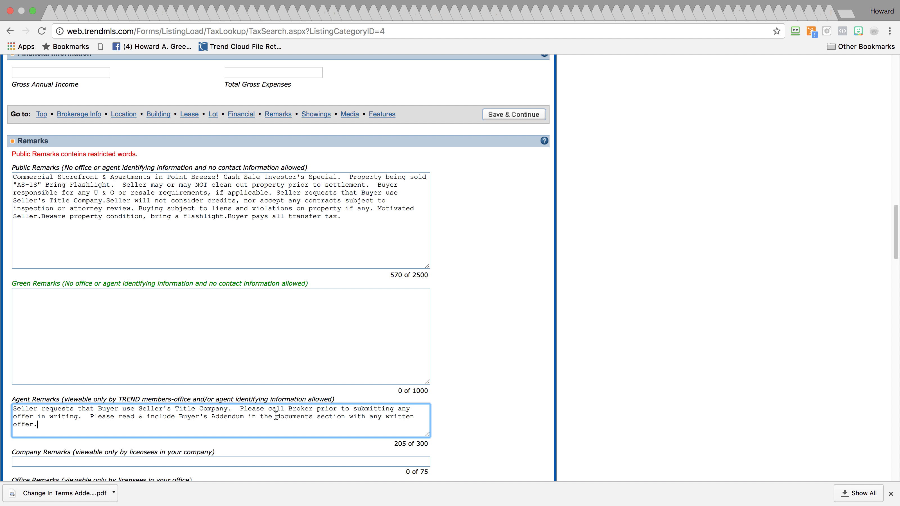
scroll(877, 283, down, 10)
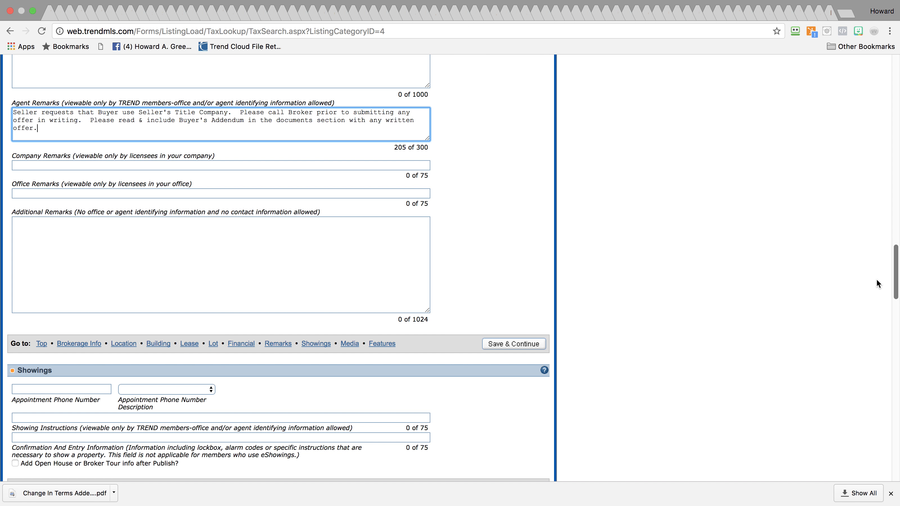
scroll(877, 280, down, 5)
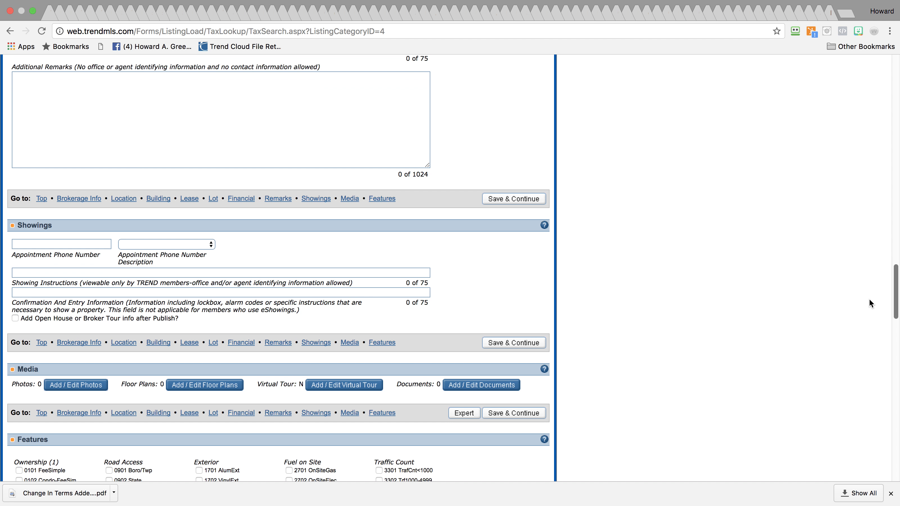
Set the appointment phone number description to Appointment Phone
click(81, 244)
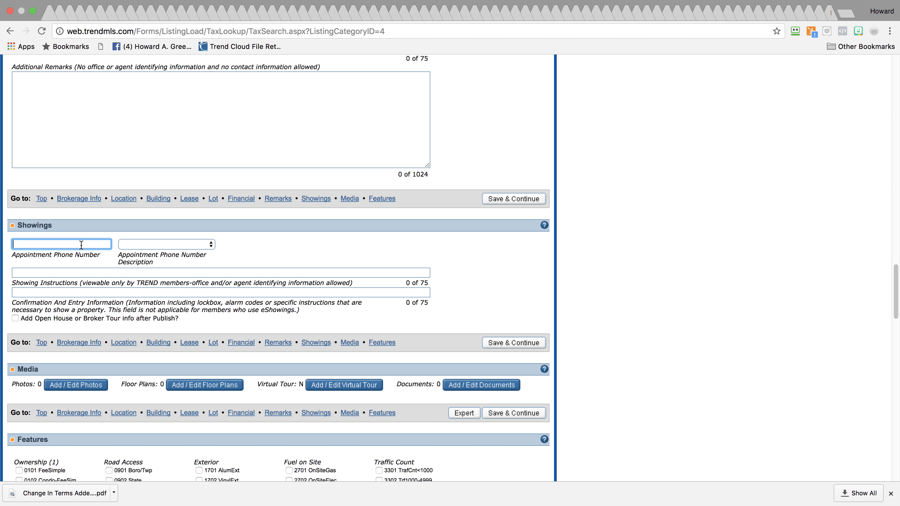
click(136, 245)
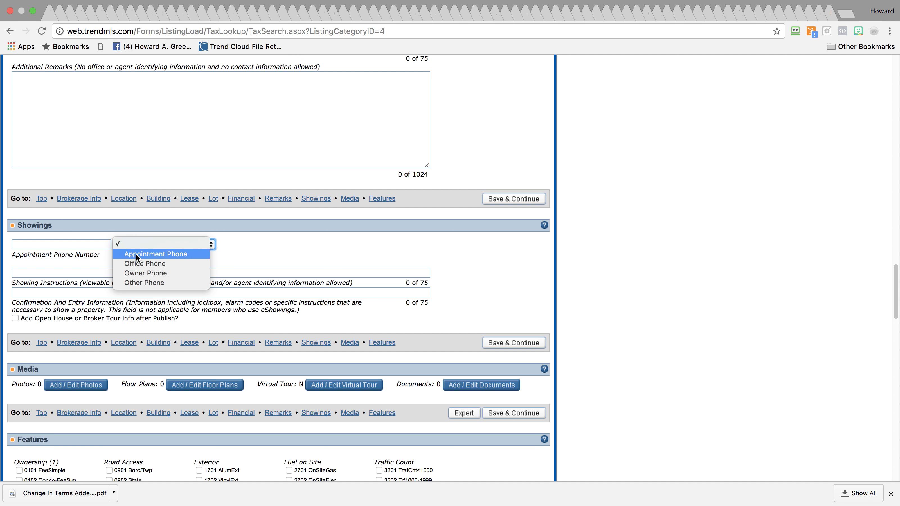
click(136, 253)
click(147, 249)
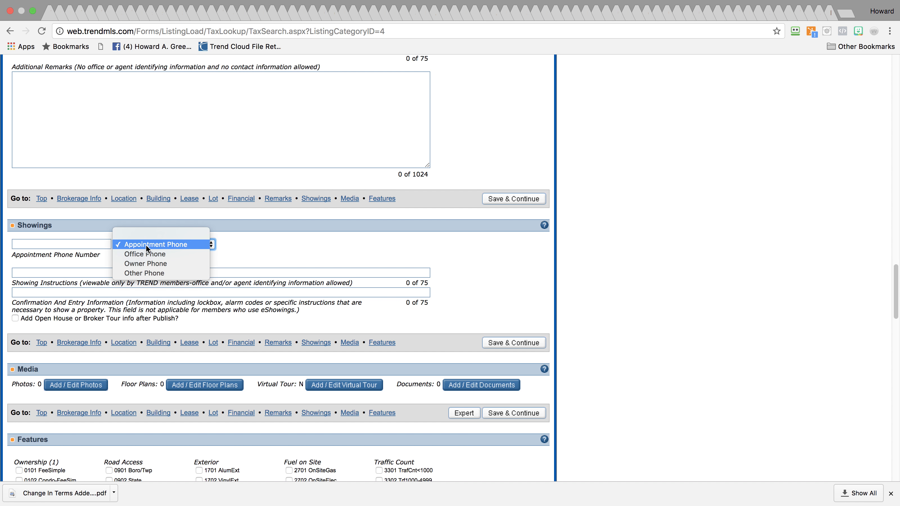
click(145, 244)
click(65, 244)
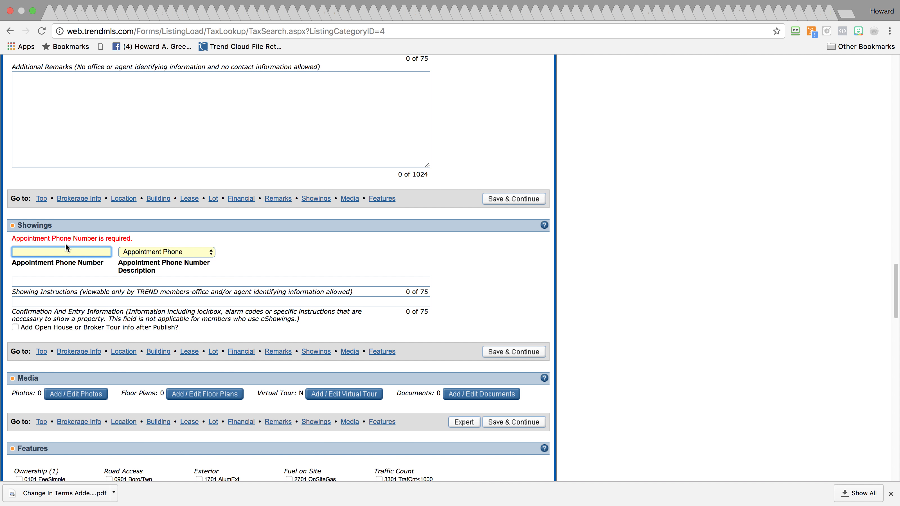
Copy the contact's phone number from the property note in Notes
mouse_move(897, 200)
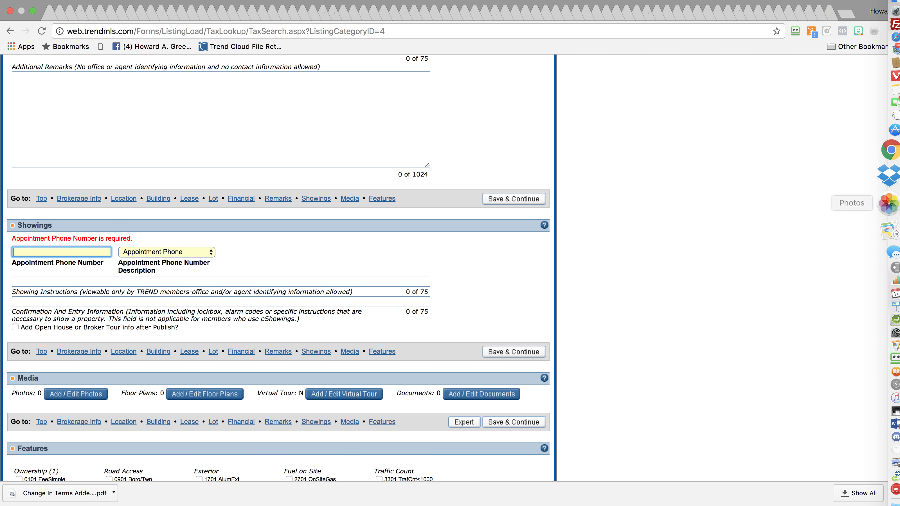
click(884, 108)
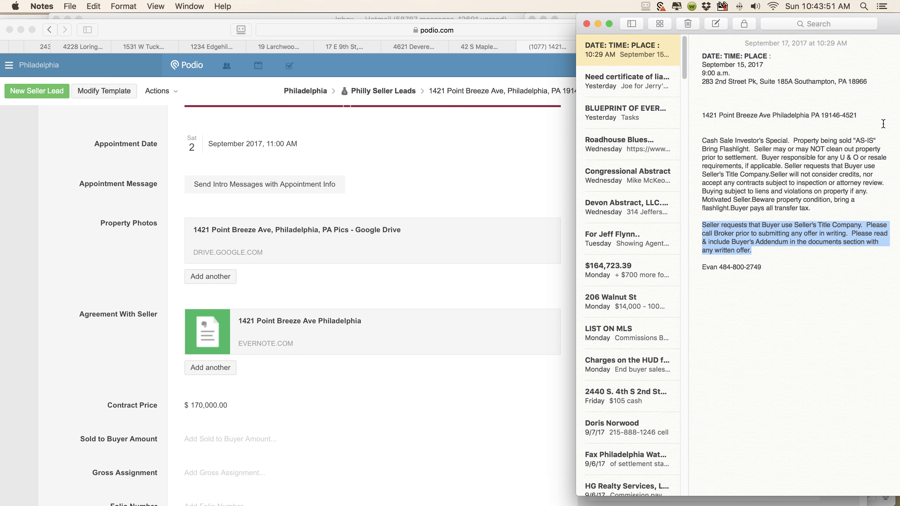
drag(720, 268, 792, 265)
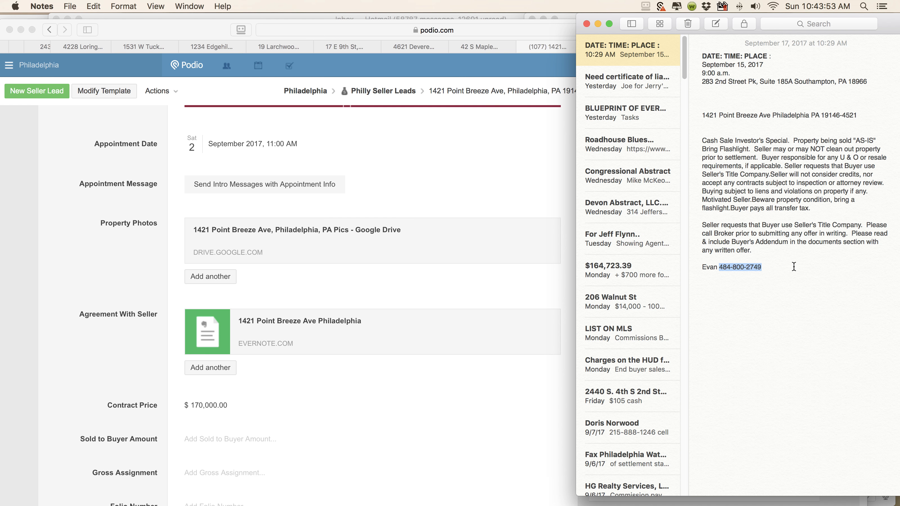
key(super+c)
mouse_move(889, 247)
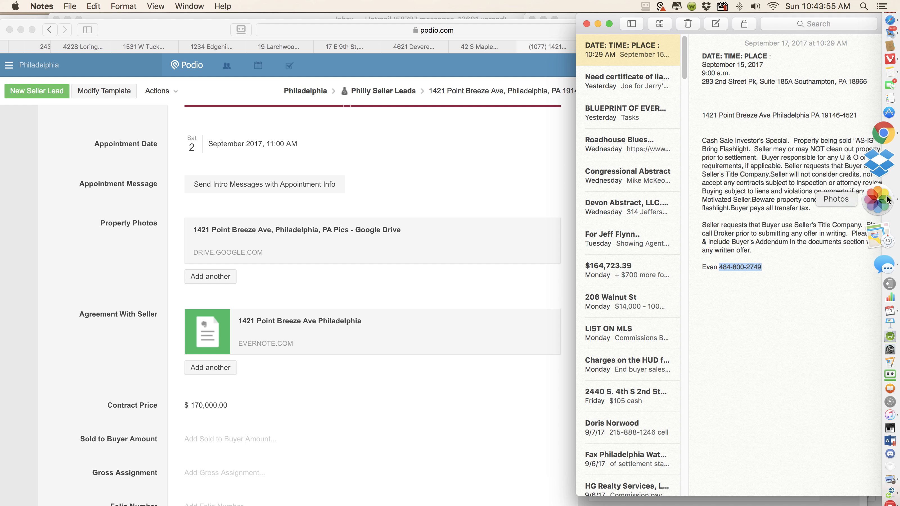
click(884, 174)
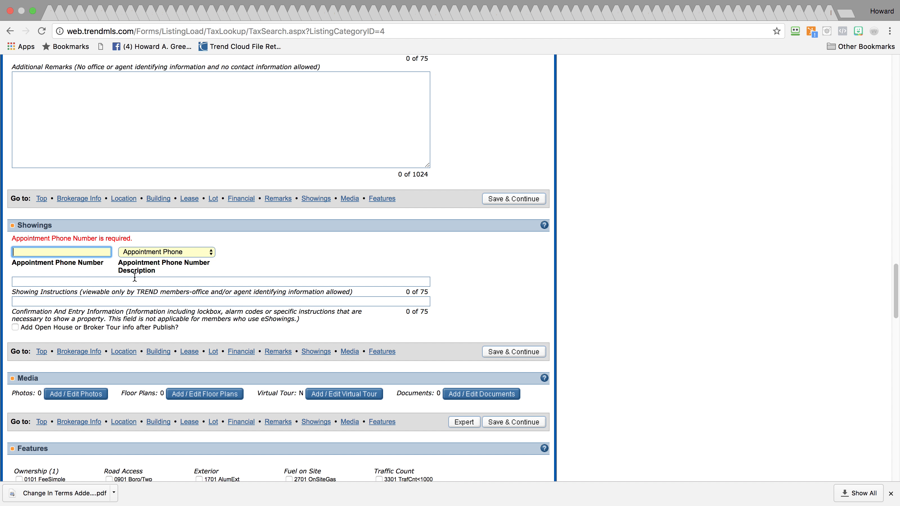
Paste the appointment phone number and write showing instructions to call the contact for showing appts at that number
key(super+v)
click(78, 283)
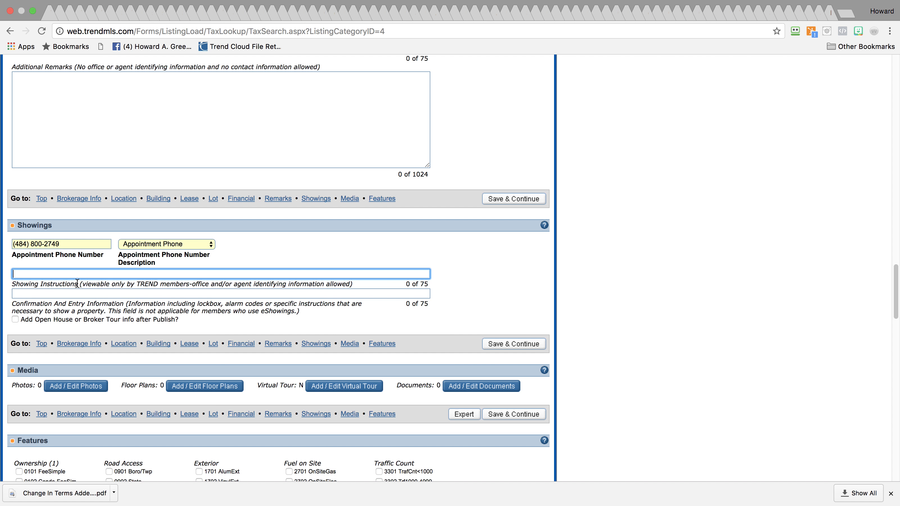
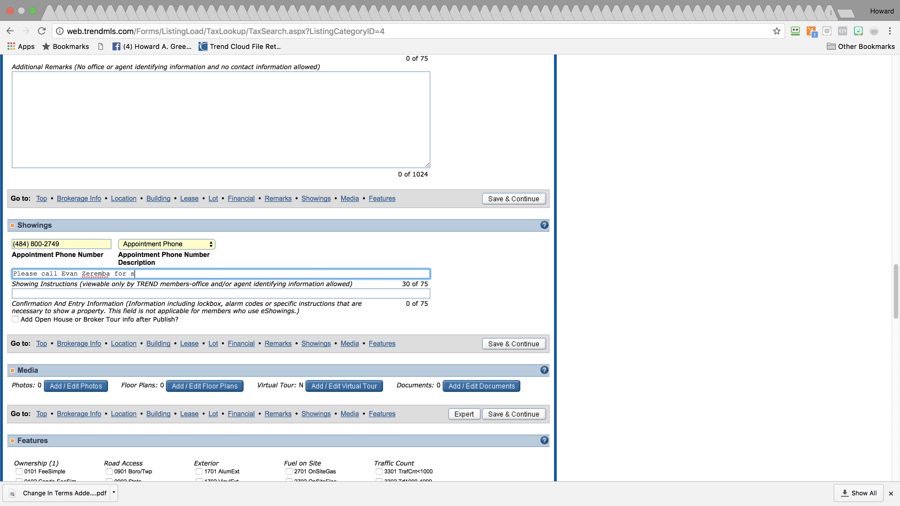
key(super+v)
drag(891, 294, 884, 322)
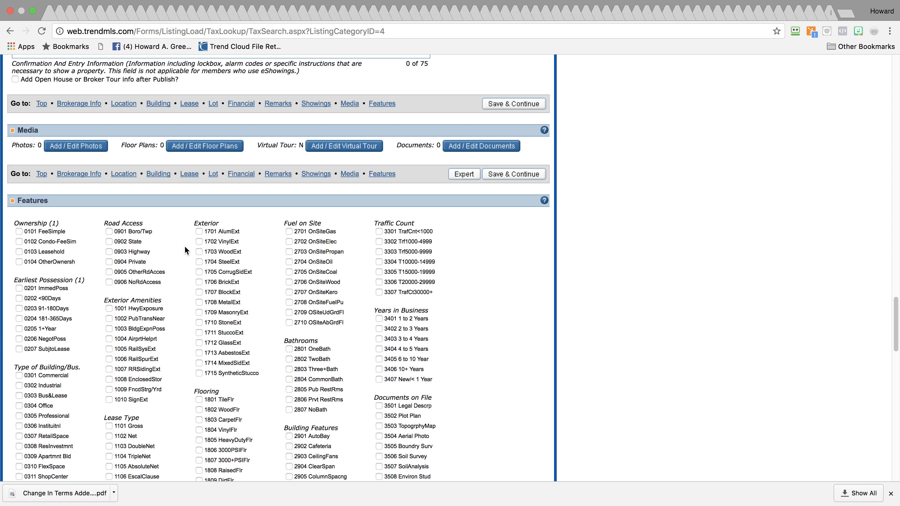
Check features 0101 FeeSimple, 0301 Commercial and 0307 RetailSpace
click(19, 232)
drag(896, 310, 889, 336)
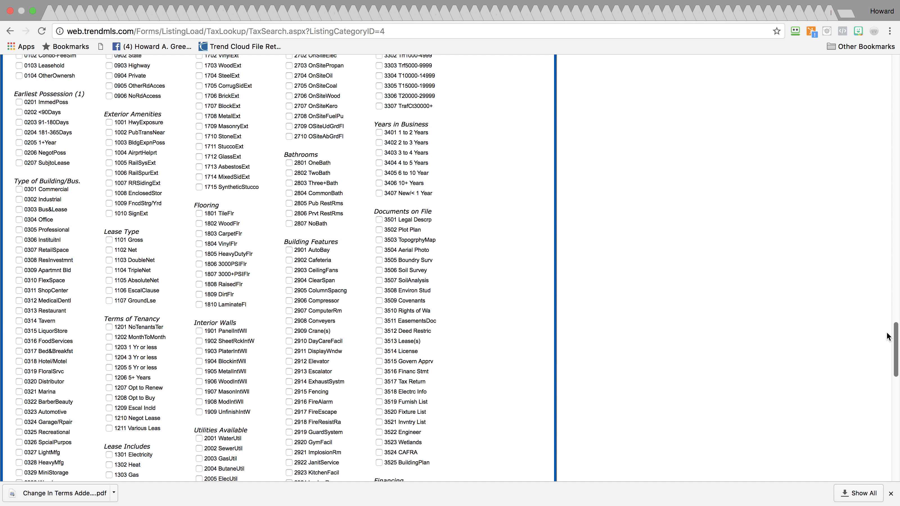
drag(888, 336, 887, 347)
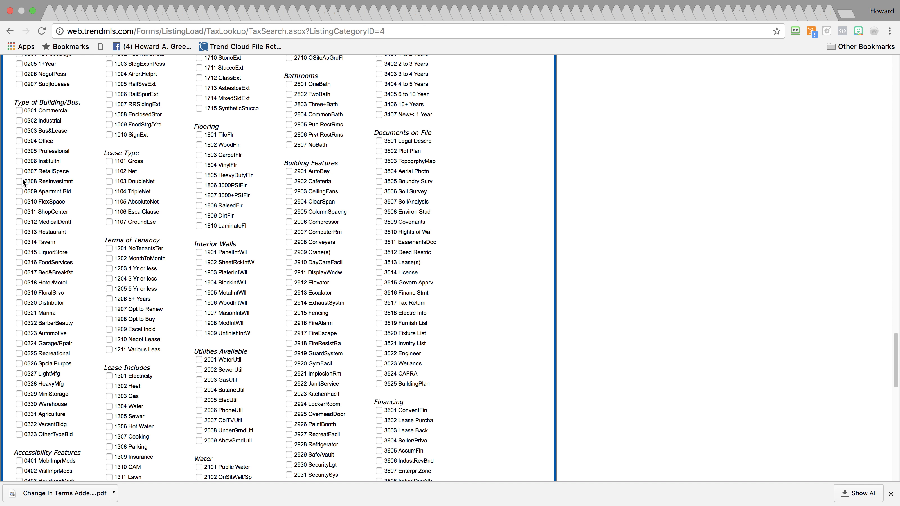
click(19, 111)
click(20, 171)
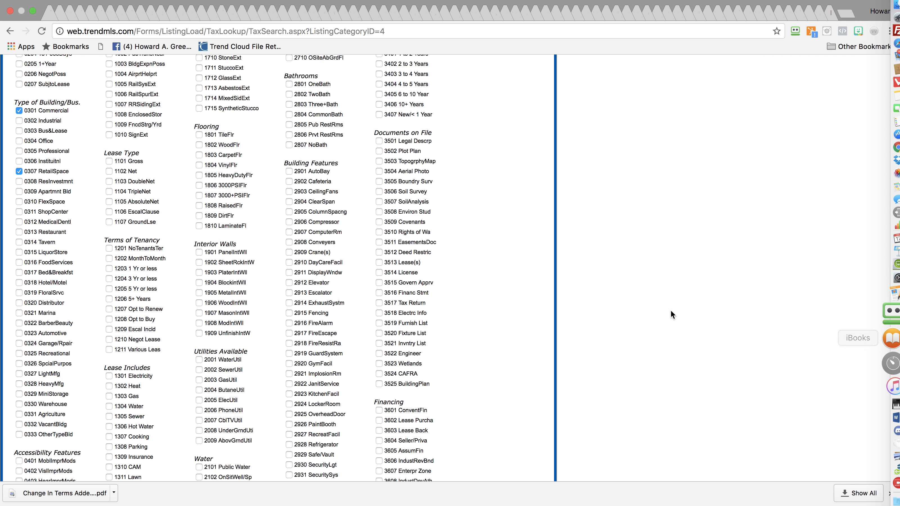
Check location features 0502 Urban and 0501 Downtown
scroll(882, 356, down, 10)
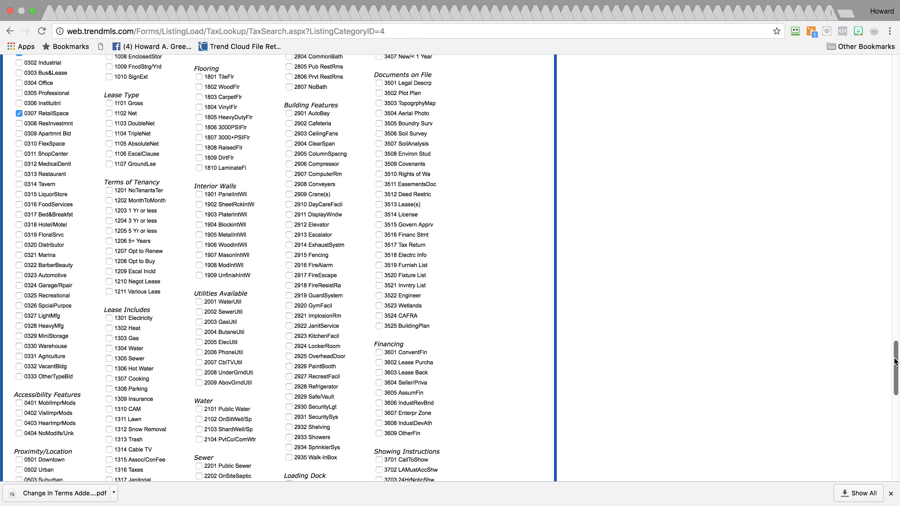
scroll(157, 103, up, 1)
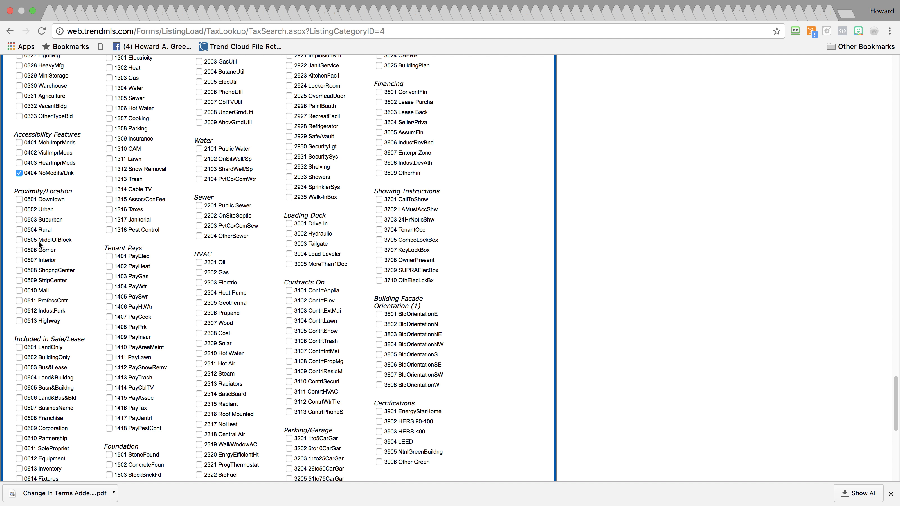
click(19, 210)
click(19, 199)
drag(895, 414, 890, 437)
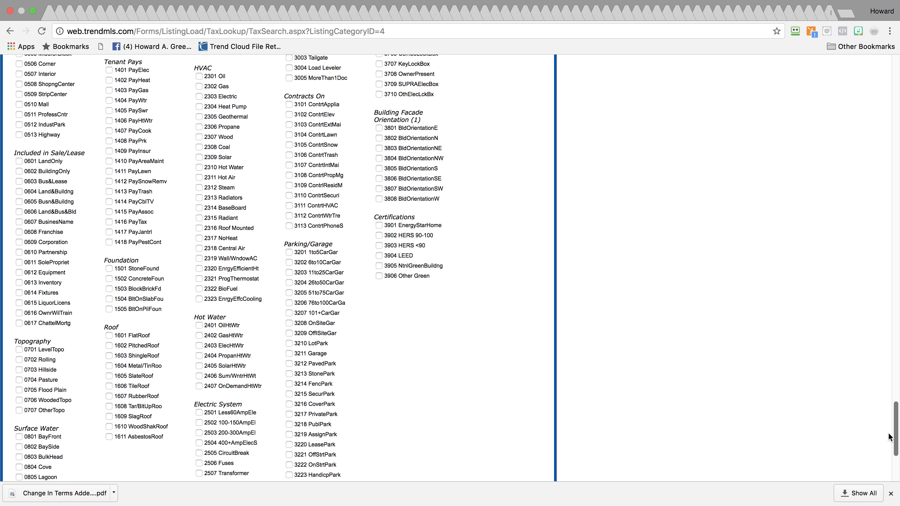
drag(890, 437, 886, 440)
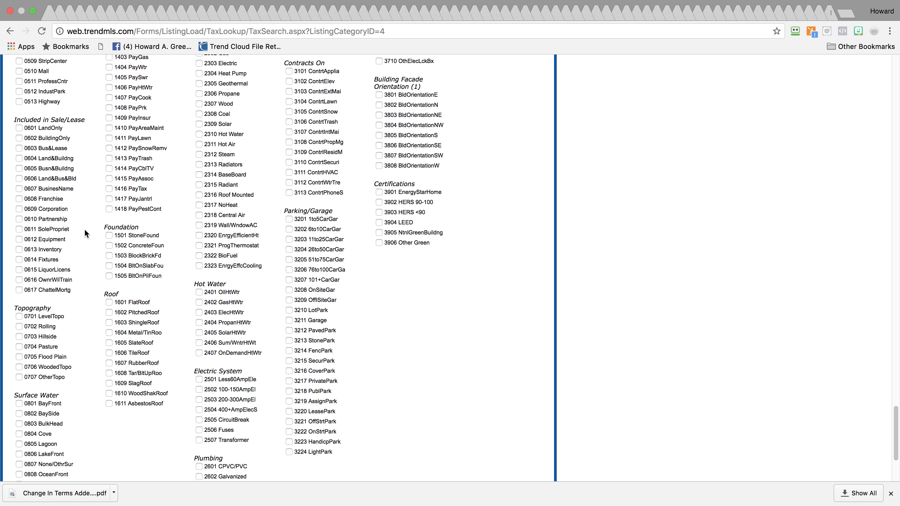
Tick the 0605 Busn&Buildng, 2101 Public Water, 2201 Public Sewer and 2802 TwoBath features
scroll(83, 230, down, 1)
click(19, 168)
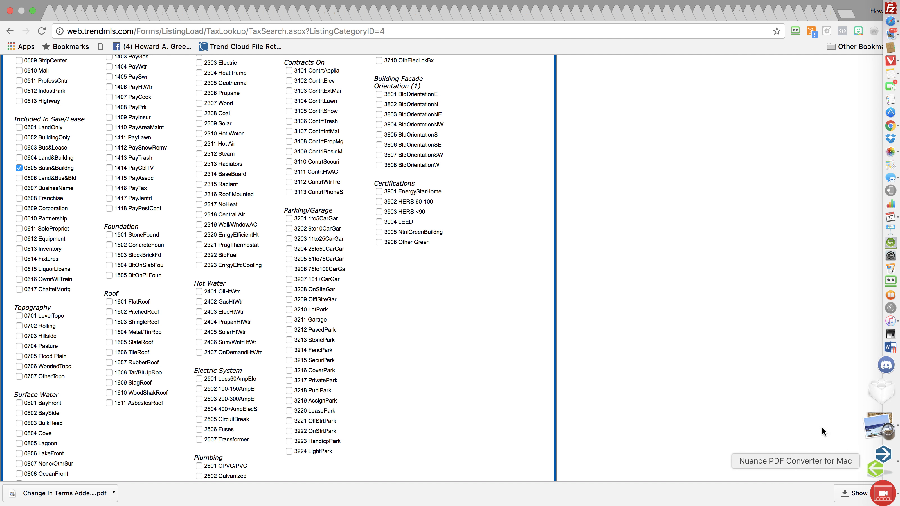
drag(894, 419, 885, 333)
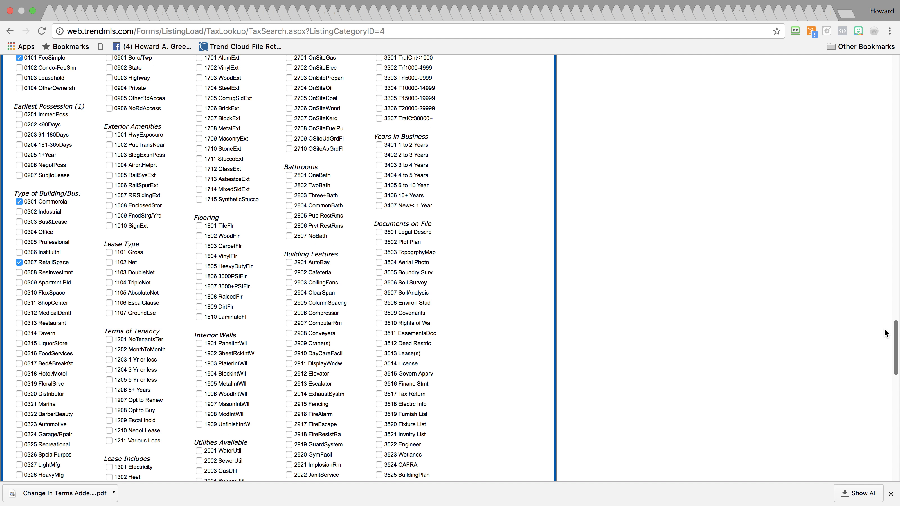
drag(885, 333, 874, 425)
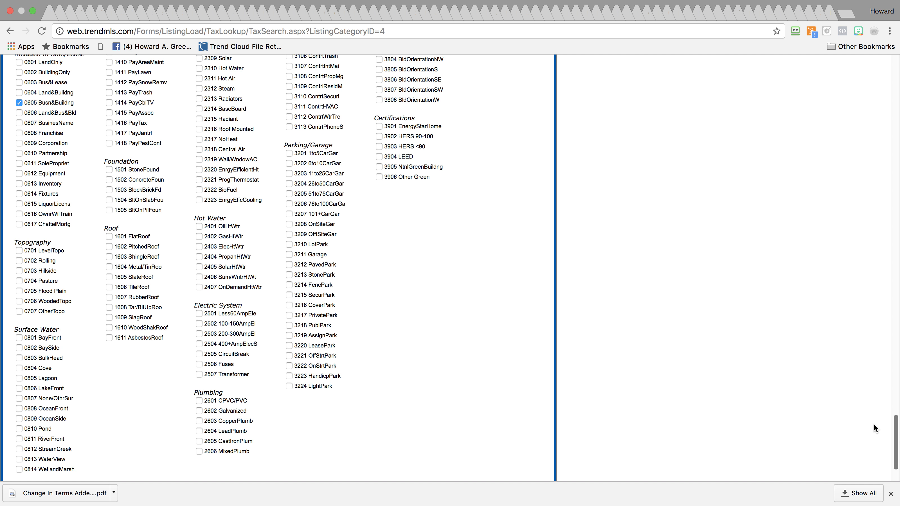
drag(873, 424, 876, 375)
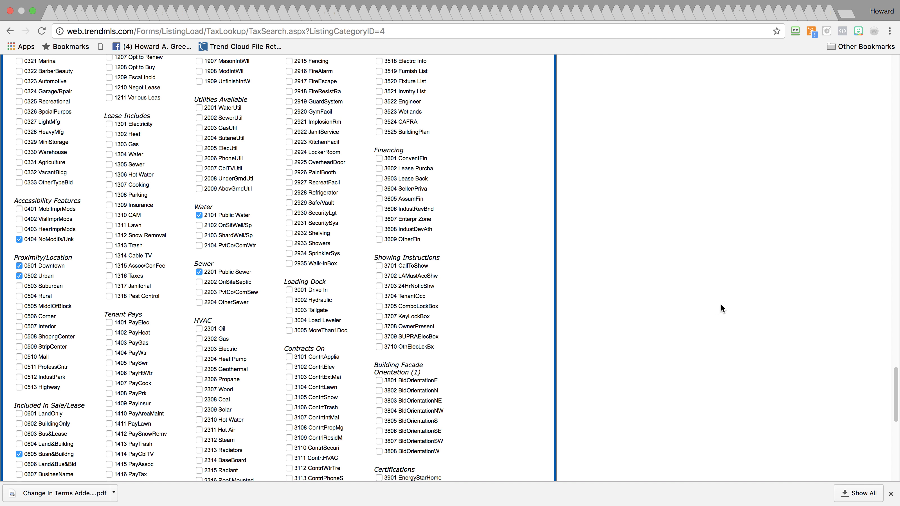
drag(895, 382, 892, 340)
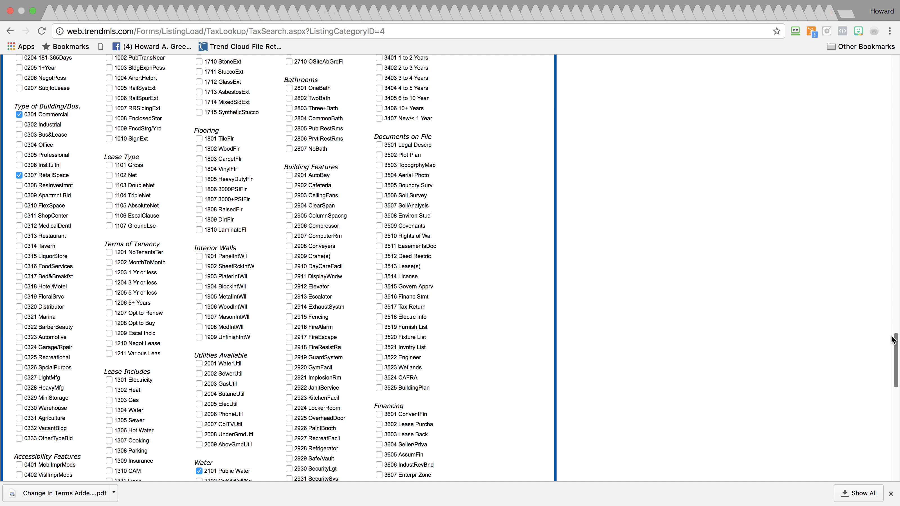
drag(892, 336, 891, 332)
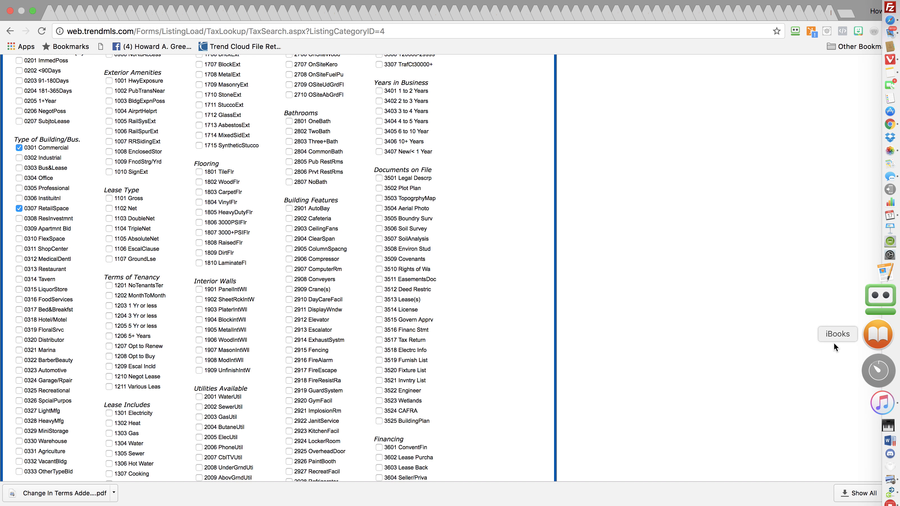
drag(894, 348, 895, 339)
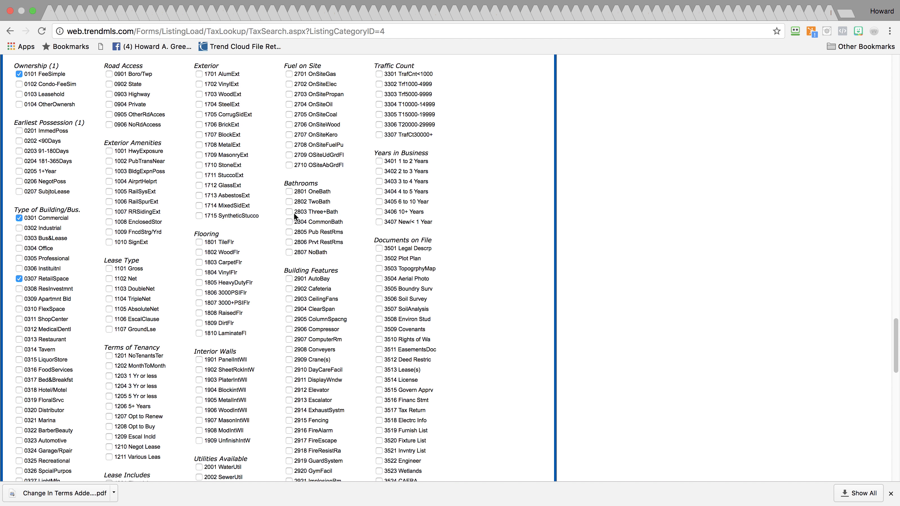
click(289, 202)
drag(894, 333, 844, 32)
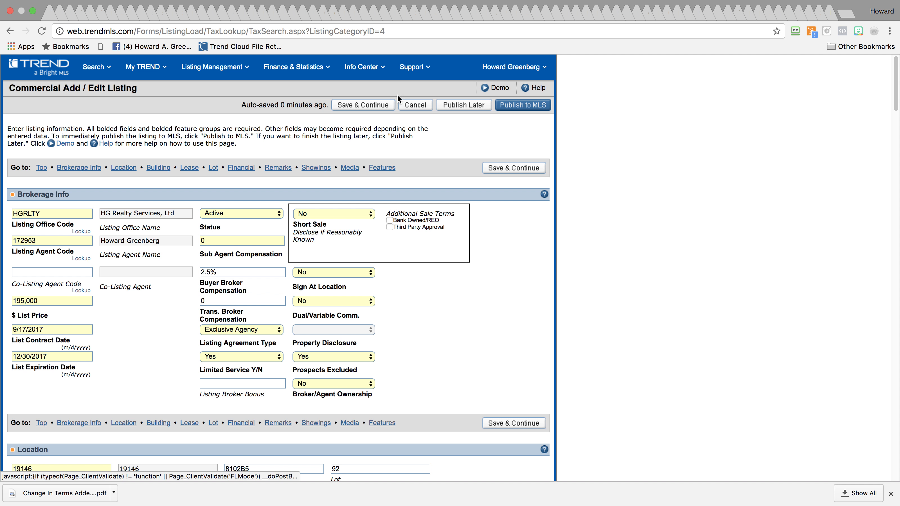
click(476, 111)
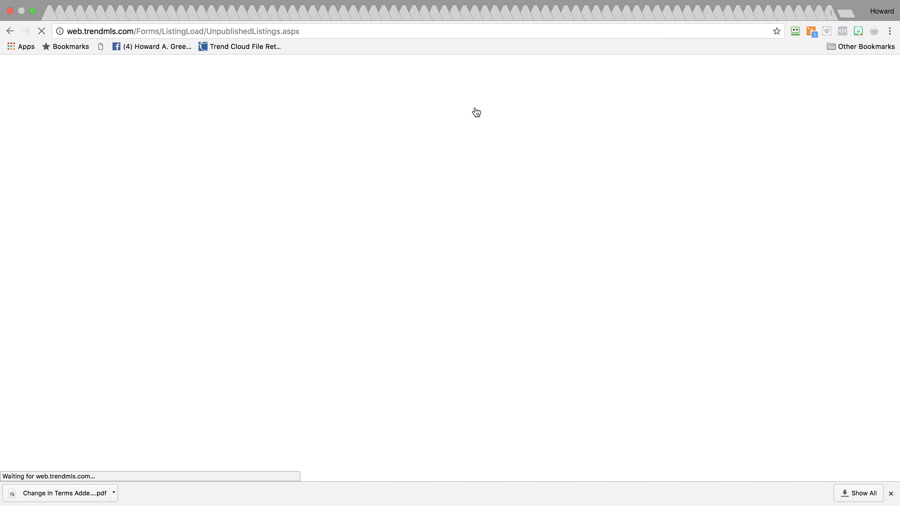
click(567, 392)
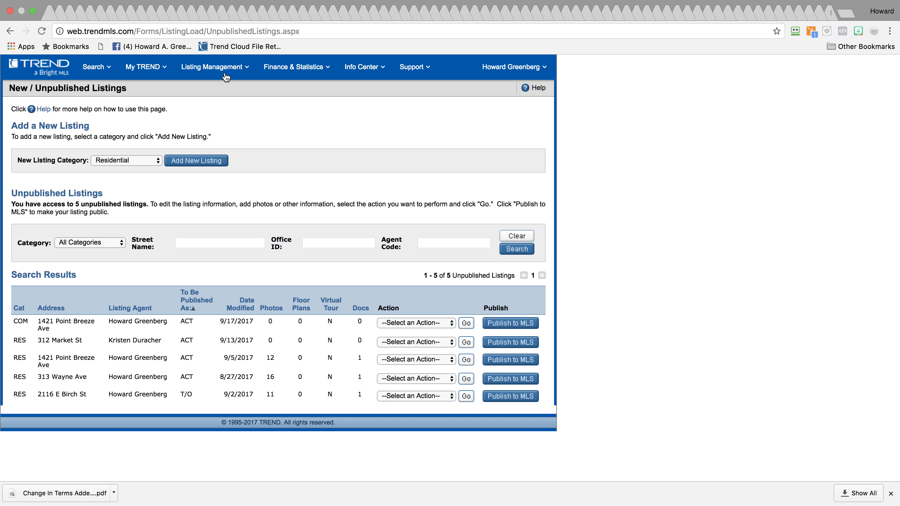
Copy MLS# 7054441 from the Published Listings page
mouse_move(224, 69)
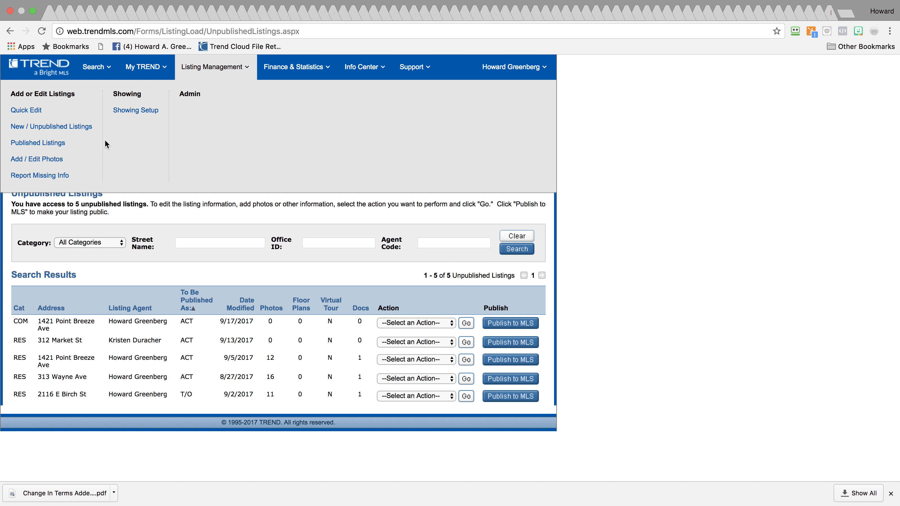
click(44, 143)
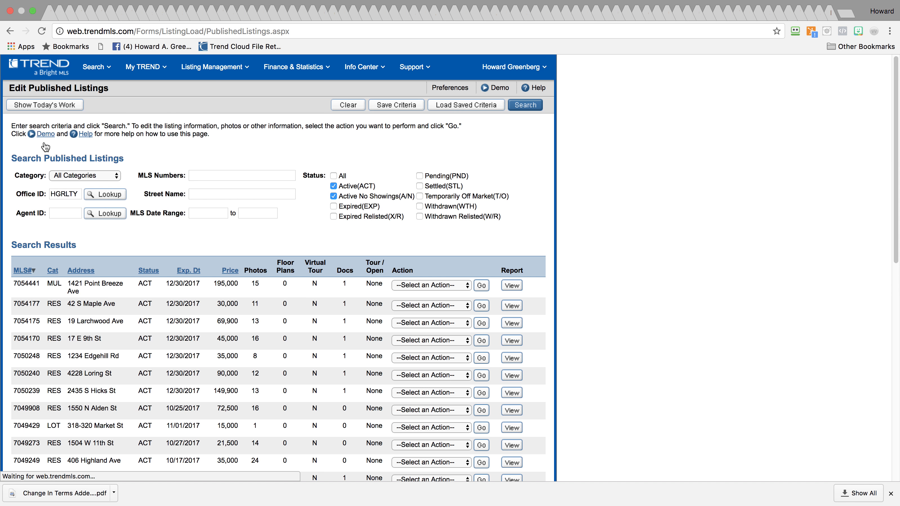
drag(14, 286, 39, 286)
key(super+c)
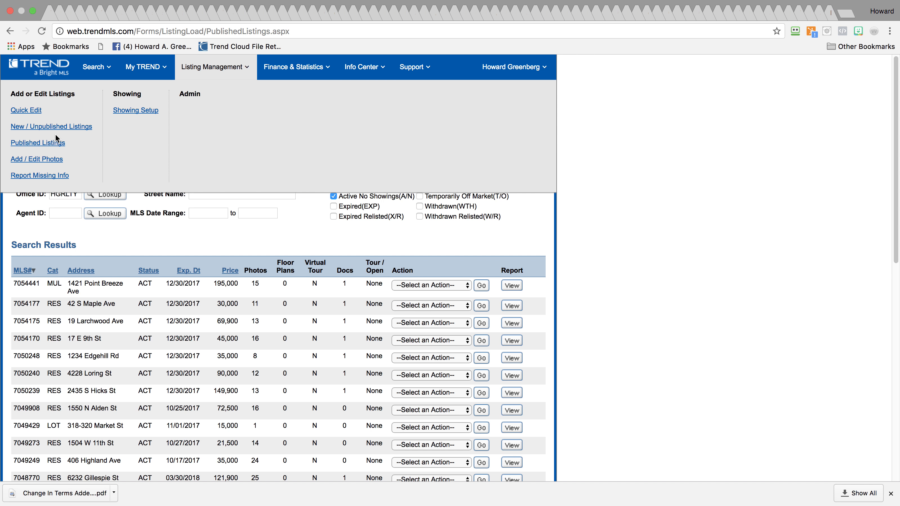
Back in New / Unpublished Listings, choose Add / Edit Photos for the new commercial listing
click(43, 133)
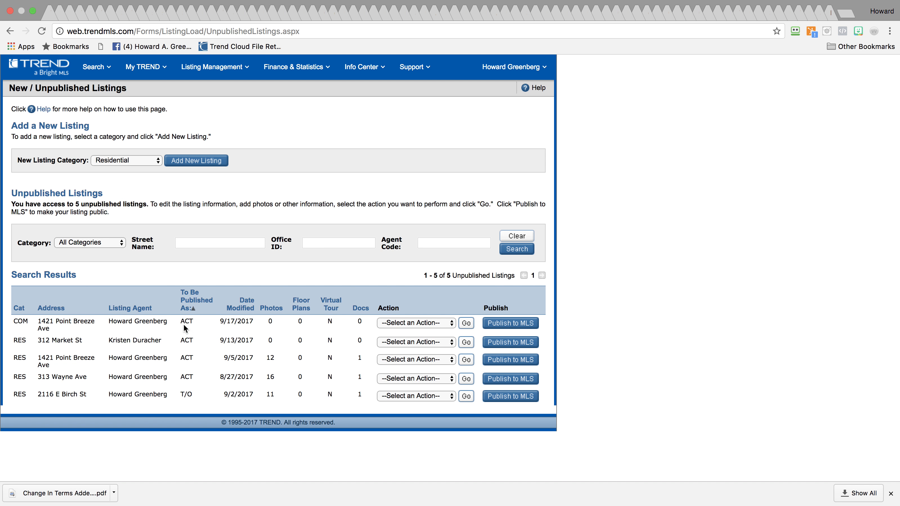
click(426, 324)
click(427, 342)
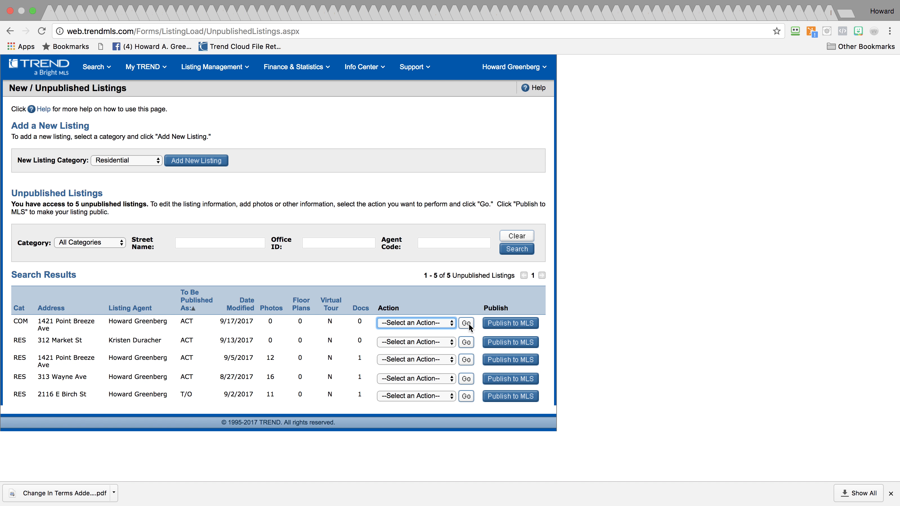
Load the 15 photos from listing 7054441 using Copy From Listing with the pasted MLS number
click(466, 324)
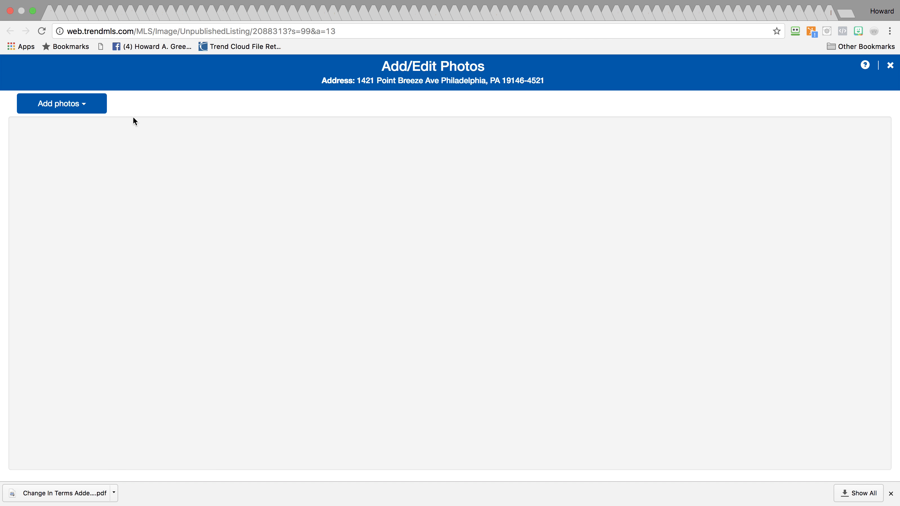
click(91, 105)
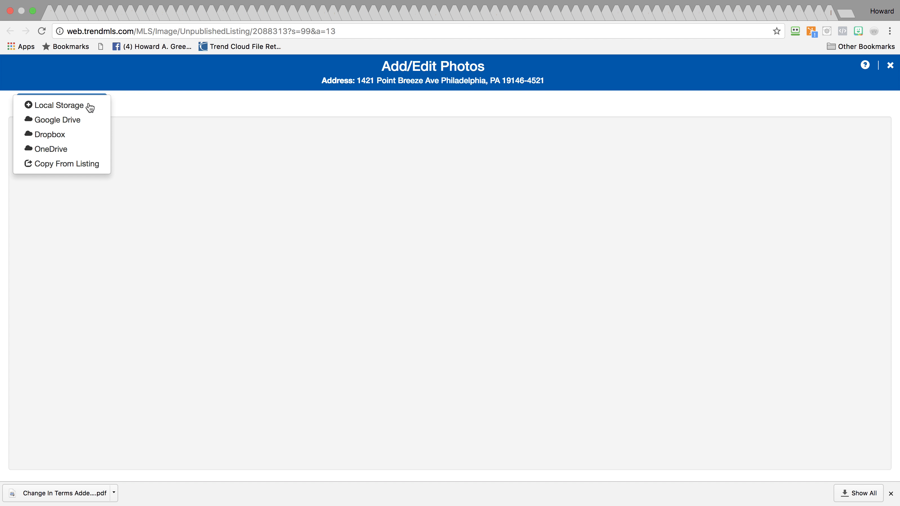
click(64, 165)
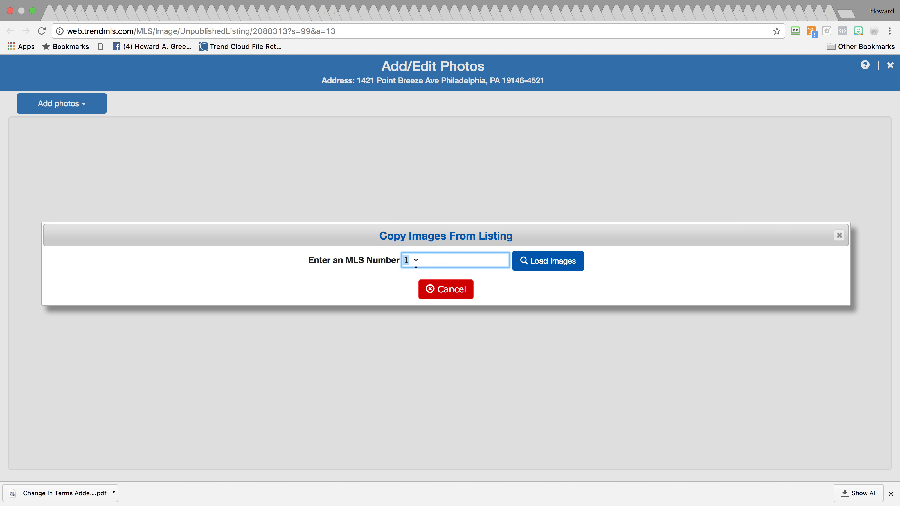
key(super+v)
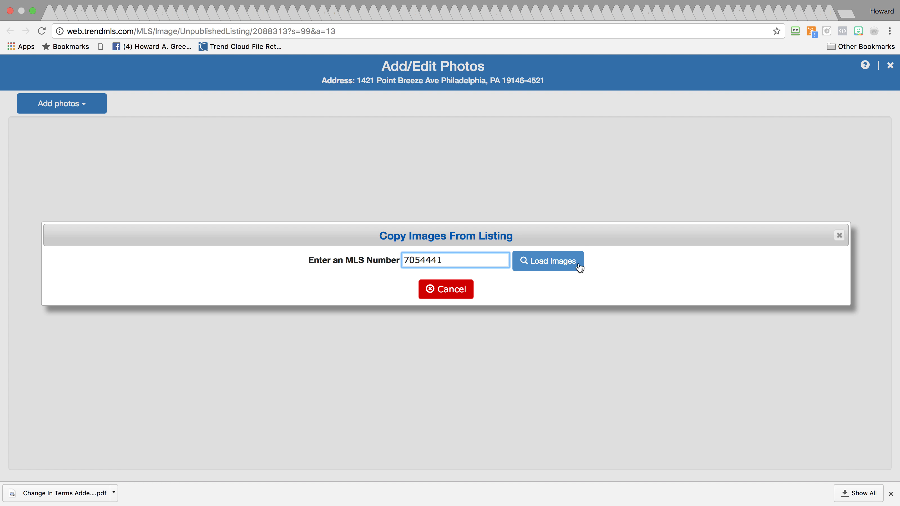
click(539, 271)
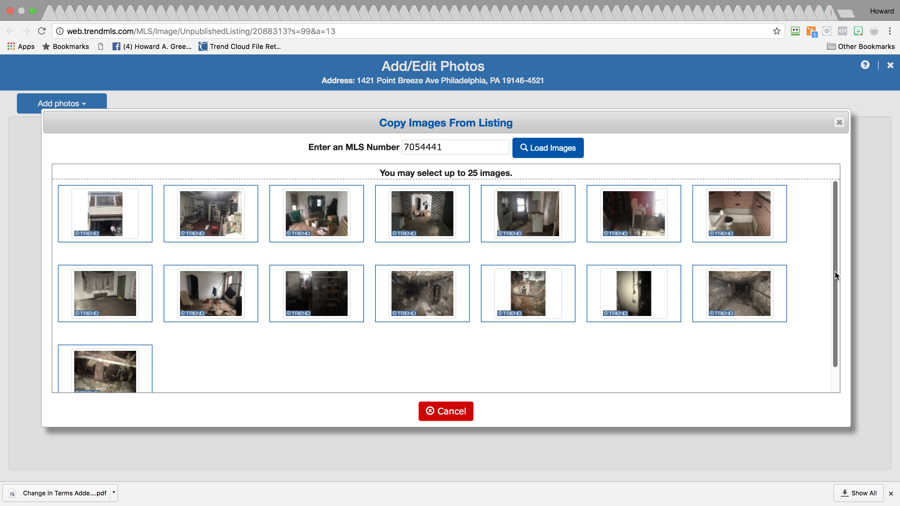
scroll(831, 348, down, 2)
scroll(831, 348, up, 2)
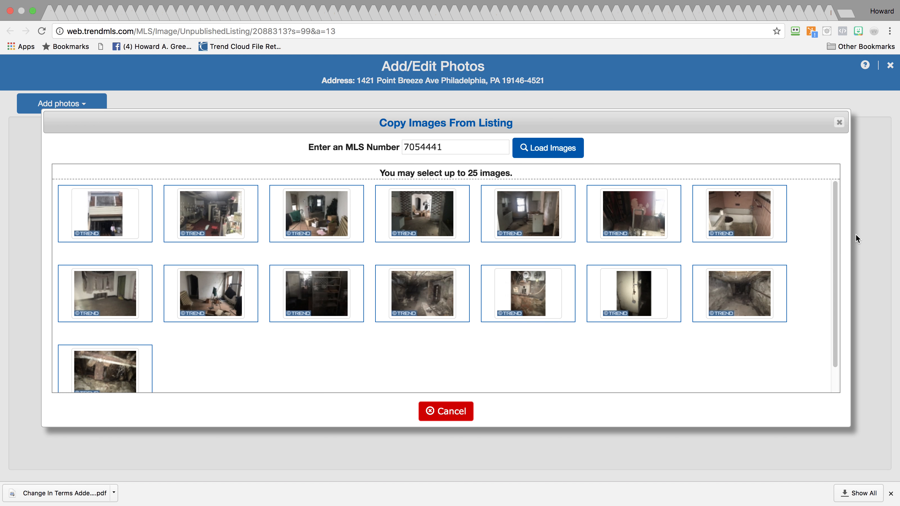
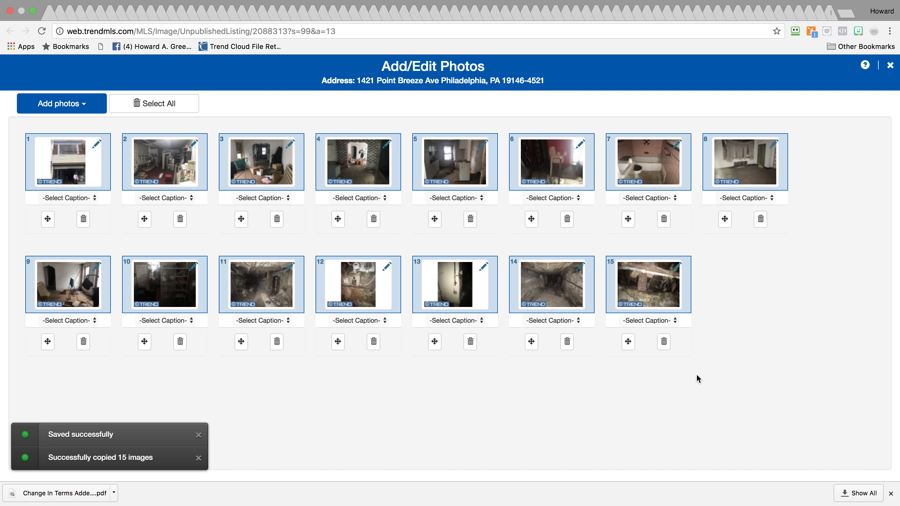
Close the Add/Edit Photos page now that the 15 copied photos are saved
click(891, 66)
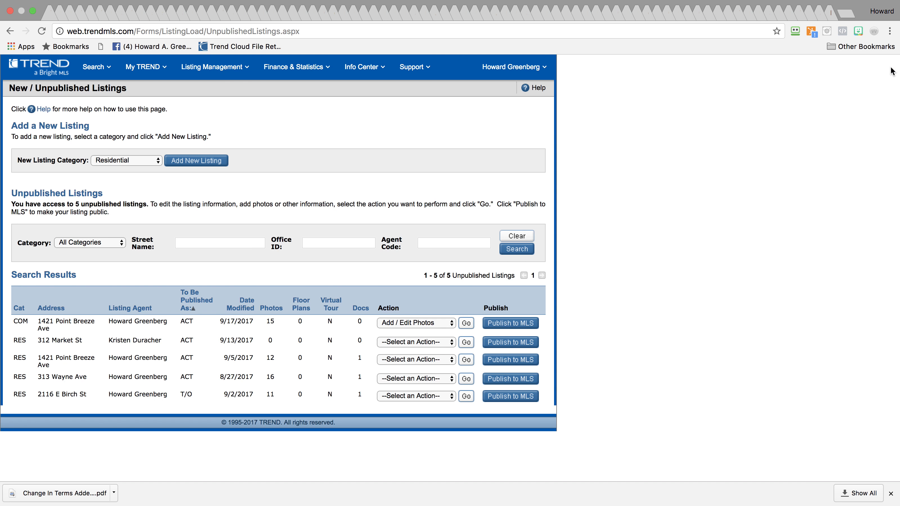
Start a document upload for the commercial listing as an Agreement of Sale Addendum and accept the terms
click(421, 324)
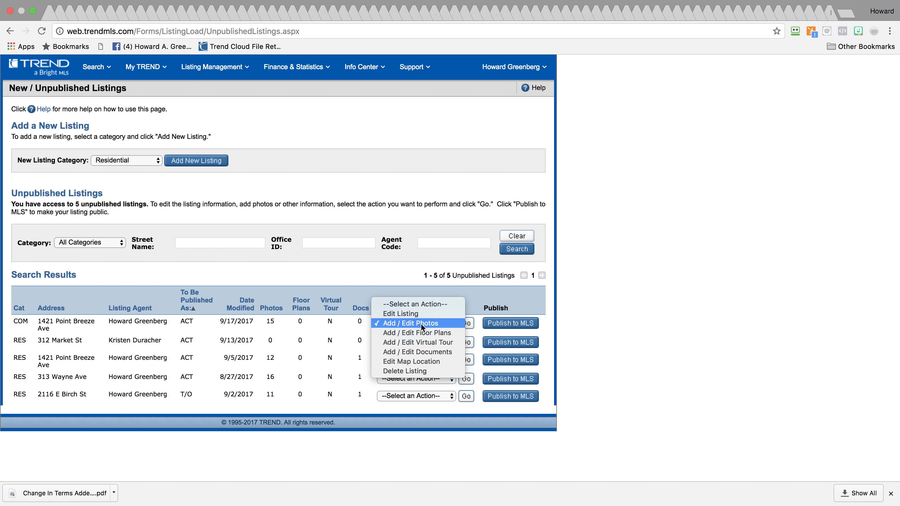
click(438, 350)
click(466, 323)
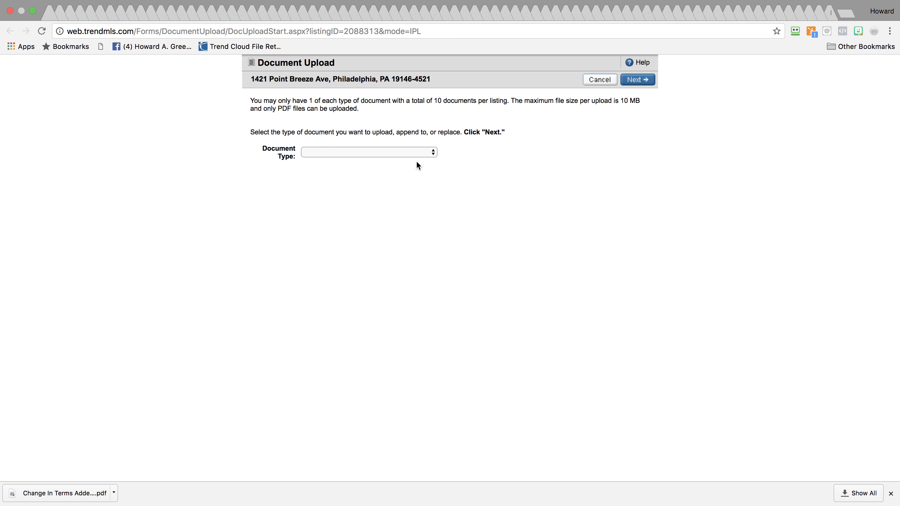
click(413, 156)
click(414, 162)
click(649, 82)
click(638, 80)
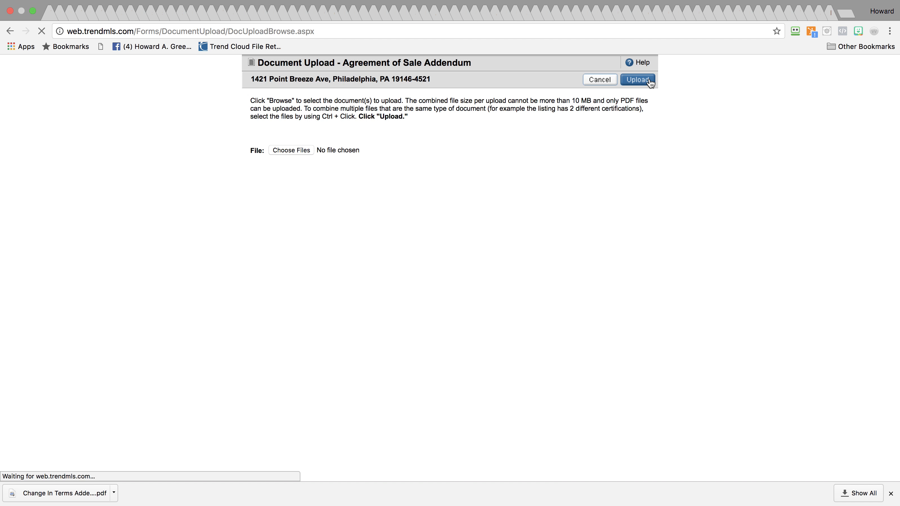
Find DEI Standard Addendum V3.pdf in the Dropbox folder and attach it
click(299, 154)
drag(648, 247, 819, 431)
click(771, 13)
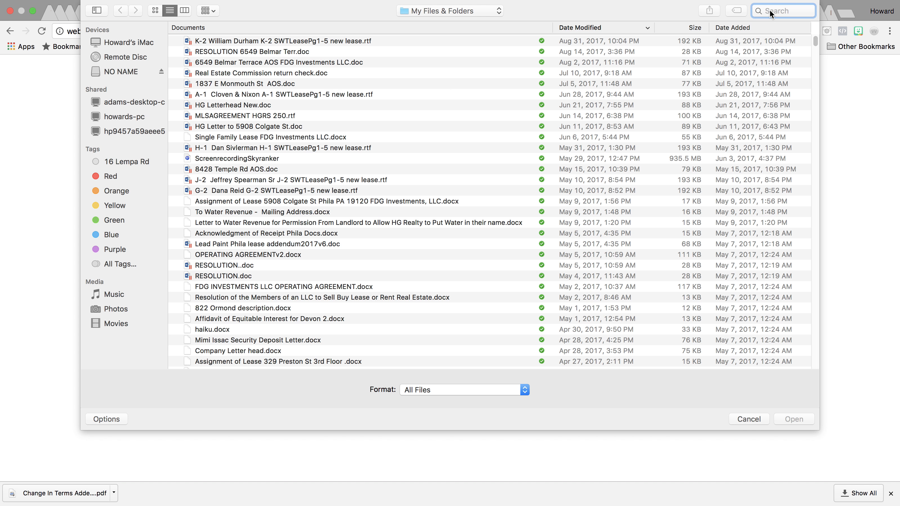
click(499, 12)
click(478, 21)
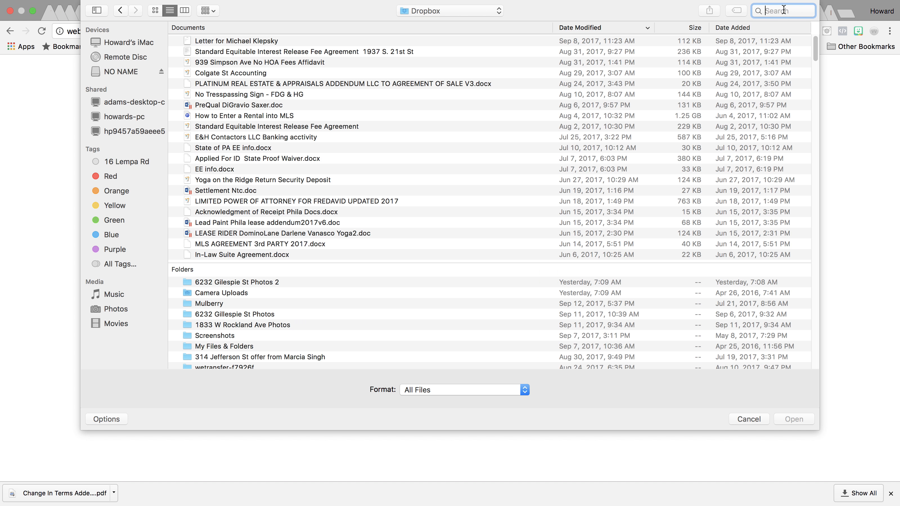
text(D)
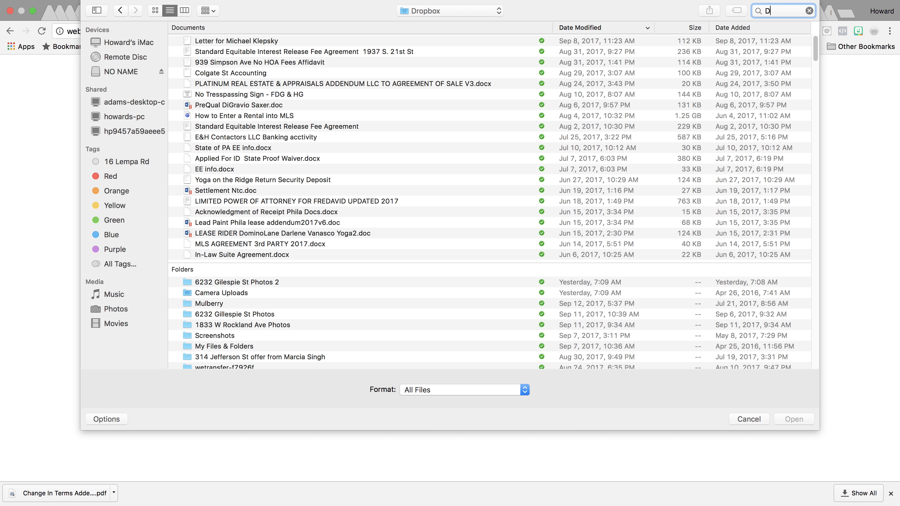
text(EI Addednum v3)
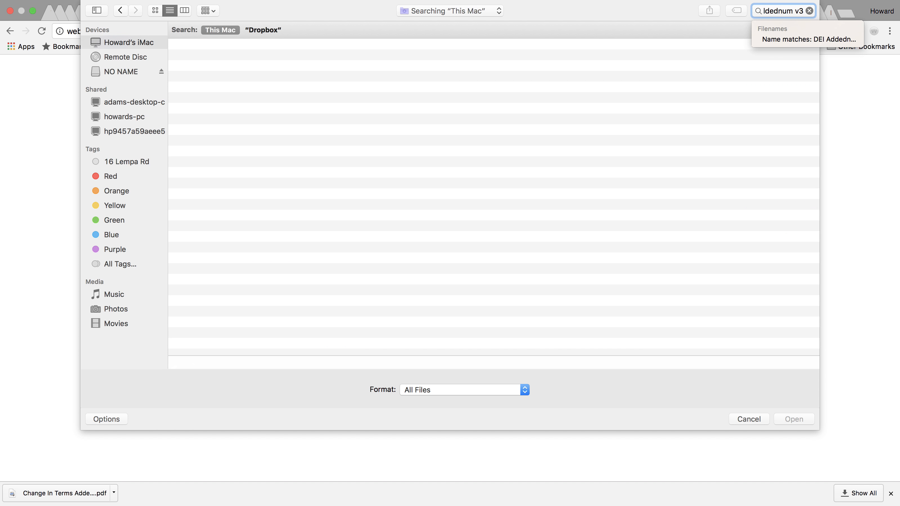
drag(773, 12, 801, 10)
text(ndum v3)
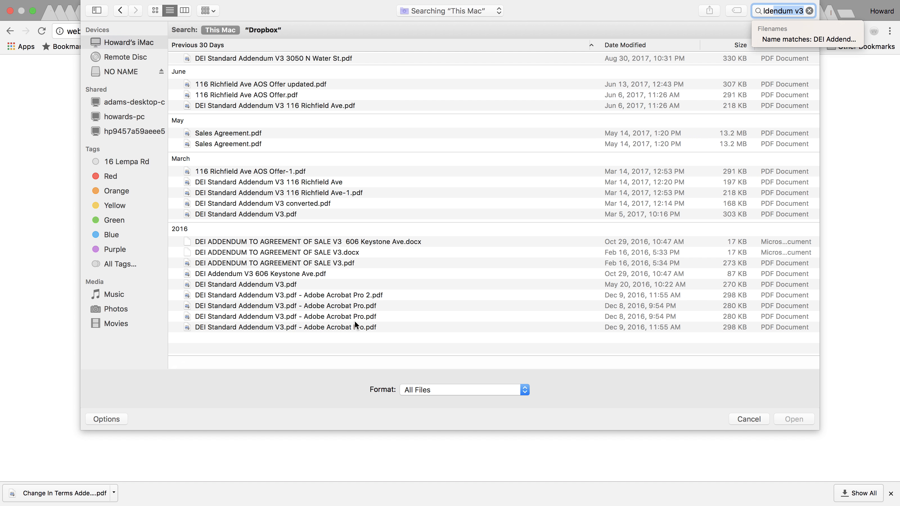
click(324, 286)
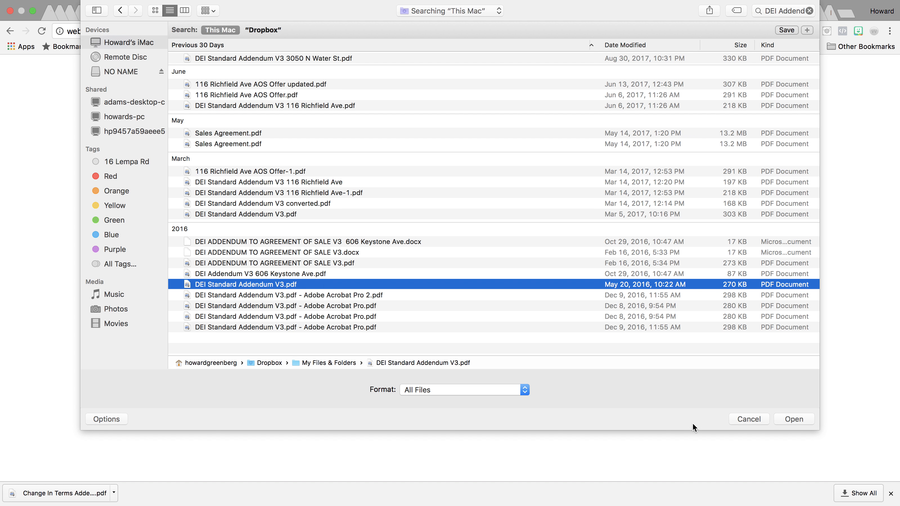
click(793, 419)
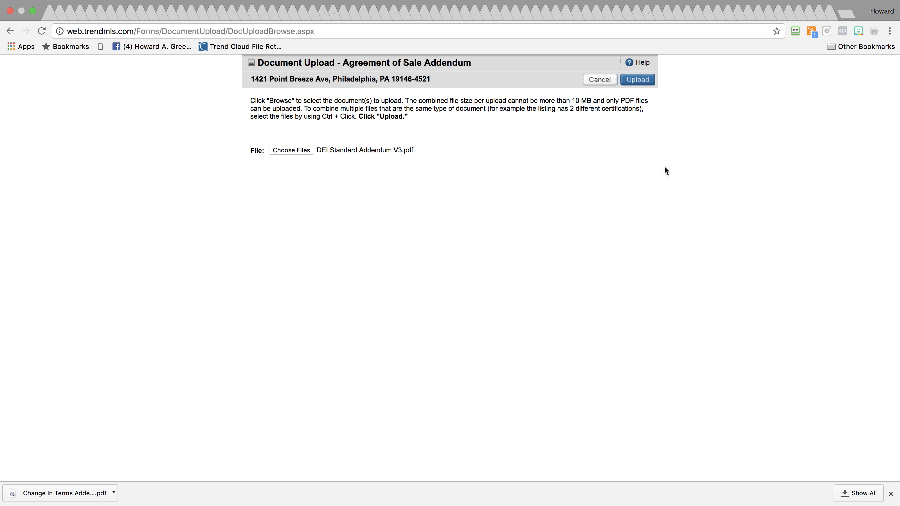
Upload the addendum and close back to the New / Unpublished Listings page
click(630, 80)
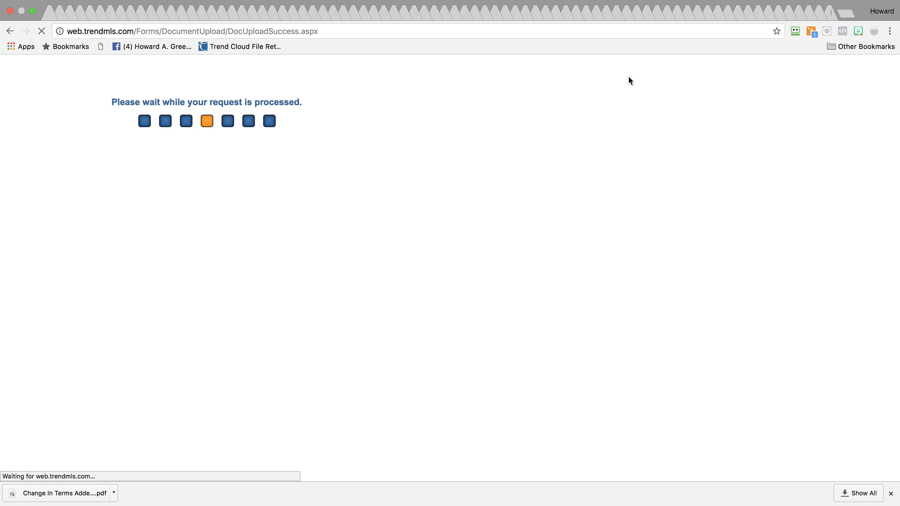
click(532, 82)
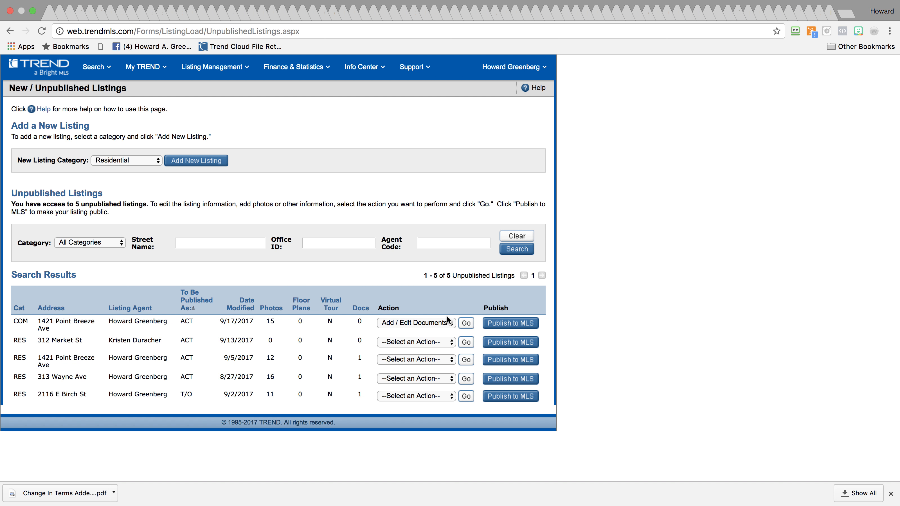
click(447, 323)
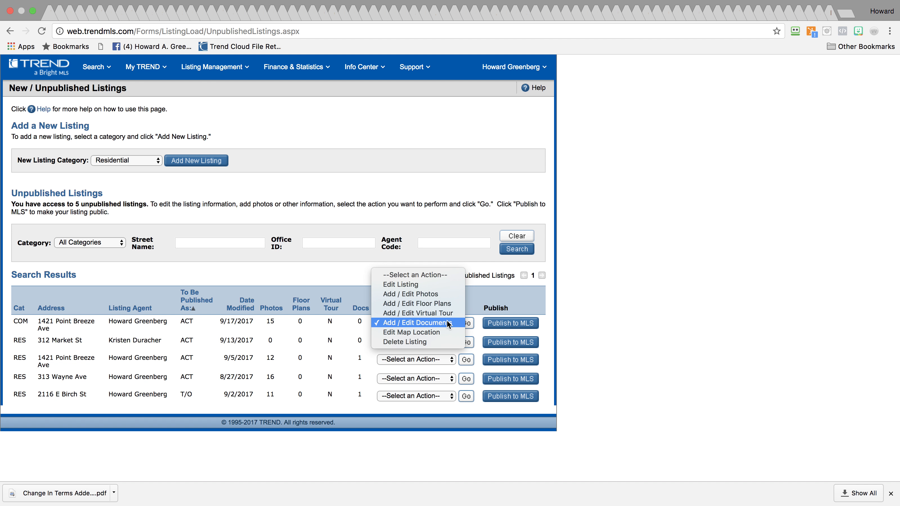
click(415, 274)
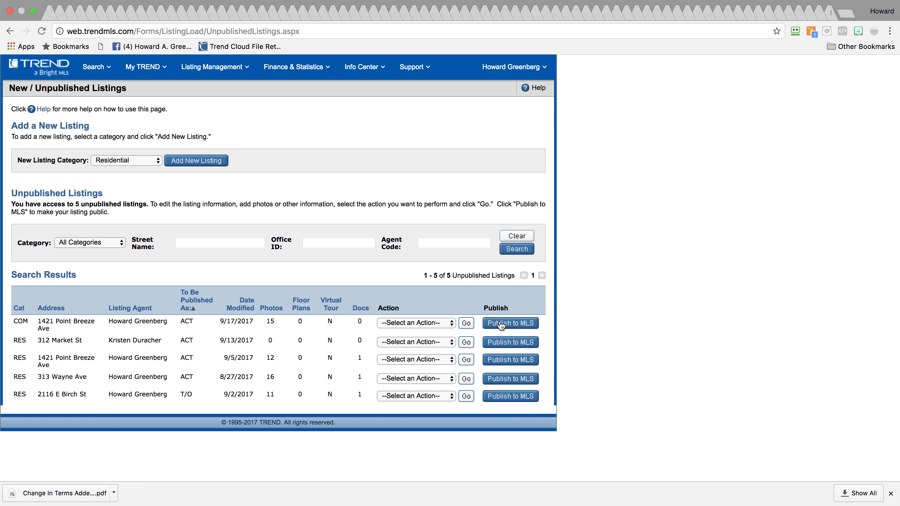
click(501, 324)
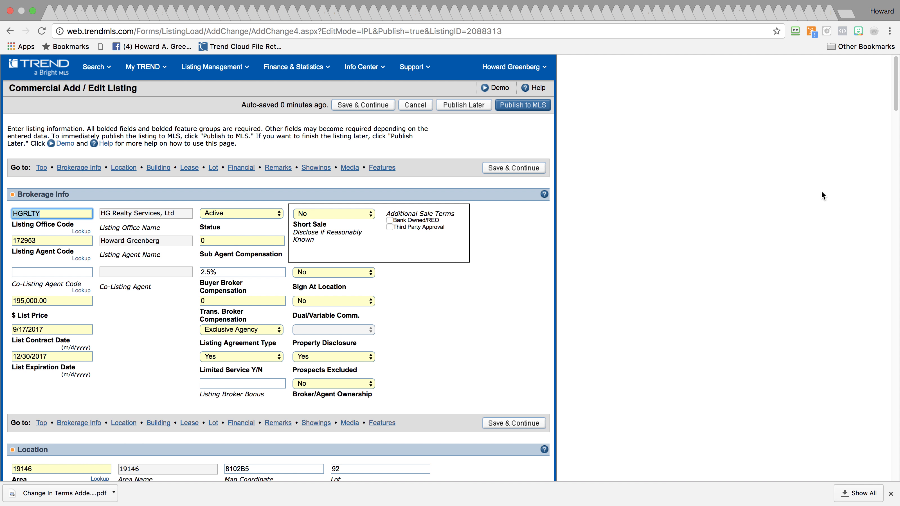
drag(11, 88, 59, 92)
click(59, 92)
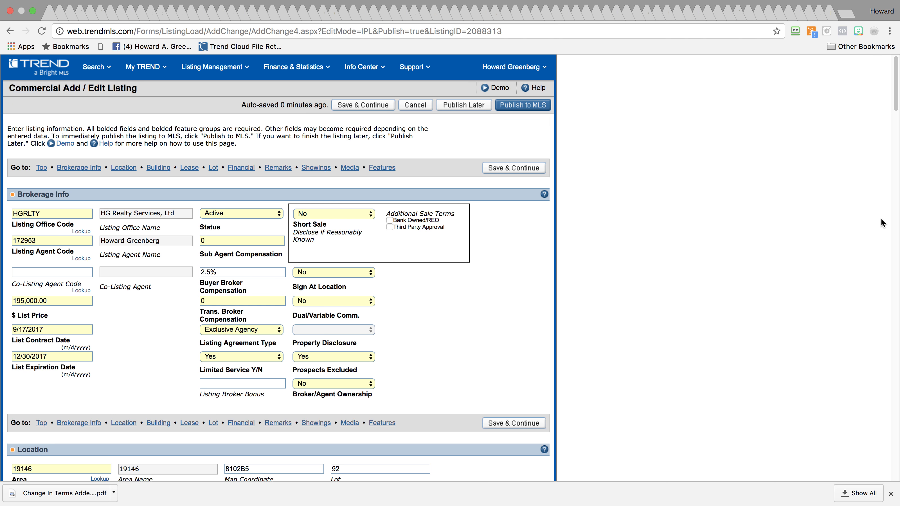
drag(896, 108, 836, 38)
click(522, 105)
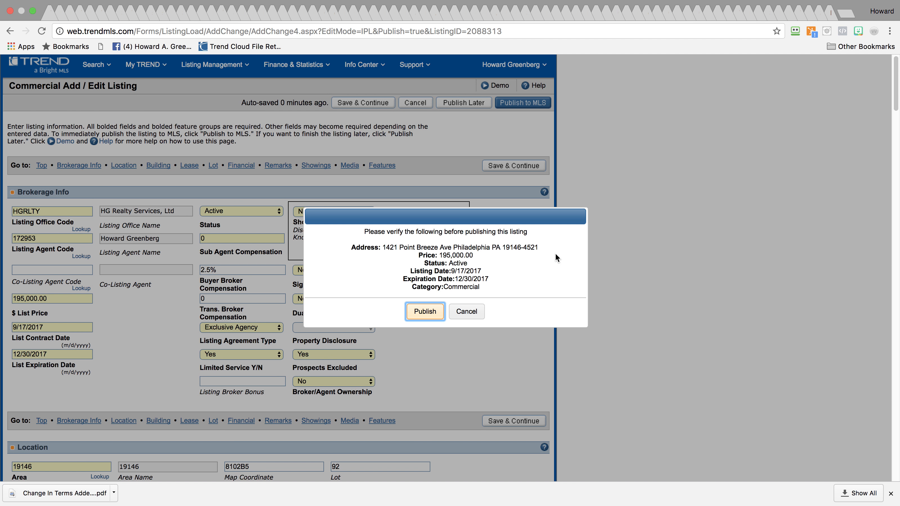
click(419, 312)
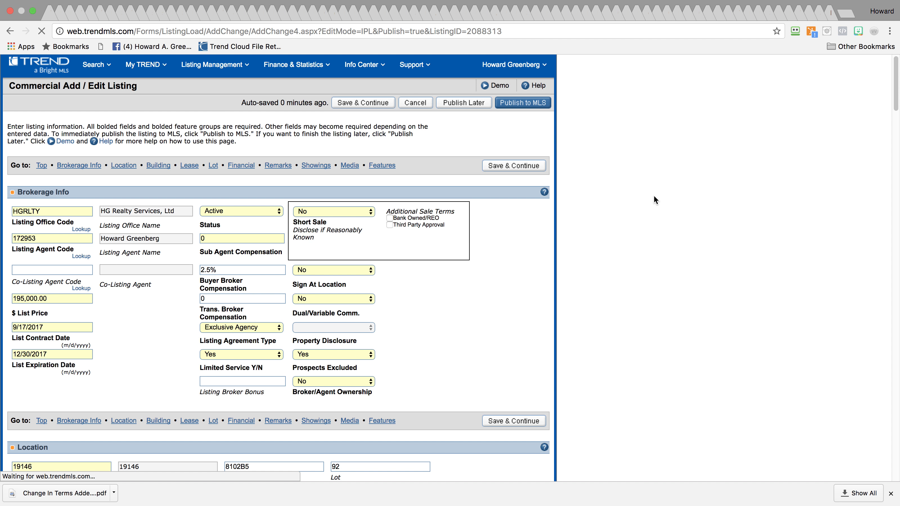
click(528, 104)
click(557, 110)
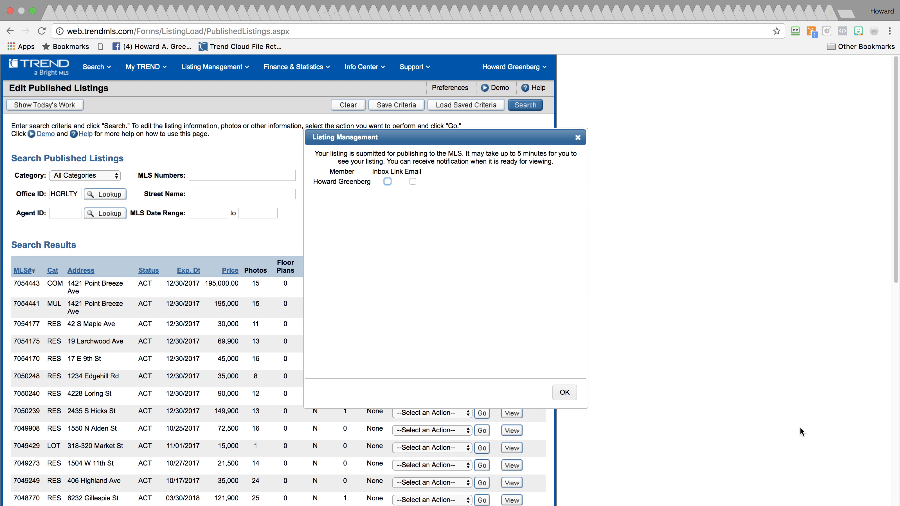
Dismiss the submission notice and refresh Edit Published Listings to check the two new Point Breeze rows
click(565, 392)
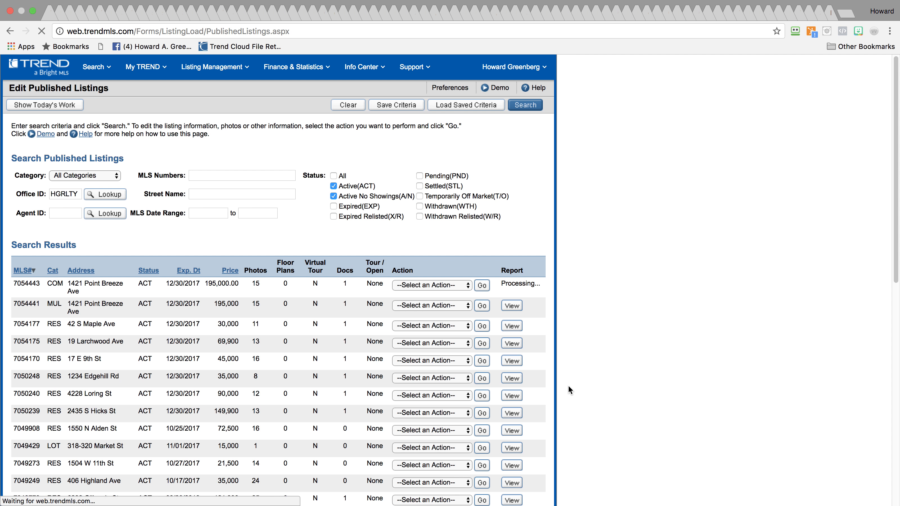
drag(13, 281, 493, 306)
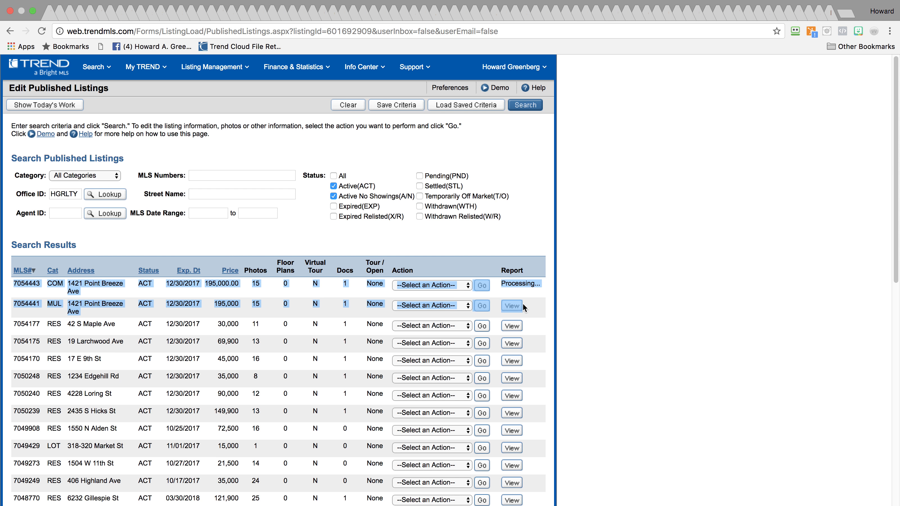
click(210, 288)
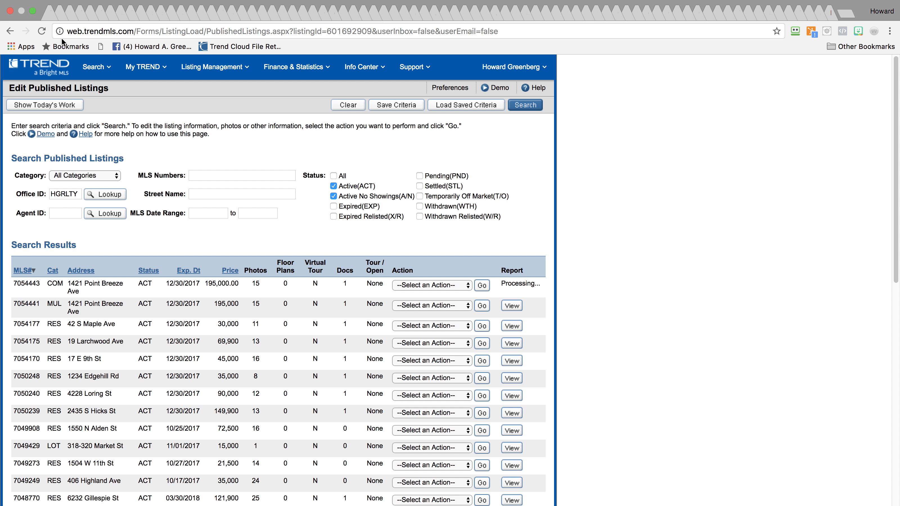
click(42, 32)
click(41, 32)
click(42, 32)
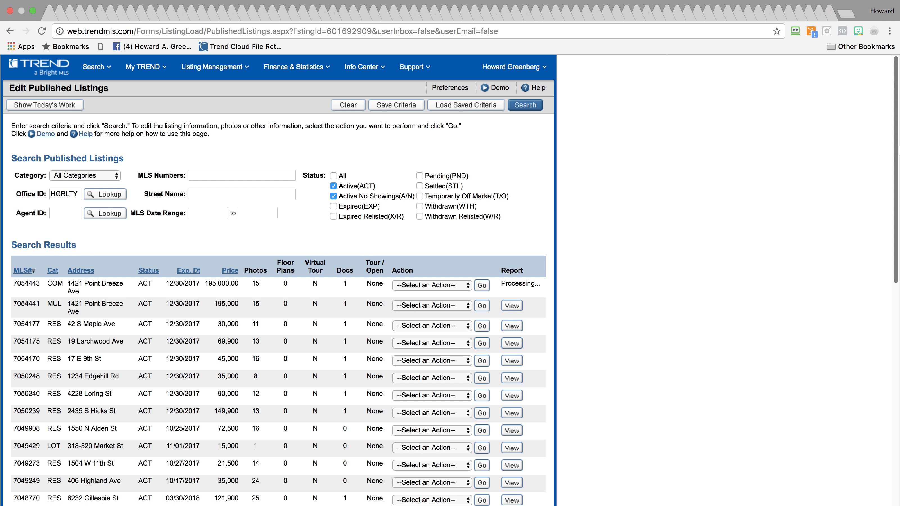
mouse_move(887, 157)
click(884, 71)
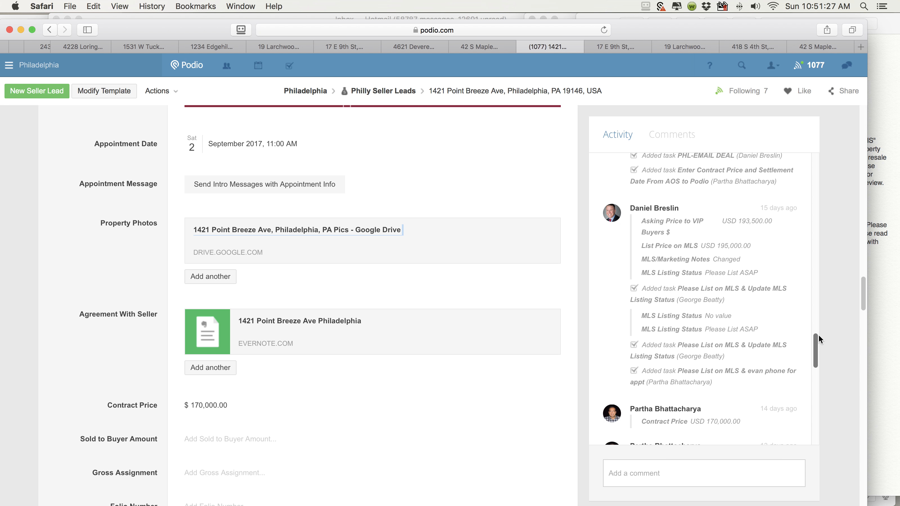
drag(814, 343, 803, 430)
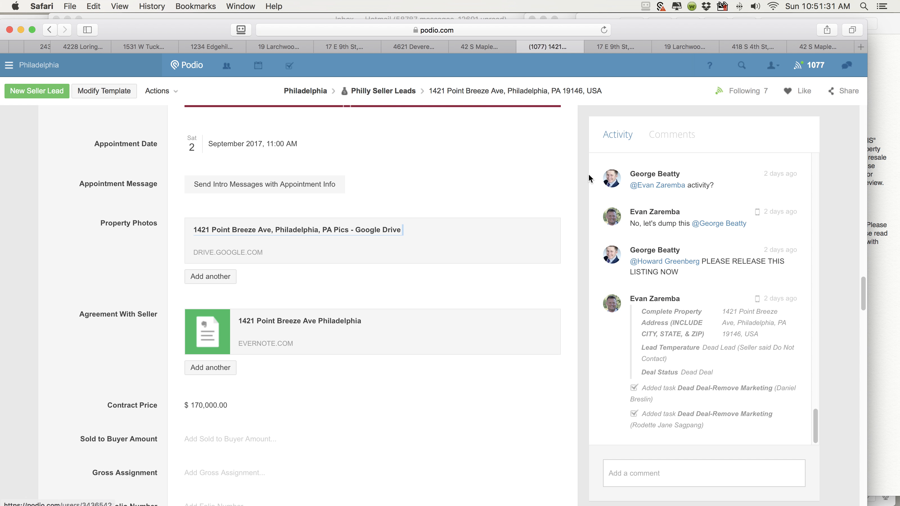
drag(864, 285, 851, 372)
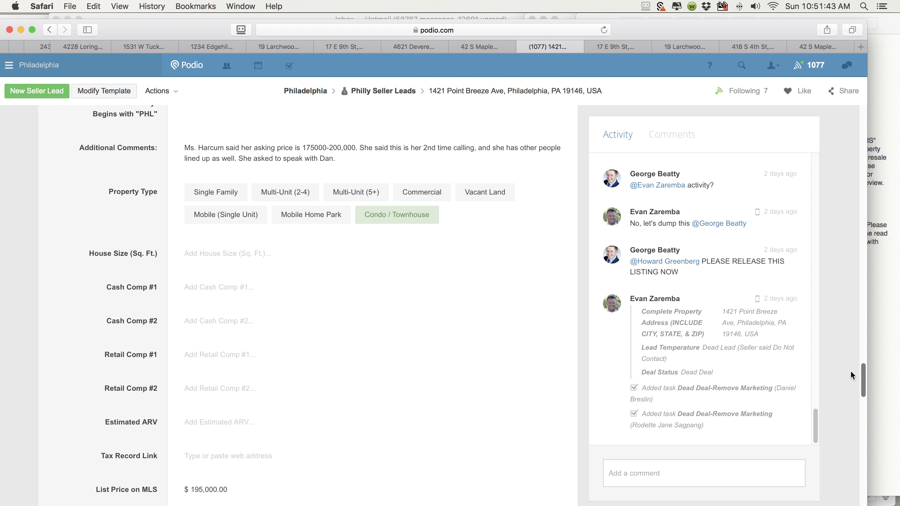
drag(852, 376, 852, 374)
click(418, 213)
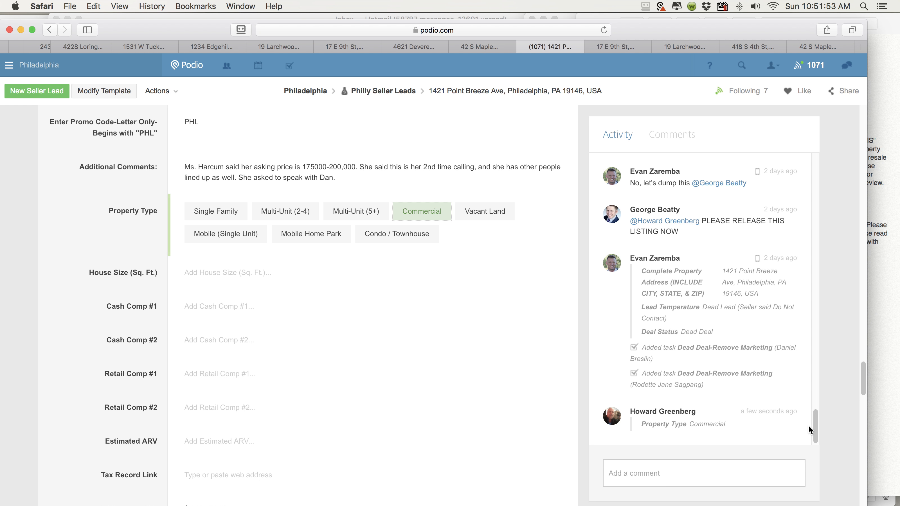
Set the lead's MLS Listing Status to Currently Listed and check the activity feed
drag(864, 374, 859, 408)
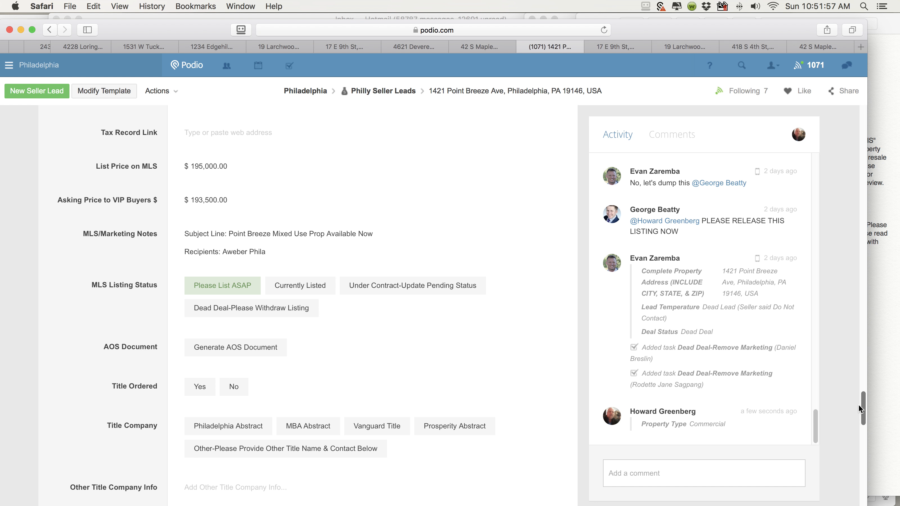
scroll(232, 291, down, 1)
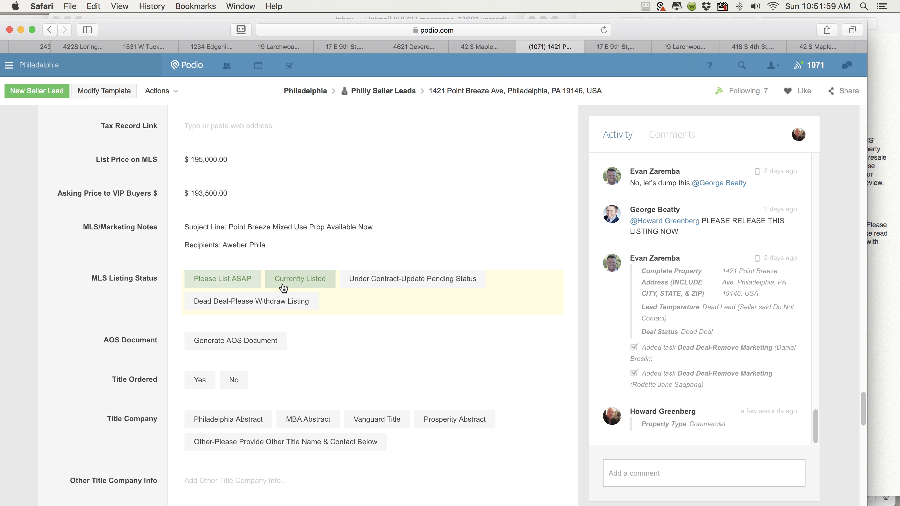
click(297, 282)
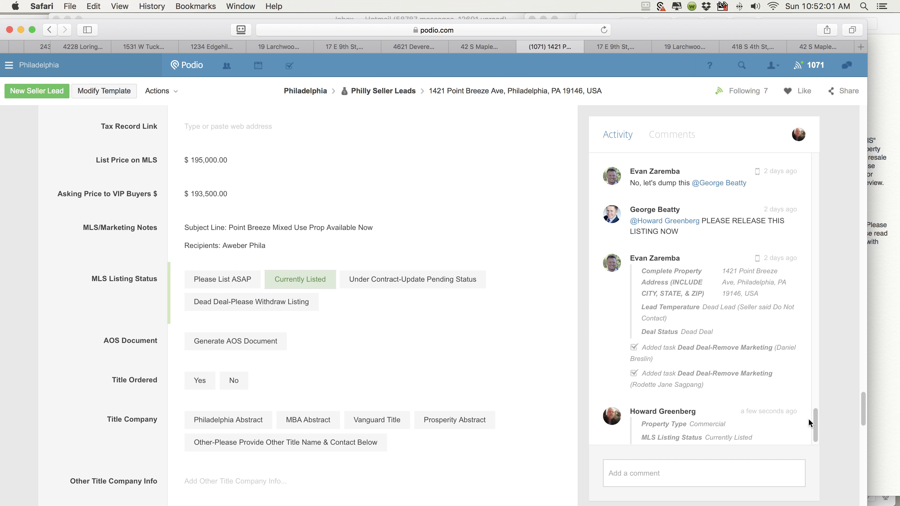
scroll(817, 421, down, 1)
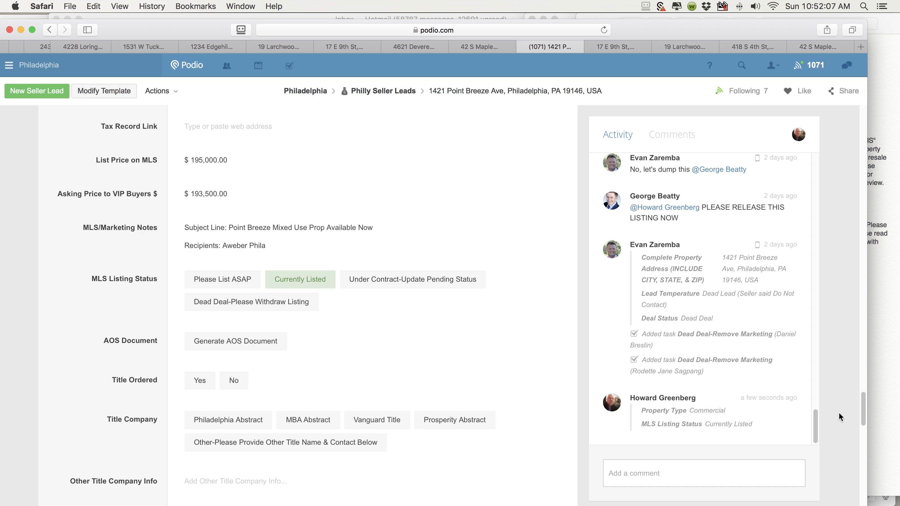
drag(861, 403, 847, 490)
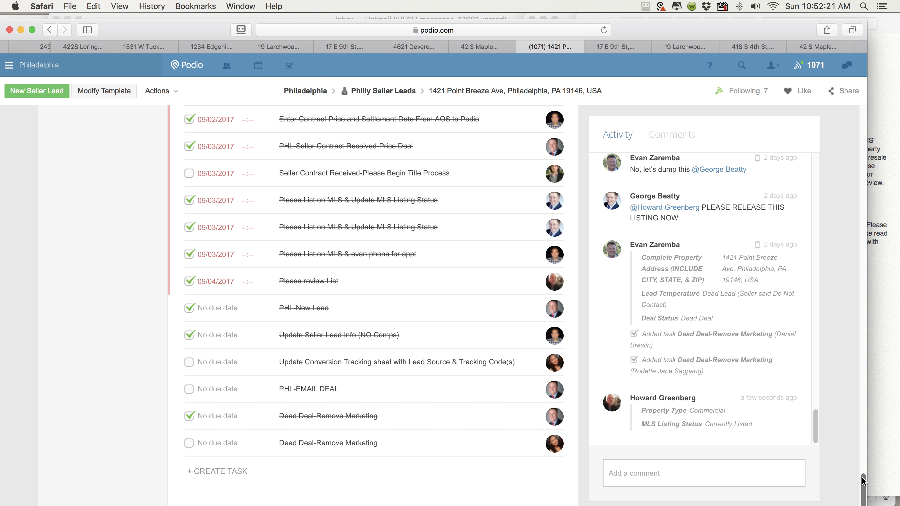
drag(863, 475, 860, 486)
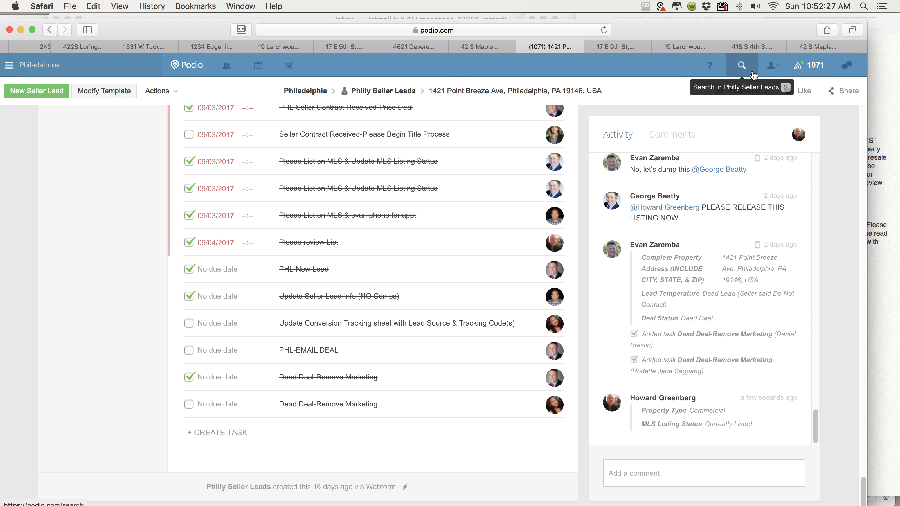
Post a comment mentioning both teammates: 'Listed as Multifamily and Listed as Commercial.. So we are in both databases in trend'
click(669, 476)
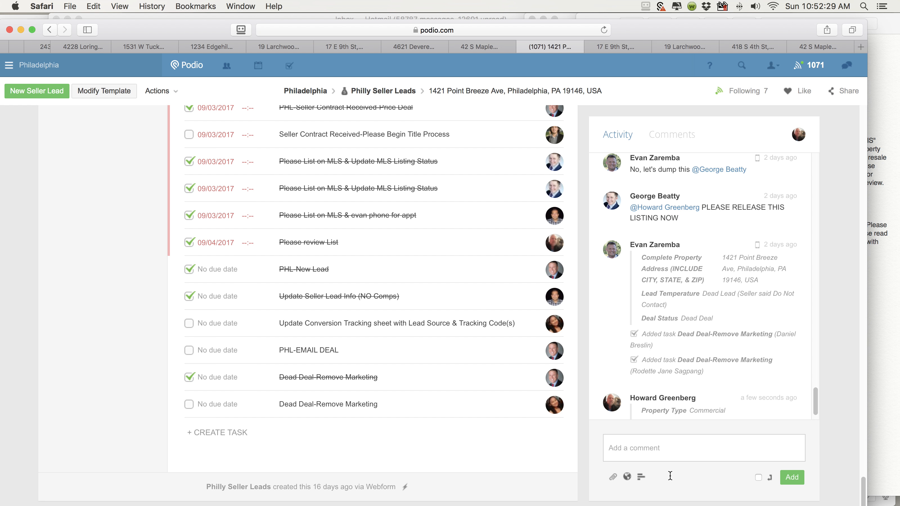
text(@E)
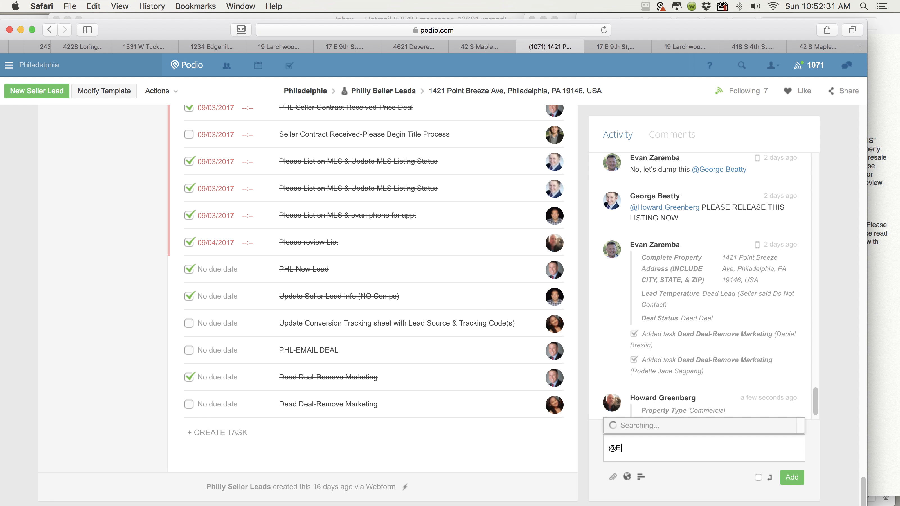
text(van)
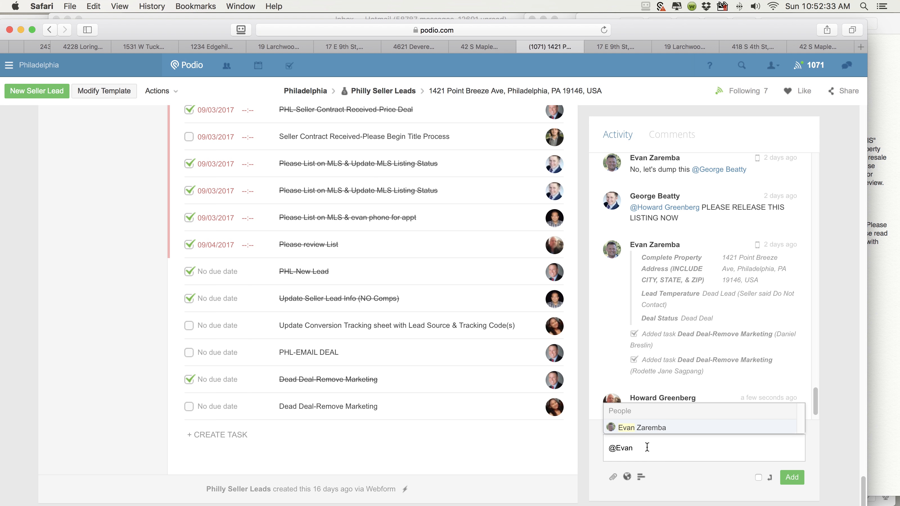
click(651, 430)
text(@George)
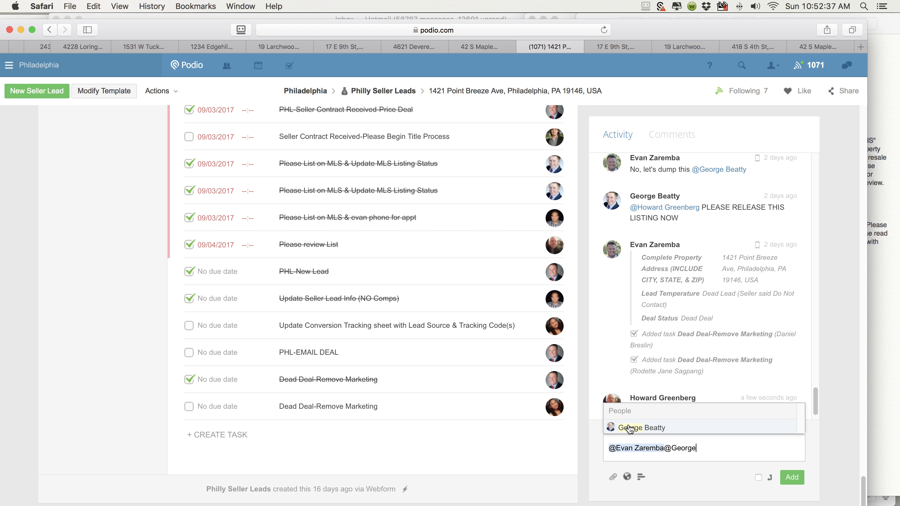
click(627, 428)
text(List)
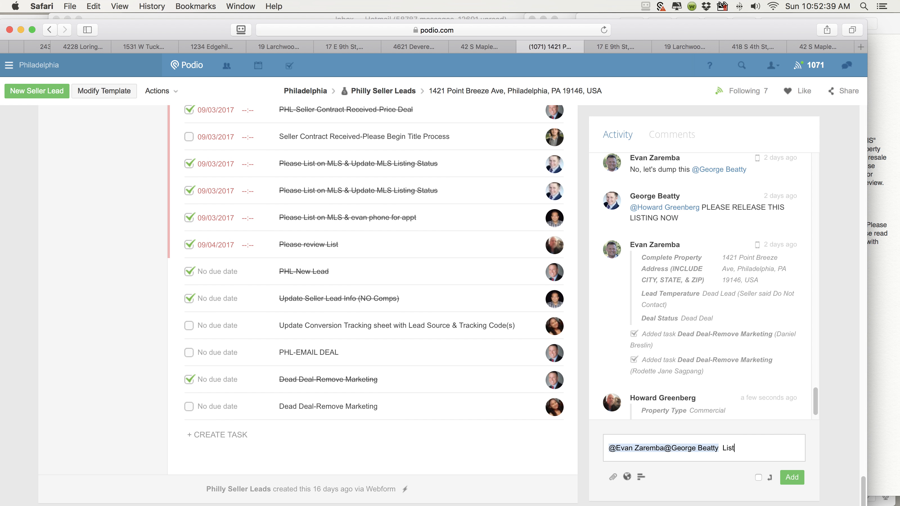
text(ed as Multifamily and )
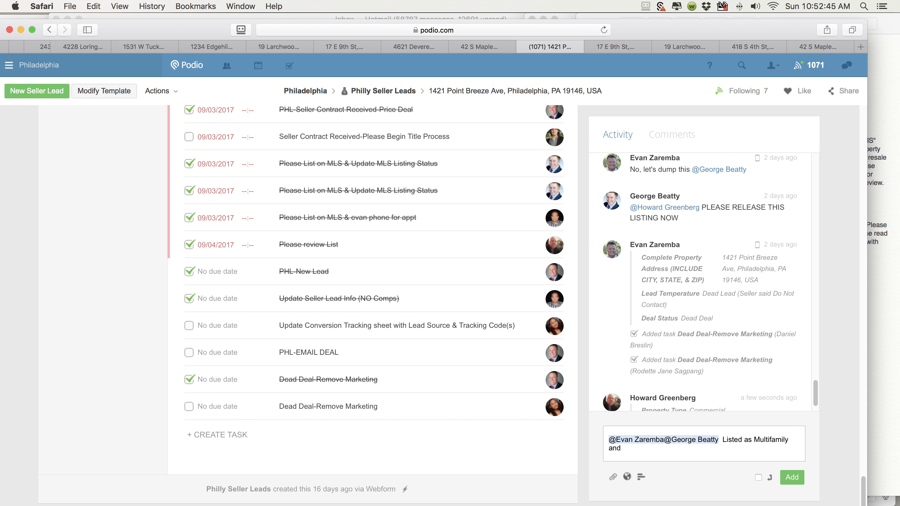
text(Listed as Commercial.. So we are in both da)
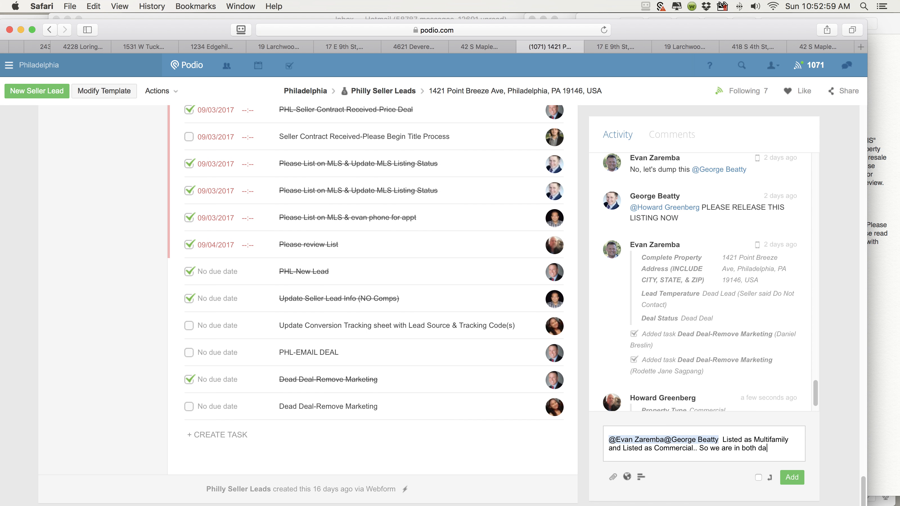
text(tabases in trendmls.)
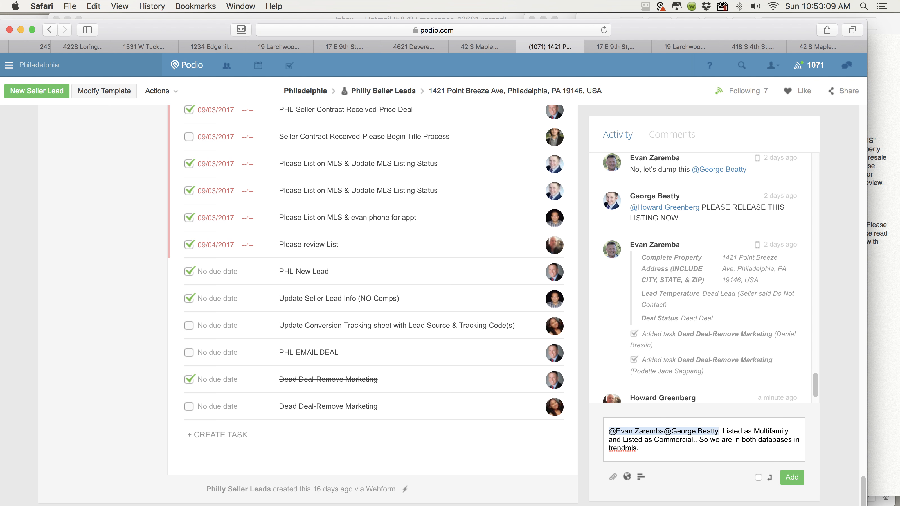
click(793, 478)
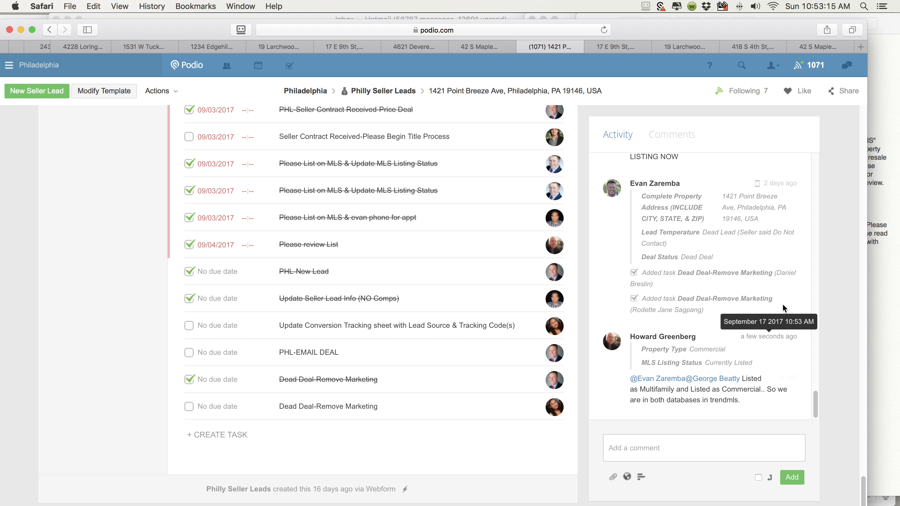
mouse_move(884, 168)
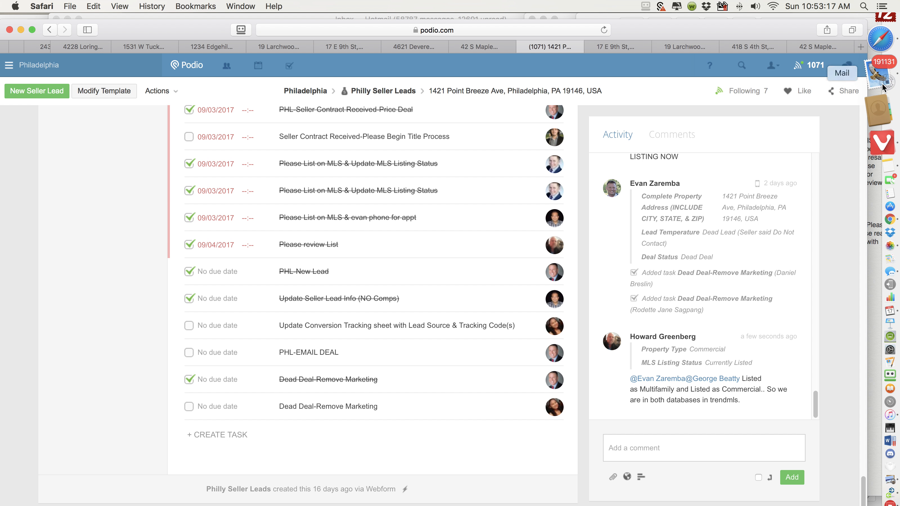
Refresh Edit Published Listings, view the report for commercial MLS# 7054443, then go back
click(885, 169)
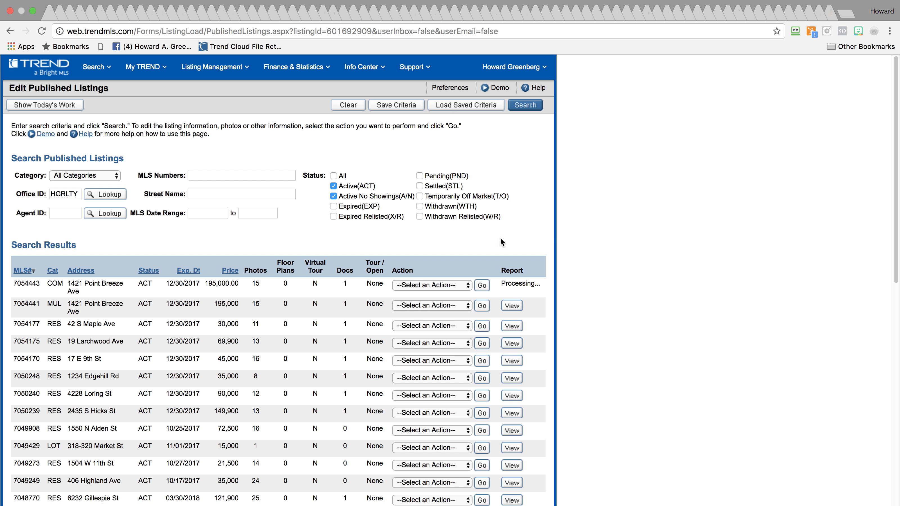
click(41, 31)
click(515, 286)
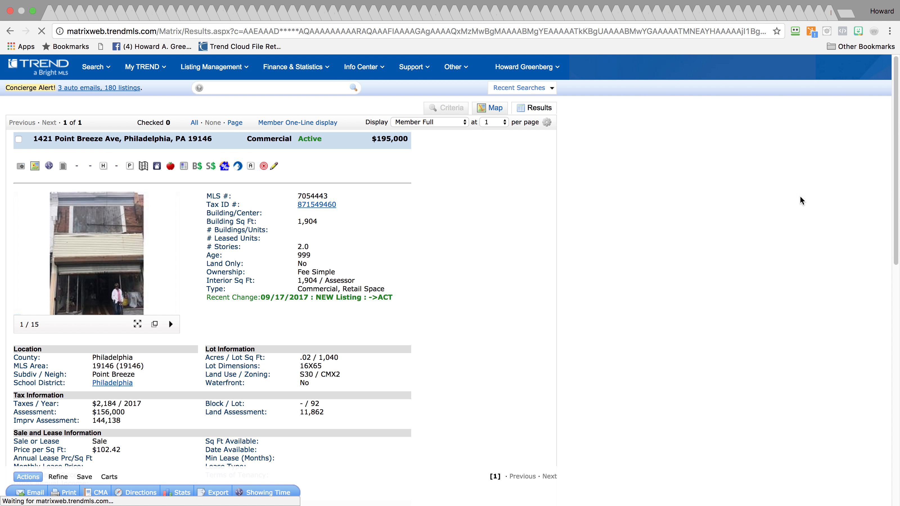
drag(897, 145, 897, 146)
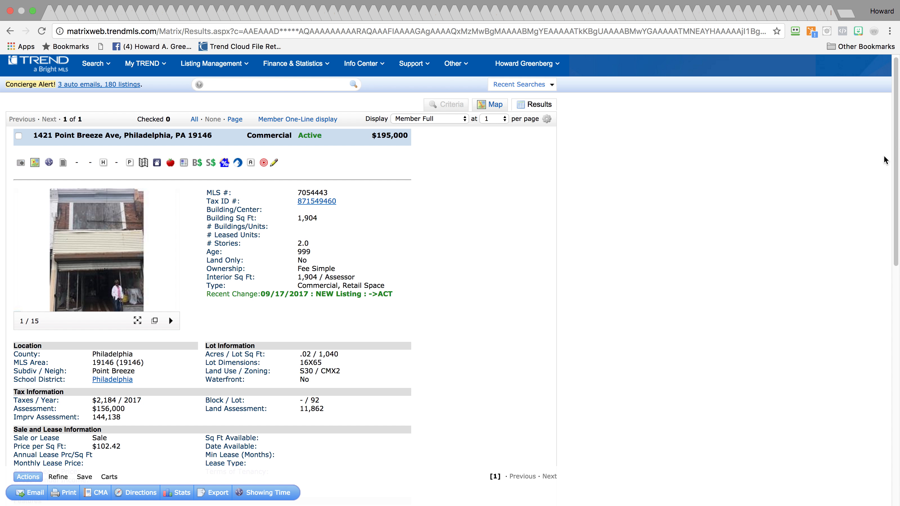
drag(897, 156, 837, 138)
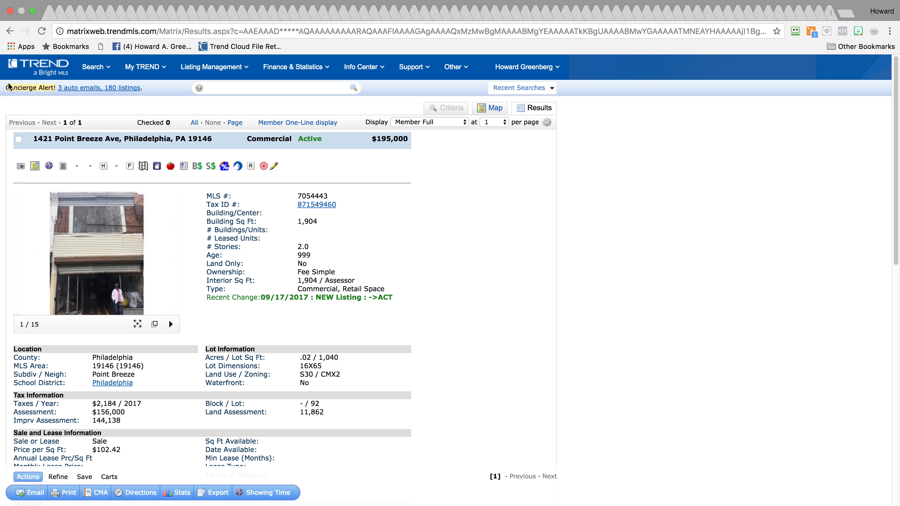
click(10, 31)
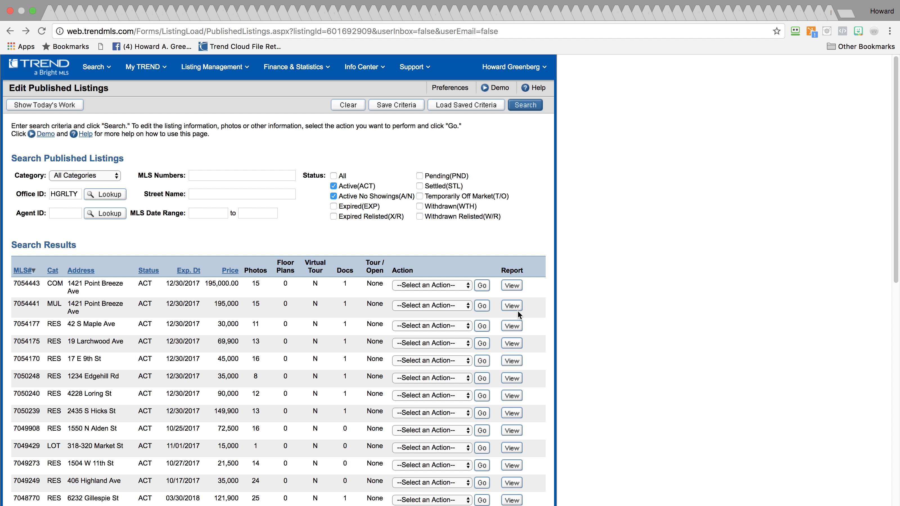
View the Multi-Family report for MLS# 7054441, then open the Parallels Toolbox
click(509, 305)
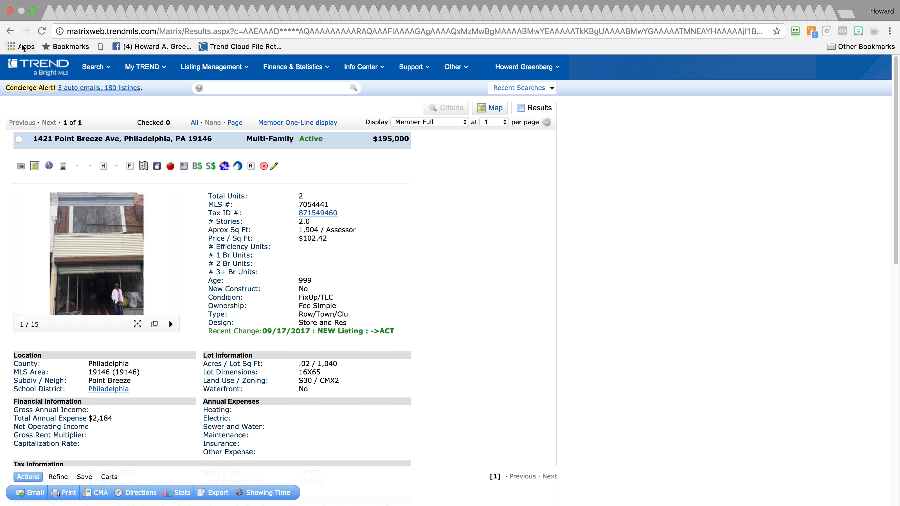
drag(892, 244, 865, 149)
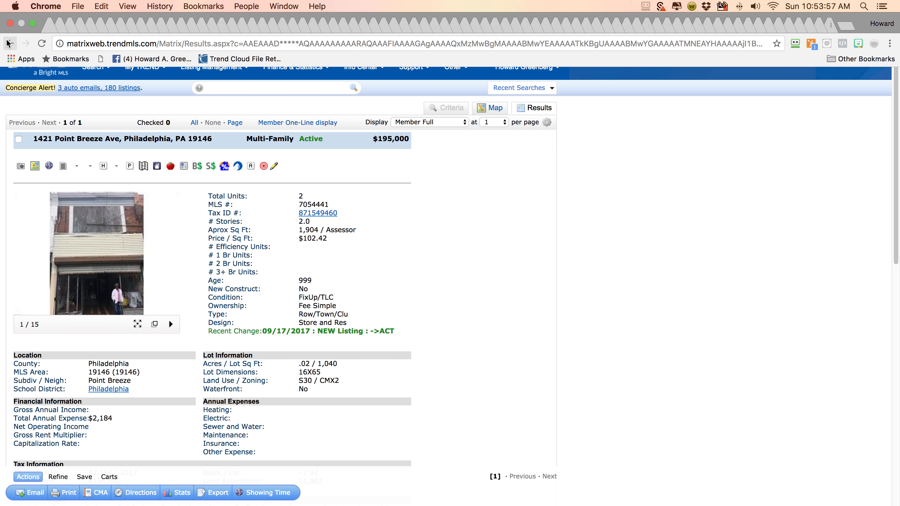
right_click(8, 37)
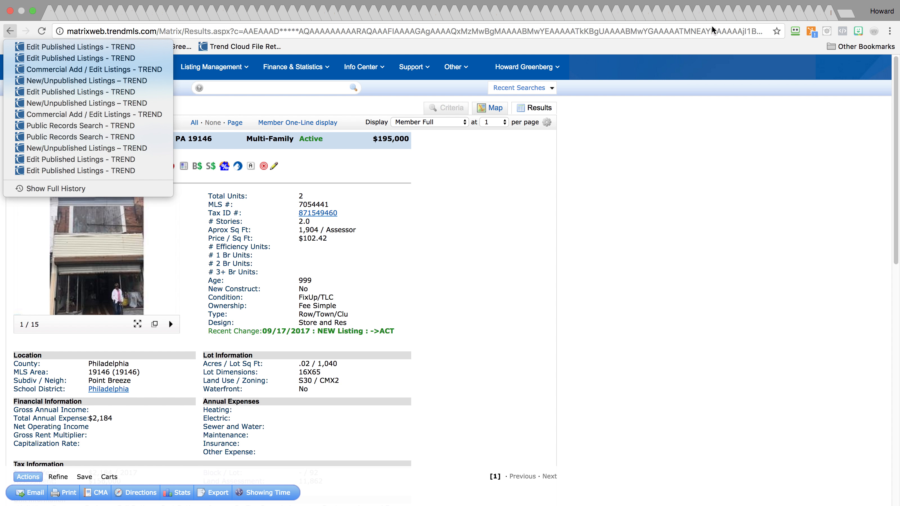
click(723, 156)
mouse_move(735, 4)
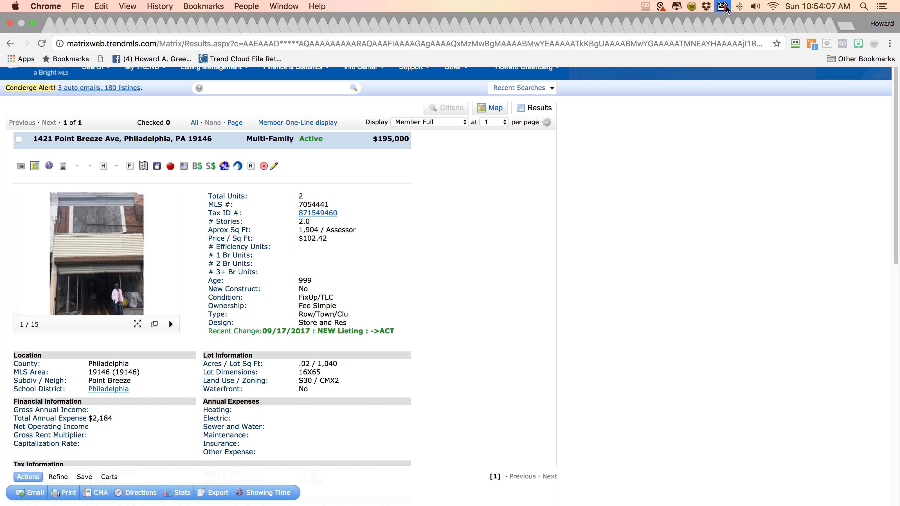
click(725, 6)
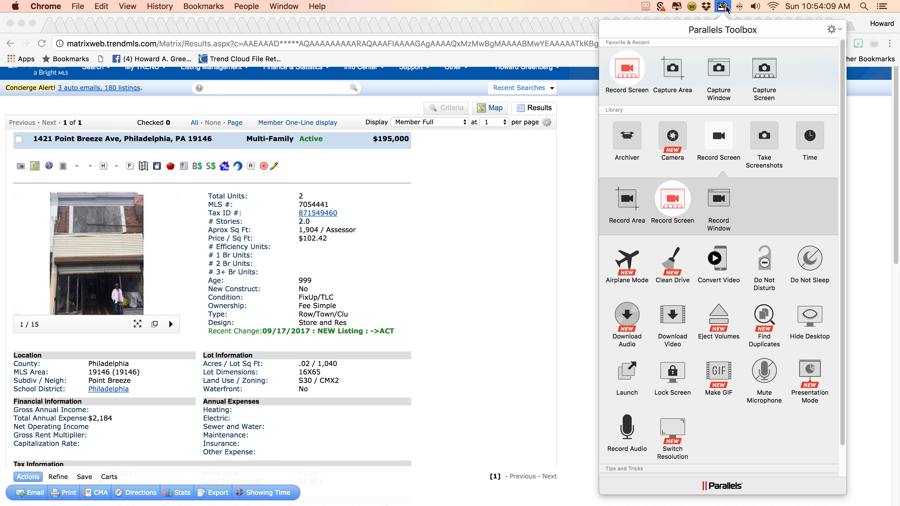